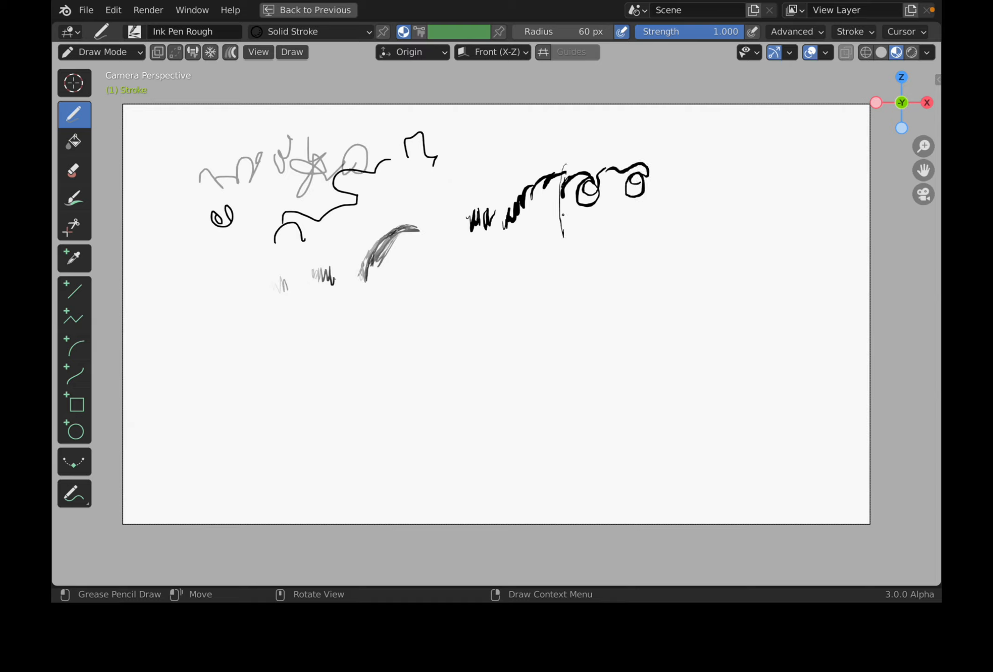
- Draw the monkey's head outline, face details, ears and cap around the existing eyes with the Ink Pen Rough brush
left_click_drag(563, 236, 589, 148)
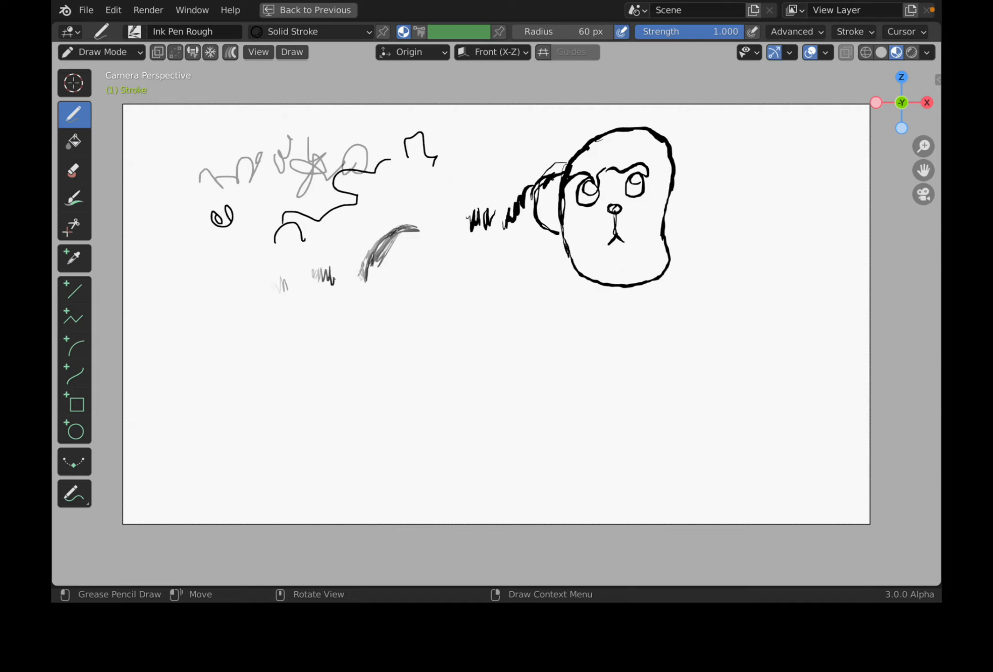
left_click_drag(685, 167, 668, 223)
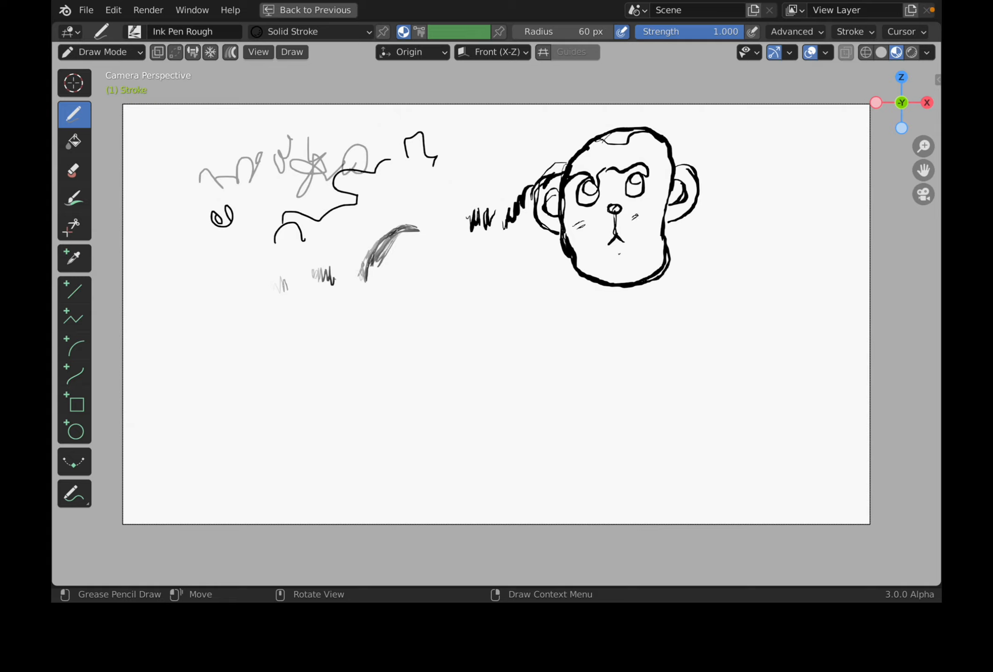
mouse_move(595, 121)
left_mouse_down()
mouse_move(558, 148)
mouse_move(567, 112)
mouse_move(673, 122)
left_mouse_up()
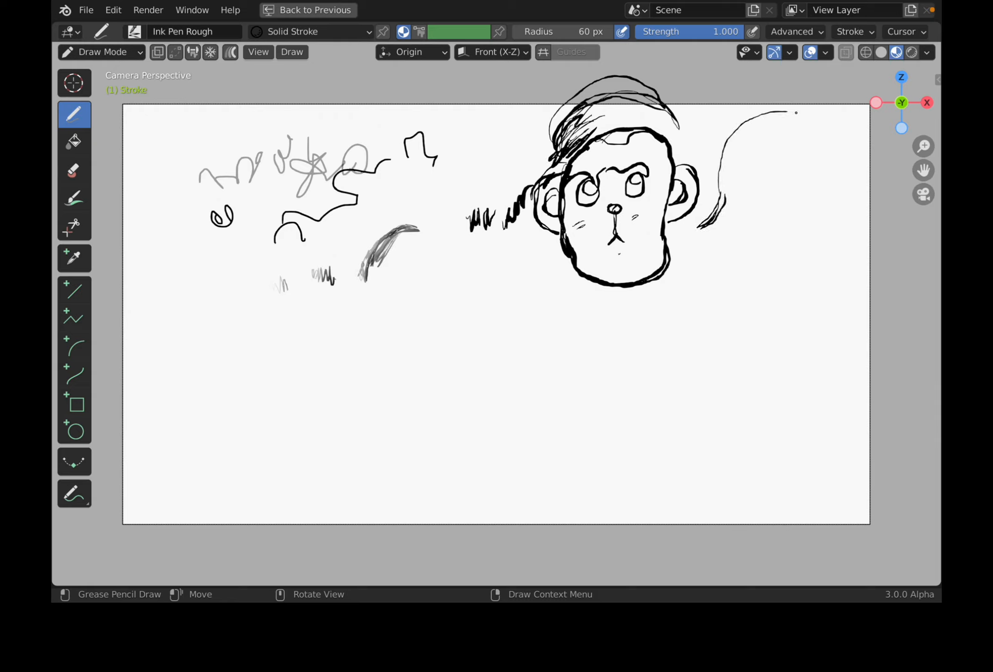
- Draw an empty round speech bubble with a tail beside the monkey's head
left_click_drag(737, 197, 813, 162)
left_click_drag(756, 116, 714, 156)
scroll(819, 251, "down", 1)
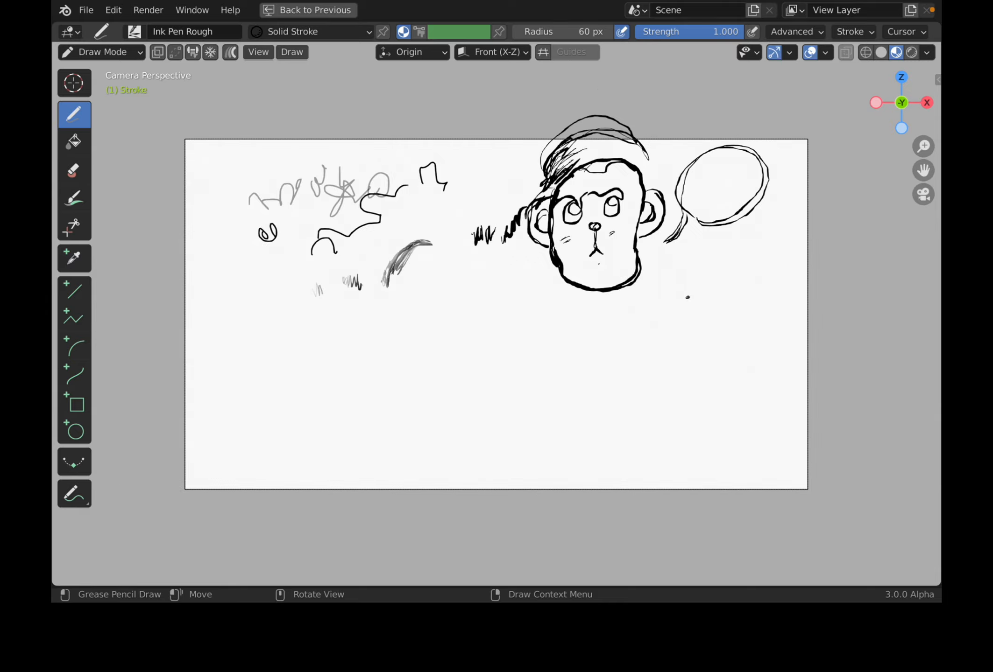
- Leave the camera view and save the file
mouse_move(653, 306)
middle_mouse_down()
mouse_move(424, 343)
mouse_move(578, 335)
middle_mouse_up()
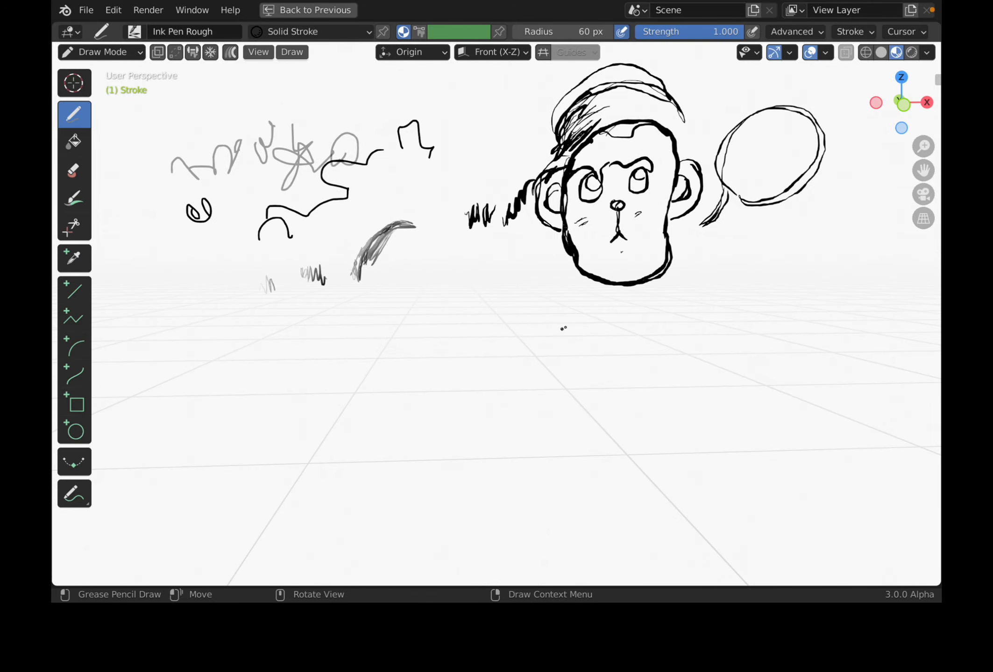
scroll(602, 274, "down", 1)
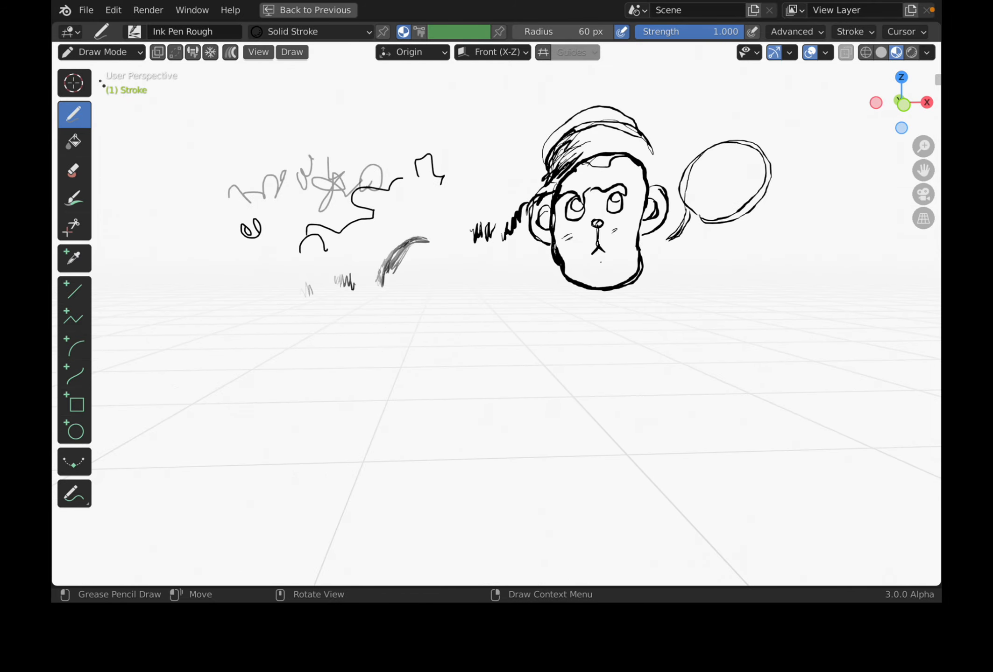
left_click(86, 10)
left_click(98, 115)
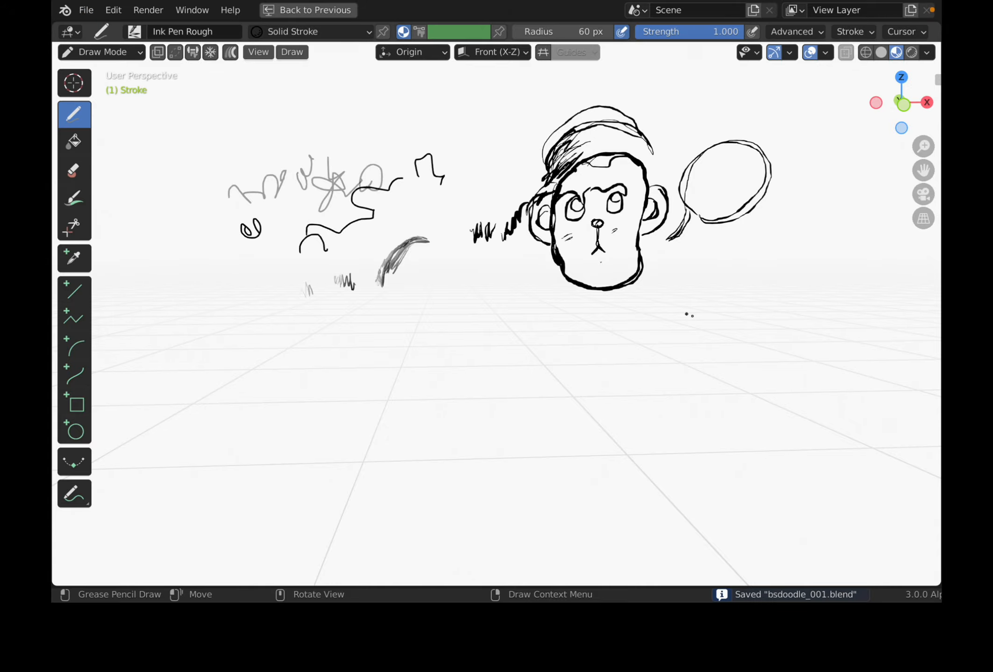
- Examine the flat monkey drawing in 3D space from different angles and distances
scroll(690, 315, "down", 3)
mouse_move(620, 317)
middle_mouse_down()
mouse_move(504, 324)
mouse_move(513, 317)
middle_mouse_up()
scroll(592, 293, "up", 9)
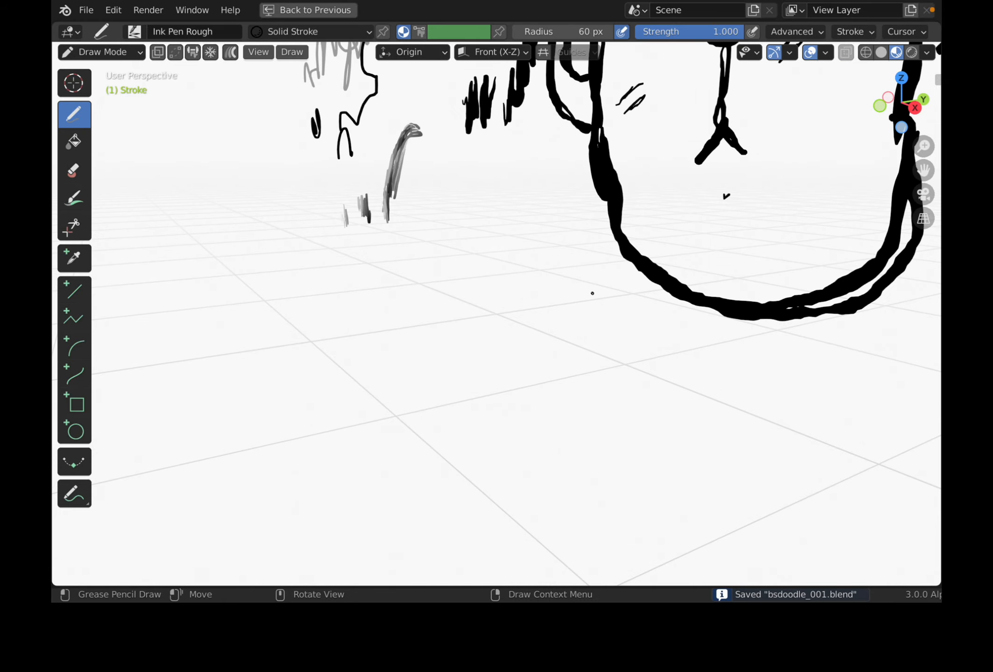
scroll(592, 293, "down", 4)
mouse_move(592, 293)
middle_mouse_down()
mouse_move(465, 332)
mouse_move(553, 326)
middle_mouse_up()
scroll(552, 326, "down", 6)
scroll(518, 308, "up", 10)
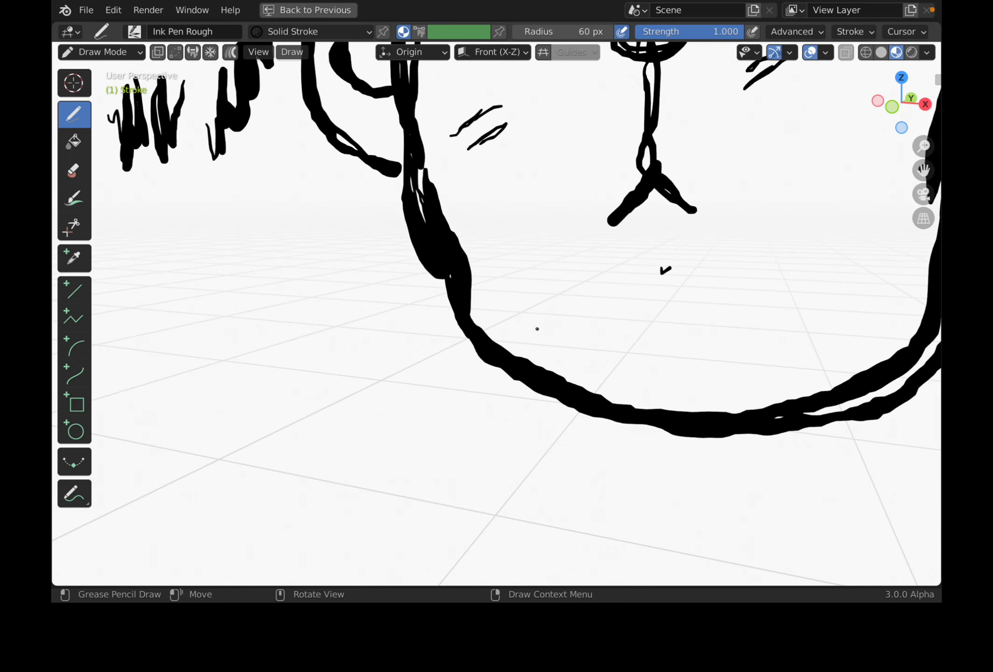
scroll(537, 328, "down", 8)
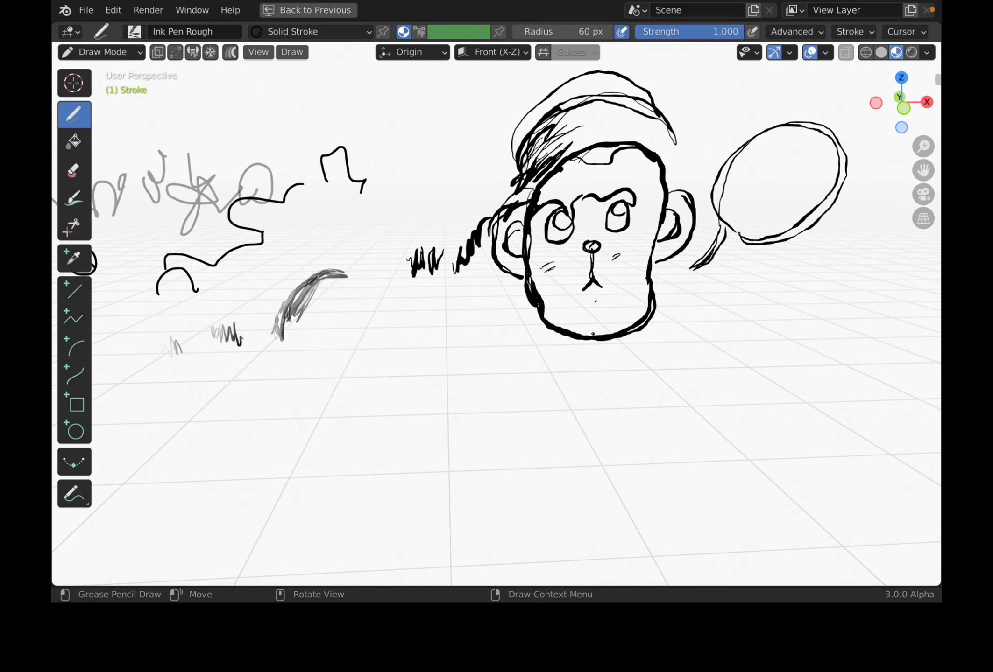
scroll(606, 360, "down", 4)
middle_click_drag(544, 337, 557, 336)
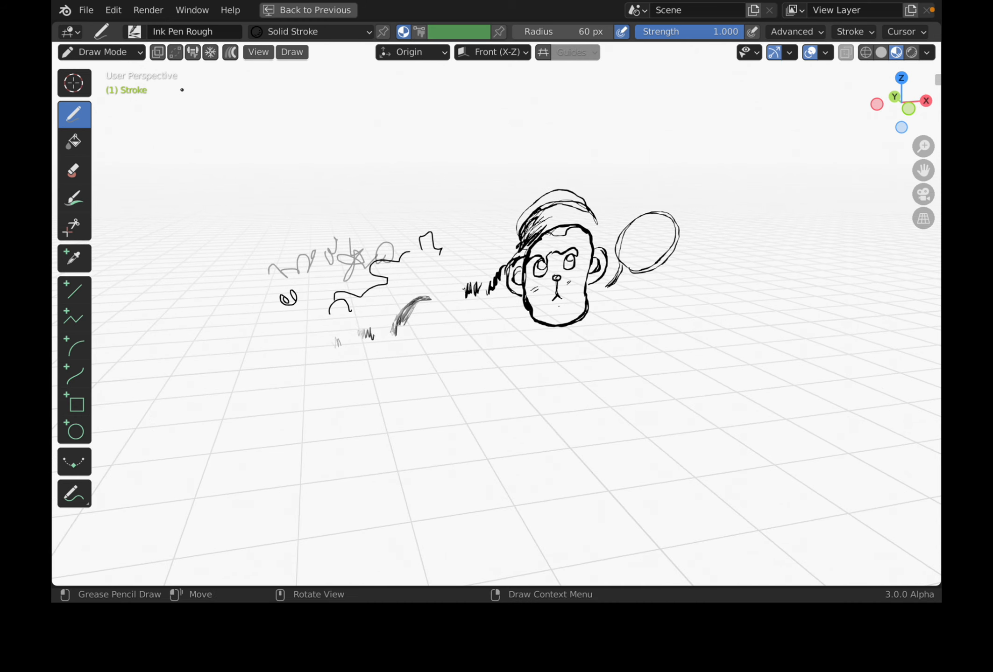
left_click(96, 19)
mouse_move(196, 30)
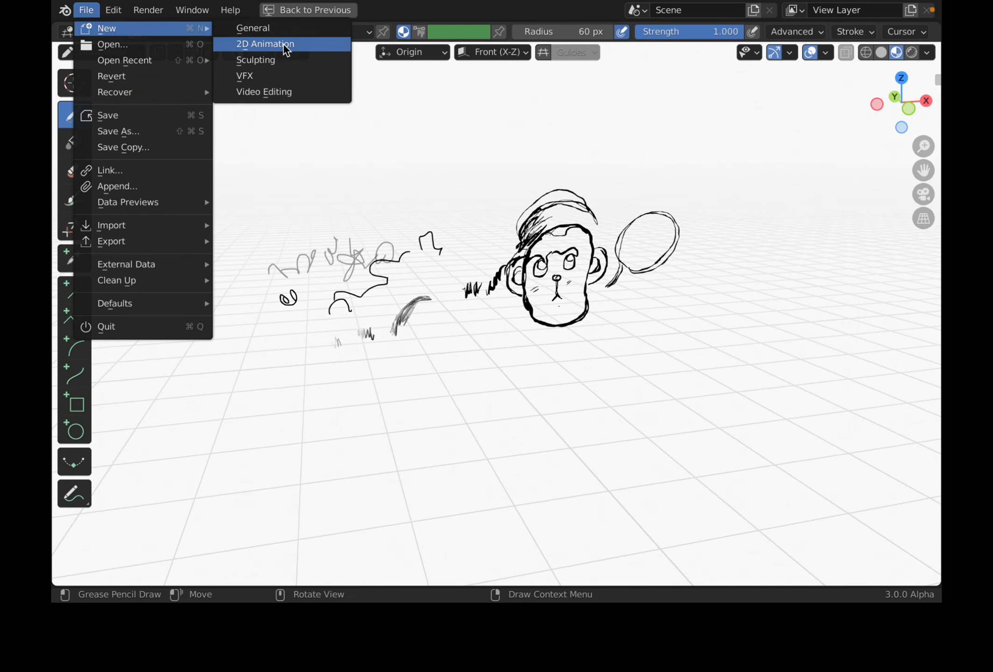
- Draw loose freehand strokes between the doodles and the monkey on the Front (X-Z) plane
middle_click_drag(437, 339, 462, 341)
mouse_move(451, 295)
left_mouse_down()
mouse_move(490, 194)
mouse_move(445, 163)
left_mouse_up()
- Set the drawing plane to Side (Y-Z) and draw looping strokes in front of the existing doodles
left_click(514, 55)
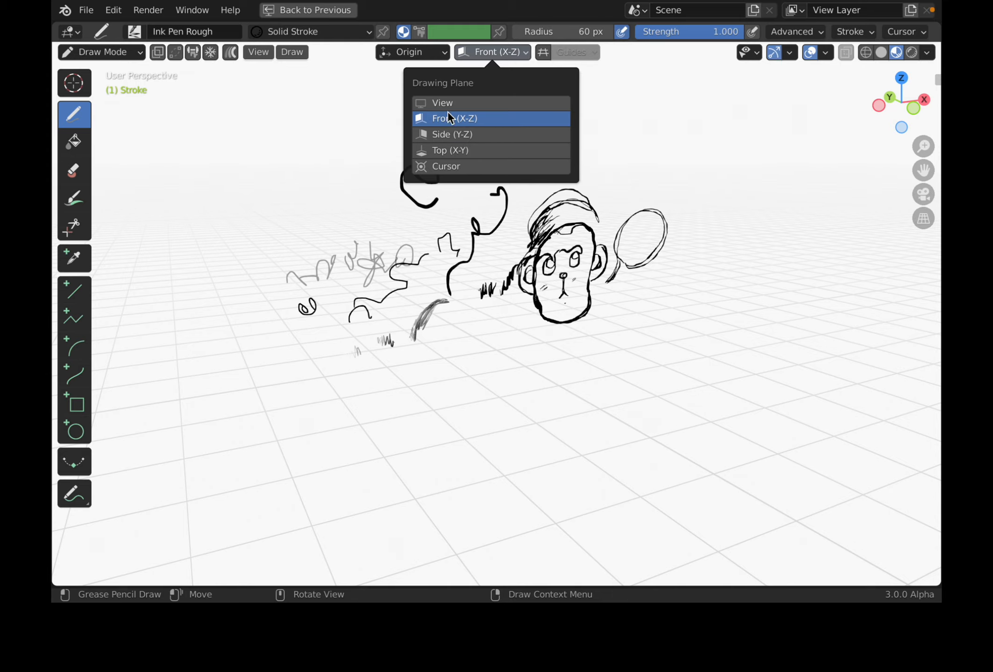
left_click(447, 131)
middle_click_drag(448, 132, 574, 470)
mouse_move(575, 471)
left_mouse_down()
mouse_move(553, 476)
mouse_move(497, 388)
mouse_move(405, 308)
left_mouse_up()
mouse_move(486, 401)
middle_mouse_down()
mouse_move(411, 341)
mouse_move(485, 360)
middle_mouse_up()
left_click_drag(504, 369, 591, 385)
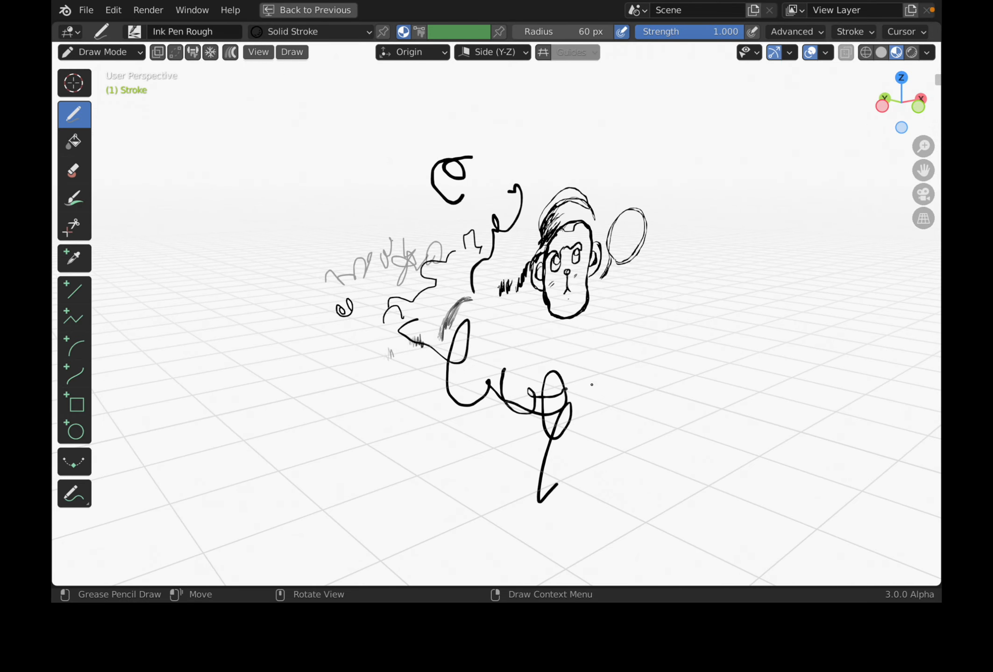
middle_click_drag(591, 385, 673, 369)
mouse_move(678, 303)
left_mouse_down()
mouse_move(631, 366)
mouse_move(663, 312)
left_mouse_up()
middle_click_drag(653, 314, 554, 346)
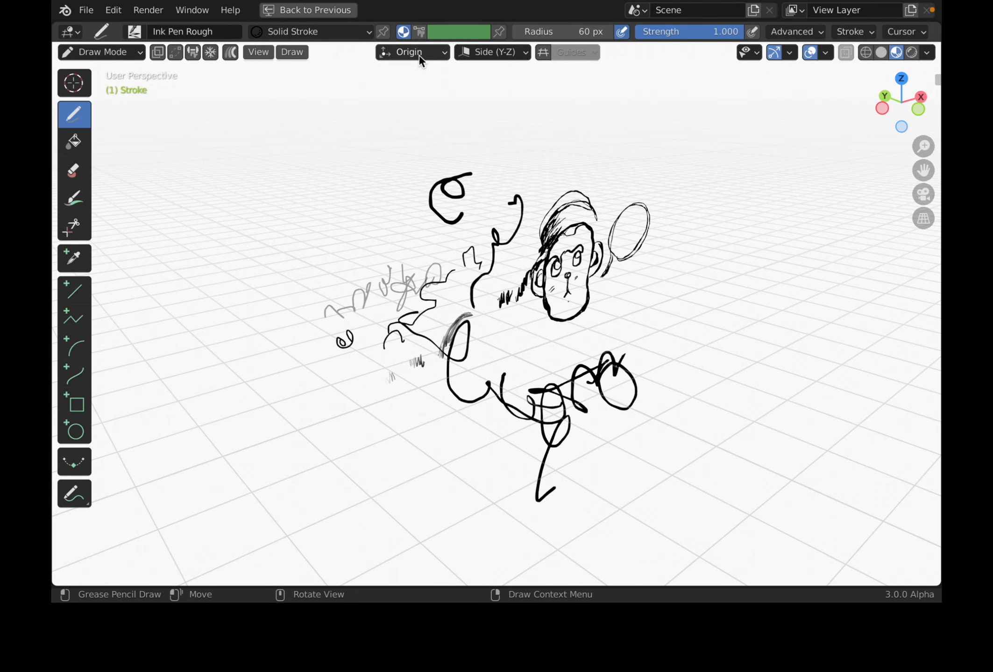
- Set the drawing plane to Top (X-Y) and draw several curly strokes around the doodles on the ground plane
left_click(478, 52)
left_click(466, 150)
middle_click_drag(465, 150, 508, 366)
mouse_move(508, 364)
left_mouse_down()
mouse_move(427, 317)
mouse_move(393, 281)
left_mouse_up()
mouse_move(373, 293)
left_mouse_down()
mouse_move(330, 297)
mouse_move(371, 268)
left_mouse_up()
middle_click_drag(366, 253, 315, 235)
mouse_move(443, 262)
left_mouse_down()
mouse_move(397, 270)
mouse_move(406, 248)
left_mouse_up()
middle_click_drag(420, 248, 364, 262)
left_click_drag(471, 223, 434, 232)
mouse_move(448, 239)
middle_mouse_down()
mouse_move(374, 247)
mouse_move(462, 93)
middle_mouse_up()
- Set the drawing plane to View and draw wavy strokes above the doodles and the monkey from different angles
left_click(466, 54)
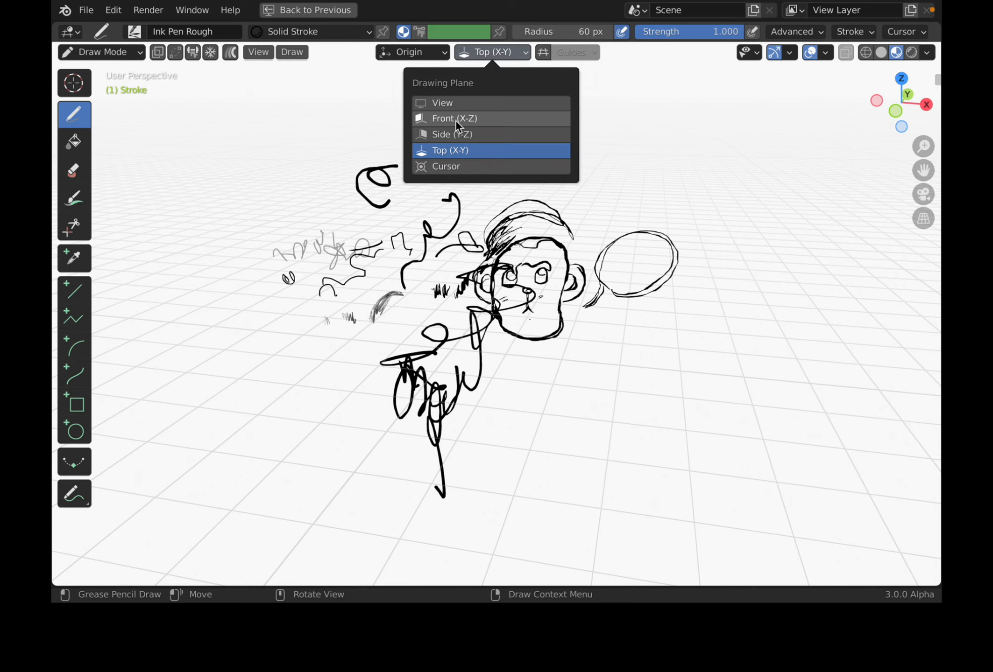
left_click(445, 106)
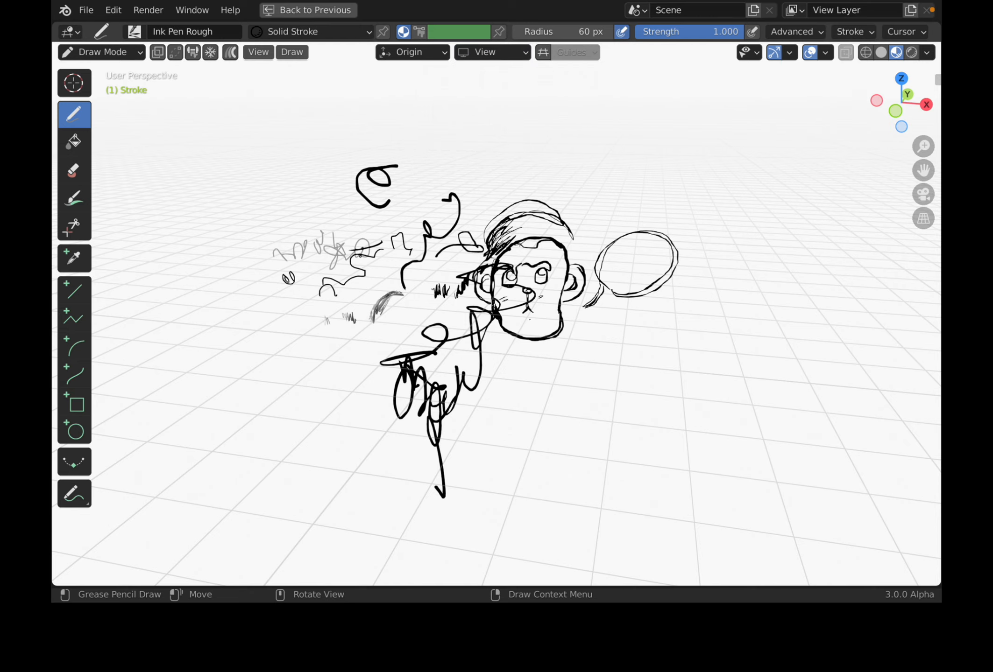
middle_click_drag(444, 107, 327, 187)
mouse_move(252, 248)
left_mouse_down()
mouse_move(269, 215)
mouse_move(348, 155)
mouse_move(410, 171)
mouse_move(511, 175)
left_mouse_up()
mouse_move(481, 271)
middle_mouse_down()
mouse_move(567, 243)
mouse_move(544, 248)
middle_mouse_up()
mouse_move(566, 192)
left_mouse_down()
mouse_move(563, 164)
mouse_move(608, 186)
left_mouse_up()
mouse_move(577, 238)
middle_mouse_down()
mouse_move(600, 261)
mouse_move(647, 237)
mouse_move(619, 194)
middle_mouse_up()
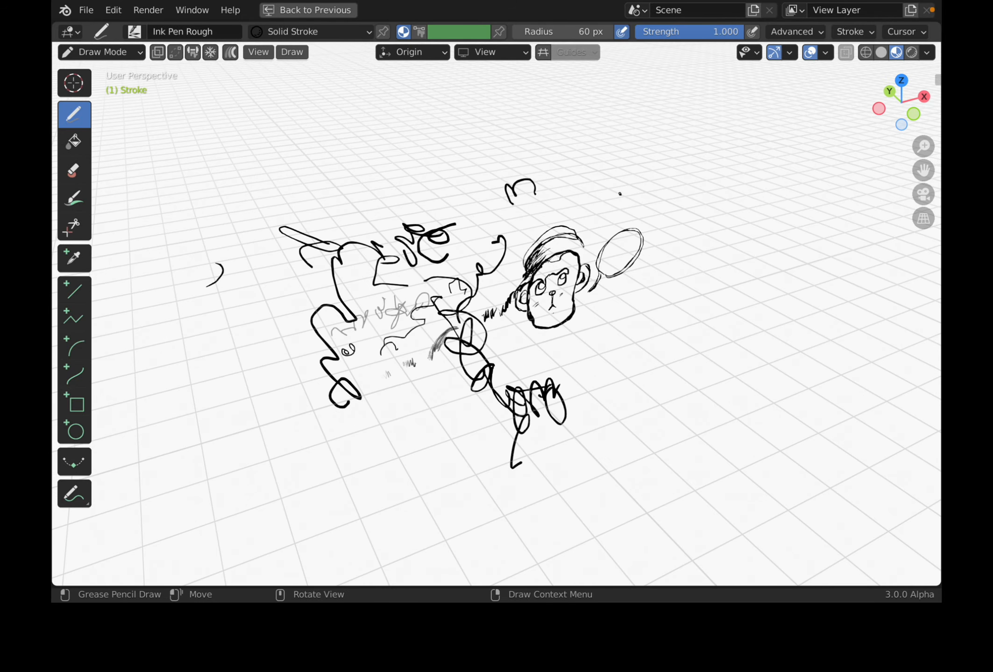
- Draw further view-aligned strokes beside the speech bubble and below the monkey's chin from changed viewing angles
mouse_move(620, 193)
left_mouse_down()
mouse_move(693, 215)
mouse_move(698, 261)
left_mouse_up()
mouse_move(698, 261)
middle_mouse_down()
mouse_move(621, 329)
mouse_move(638, 290)
mouse_move(600, 274)
middle_mouse_up()
middle_click_drag(600, 273, 568, 322, "ctrl")
left_click_drag(547, 330, 630, 316)
middle_click_drag(629, 305, 672, 314)
left_click_drag(676, 284, 711, 282)
mouse_move(701, 298)
middle_mouse_down()
mouse_move(668, 317)
mouse_move(485, 285)
mouse_move(416, 285)
mouse_move(482, 333)
middle_mouse_up()
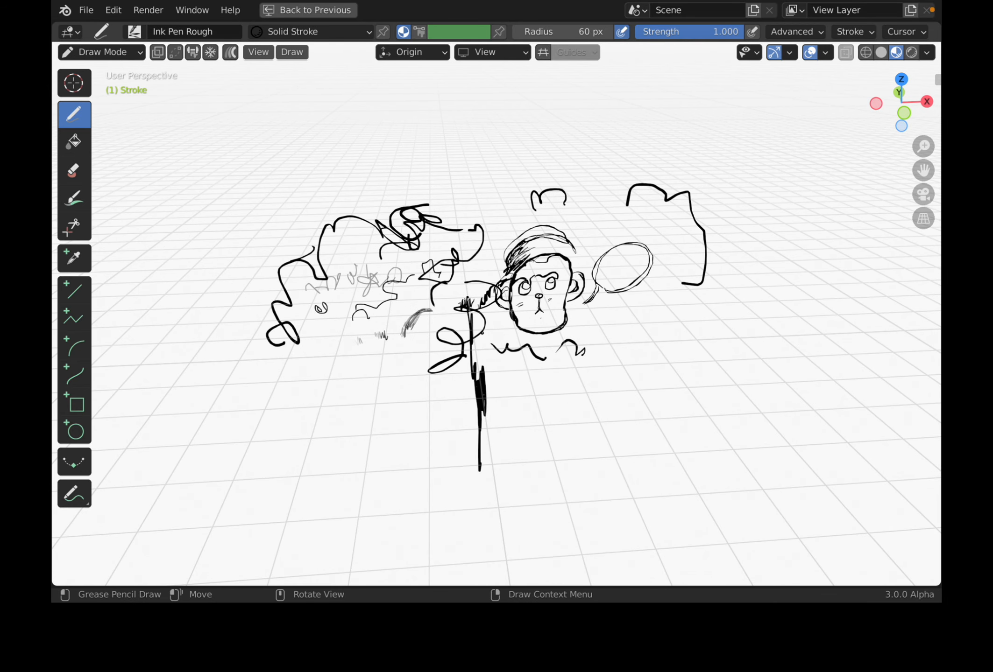
- Switch the Stroke object to Object Mode and back to Draw Mode
left_click(104, 52)
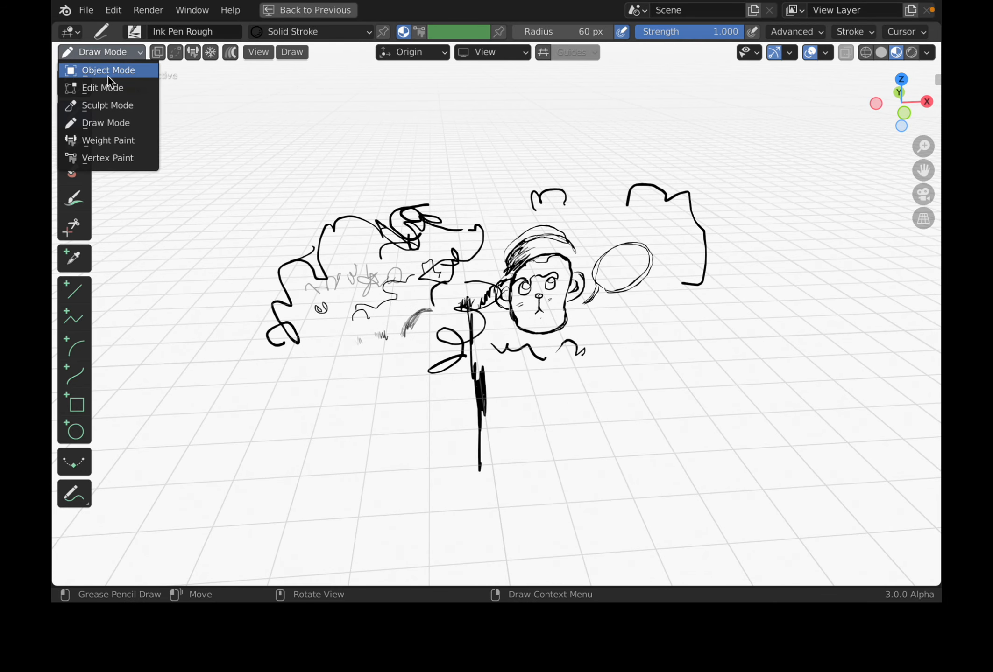
left_click(106, 70)
left_click(104, 52)
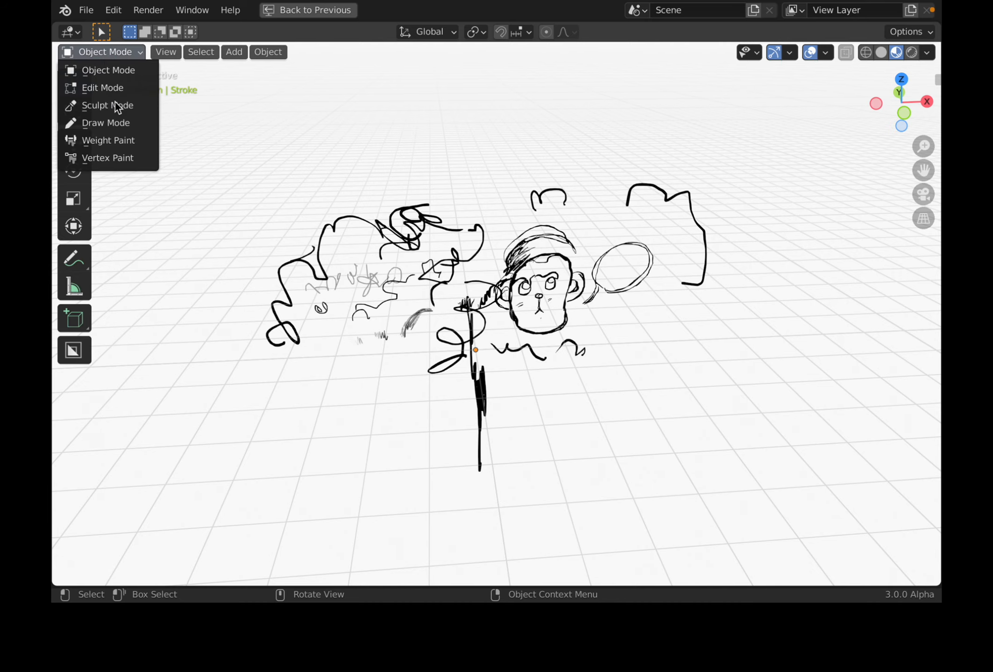
left_click(113, 122)
scroll(529, 166, "down", 1)
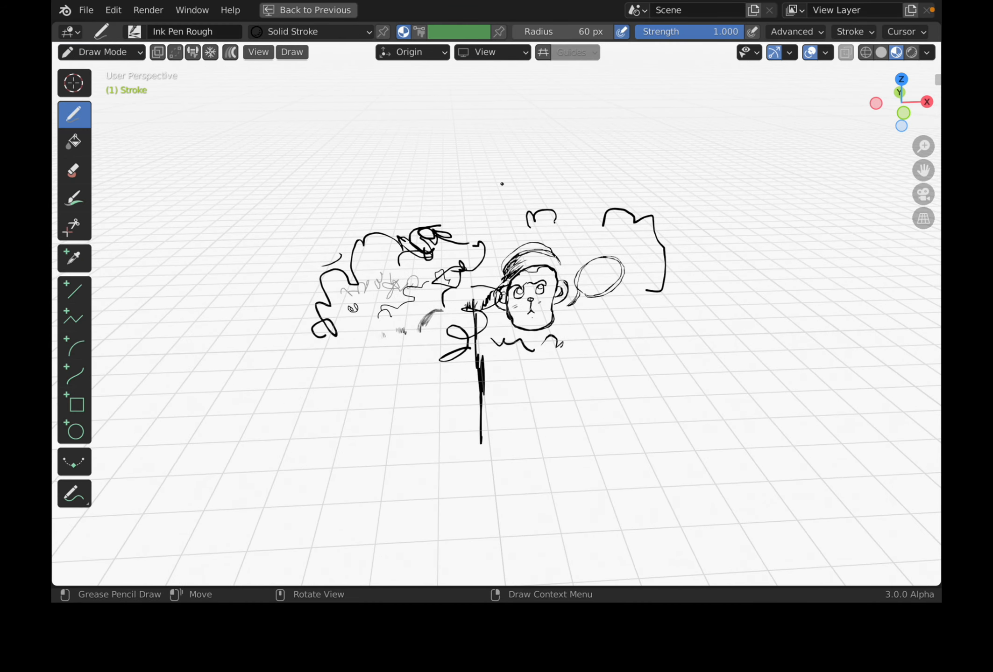
- Restore the full 2D Animation layout from the maximized viewport and enlarge the Outliner's height
key("ctrl+space")
middle_click_drag(502, 184, 475, 185)
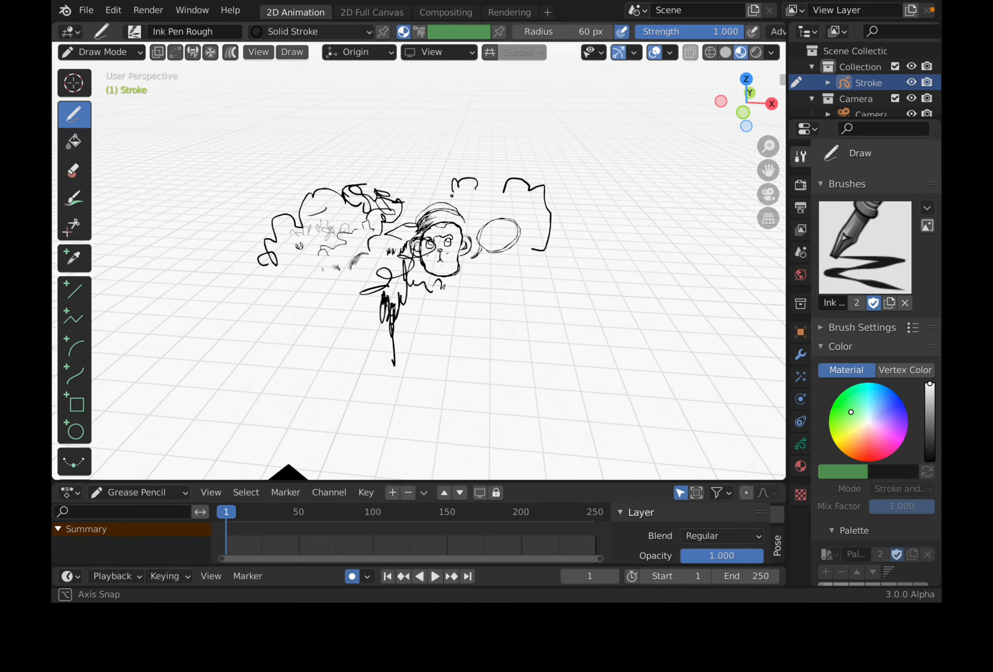
left_click(103, 53)
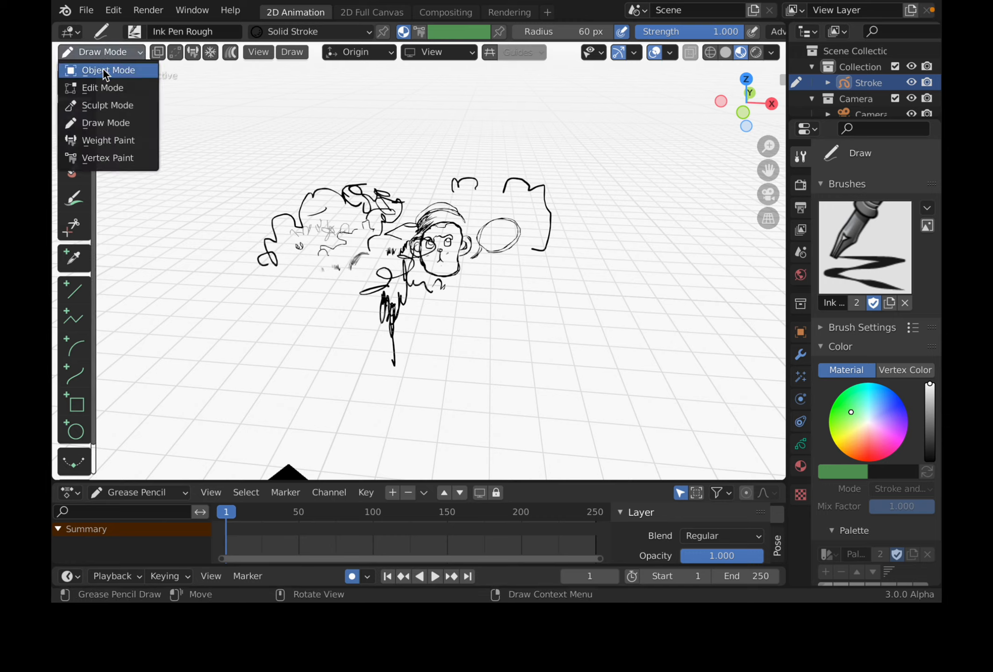
left_click_drag(894, 120, 893, 211)
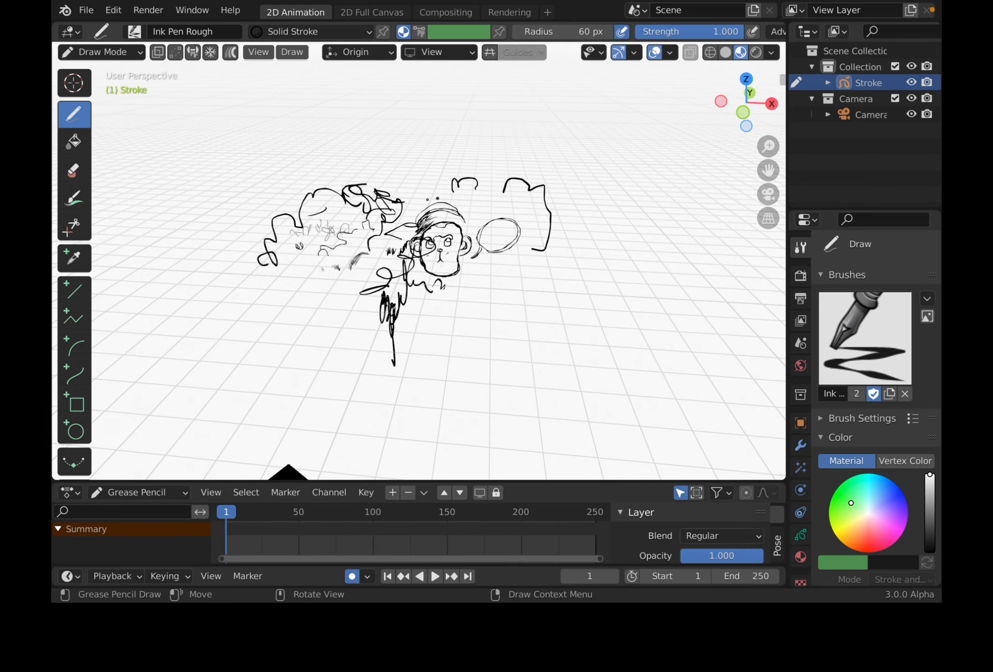
- Draw a long wavy stroke in the empty space beyond the doodles, on the side away from the monkey
left_click_drag(229, 208, 258, 186)
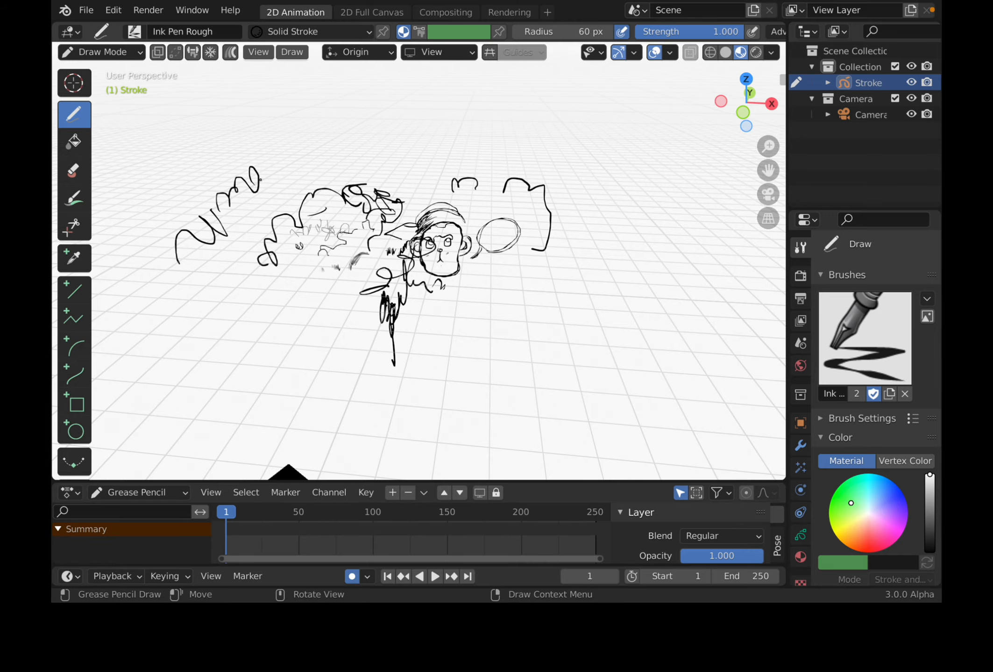
mouse_move(216, 149)
middle_mouse_down()
mouse_move(239, 151)
mouse_move(210, 144)
middle_mouse_up()
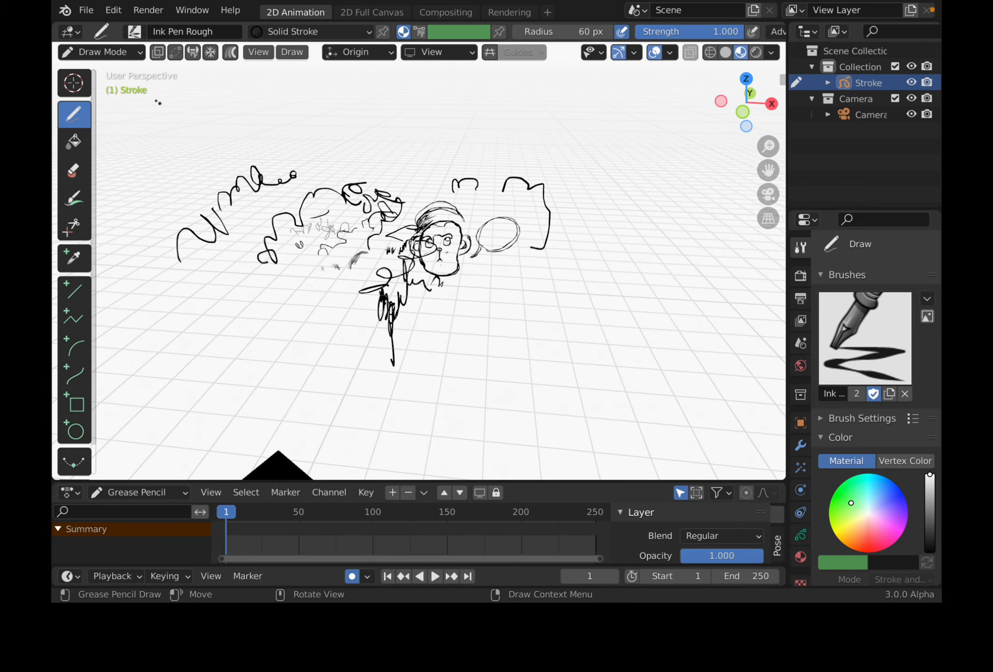
mouse_move(369, 217)
middle_mouse_down()
mouse_move(467, 211)
mouse_move(355, 185)
mouse_move(390, 219)
mouse_move(490, 210)
mouse_move(374, 175)
mouse_move(277, 227)
mouse_move(290, 215)
middle_mouse_up()
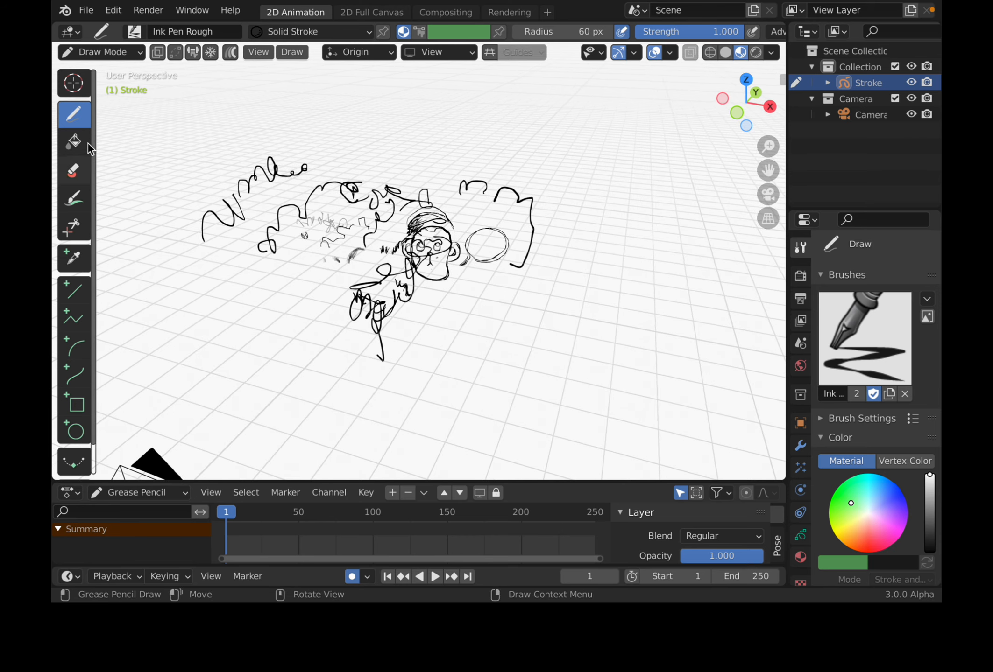
- Switch from Draw Mode to Object Mode
left_click(98, 49)
left_click(104, 68)
middle_click_drag(201, 234, 245, 265)
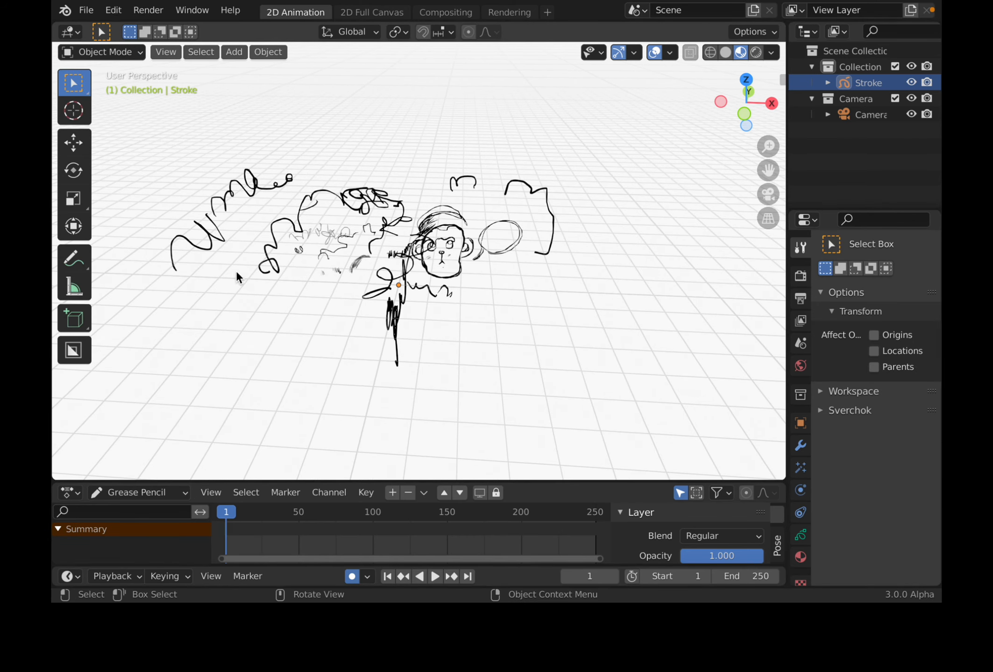
- Add a large cube over the doodles beside the monkey with the Add Cube tool
left_click_drag(83, 320, 76, 318)
left_click(127, 327)
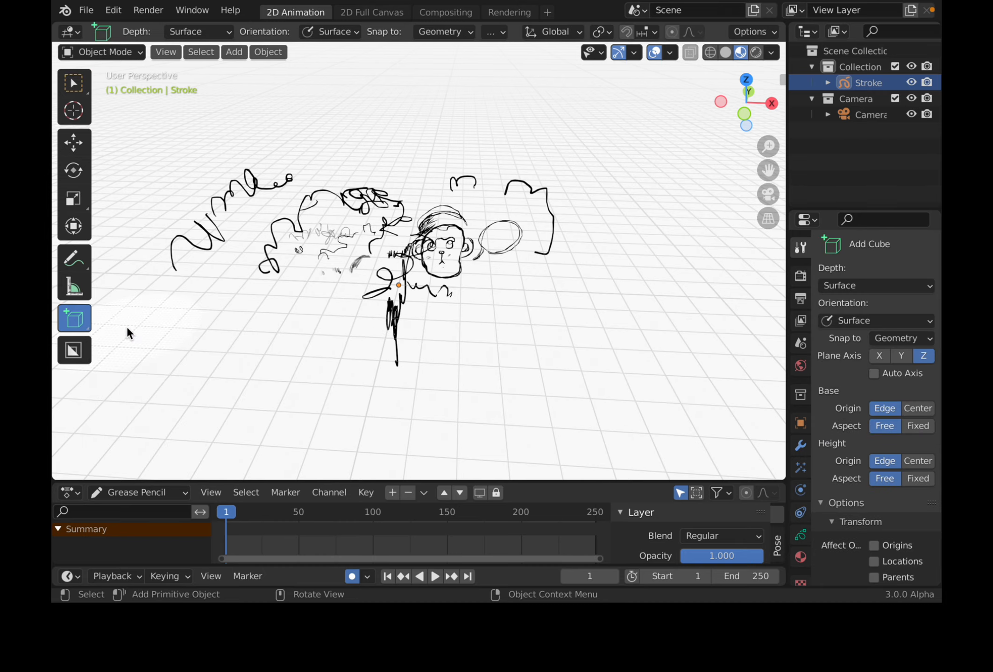
middle_click_drag(282, 323, 333, 344)
scroll(331, 343, "up", 3)
left_click_drag(193, 328, 383, 377)
left_click(380, 205)
scroll(387, 252, "down", 1)
middle_click_drag(388, 255, 334, 259)
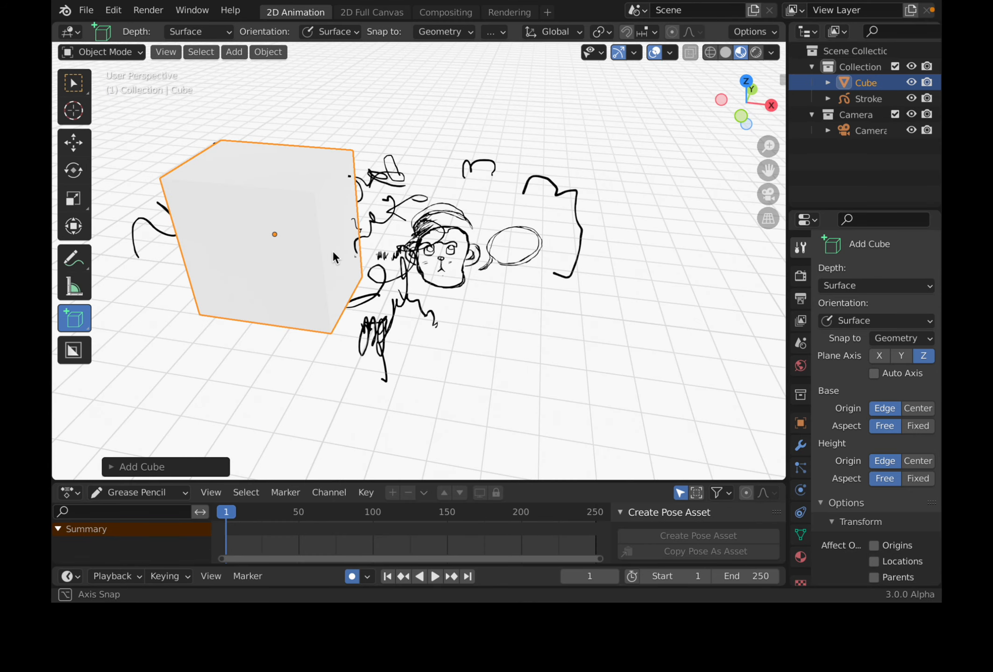
- Delete the Stroke grease pencil object from the collection
left_click(864, 99)
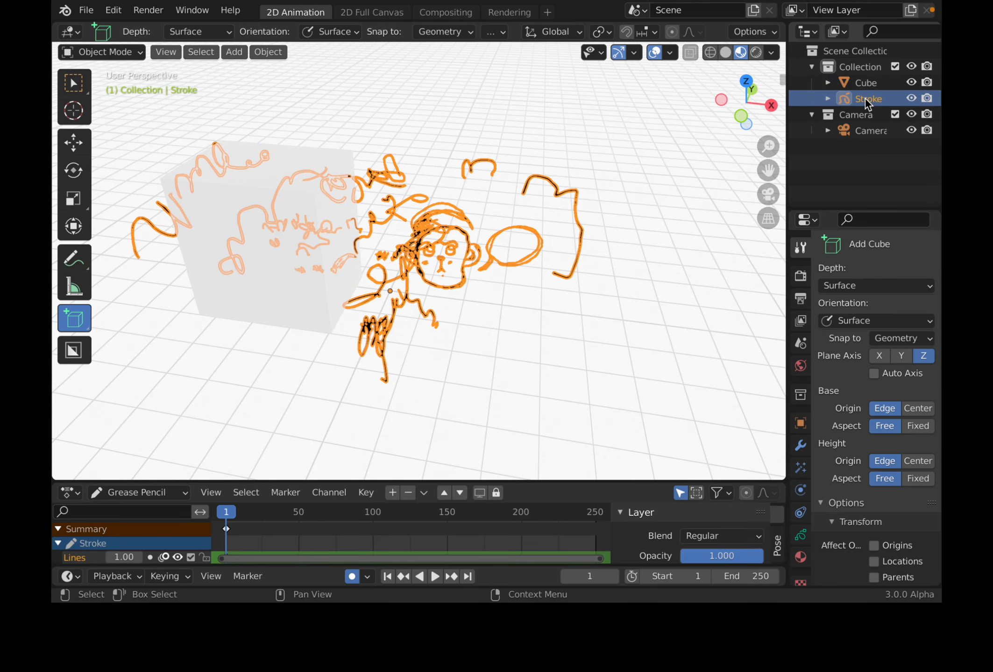
right_click(865, 99)
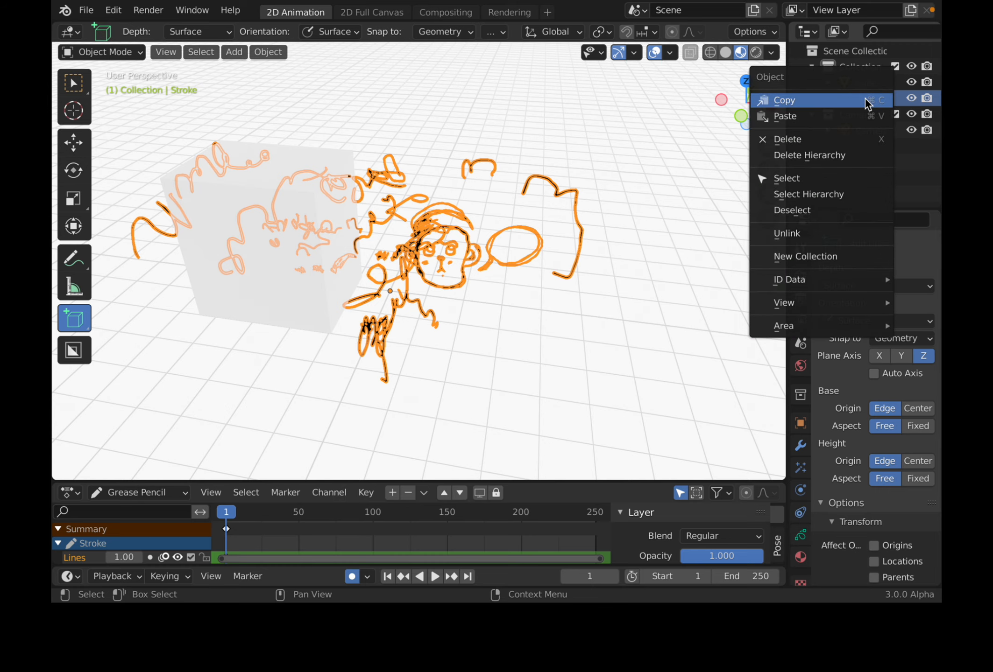
left_click(833, 139)
middle_click_drag(205, 245, 183, 231)
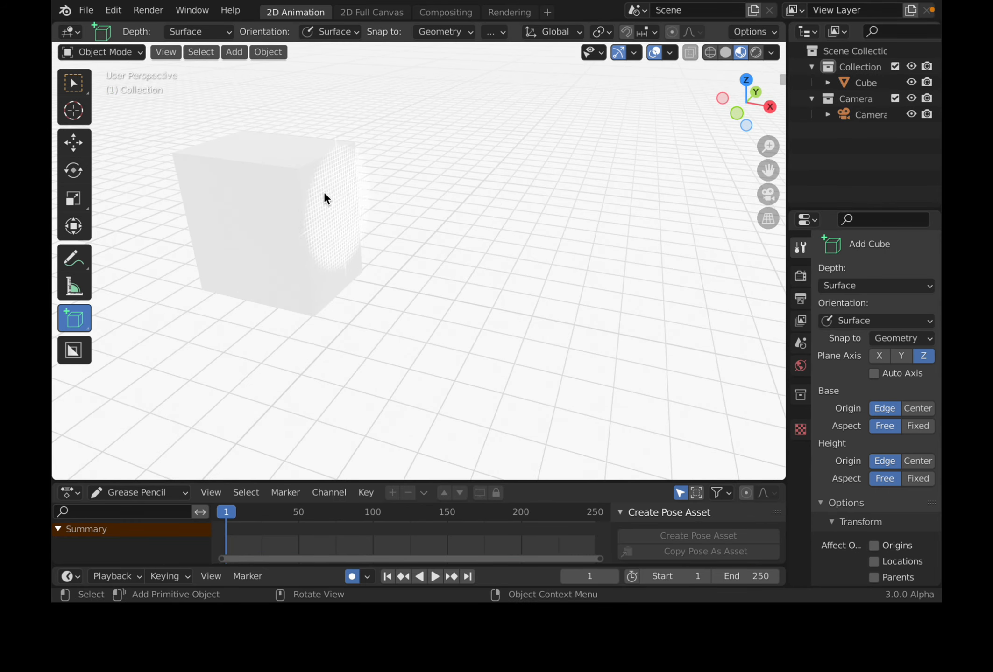
- Darken the world background colour to a mid grey with a value of about 0.415
left_click_drag(785, 187, 730, 187)
left_click(744, 365)
left_click(885, 379)
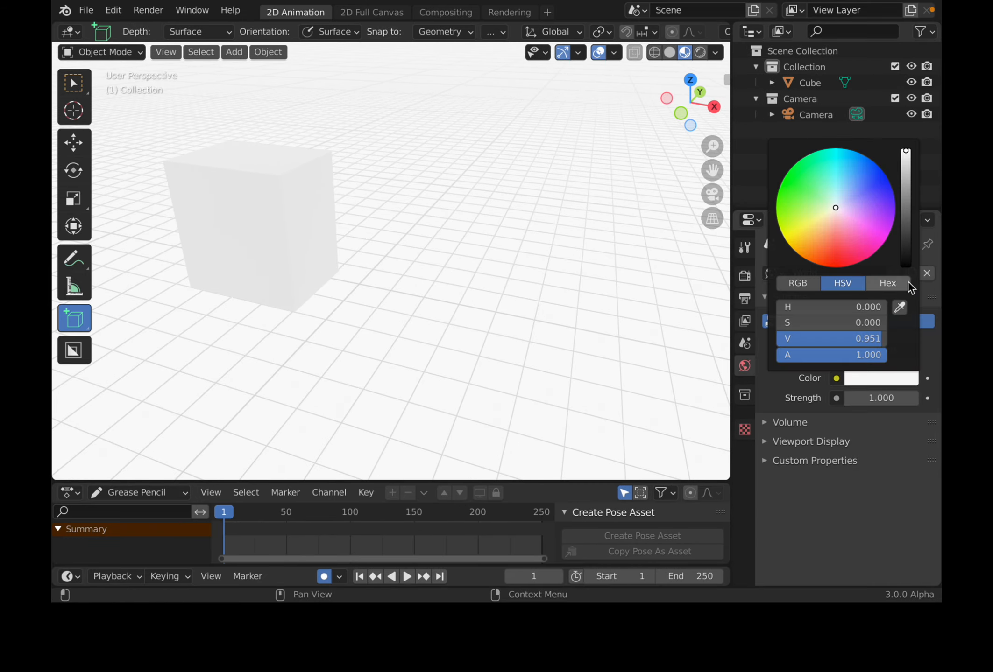
left_click_drag(907, 177, 906, 186)
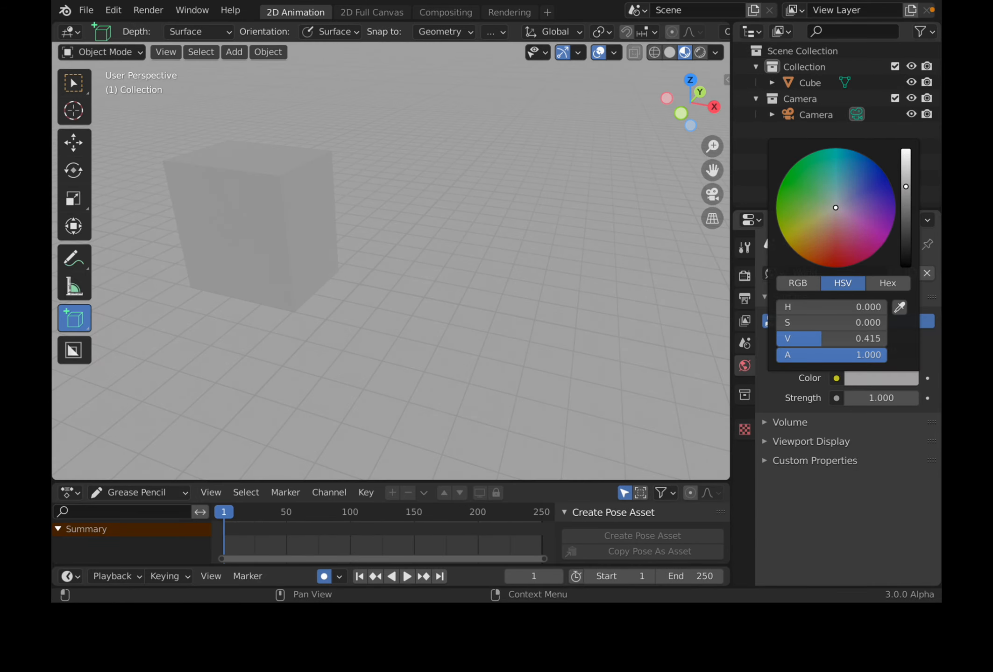
- Switch the viewport shading from Material Preview to Solid
left_click(669, 48)
left_click(679, 52)
left_click(676, 51)
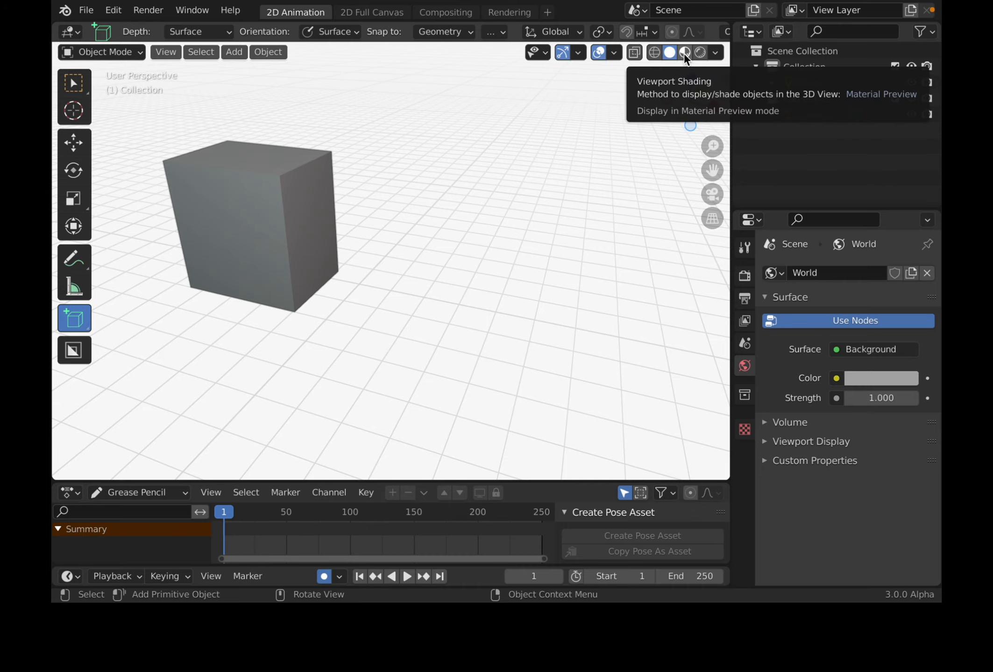
left_click(684, 52)
left_click(671, 52)
- Add two more boxes on the floor close to the existing cube with the Add Cube tool
middle_click_drag(194, 299, 303, 288)
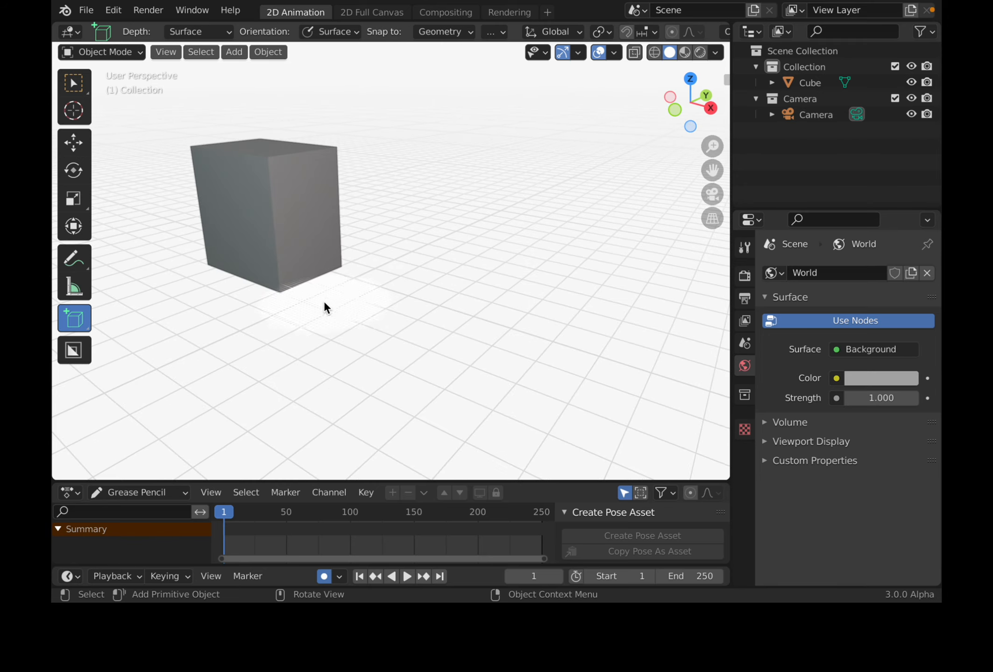
left_click_drag(314, 304, 429, 403)
left_click(426, 208)
middle_click_drag(426, 209, 372, 276)
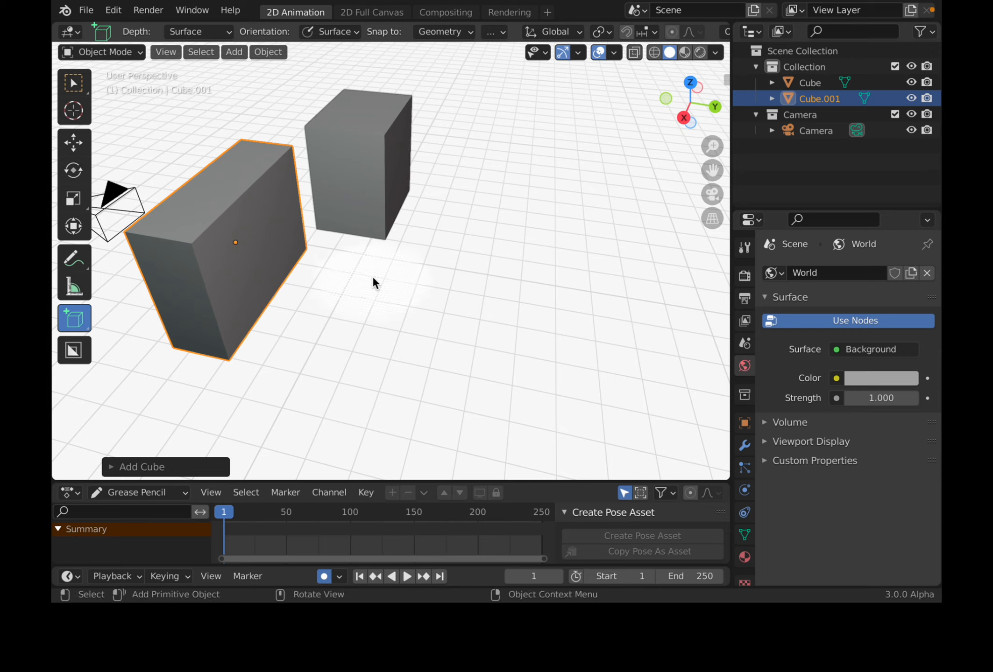
left_click_drag(337, 254, 551, 332)
left_click(570, 202)
- Extend the cluster with two further boxes, one small and one large block at its outer side
middle_click_drag(570, 203, 516, 269)
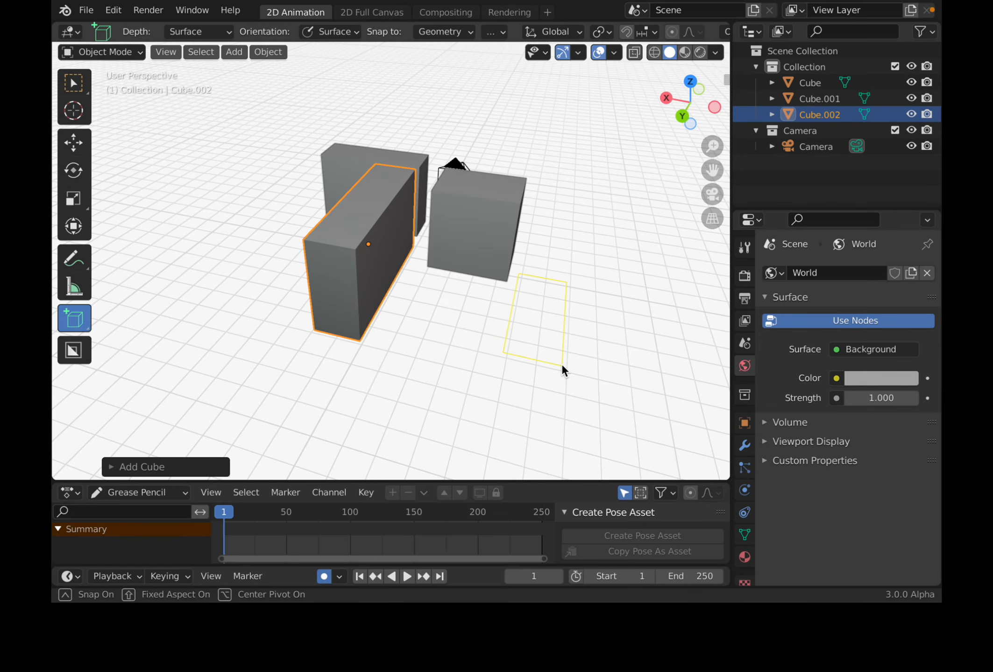
left_click(588, 190)
middle_click_drag(588, 190, 507, 253)
left_click(566, 241)
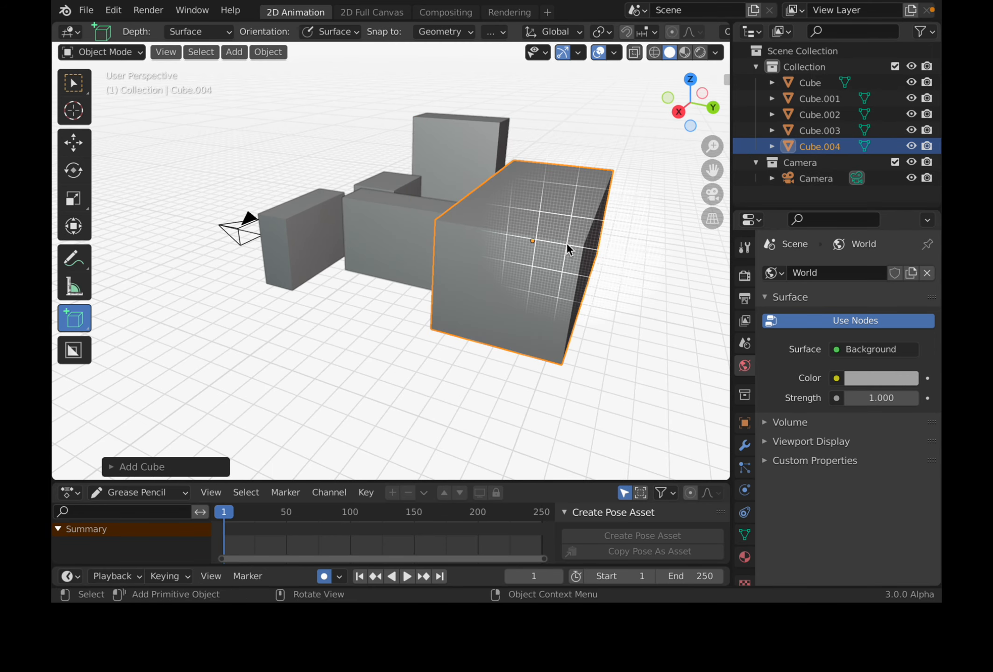
- Add two boxes on the open floor around the cluster, including a tall one beside the camera
middle_click_drag(566, 242, 513, 222)
middle_click_drag(445, 257, 387, 334)
left_click_drag(363, 327, 463, 386)
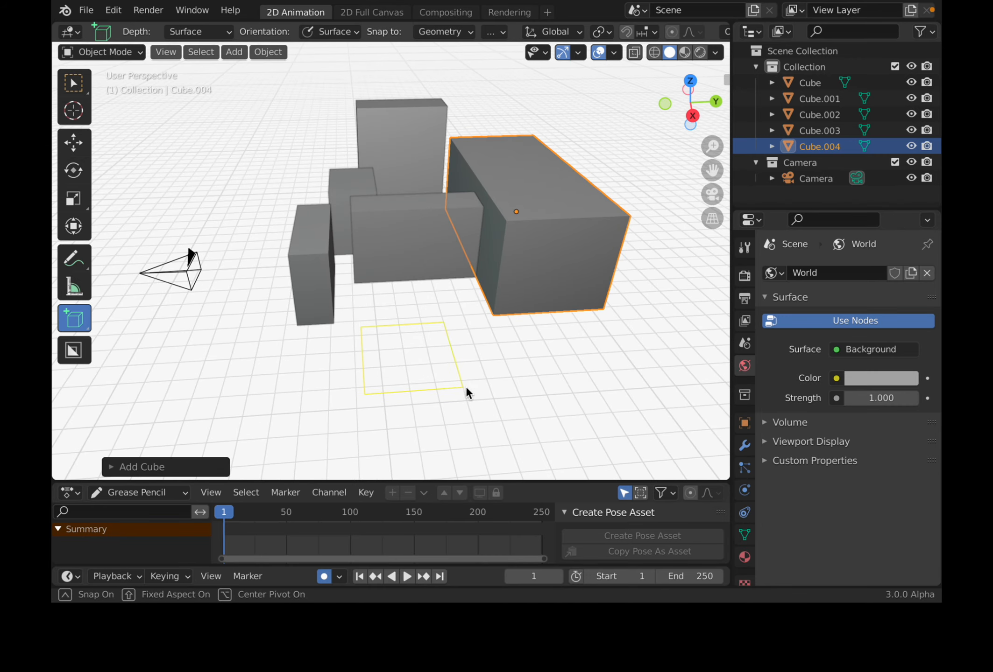
left_click_drag(591, 405, 589, 402)
left_click(583, 255)
middle_click_drag(582, 255, 211, 348)
left_click_drag(209, 345, 337, 384)
left_click(288, 209)
- Enclose three sides of the box cluster with three long, thin wall-shaped cubes
middle_click_drag(288, 209, 192, 212)
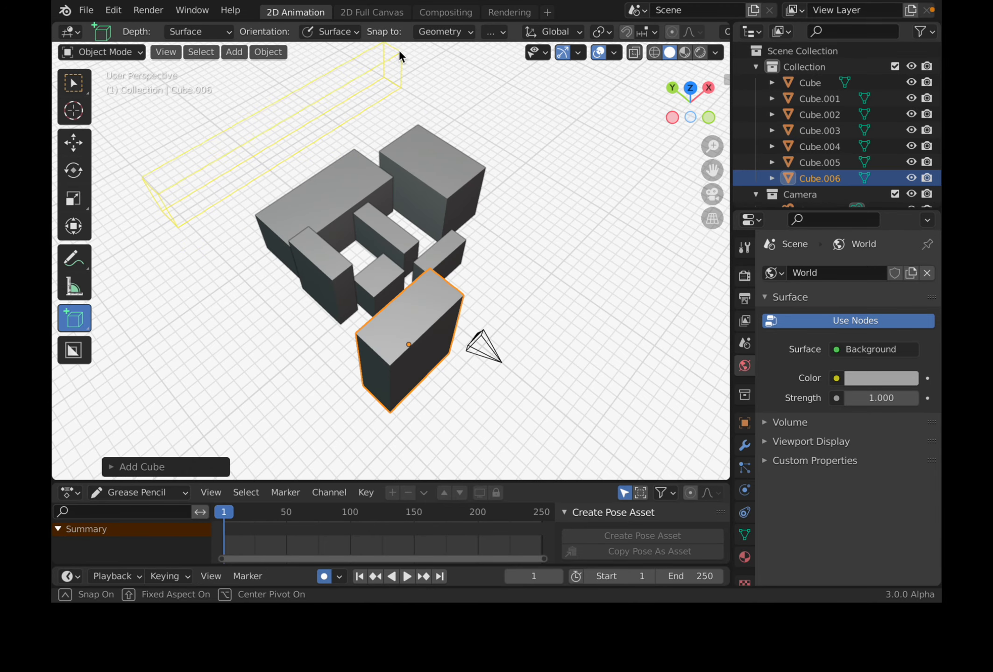
left_click(395, 23)
middle_click_drag(476, 185, 422, 107)
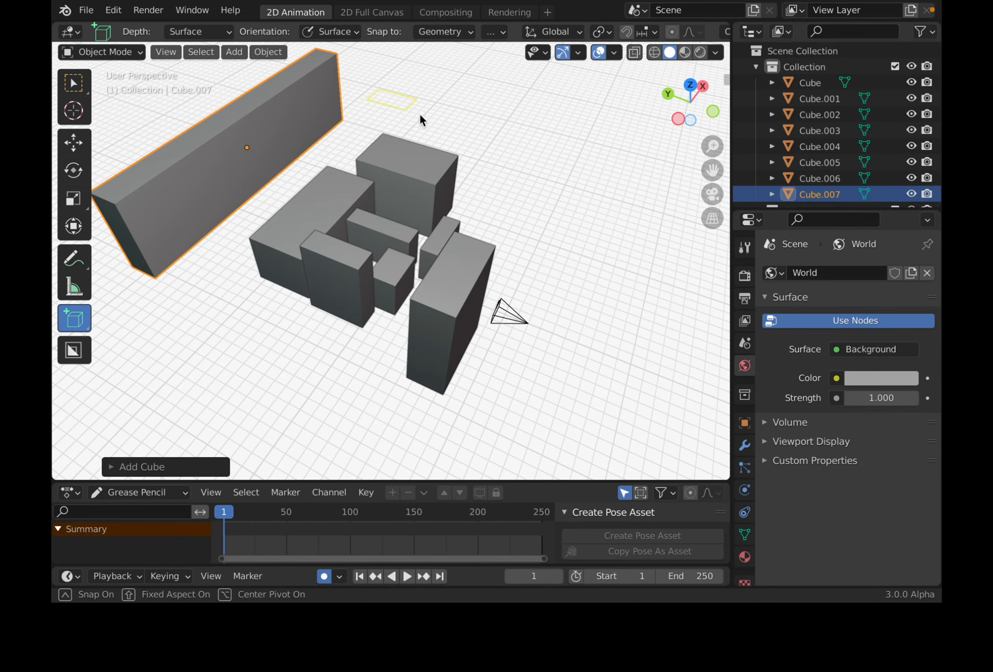
left_click_drag(557, 165, 566, 154)
left_click(588, 80)
middle_click_drag(588, 80, 487, 312)
left_click_drag(422, 411, 428, 419)
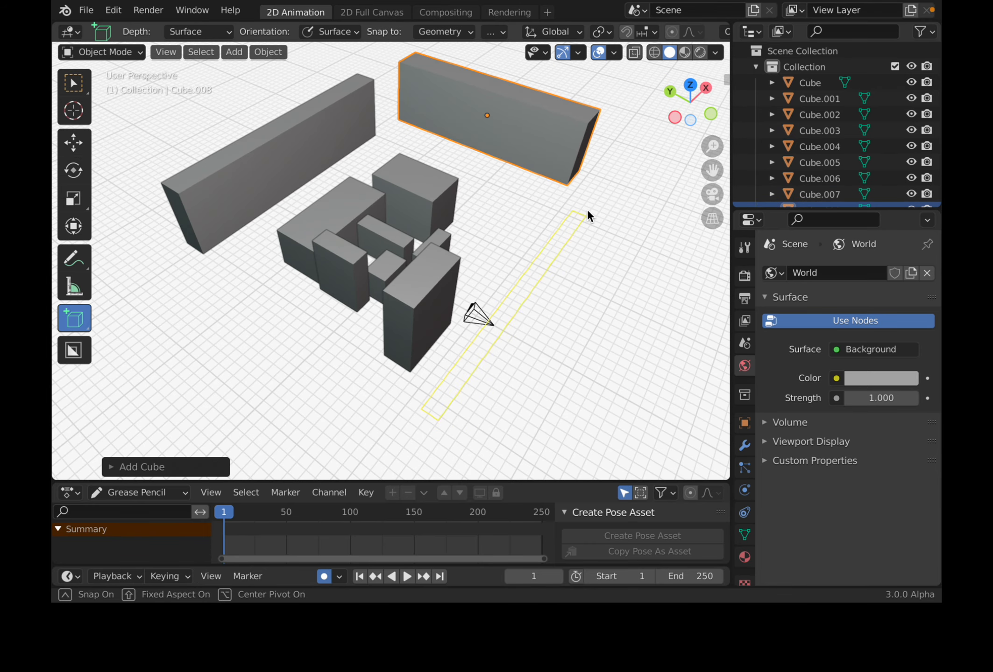
left_click_drag(598, 194, 607, 158)
left_click(608, 112)
middle_click_drag(608, 111, 300, 176)
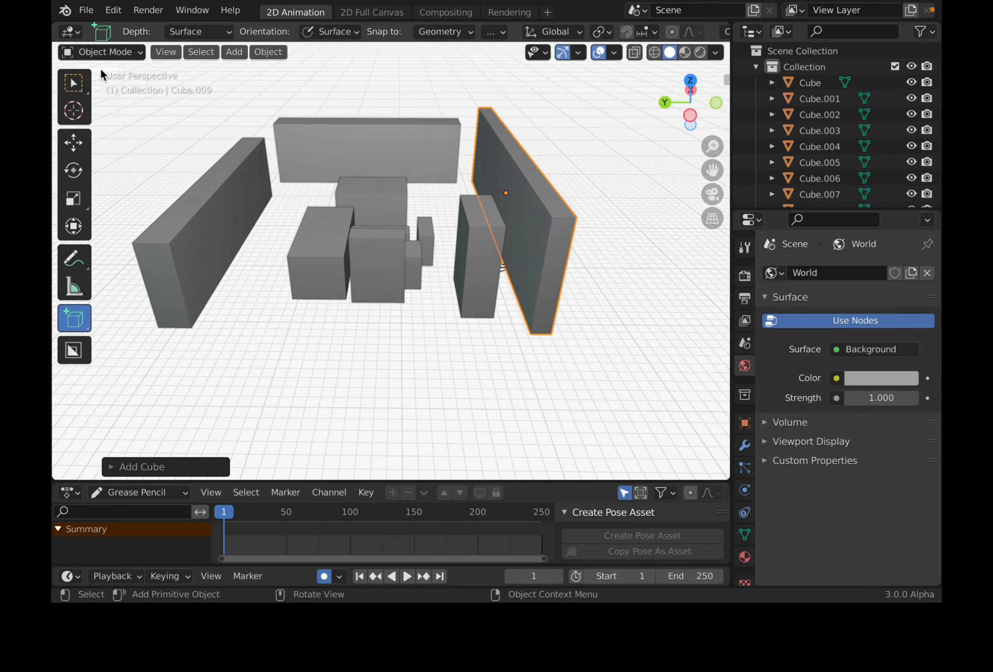
- Move all ten cubes, from Cube to Cube.009, into a new collection named BOX
left_click(74, 83)
middle_click_drag(443, 221, 467, 219)
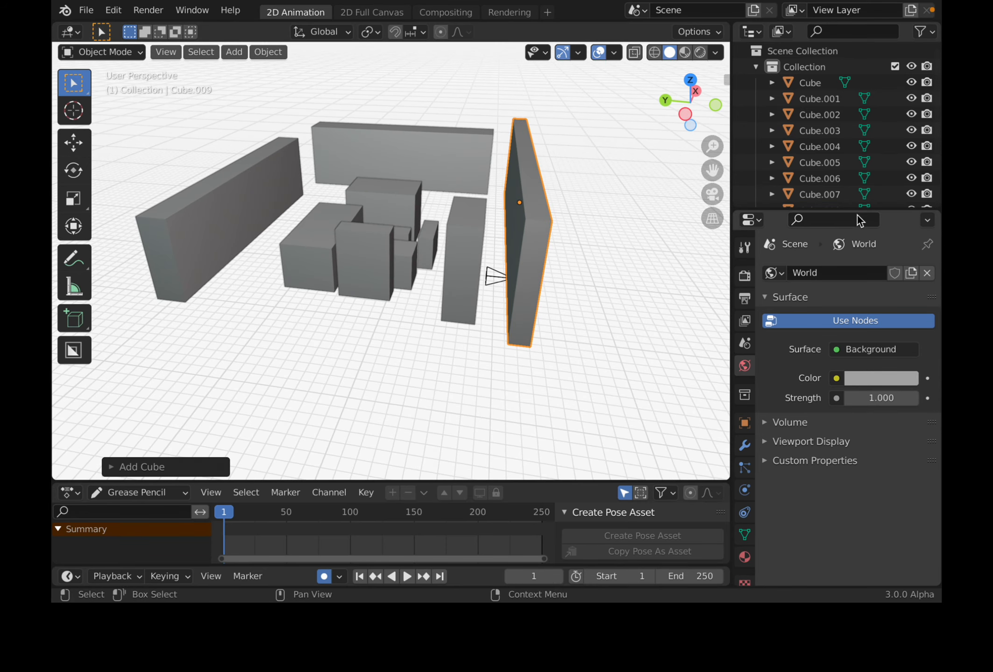
left_click_drag(854, 211, 853, 281)
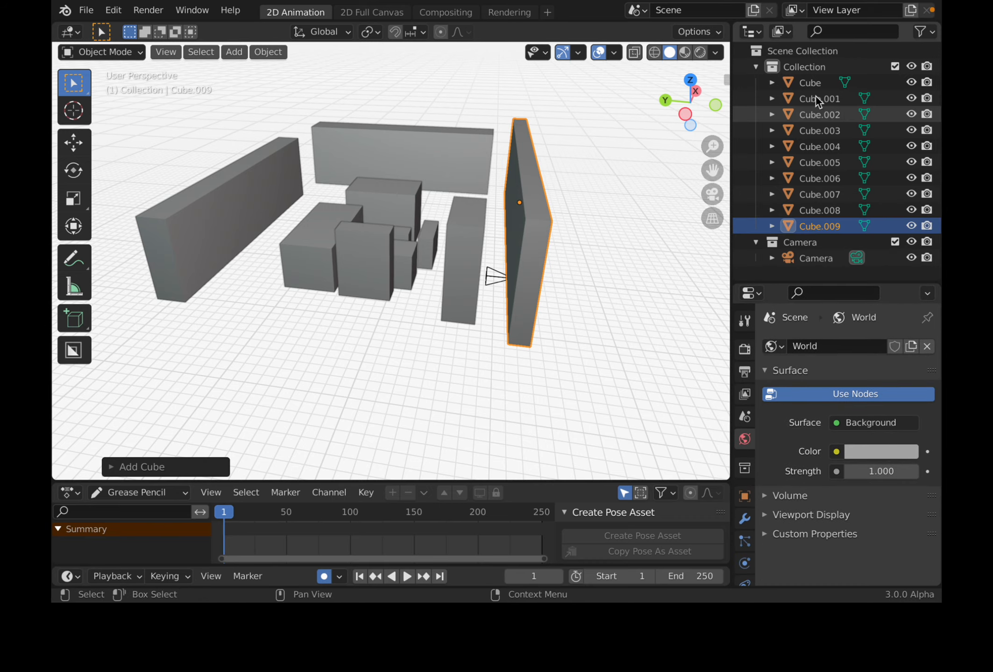
left_click(810, 82)
left_click(820, 226, "shift")
middle_click_drag(686, 223, 578, 243)
key("m")
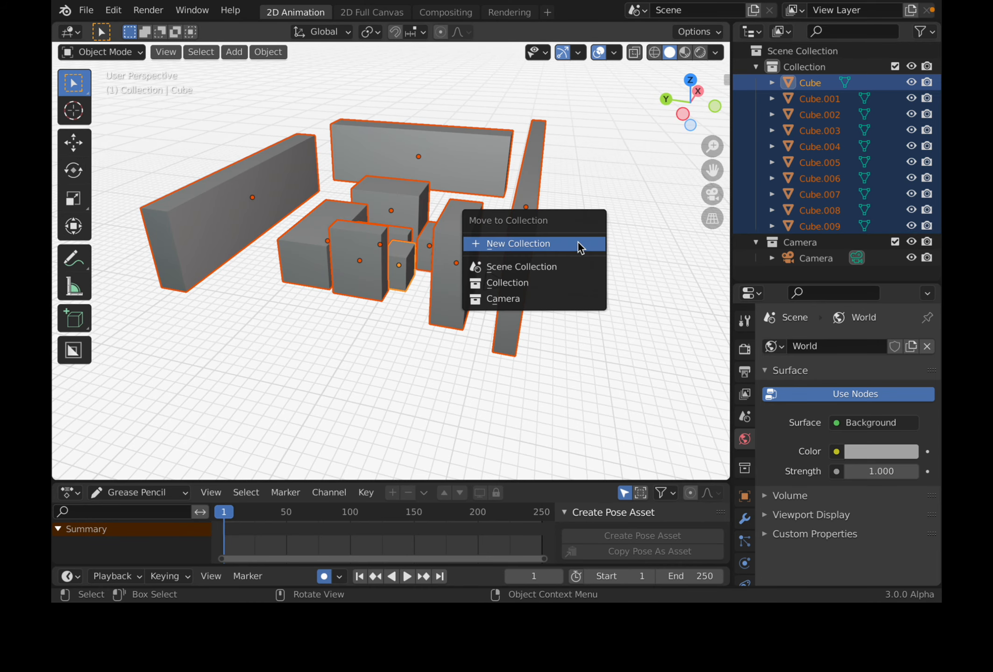
left_click(523, 245)
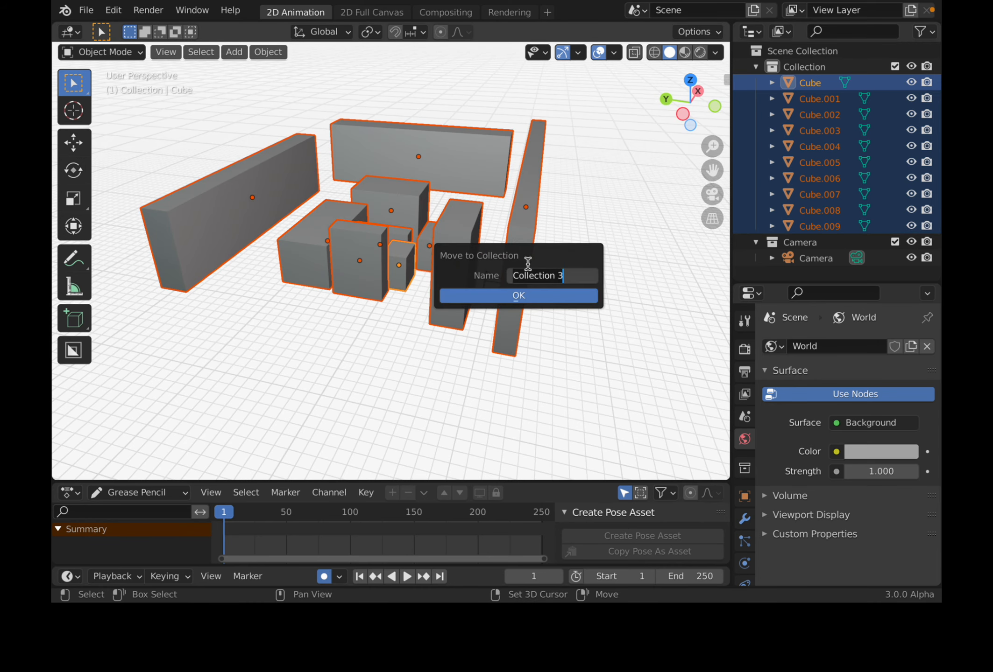
type("BOX")
key("Return")
left_click(487, 298)
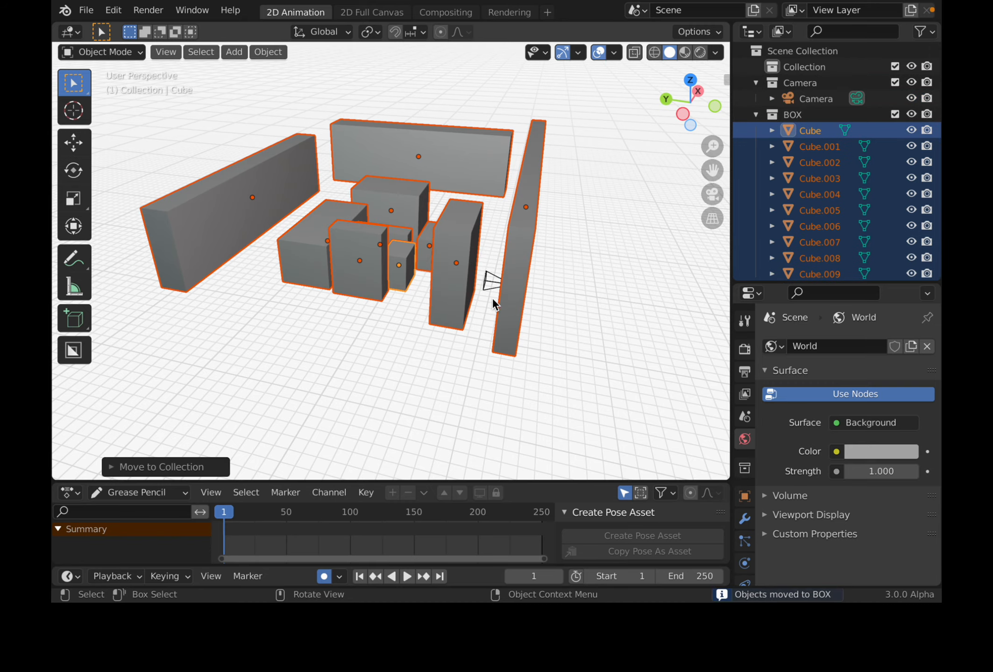
- Collapse the BOX collection and add a Blank Grease Pencil object to the empty Collection
left_click(756, 113)
mouse_move(494, 220)
middle_mouse_down()
mouse_move(538, 224)
mouse_move(502, 229)
middle_mouse_up()
left_click(800, 137)
left_click(796, 69)
key("shift+a")
mouse_move(617, 236)
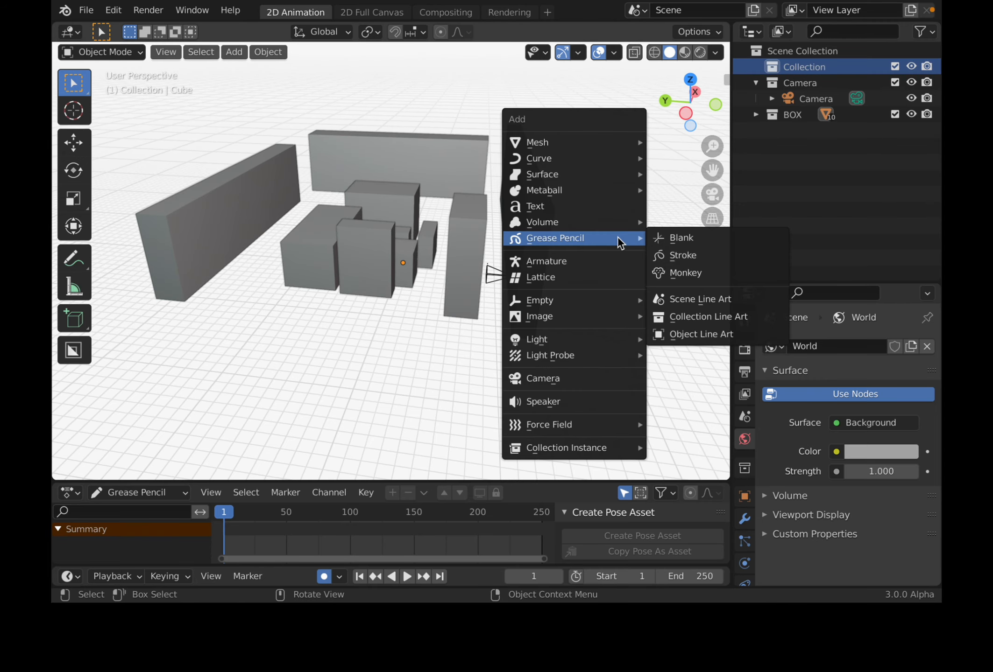
left_click(679, 235)
middle_click_drag(653, 201, 476, 199)
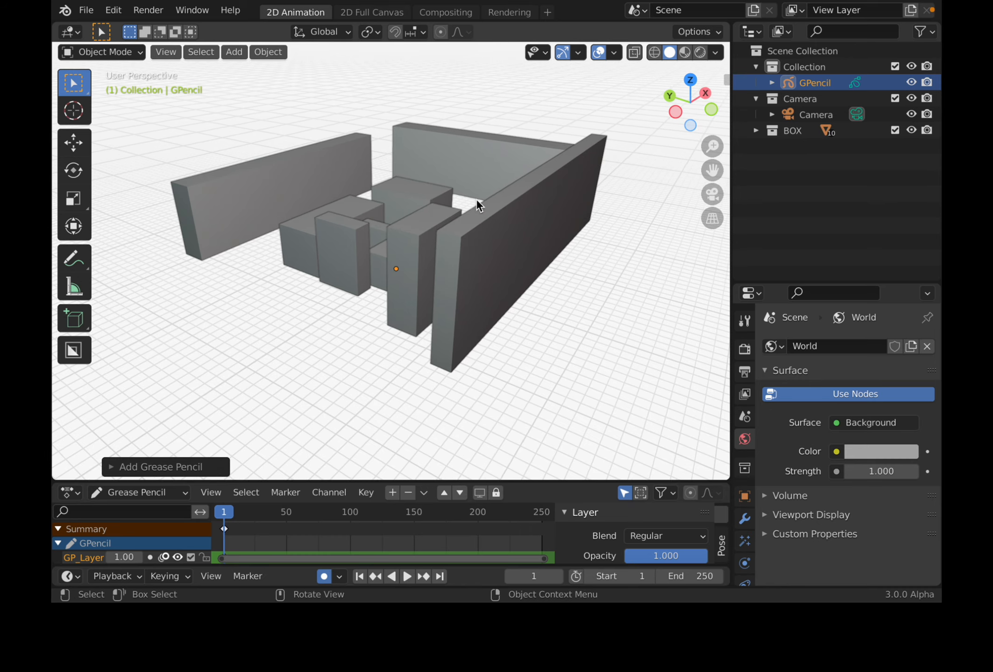
- Save the current file, and save an incremented version as bsdoodle_002.blend
left_click(86, 10)
left_click(123, 112)
left_click(86, 9)
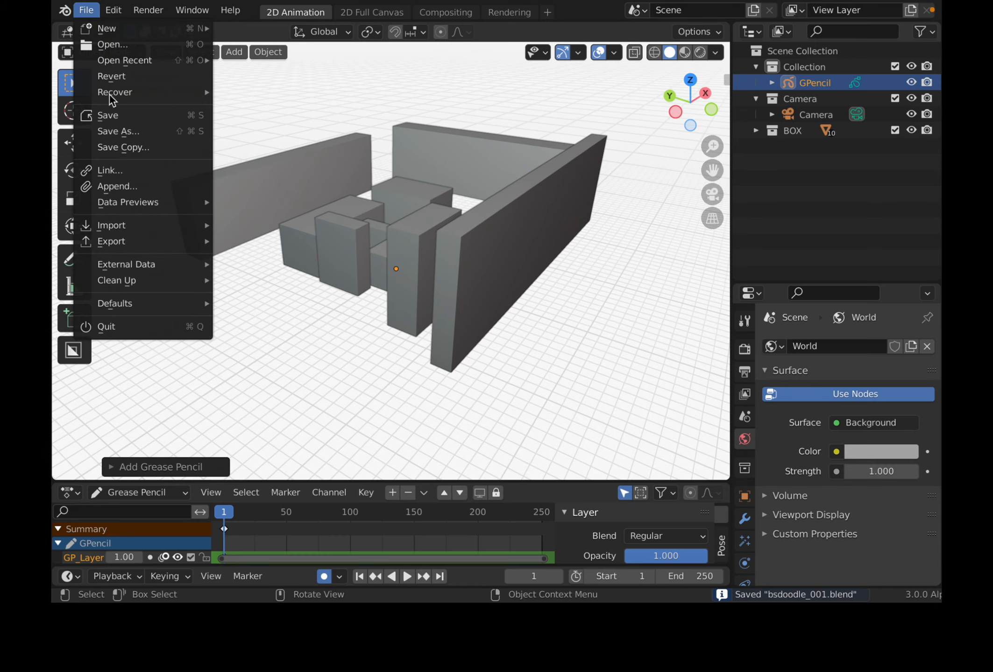
left_click(117, 128)
left_click(707, 585)
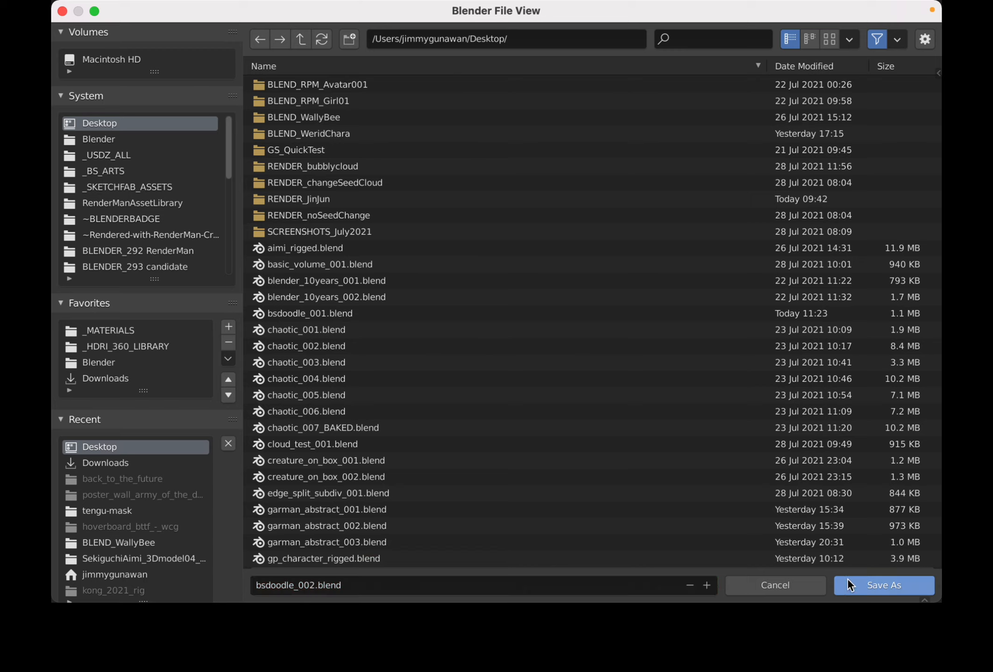
left_click(852, 585)
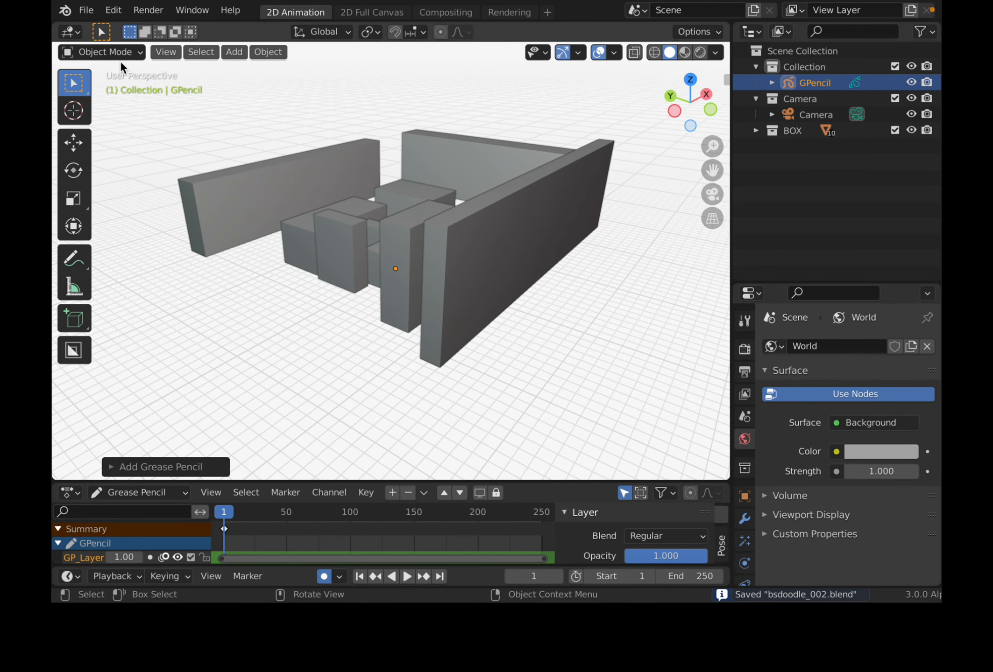
- Switch to Draw Mode and set the stroke placement to Surface, adjusting the offset
left_click(88, 52)
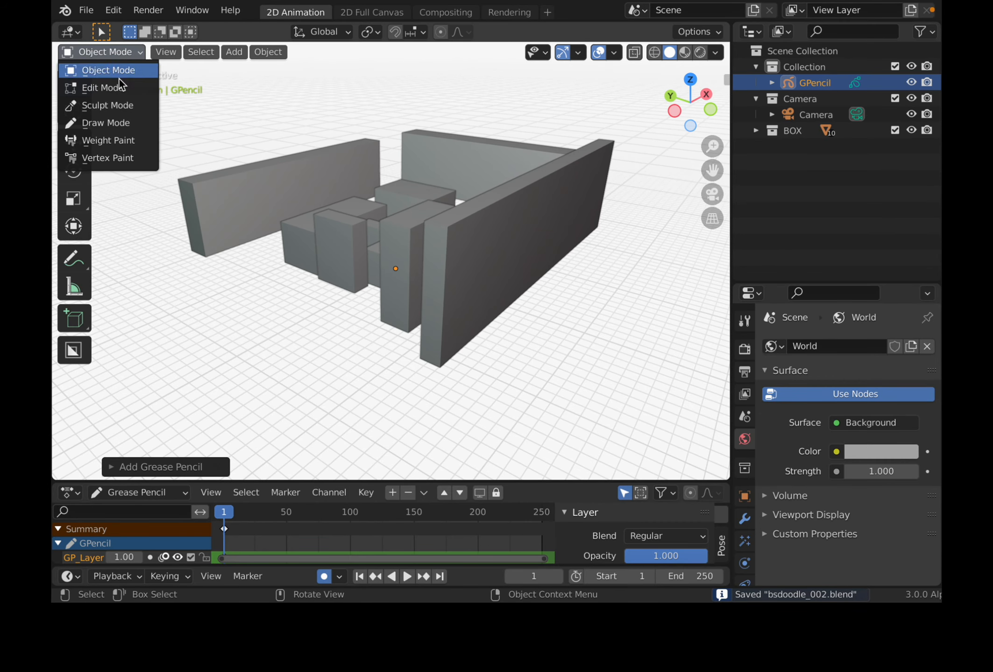
left_click(106, 123)
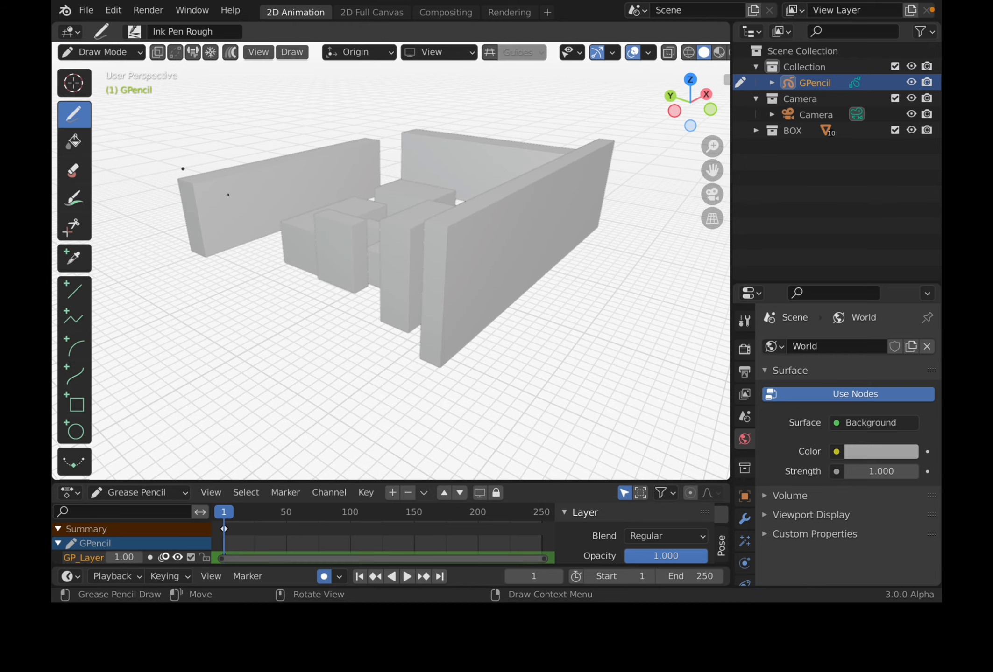
scroll(446, 243, "up", 2)
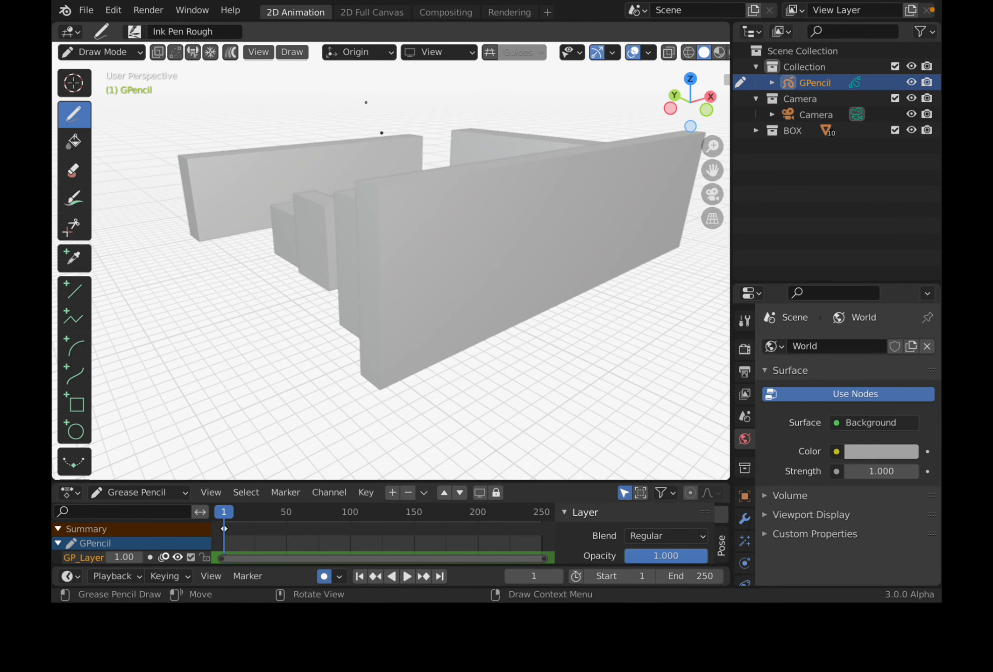
left_click(355, 52)
left_click(318, 134)
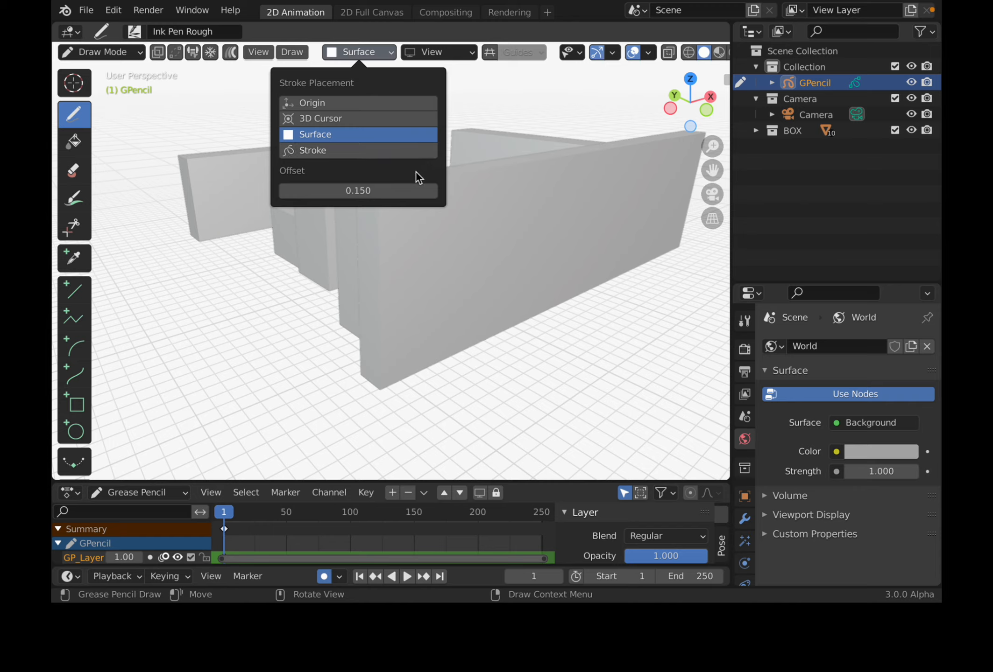
left_click_drag(354, 198, 348, 199)
- Draw two thin curly strokes on the outer face of the long wall nearest the view
middle_click_drag(470, 284, 460, 286)
mouse_move(392, 269)
left_mouse_down()
mouse_move(413, 239)
mouse_move(443, 272)
left_mouse_up()
middle_click_drag(442, 268, 407, 243)
scroll(407, 243, "up", 1)
mouse_move(337, 226)
left_mouse_down()
mouse_move(346, 281)
mouse_move(334, 291)
left_mouse_up()
mouse_move(337, 286)
middle_mouse_down()
mouse_move(432, 240)
mouse_move(463, 240)
middle_mouse_up()
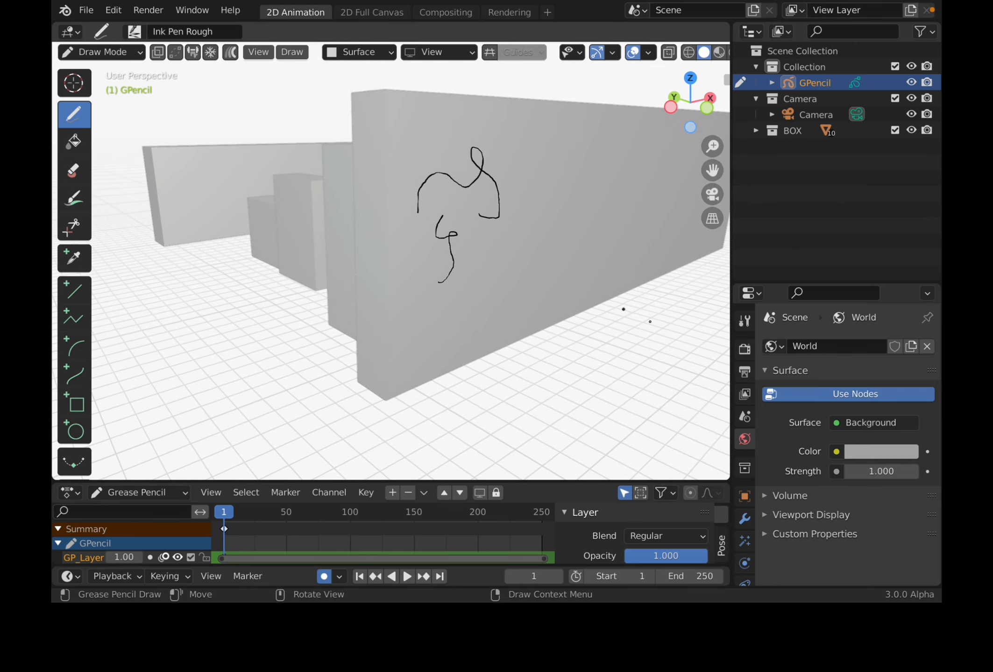
- Set the Grease Pencil object's stroke depth order to 3D Location
left_click_drag(826, 283, 818, 164)
left_click(744, 491)
scroll(820, 519, "down", 8)
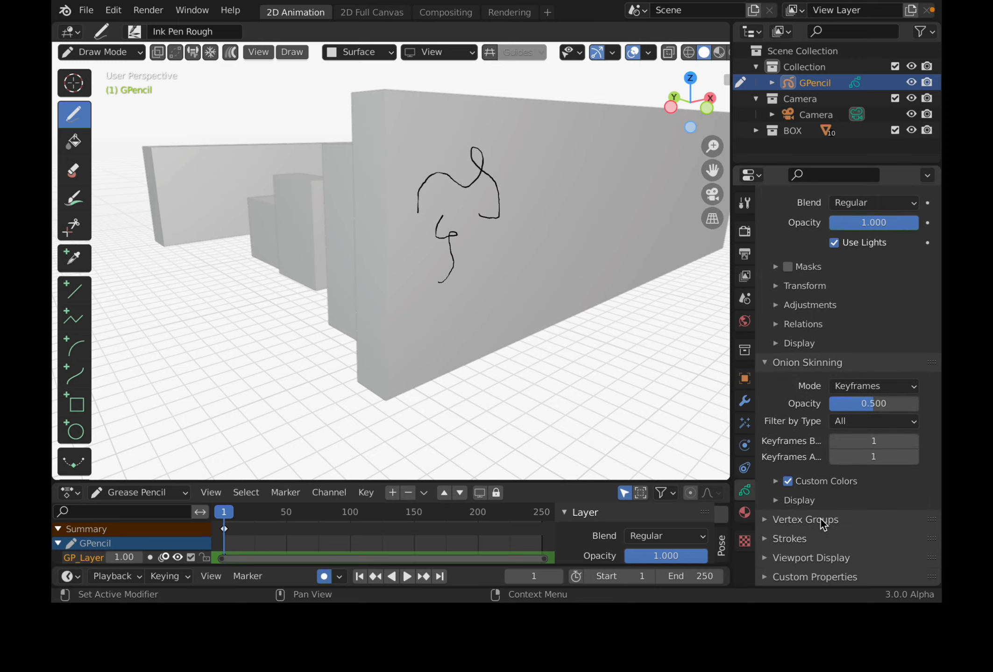
left_click(796, 538)
scroll(827, 537, "down", 4)
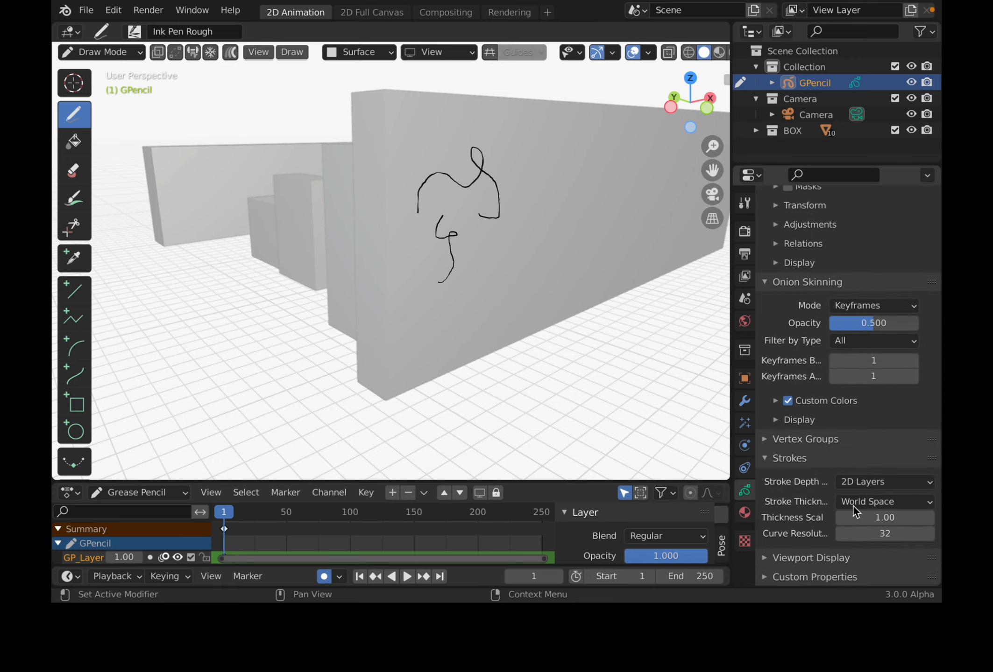
left_click(876, 481)
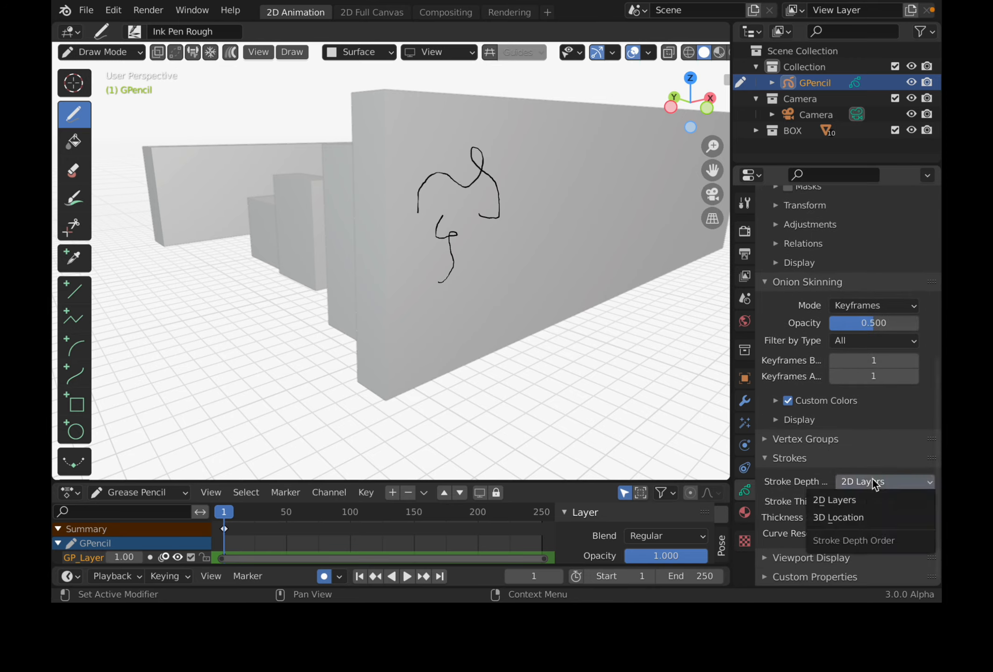
left_click(853, 519)
- Draw two short thin curves on the wall beside the first curly strokes
middle_click_drag(420, 280, 472, 250)
mouse_move(497, 211)
left_mouse_down()
mouse_move(512, 187)
mouse_move(437, 176)
left_mouse_up()
middle_click_drag(433, 200, 416, 202)
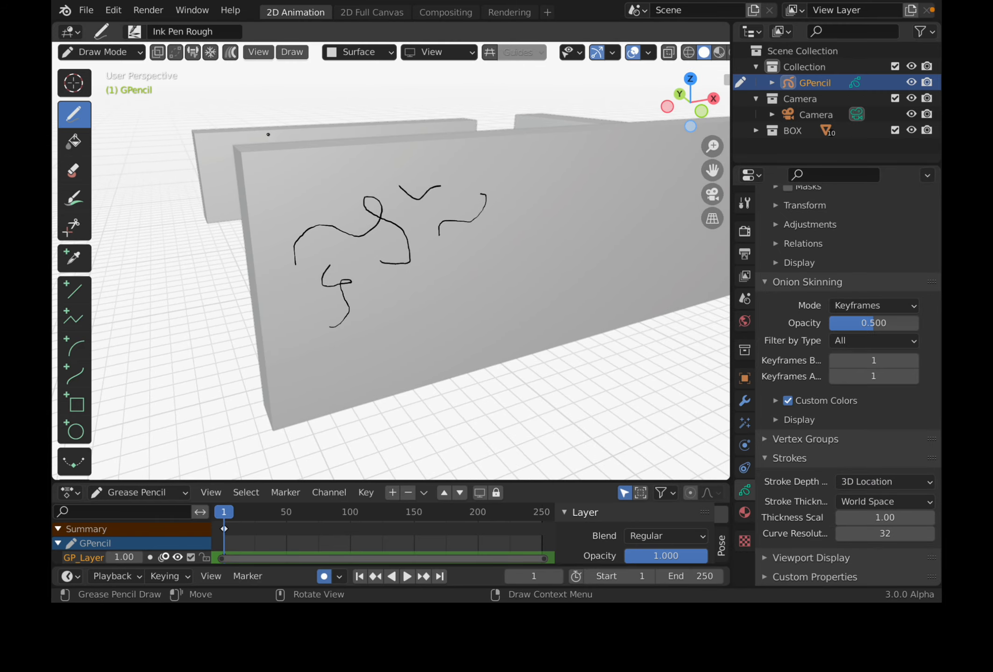
- Increase the brush radius and draw a few thicker test strokes on the wall above the thin doodles
right_click(499, 224)
left_click_drag(432, 227, 491, 226)
mouse_move(332, 202)
left_mouse_down()
mouse_move(367, 189)
mouse_move(399, 199)
mouse_move(408, 187)
left_mouse_up()
middle_click_drag(411, 224, 340, 260)
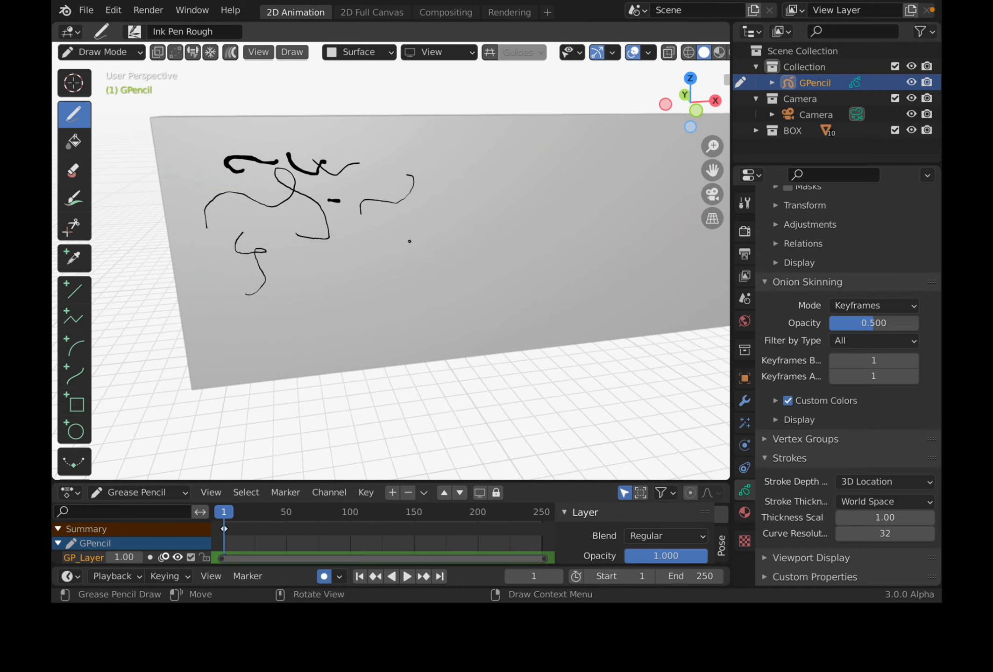
- Draw a cartoon dog on the wall with closed eyes, filled nose, long ears and a small seated body
middle_click_drag(410, 234, 327, 233, "shift")
mouse_move(369, 243)
left_mouse_down()
mouse_move(384, 180)
mouse_move(410, 160)
mouse_move(452, 194)
mouse_move(399, 294)
left_mouse_up()
mouse_move(365, 239)
left_mouse_down()
mouse_move(360, 300)
mouse_move(388, 299)
mouse_move(347, 275)
mouse_move(369, 292)
left_mouse_up()
mouse_move(455, 210)
left_mouse_down()
mouse_move(470, 301)
mouse_move(457, 214)
left_mouse_up()
left_click_drag(391, 209, 430, 211)
left_click_drag(380, 176, 303, 175)
left_click_drag(397, 295, 388, 345)
left_click_drag(423, 281, 447, 312)
mouse_move(441, 309)
left_mouse_down()
mouse_move(416, 324)
mouse_move(441, 346)
mouse_move(396, 353)
left_mouse_up()
left_click_drag(398, 340, 391, 345)
- Draw a round pig face with an oval snout and nostrils on the wall next to the dog
scroll(512, 249, "down", 2)
mouse_move(504, 244)
middle_mouse_down()
mouse_move(363, 262)
mouse_move(390, 224)
middle_mouse_up()
mouse_move(405, 211)
left_mouse_down()
mouse_move(382, 295)
mouse_move(458, 201)
mouse_move(472, 202)
left_mouse_up()
mouse_move(474, 209)
left_mouse_down()
mouse_move(517, 262)
mouse_move(439, 312)
left_mouse_up()
mouse_move(377, 296)
left_mouse_down()
mouse_move(461, 304)
mouse_move(467, 270)
mouse_move(431, 274)
left_mouse_up()
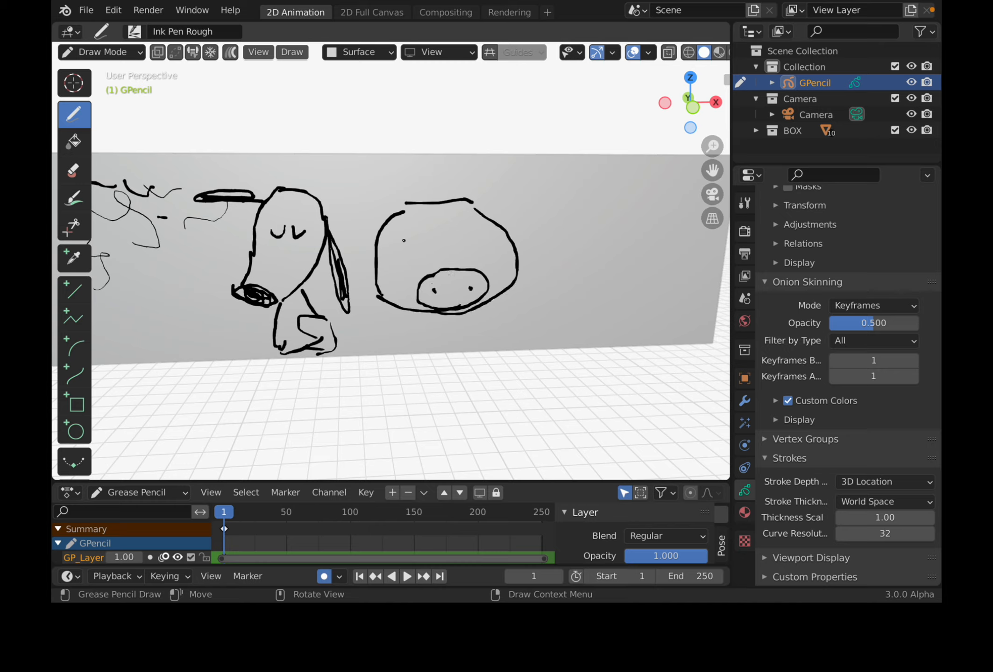
- Complete the pig with closed eyes, pointed ears, a curly tail and short legs
left_click_drag(420, 233, 420, 233)
mouse_move(460, 233)
left_mouse_down()
mouse_move(470, 243)
mouse_move(487, 227)
left_mouse_up()
mouse_move(390, 214)
left_mouse_down()
mouse_move(368, 245)
mouse_move(393, 212)
left_mouse_up()
mouse_move(373, 235)
left_mouse_down()
mouse_move(363, 232)
mouse_move(369, 242)
left_mouse_up()
mouse_move(521, 246)
left_mouse_down()
mouse_move(529, 240)
mouse_move(537, 255)
mouse_move(549, 244)
left_mouse_up()
left_click_drag(521, 265, 538, 294)
left_click_drag(516, 288, 522, 301)
left_click_drag(372, 294, 360, 316)
left_click_drag(373, 280, 363, 285)
middle_click_drag(368, 283, 410, 294)
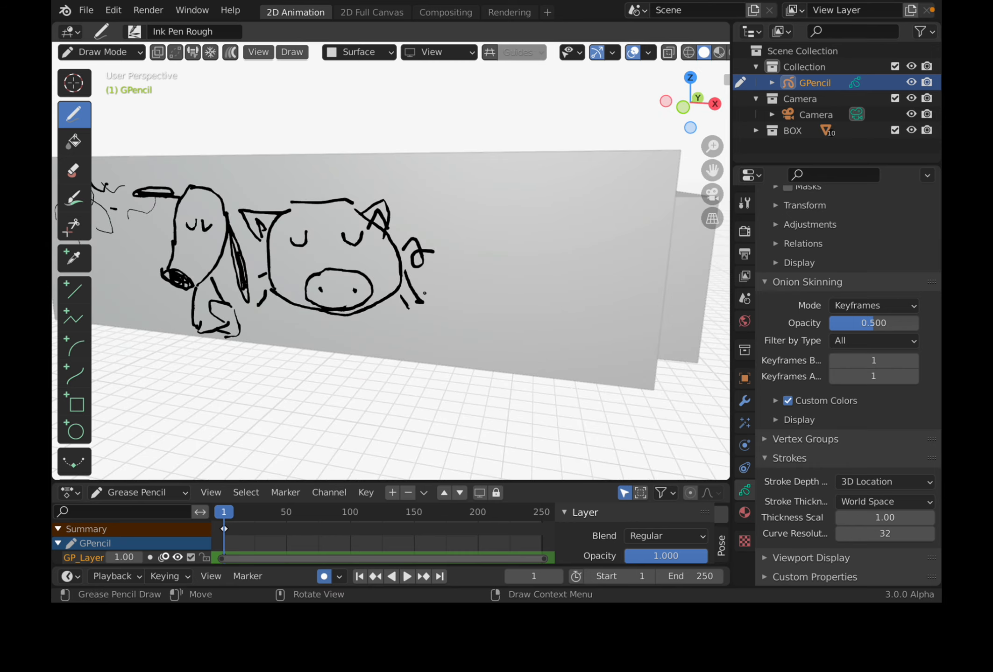
mouse_move(429, 278)
middle_mouse_down()
mouse_move(458, 281)
mouse_move(230, 141)
middle_mouse_up()
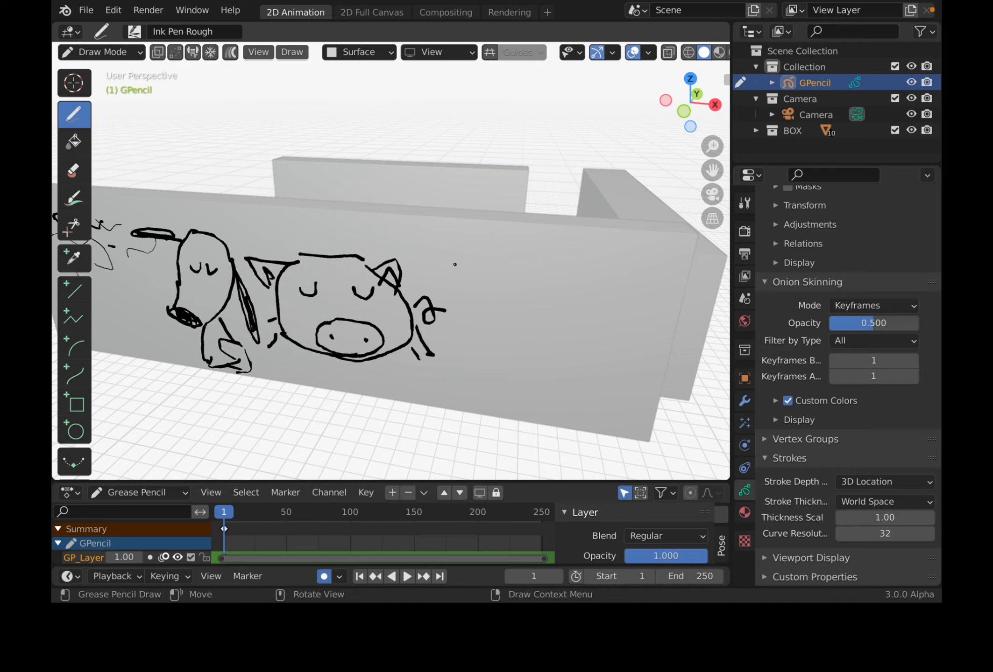
- Save the file and maximize the 3D viewport for drawing on the blank wall beside the pig
key("ctrl+s")
key("ctrl+space")
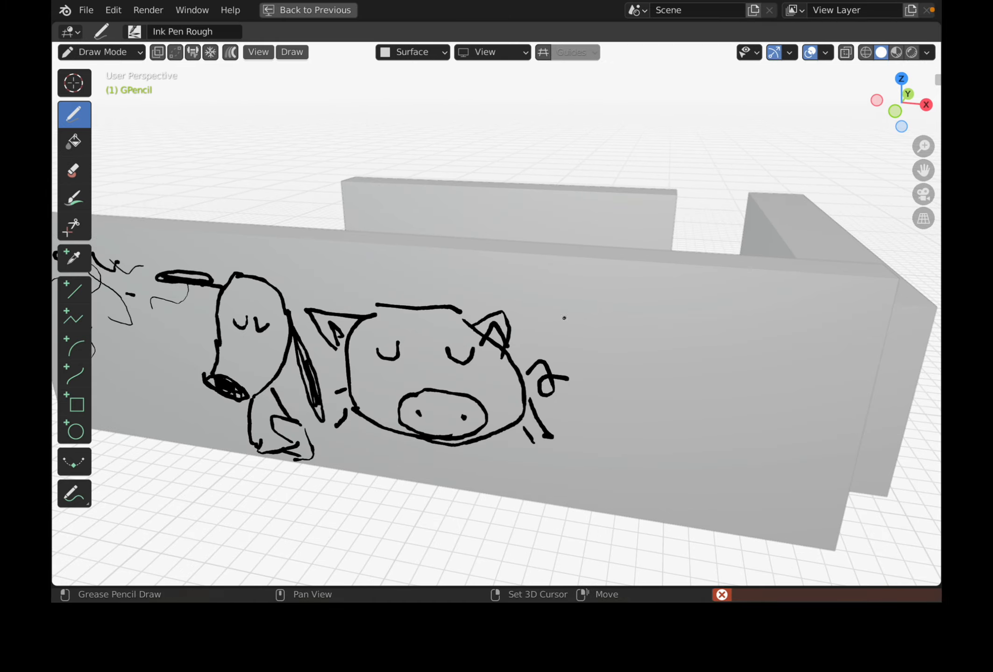
middle_click_drag(562, 317, 461, 284, "shift")
scroll(461, 284, "up", 4)
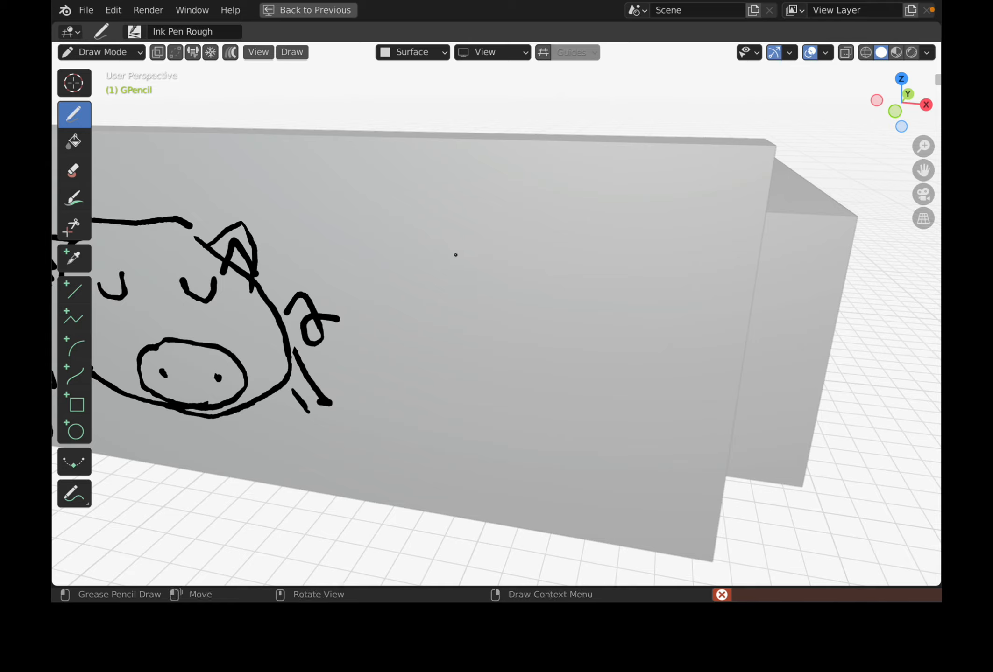
- Draw a long monkey head outline with a rounded crown and V-shaped hairline on the wall beside the pig
left_click_drag(426, 258, 421, 289)
mouse_move(453, 214)
left_mouse_down()
mouse_move(497, 188)
mouse_move(547, 206)
mouse_move(565, 302)
mouse_move(509, 386)
left_mouse_up()
mouse_move(435, 286)
left_mouse_down()
mouse_move(414, 400)
mouse_move(450, 418)
left_mouse_up()
left_click_drag(511, 384, 479, 420)
mouse_move(417, 410)
left_mouse_down()
mouse_move(423, 424)
mouse_move(484, 419)
mouse_move(417, 408)
left_mouse_up()
mouse_move(431, 254)
left_mouse_down()
mouse_move(450, 224)
mouse_move(481, 230)
mouse_move(488, 252)
mouse_move(513, 232)
mouse_move(563, 246)
left_mouse_up()
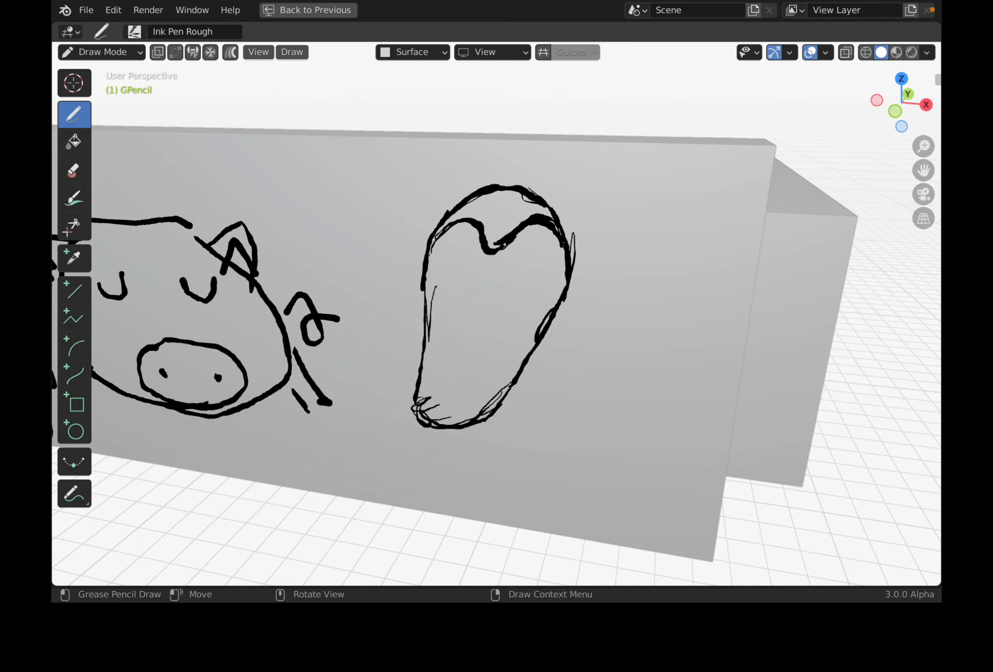
- Draw the monkey's oval eyes with filled pupils, a small nose and a line running down to the mouth
mouse_move(457, 289)
left_mouse_down()
mouse_move(442, 293)
mouse_move(455, 264)
left_mouse_up()
mouse_move(518, 264)
left_mouse_down()
mouse_move(508, 282)
mouse_move(515, 270)
left_mouse_up()
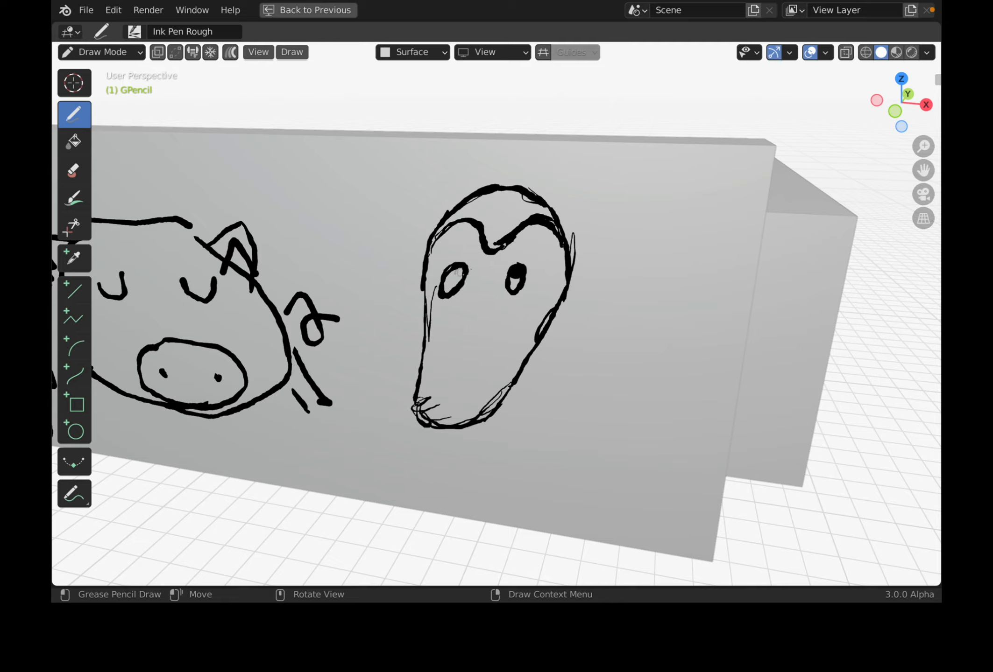
left_click_drag(455, 278, 457, 272)
mouse_move(462, 333)
left_mouse_down()
mouse_move(453, 391)
mouse_move(461, 405)
left_mouse_up()
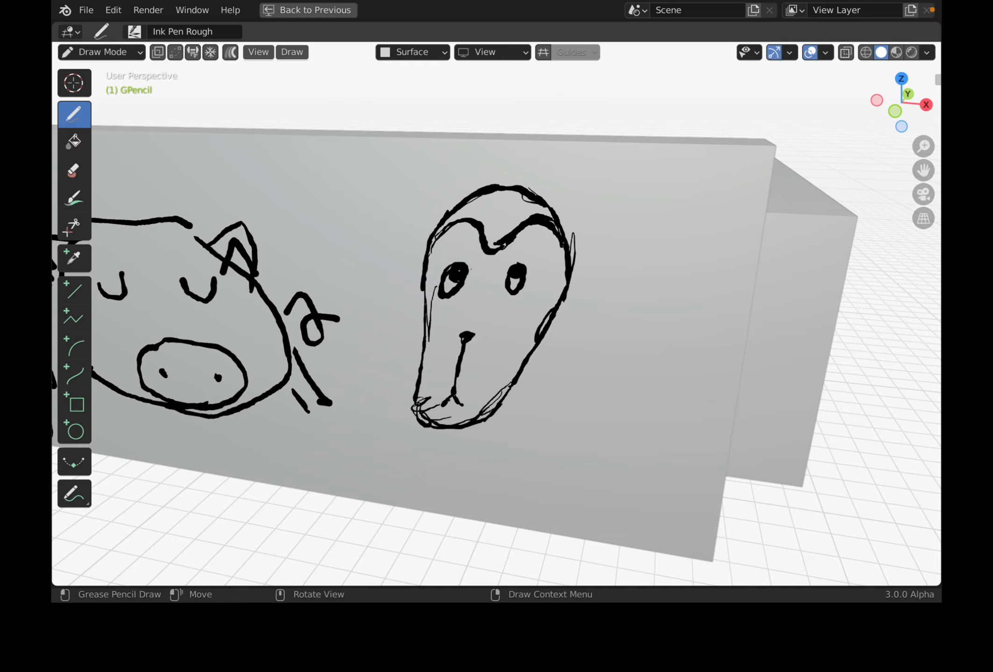
- Complete the monkey with round ears, a seated body, a foot, hatched arms and a curved tail
left_click_drag(401, 301, 420, 329)
mouse_move(421, 278)
left_mouse_down()
mouse_move(408, 298)
mouse_move(419, 318)
left_mouse_up()
mouse_move(575, 279)
left_mouse_down()
mouse_move(510, 384)
mouse_move(528, 383)
mouse_move(564, 443)
mouse_move(560, 463)
left_mouse_up()
left_click_drag(536, 382, 559, 462)
mouse_move(496, 416)
left_mouse_down()
mouse_move(477, 487)
mouse_move(518, 506)
mouse_move(557, 477)
left_mouse_up()
mouse_move(508, 467)
left_mouse_down()
mouse_move(498, 486)
mouse_move(521, 491)
left_mouse_up()
mouse_move(532, 467)
left_mouse_down()
mouse_move(546, 477)
mouse_move(521, 494)
left_mouse_up()
left_click_drag(484, 421, 476, 445)
mouse_move(547, 392)
left_mouse_down()
mouse_move(559, 417)
mouse_move(462, 461)
mouse_move(455, 476)
left_mouse_up()
left_click_drag(467, 437, 444, 479)
left_click_drag(476, 424, 442, 481)
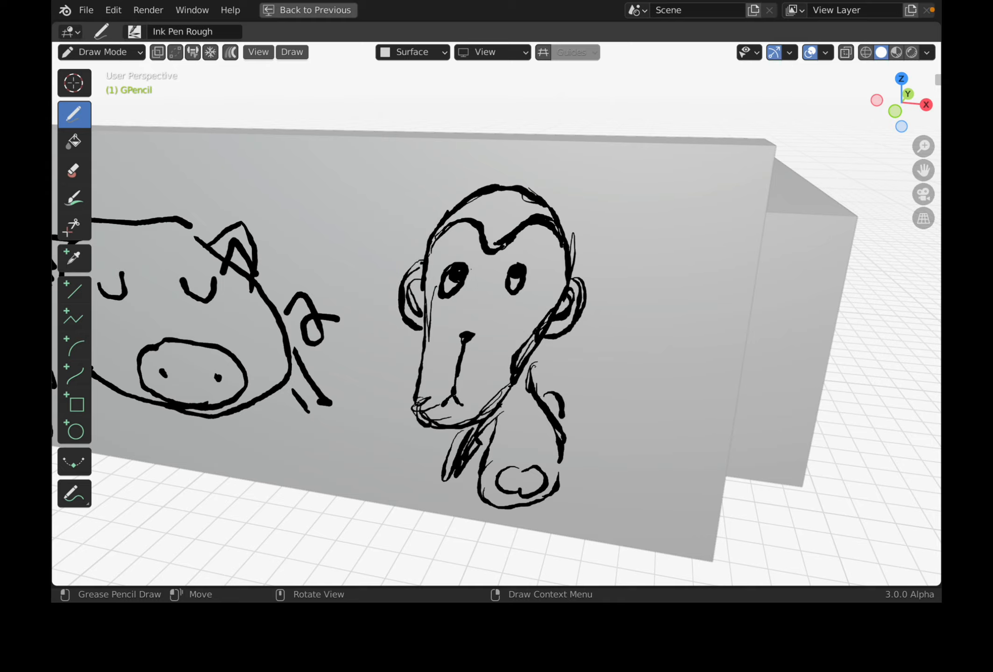
mouse_move(571, 442)
left_mouse_down()
mouse_move(584, 407)
mouse_move(589, 434)
mouse_move(555, 473)
left_mouse_up()
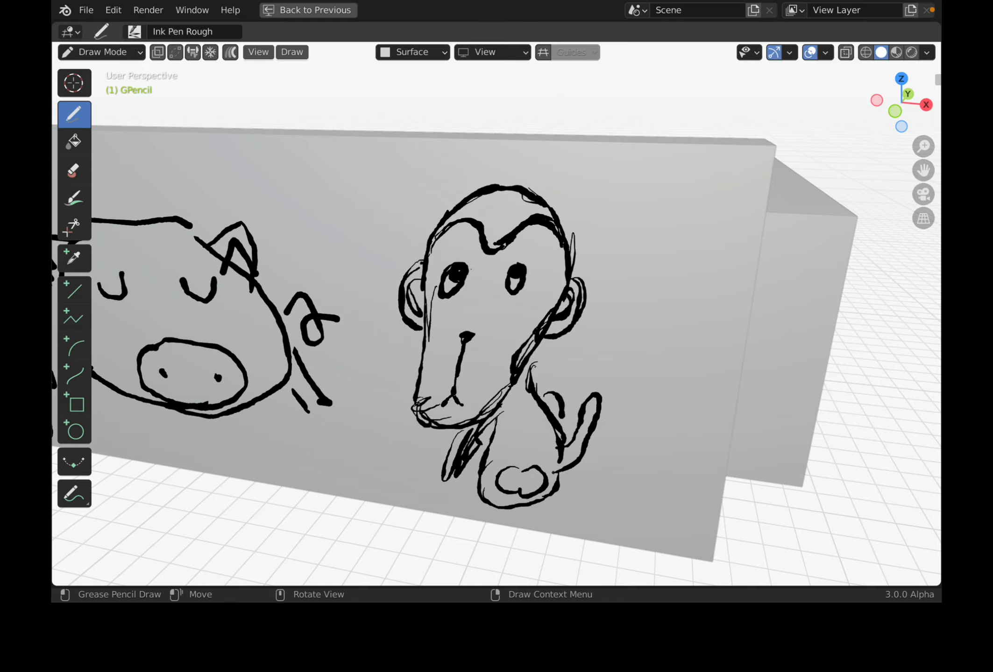
- Switch to the SJ_oldfountainpen brush and hatch light shading under the monkey's hairline on one side of the forehead
middle_click_drag(527, 418, 459, 357)
scroll(465, 366, "down", 4)
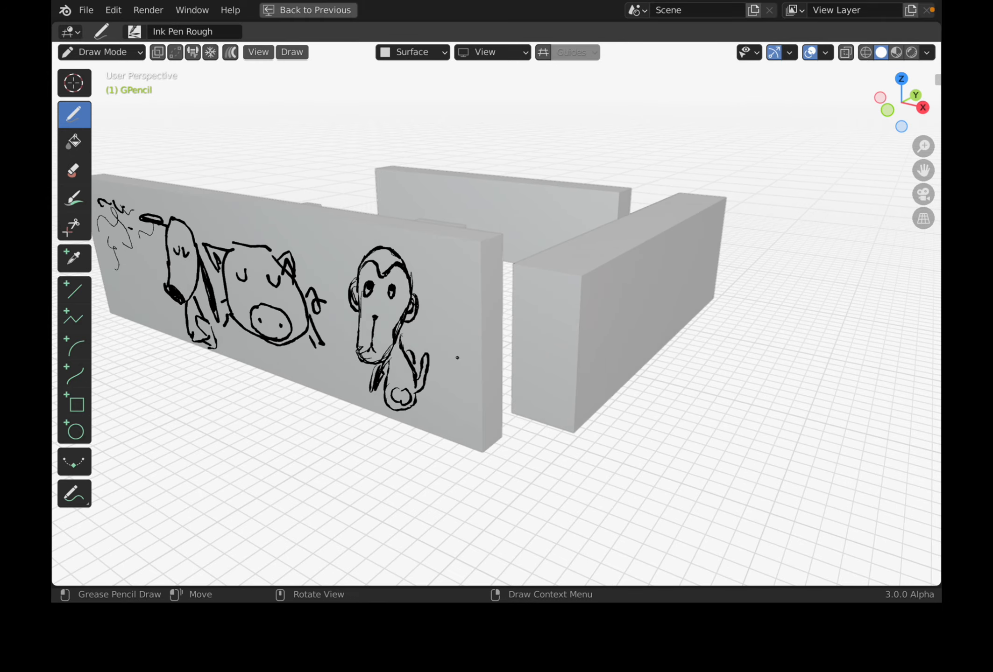
scroll(458, 358, "up", 4)
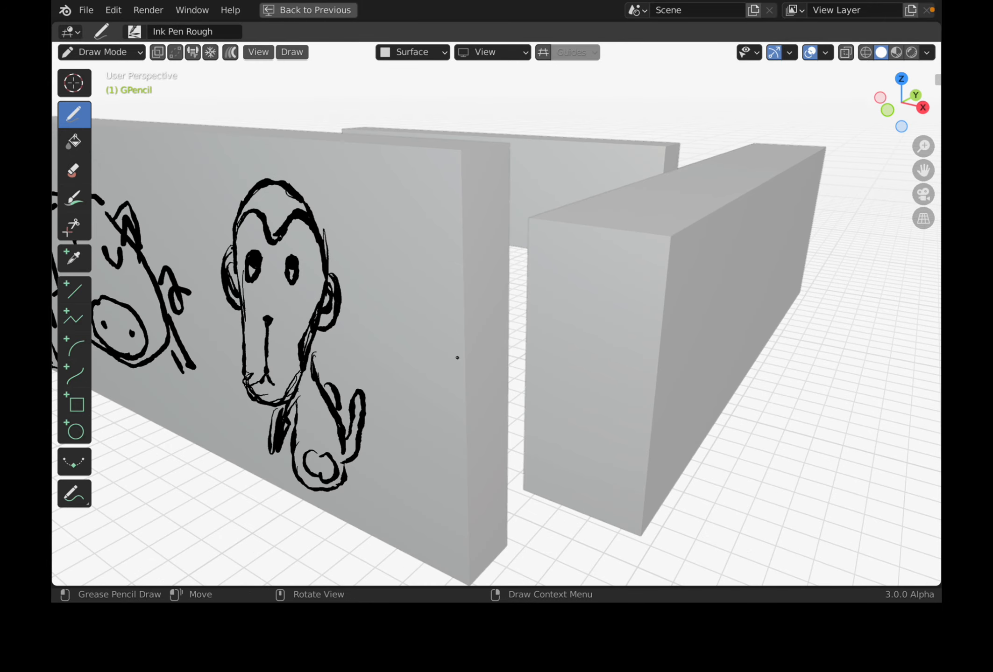
left_click(136, 32)
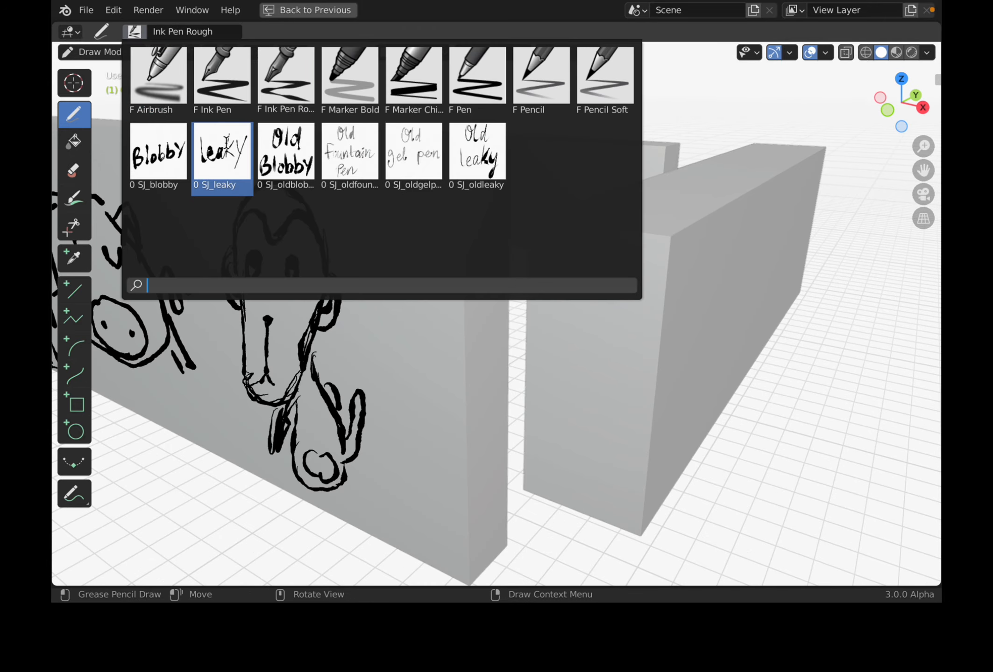
left_click(338, 162)
mouse_move(368, 197)
middle_mouse_down()
mouse_move(488, 277)
mouse_move(532, 265)
middle_mouse_up()
scroll(492, 275, "up", 3)
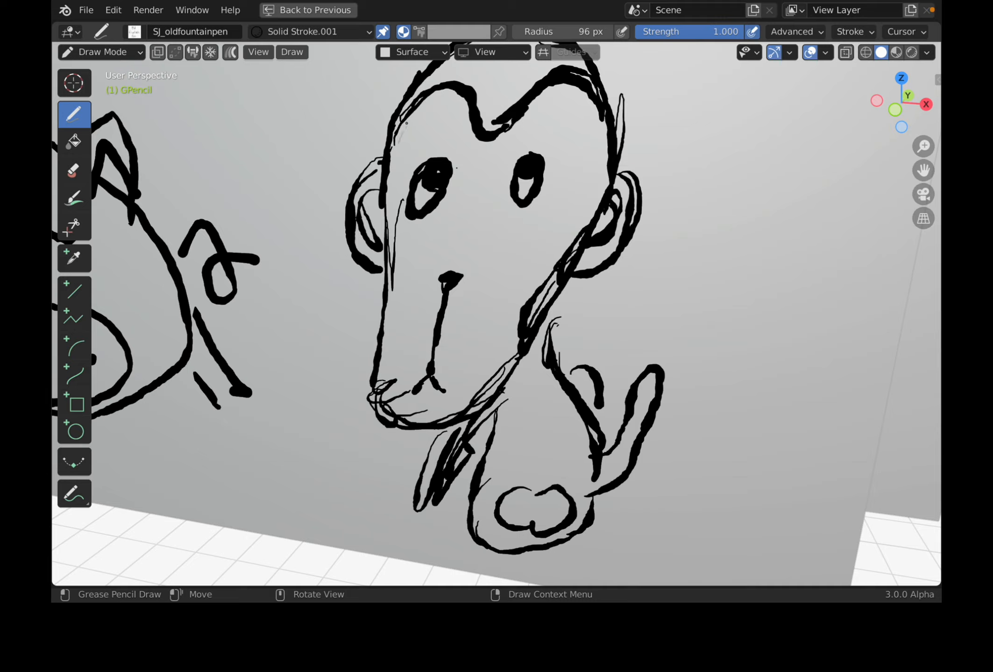
left_click_drag(415, 115, 396, 137)
left_click_drag(446, 98, 441, 113)
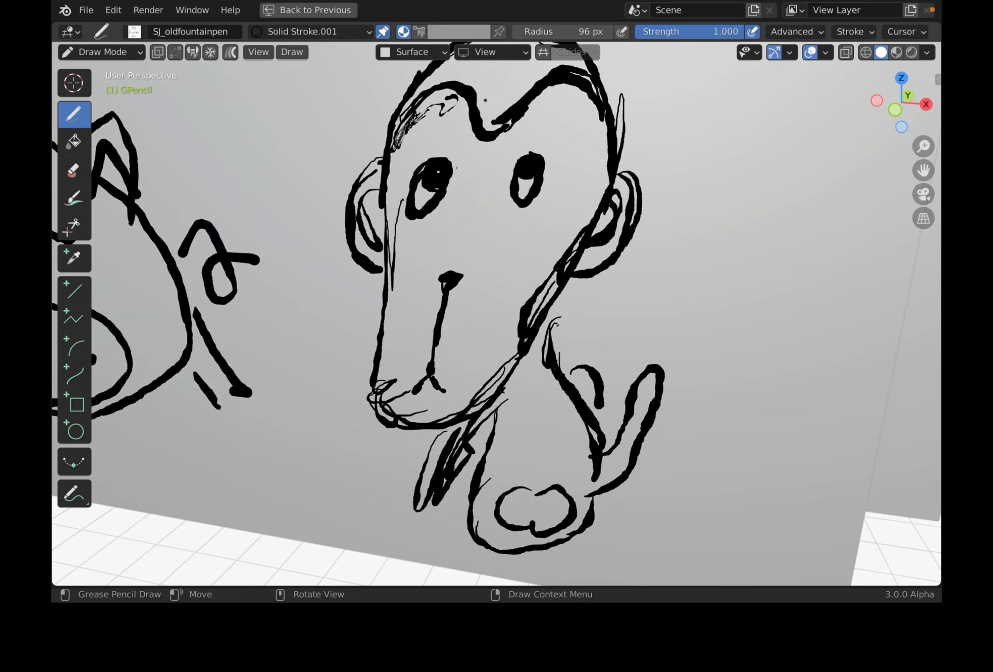
- Increase the brush radius to 233 px and shade along the monkey's other temple, cheek and jaw edge
right_click(480, 134)
left_click_drag(478, 139, 529, 139)
mouse_move(569, 102)
left_mouse_down()
mouse_move(589, 106)
mouse_move(587, 200)
left_mouse_up()
left_click_drag(555, 252, 552, 259)
left_click_drag(516, 311, 512, 333)
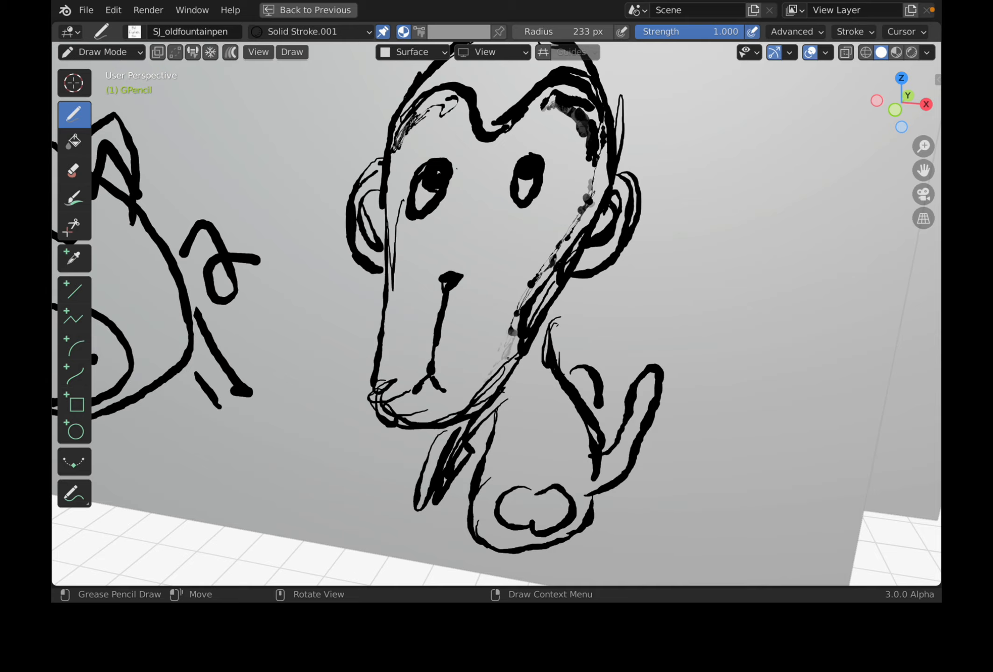
left_click_drag(507, 343, 464, 402)
- Shade the monkey's snout side and chin, and add dark strokes on the upper chest below the jaw
middle_click_drag(448, 303, 441, 304)
left_click_drag(406, 269, 362, 338)
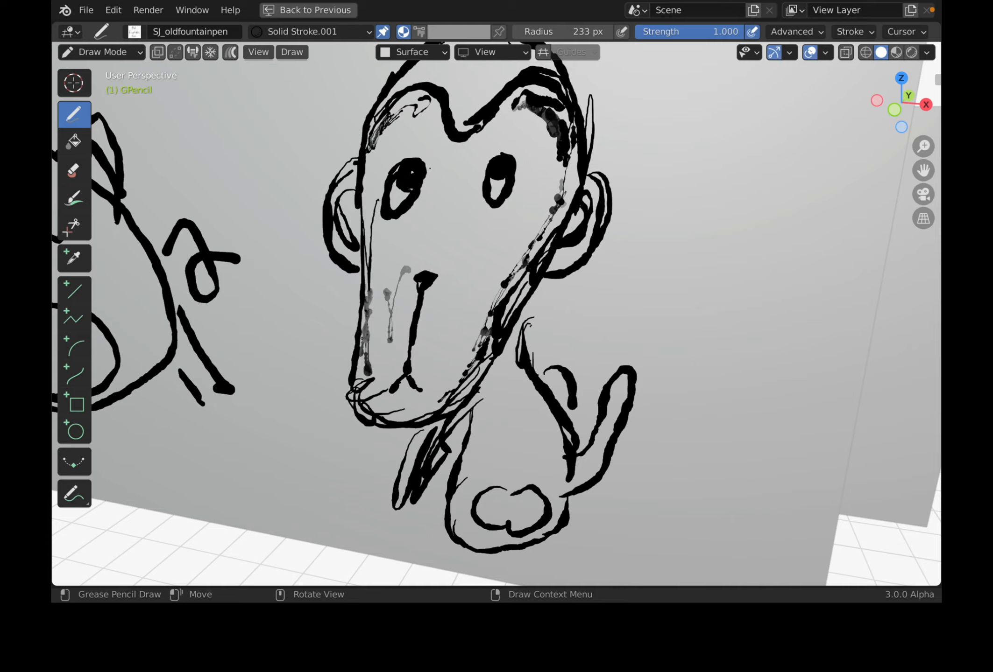
left_click_drag(401, 408, 439, 398)
left_click_drag(463, 360, 486, 336)
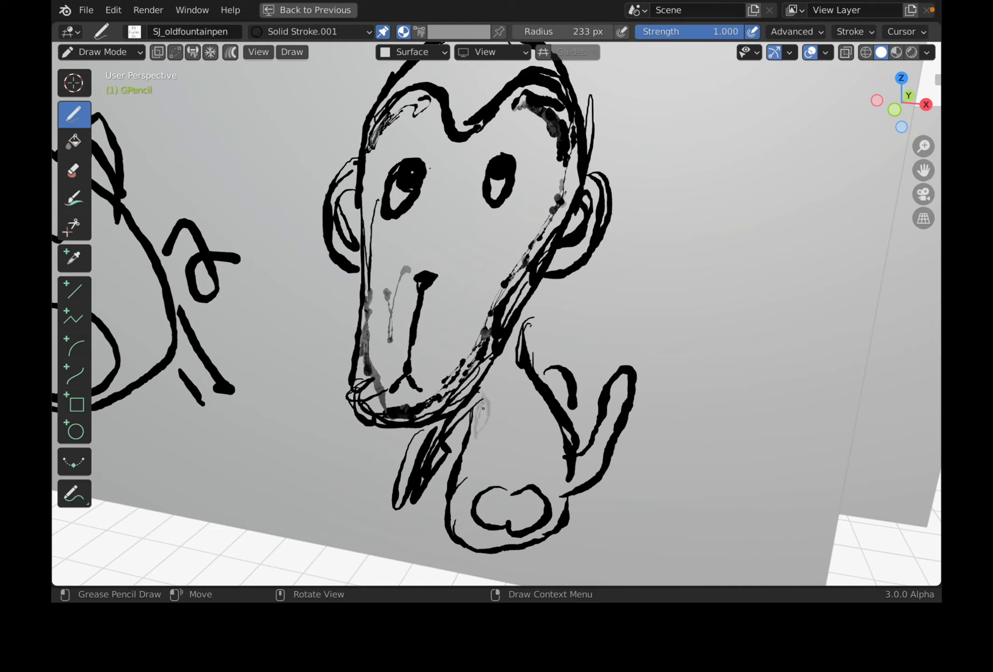
left_click_drag(480, 434, 476, 451)
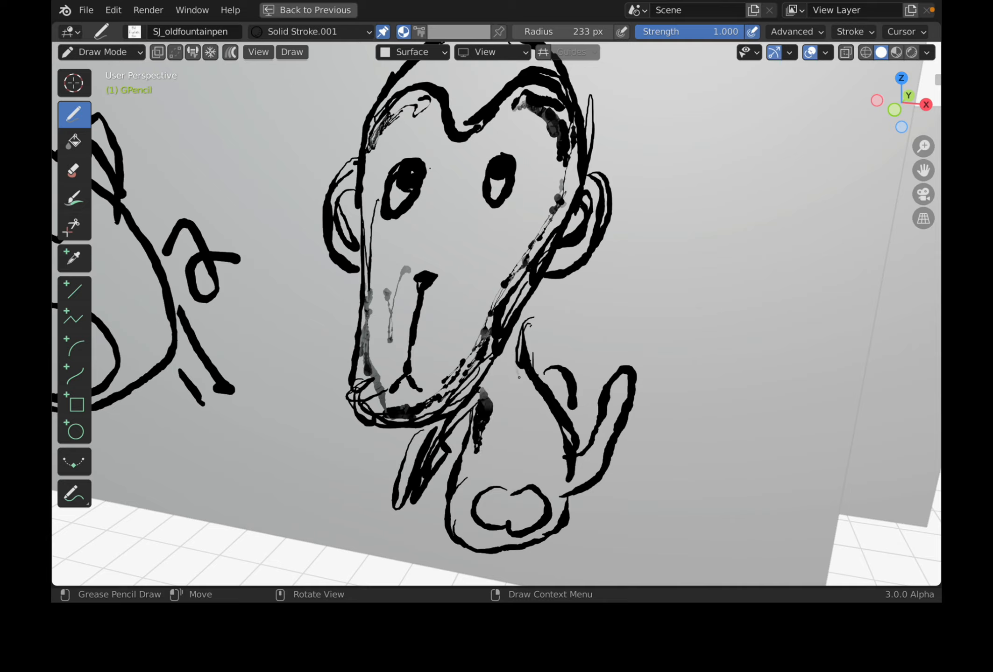
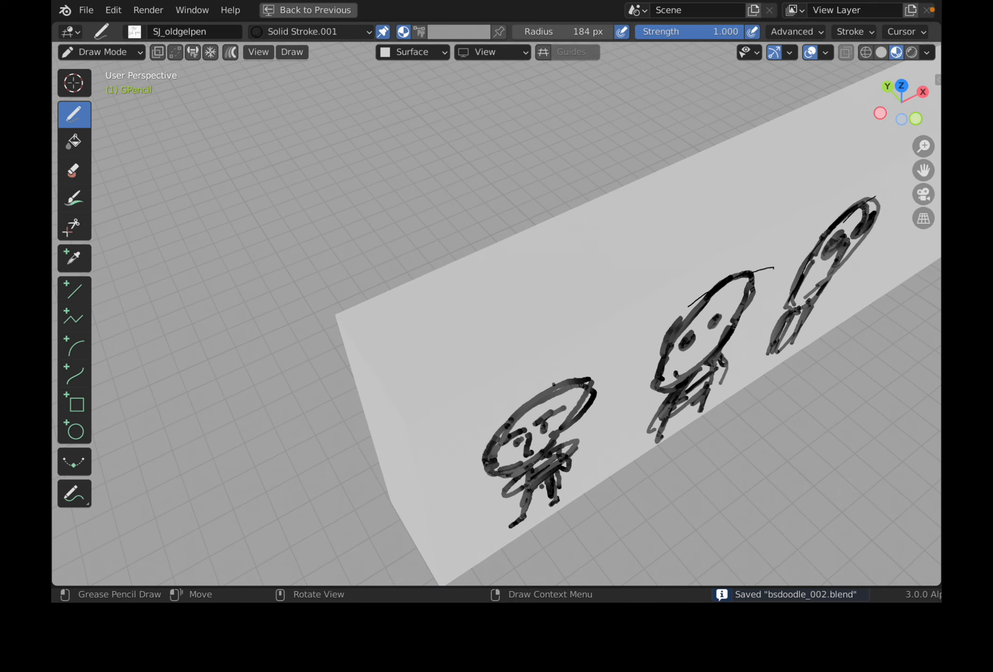
- Draw a series of freehand doodles on the top face of the block, above the three small characters
mouse_move(454, 304)
left_mouse_down()
mouse_move(442, 324)
mouse_move(447, 348)
left_mouse_up()
mouse_move(441, 323)
left_mouse_down()
mouse_move(470, 285)
mouse_move(487, 286)
left_mouse_up()
mouse_move(475, 293)
left_mouse_down()
mouse_move(489, 308)
mouse_move(488, 289)
mouse_move(527, 276)
mouse_move(507, 292)
mouse_move(467, 281)
left_mouse_up()
mouse_move(485, 269)
left_mouse_down()
mouse_move(515, 258)
mouse_move(536, 298)
left_mouse_up()
mouse_move(528, 312)
left_mouse_down()
mouse_move(463, 336)
mouse_move(493, 329)
left_mouse_up()
mouse_move(514, 322)
left_mouse_down()
mouse_move(452, 340)
mouse_move(451, 376)
left_mouse_up()
mouse_move(469, 338)
left_mouse_down()
mouse_move(463, 378)
mouse_move(475, 380)
left_mouse_up()
mouse_move(488, 338)
left_mouse_down()
mouse_move(495, 371)
mouse_move(535, 327)
mouse_move(569, 319)
left_mouse_up()
left_click_drag(560, 296, 562, 308)
mouse_move(562, 308)
middle_mouse_down()
mouse_move(578, 310)
mouse_move(569, 308)
middle_mouse_up()
mouse_move(584, 271)
left_mouse_down()
mouse_move(585, 329)
mouse_move(600, 248)
mouse_move(662, 256)
mouse_move(621, 328)
left_mouse_up()
left_click_drag(644, 304, 612, 329)
mouse_move(640, 281)
left_mouse_down()
mouse_move(625, 338)
mouse_move(601, 348)
mouse_move(581, 314)
left_mouse_up()
middle_click_drag(568, 314, 547, 295, "shift")
left_click_drag(547, 294, 600, 291)
- Add short hair-like strokes around the rim of the eye-shaped circle doodle and a curved stroke inside it
middle_click_drag(551, 304, 537, 346, "ctrl")
middle_click_drag(537, 346, 738, 292)
middle_click_drag(630, 303, 727, 306)
middle_click_drag(537, 299, 747, 339, "shift")
middle_click_drag(483, 350, 516, 344)
middle_click_drag(509, 364, 506, 299, "ctrl")
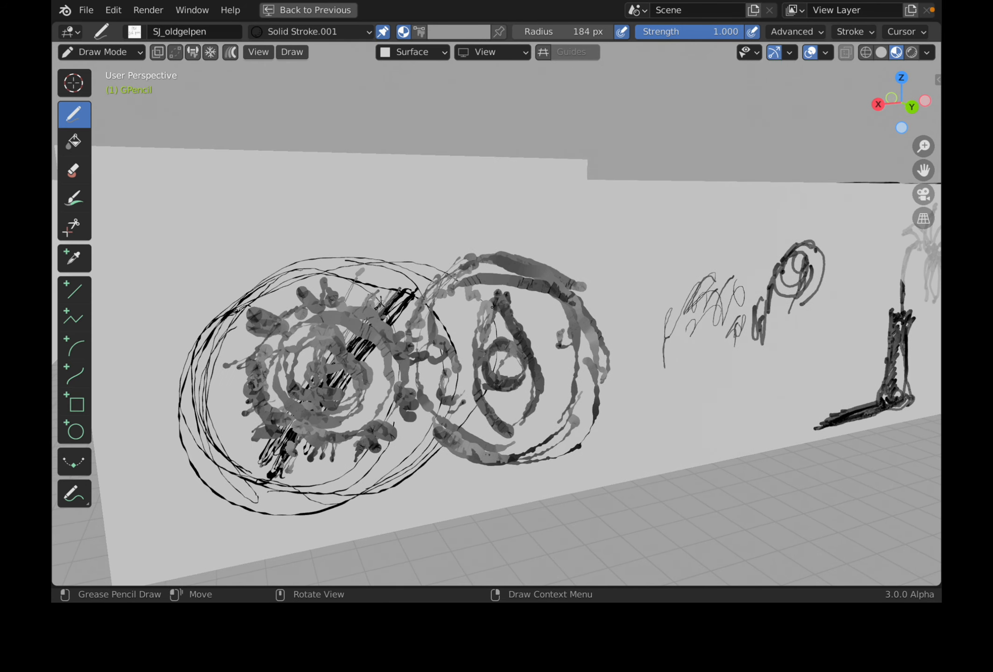
mouse_move(547, 262)
left_mouse_down()
mouse_move(594, 218)
mouse_move(604, 252)
left_mouse_up()
left_click_drag(583, 295, 619, 275)
left_click_drag(584, 309, 622, 309)
left_click_drag(600, 384, 626, 403)
left_click_drag(601, 413, 620, 427)
mouse_move(590, 424)
left_mouse_down()
mouse_move(606, 443)
mouse_move(583, 469)
left_mouse_up()
left_click_drag(562, 459, 552, 482)
mouse_move(522, 467)
left_mouse_down()
mouse_move(522, 492)
mouse_move(491, 494)
left_mouse_up()
left_click_drag(526, 421, 565, 391)
left_click_drag(500, 220, 486, 257)
mouse_move(469, 218)
left_mouse_down()
mouse_move(474, 255)
mouse_move(451, 259)
left_mouse_up()
left_click_drag(518, 249, 514, 255)
scroll(496, 314, "down", 1)
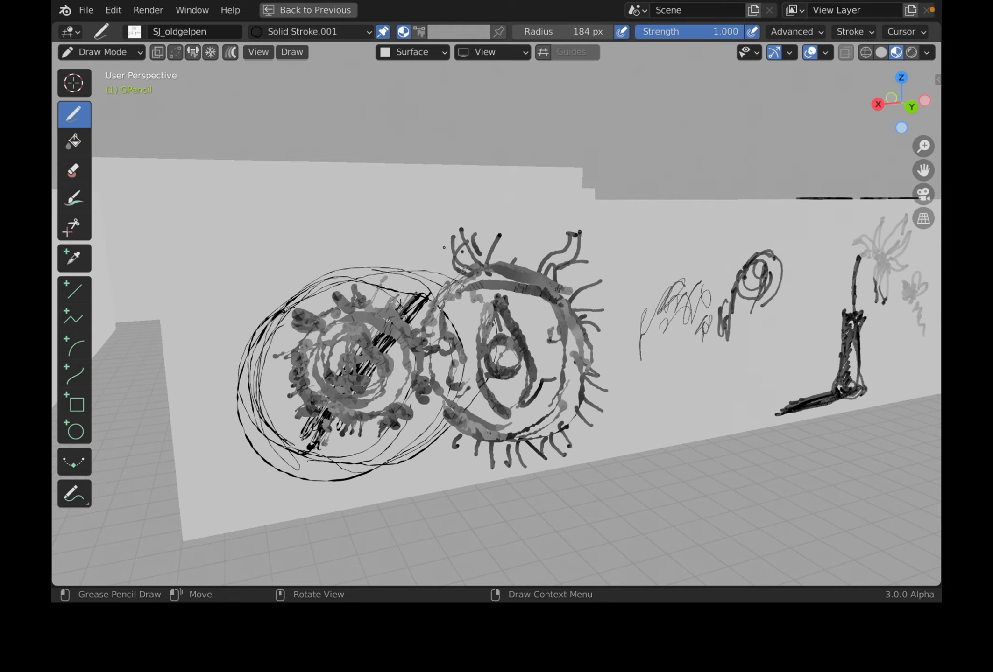
- Save bsdoodle_002.blend and draw a figure's round head, neck and narrow robed body near the end of the blank wall
middle_click_drag(466, 303, 691, 341, "shift")
scroll(497, 314, "down", 2)
middle_click_drag(496, 322, 601, 324)
key("ctrl+s")
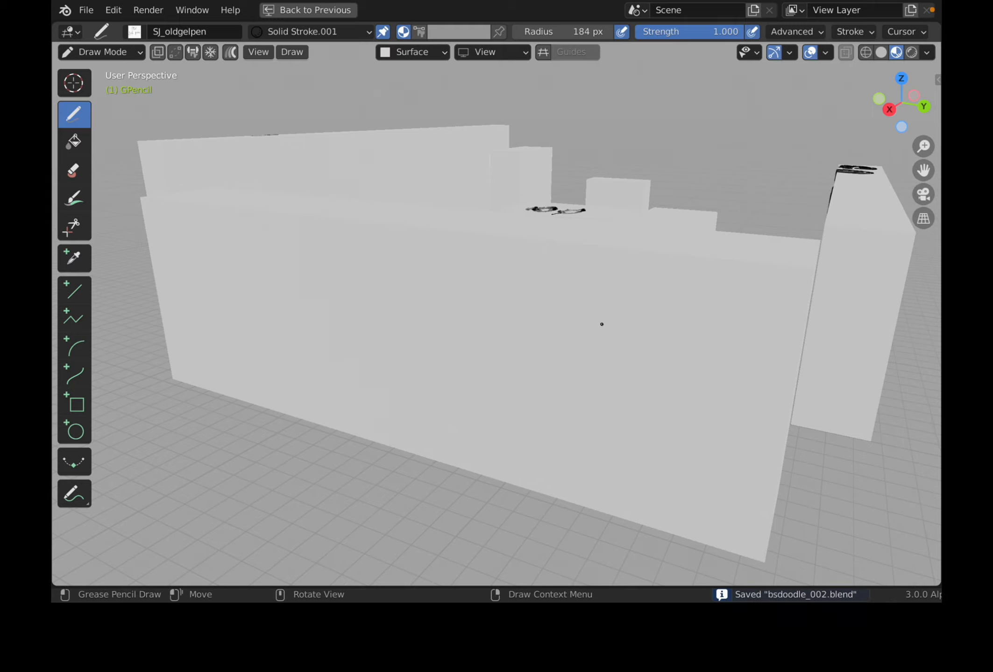
mouse_move(586, 306)
left_mouse_down()
mouse_move(584, 346)
mouse_move(600, 299)
mouse_move(658, 290)
mouse_move(655, 355)
mouse_move(609, 375)
mouse_move(586, 332)
mouse_move(660, 285)
mouse_move(616, 373)
mouse_move(646, 369)
mouse_move(656, 390)
mouse_move(624, 474)
mouse_move(635, 408)
mouse_move(654, 477)
left_mouse_up()
mouse_move(640, 392)
left_mouse_down()
mouse_move(673, 485)
mouse_move(645, 489)
mouse_move(677, 487)
left_mouse_up()
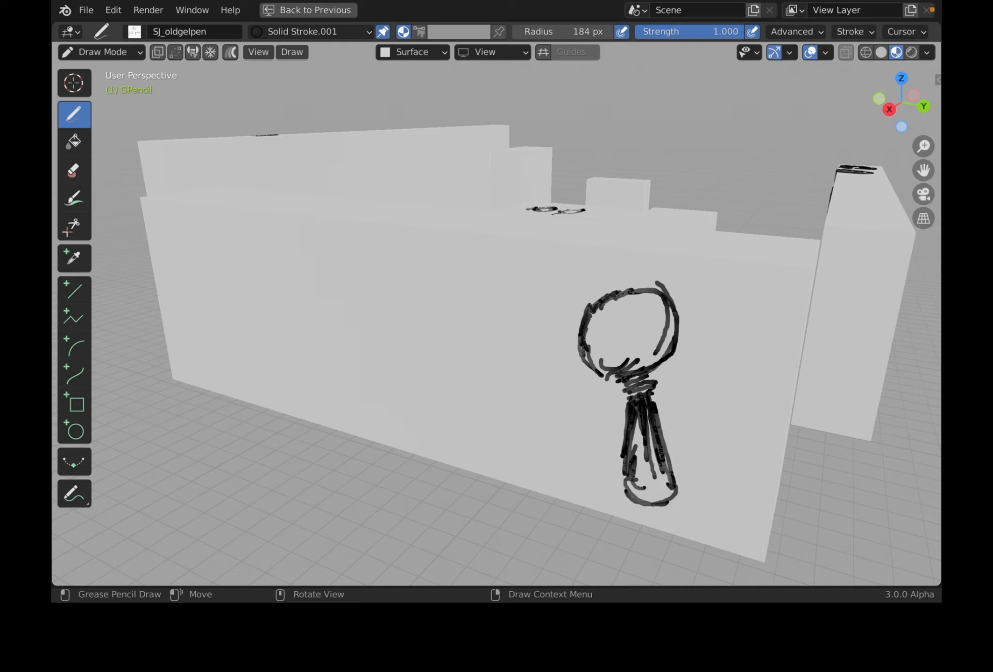
- Give the robed figure two eyes, a thicker head outline, a wider robe and drooping arms
mouse_move(601, 329)
left_mouse_down()
mouse_move(638, 323)
mouse_move(654, 294)
mouse_move(649, 279)
mouse_move(677, 346)
left_mouse_up()
mouse_move(615, 382)
left_mouse_down()
mouse_move(600, 472)
mouse_move(621, 504)
mouse_move(682, 480)
left_mouse_up()
left_click_drag(651, 388, 680, 418)
mouse_move(612, 387)
left_mouse_down()
mouse_move(591, 432)
mouse_move(603, 463)
left_mouse_up()
mouse_move(666, 406)
left_mouse_down()
mouse_move(677, 444)
mouse_move(660, 432)
left_mouse_up()
left_click_drag(655, 451, 634, 469)
- Draw a dome-shaped creature's body beside the robed figure, with inner loops and a fringe of short strokes underneath
middle_click_drag(574, 449, 639, 443)
middle_click_drag(637, 369, 642, 416, "shift")
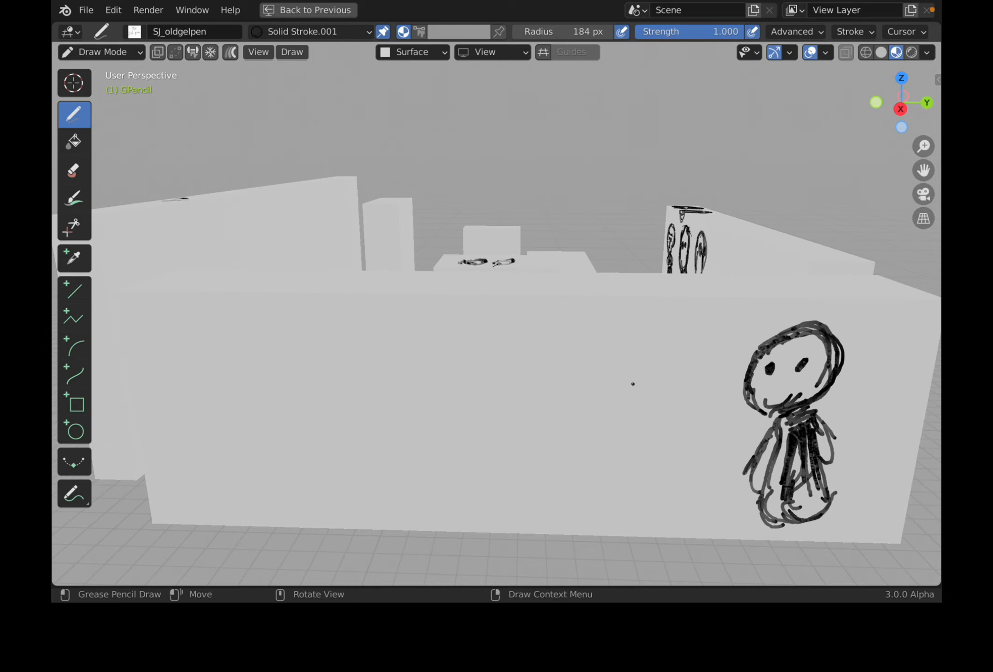
mouse_move(576, 351)
left_mouse_down()
mouse_move(567, 405)
mouse_move(616, 338)
mouse_move(659, 387)
mouse_move(643, 335)
mouse_move(567, 370)
left_mouse_up()
mouse_move(570, 372)
left_mouse_down()
mouse_move(553, 383)
mouse_move(683, 388)
mouse_move(675, 372)
left_mouse_up()
mouse_move(598, 332)
left_mouse_down()
mouse_move(691, 393)
mouse_move(605, 436)
left_mouse_up()
mouse_move(582, 369)
left_mouse_down()
mouse_move(570, 437)
mouse_move(613, 434)
left_mouse_up()
left_click_drag(649, 358, 597, 440)
mouse_move(565, 406)
left_mouse_down()
mouse_move(588, 436)
mouse_move(574, 425)
left_mouse_up()
mouse_move(597, 408)
left_mouse_down()
mouse_move(582, 432)
mouse_move(593, 435)
left_mouse_up()
mouse_move(610, 421)
left_mouse_down()
mouse_move(604, 436)
mouse_move(613, 434)
left_mouse_up()
mouse_move(631, 416)
left_mouse_down()
mouse_move(625, 433)
mouse_move(639, 432)
left_mouse_up()
left_click_drag(653, 413, 649, 431)
left_click_drag(599, 353, 594, 387)
mouse_move(608, 357)
left_mouse_down()
mouse_move(610, 385)
mouse_move(611, 349)
mouse_move(600, 356)
left_mouse_up()
- Reinforce the dome creature's outline and add thin legs and a drooping strand down one side
left_click_drag(586, 349, 558, 421)
left_click_drag(560, 425, 587, 504)
mouse_move(668, 426)
left_mouse_down()
mouse_move(678, 504)
mouse_move(696, 494)
left_mouse_up()
left_click_drag(701, 431, 687, 403)
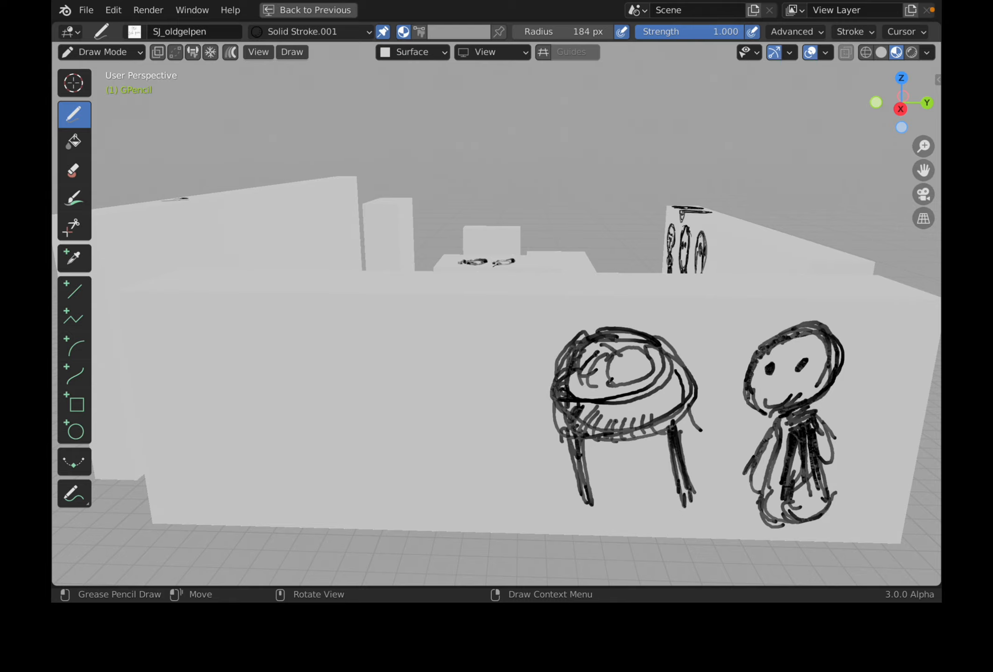
left_click_drag(539, 459, 540, 463)
left_click_drag(613, 439, 621, 480)
left_click_drag(624, 441, 622, 471)
left_click_drag(553, 403, 541, 463)
left_click_drag(542, 445, 532, 452)
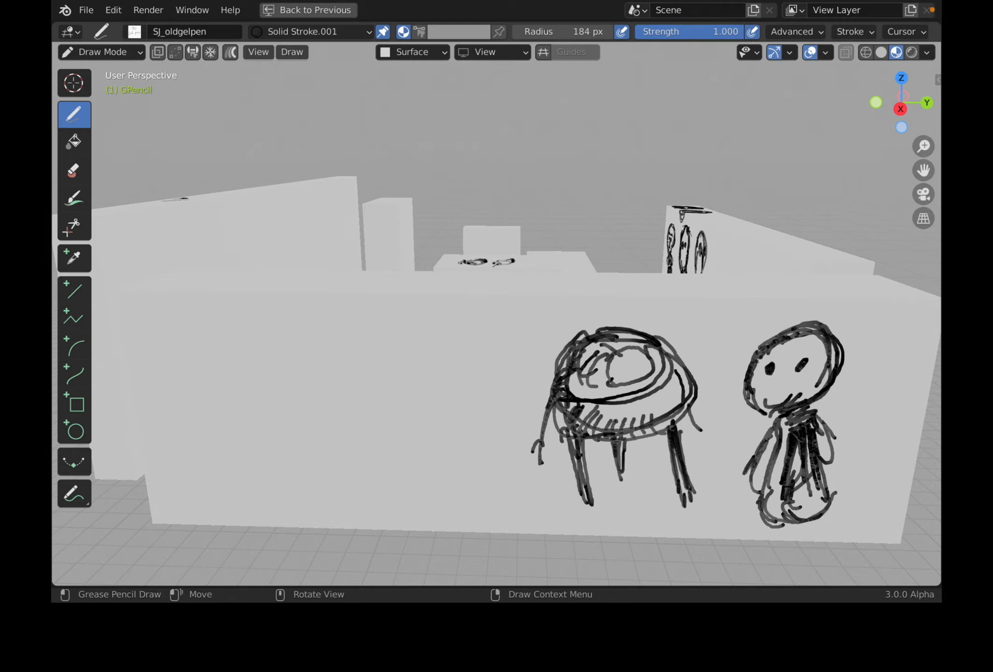
- Draw a mouse head with filled round ears, a pointed snout and two eyes further along the same wall
middle_click_drag(496, 433, 597, 392)
mouse_move(470, 343)
left_mouse_down()
mouse_move(459, 369)
mouse_move(473, 341)
mouse_move(514, 365)
mouse_move(537, 359)
mouse_move(544, 371)
mouse_move(508, 364)
mouse_move(523, 374)
mouse_move(488, 385)
mouse_move(504, 382)
mouse_move(519, 396)
mouse_move(474, 387)
left_mouse_up()
mouse_move(530, 374)
left_mouse_down()
mouse_move(415, 419)
mouse_move(441, 451)
left_mouse_up()
left_click_drag(412, 419, 451, 458)
mouse_move(451, 457)
left_mouse_down()
mouse_move(480, 461)
mouse_move(519, 438)
left_mouse_up()
mouse_move(528, 393)
left_mouse_down()
mouse_move(530, 427)
mouse_move(541, 409)
left_mouse_up()
left_click_drag(538, 383, 538, 418)
left_click_drag(475, 397, 505, 391)
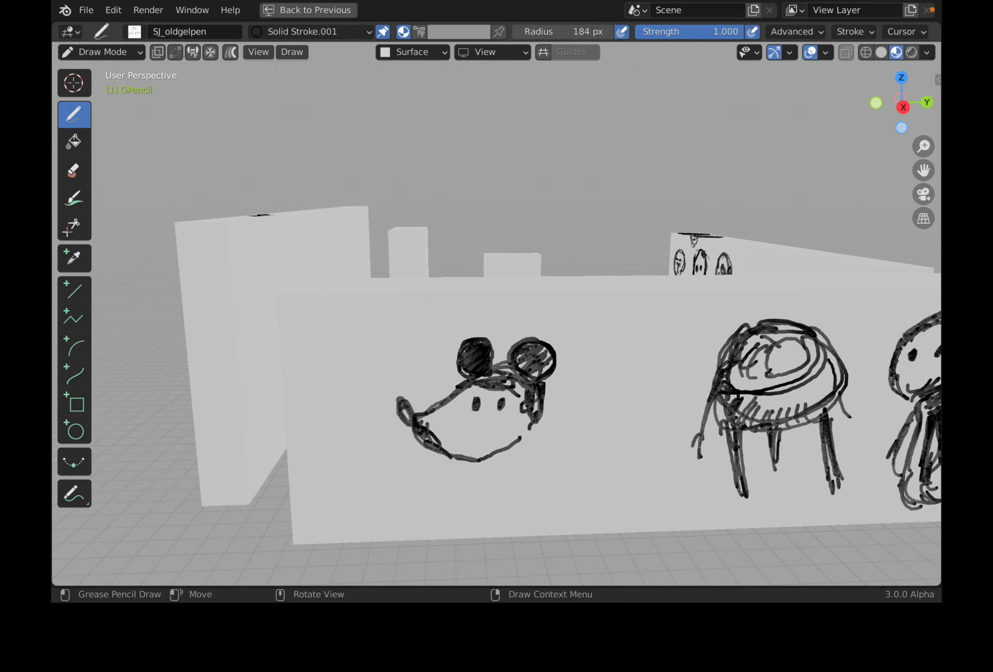
- Add a small open mouth, hatched neck strokes and darker nose shading to the mouse head
mouse_move(484, 446)
left_mouse_down()
mouse_move(517, 458)
mouse_move(519, 469)
left_mouse_up()
mouse_move(501, 453)
left_mouse_down()
mouse_move(492, 474)
mouse_move(516, 460)
mouse_move(512, 453)
left_mouse_up()
left_click_drag(430, 417, 423, 430)
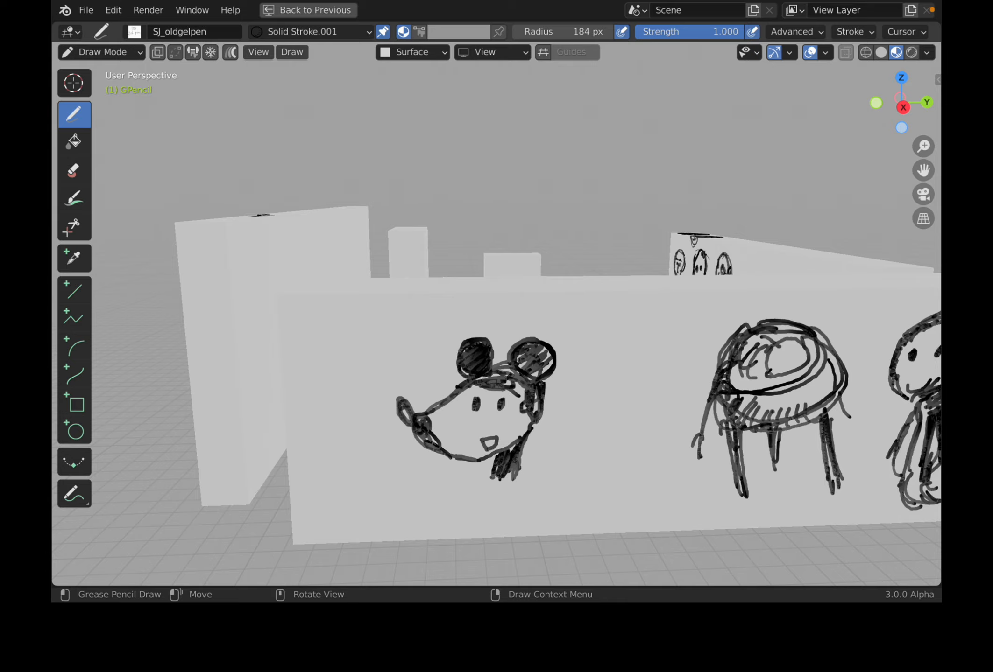
- Draw a smaller mouse between the mouse head and the dome creature, with round ears, pointed snout, body, legs and curled tail
mouse_move(602, 389)
left_mouse_down()
mouse_move(637, 435)
mouse_move(670, 397)
left_mouse_up()
left_click_drag(583, 372, 584, 373)
mouse_move(628, 361)
left_mouse_down()
mouse_move(620, 370)
mouse_move(630, 397)
mouse_move(633, 375)
mouse_move(583, 395)
left_mouse_up()
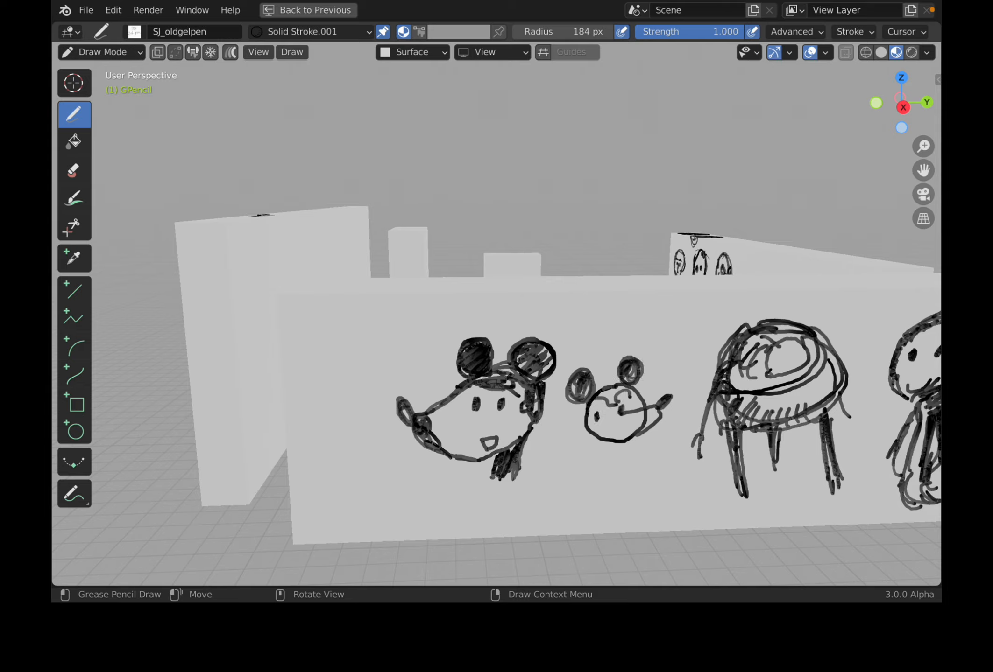
mouse_move(596, 458)
left_mouse_down()
mouse_move(601, 450)
mouse_move(636, 466)
left_mouse_up()
mouse_move(598, 474)
left_mouse_down()
mouse_move(616, 495)
mouse_move(631, 481)
mouse_move(558, 495)
left_mouse_up()
mouse_move(587, 444)
left_mouse_down()
mouse_move(591, 460)
mouse_move(636, 467)
left_mouse_up()
mouse_move(598, 472)
left_mouse_down()
mouse_move(606, 521)
mouse_move(645, 524)
left_mouse_up()
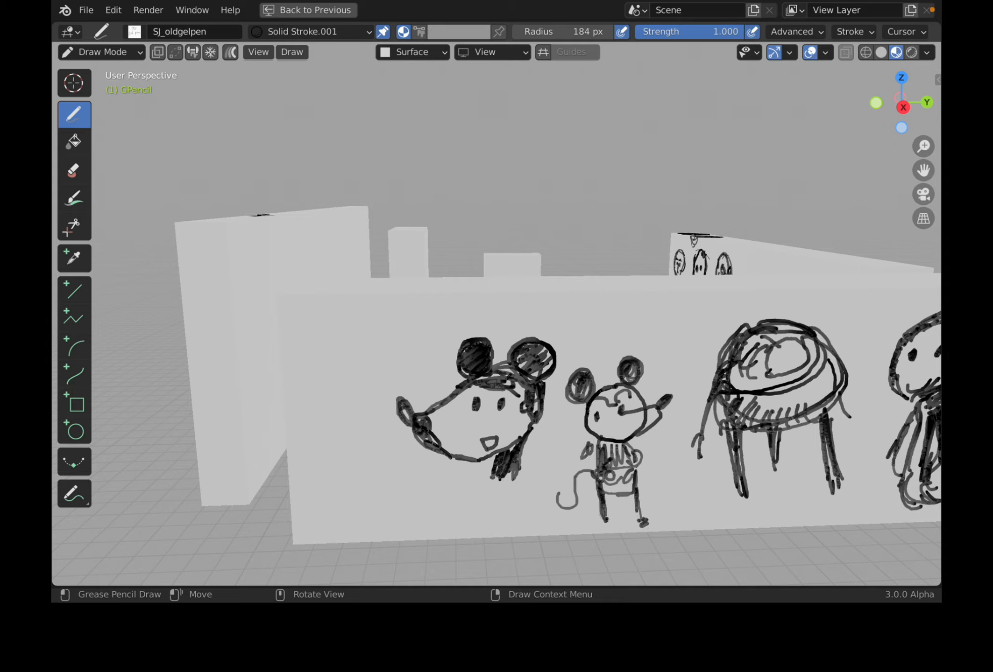
- Thicken the dome creature's legs, add circles on its body and draw a small head with rounded ears
left_click_drag(746, 464, 747, 472)
left_click_drag(741, 486, 737, 508)
left_click_drag(784, 439, 777, 476)
left_click_drag(792, 370, 771, 369)
mouse_move(719, 330)
left_mouse_down()
mouse_move(788, 351)
mouse_move(729, 332)
left_mouse_up()
left_click_drag(708, 323, 716, 323)
mouse_move(731, 323)
left_mouse_down()
mouse_move(720, 310)
mouse_move(742, 330)
left_mouse_up()
mouse_move(706, 324)
left_mouse_down()
mouse_move(696, 348)
mouse_move(709, 322)
mouse_move(721, 343)
left_mouse_up()
mouse_move(699, 337)
left_mouse_down()
mouse_move(678, 333)
mouse_move(704, 357)
mouse_move(747, 323)
left_mouse_up()
left_click_drag(730, 398, 736, 466)
left_click_drag(819, 438, 810, 465)
left_click_drag(808, 470, 802, 470)
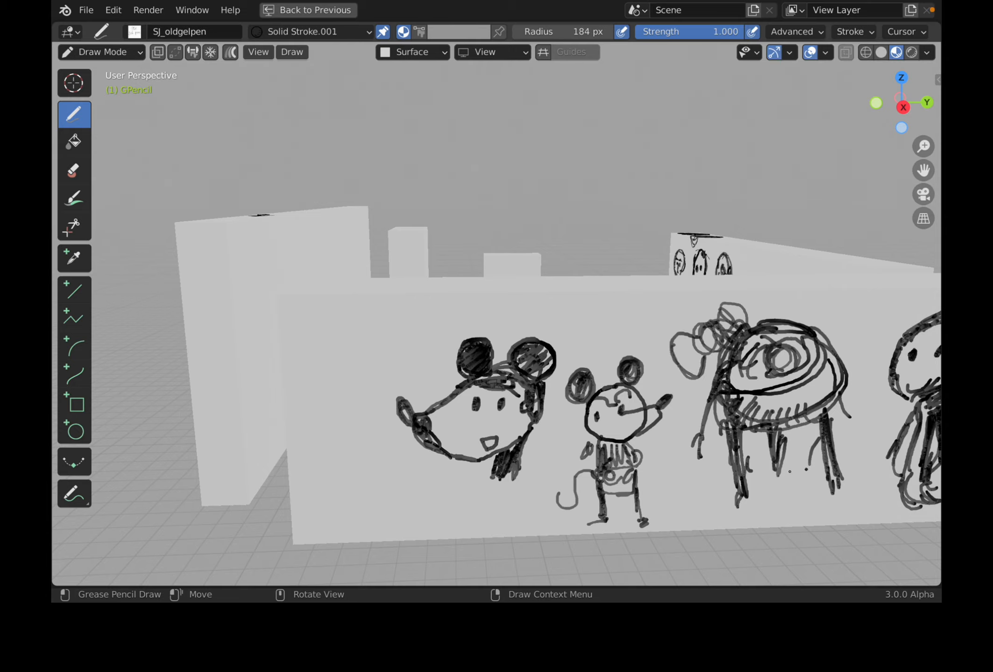
- Save bsdoodle_002.blend and fill the monkey's hair cap with dense dark hatching
key("ctrl+s")
scroll(607, 387, "down", 6)
middle_click_drag(607, 387, 716, 348)
scroll(509, 342, "up", 3)
middle_click_drag(336, 371, 526, 301)
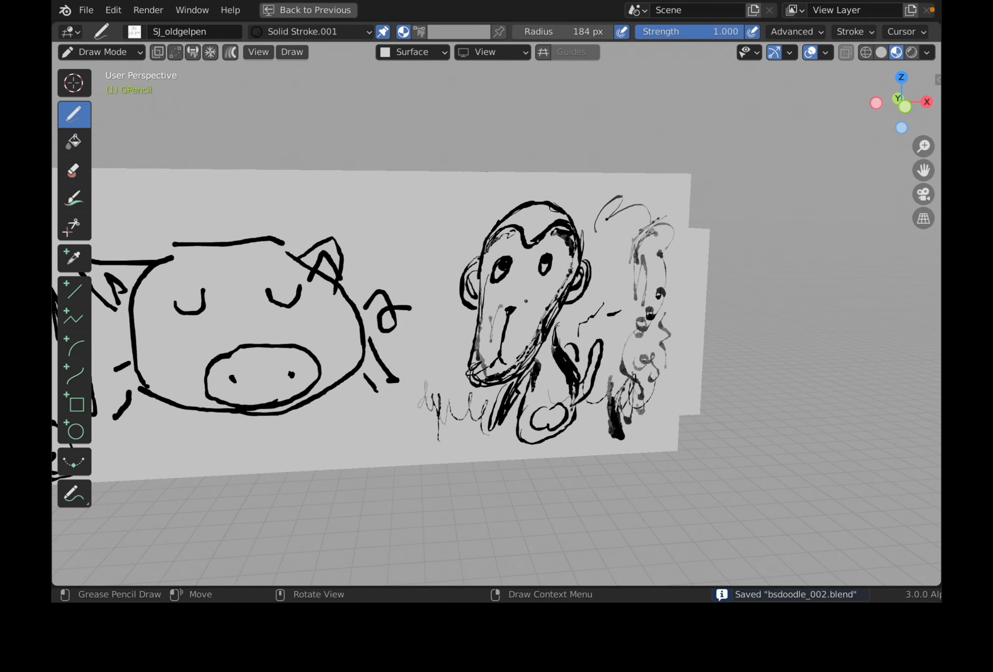
left_click_drag(522, 217, 541, 228)
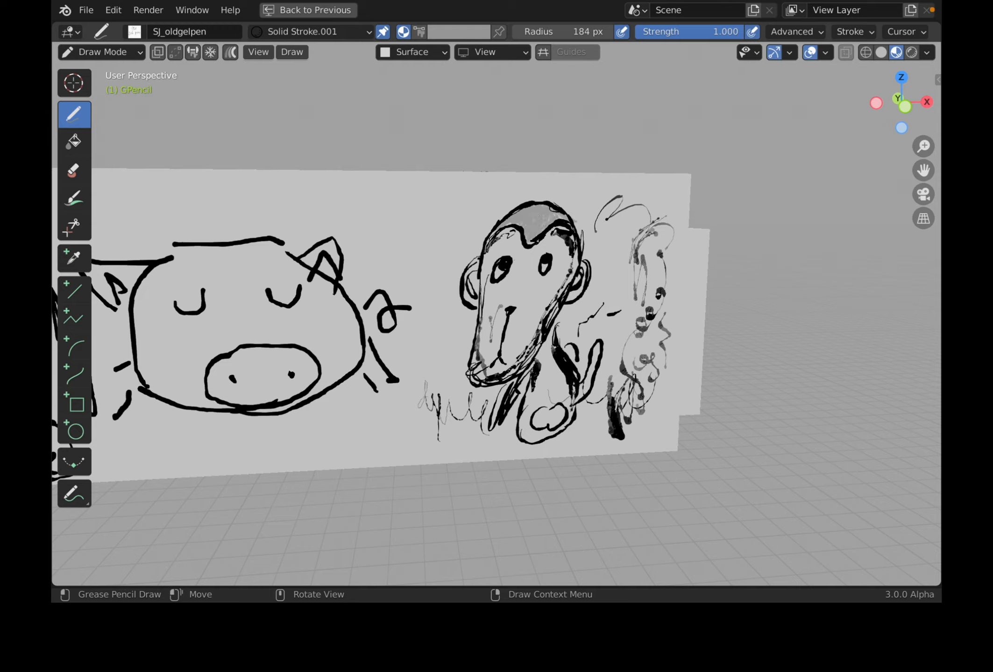
left_click_drag(537, 216, 541, 219)
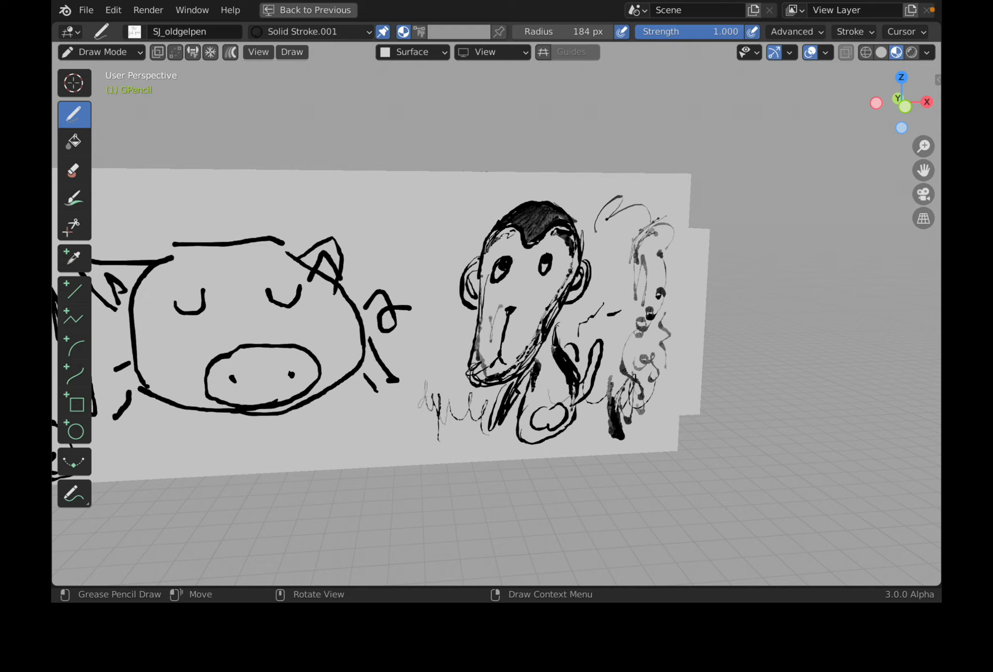
- Darken the monkey's ear area and the opposite side of its face with extra strokes
left_click_drag(483, 266, 476, 309)
left_click_drag(472, 265, 466, 301)
left_click_drag(567, 280, 549, 311)
- Hatch a small cheek mark on the pig's face and shade along the top edge of its head
middle_click_drag(381, 283, 290, 350)
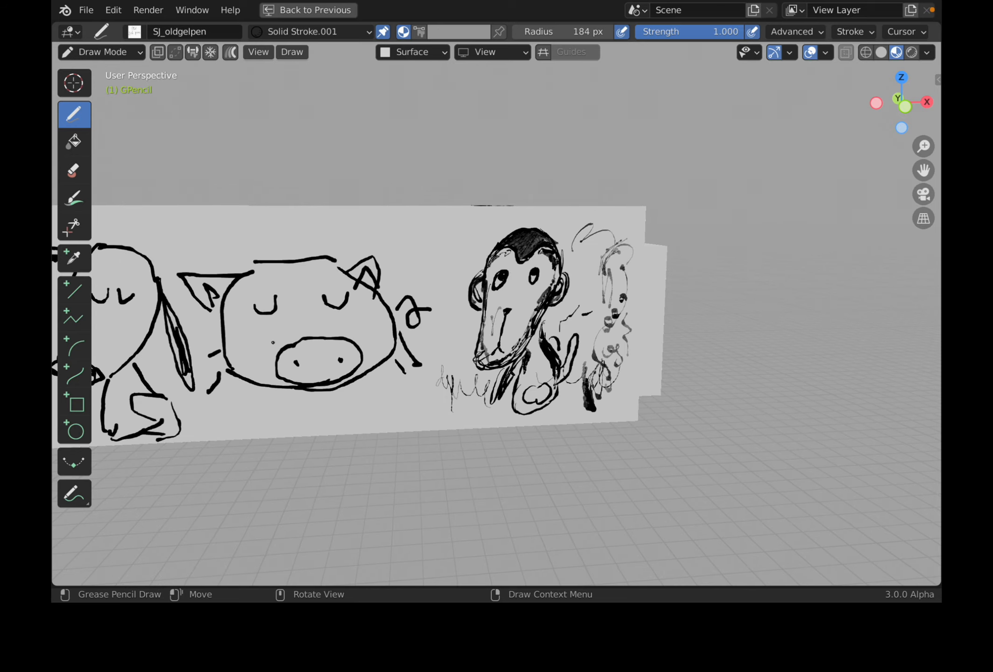
left_click_drag(260, 342, 255, 344)
mouse_move(229, 291)
left_mouse_down()
mouse_move(257, 269)
mouse_move(329, 253)
left_mouse_up()
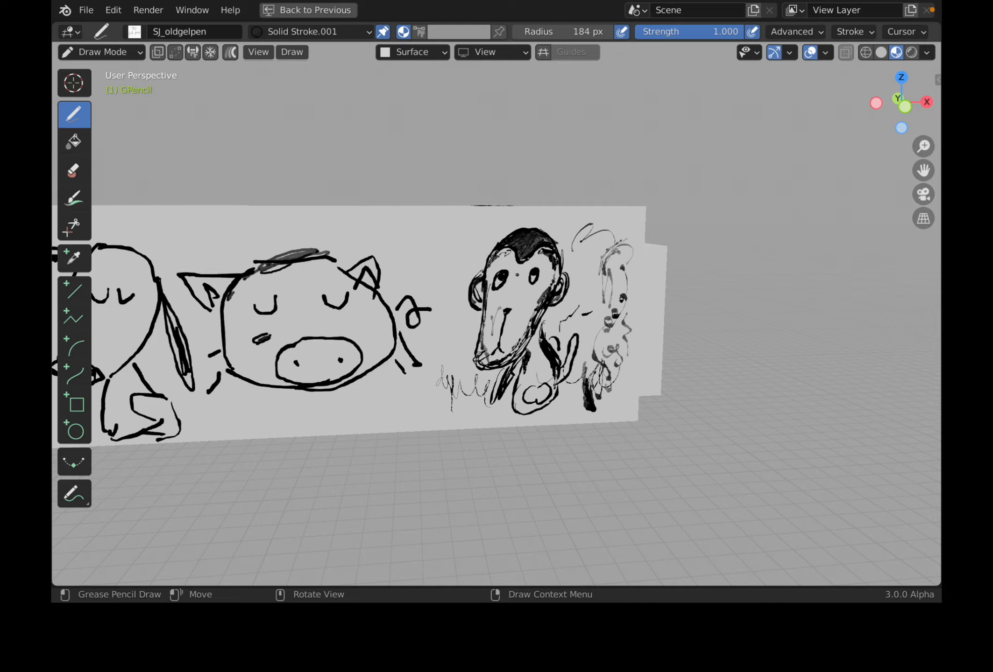
- Draw a domed octopus head with a ringed mouth on the tall box beside the cactus
middle_click_drag(517, 275, 537, 327)
scroll(563, 350, "up", 2)
middle_click_drag(420, 322, 645, 372, "shift")
scroll(505, 353, "down", 4)
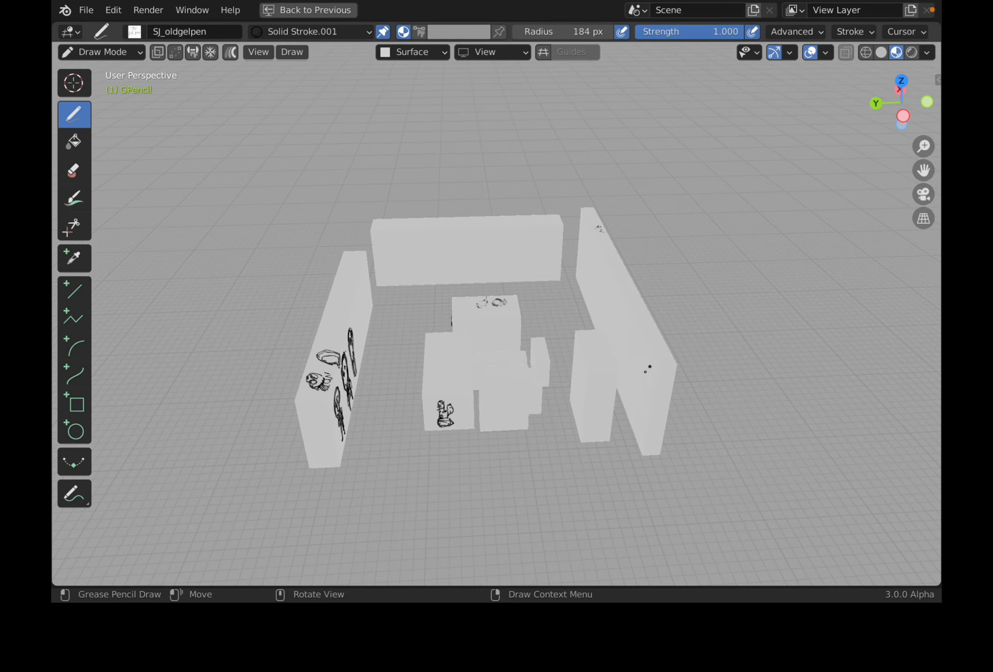
scroll(601, 391, "up", 4)
middle_click_drag(574, 364, 571, 316)
mouse_move(512, 413)
middle_mouse_down("shift")
mouse_move(537, 363)
mouse_move(523, 372)
middle_mouse_up("shift")
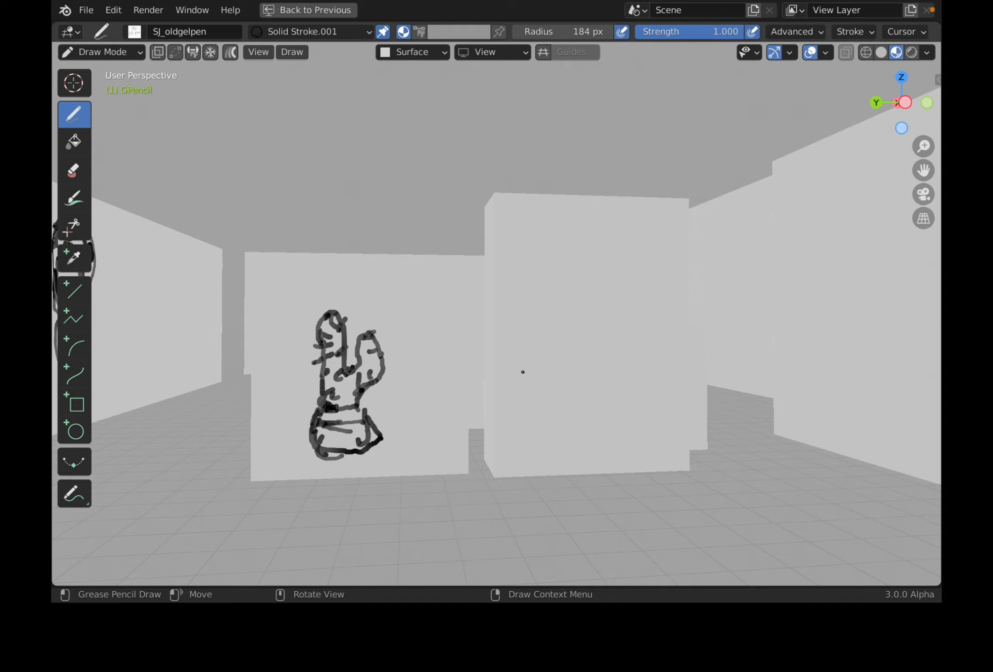
mouse_move(551, 264)
left_mouse_down()
mouse_move(544, 299)
mouse_move(571, 235)
mouse_move(642, 246)
mouse_move(648, 263)
mouse_move(570, 254)
left_mouse_up()
left_click_drag(560, 261, 549, 282)
mouse_move(548, 289)
left_mouse_down()
mouse_move(559, 301)
mouse_move(614, 297)
mouse_move(586, 289)
mouse_move(601, 297)
left_mouse_up()
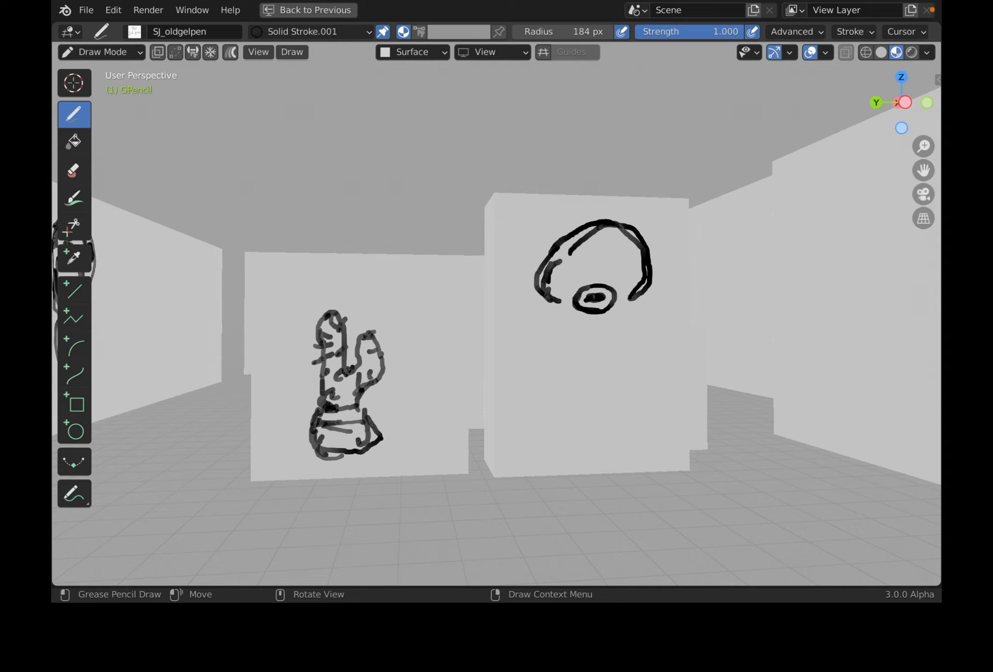
- Add two dot eyes and several wavy tentacles hanging below the octopus head
left_click_drag(625, 302, 619, 313)
mouse_move(554, 307)
left_mouse_down()
mouse_move(525, 362)
mouse_move(528, 401)
left_mouse_up()
mouse_move(573, 325)
left_mouse_down()
mouse_move(542, 457)
mouse_move(590, 373)
mouse_move(583, 407)
left_mouse_up()
left_click_drag(614, 316, 606, 389)
mouse_move(621, 317)
left_mouse_down()
mouse_move(618, 425)
mouse_move(641, 374)
mouse_move(648, 416)
left_mouse_up()
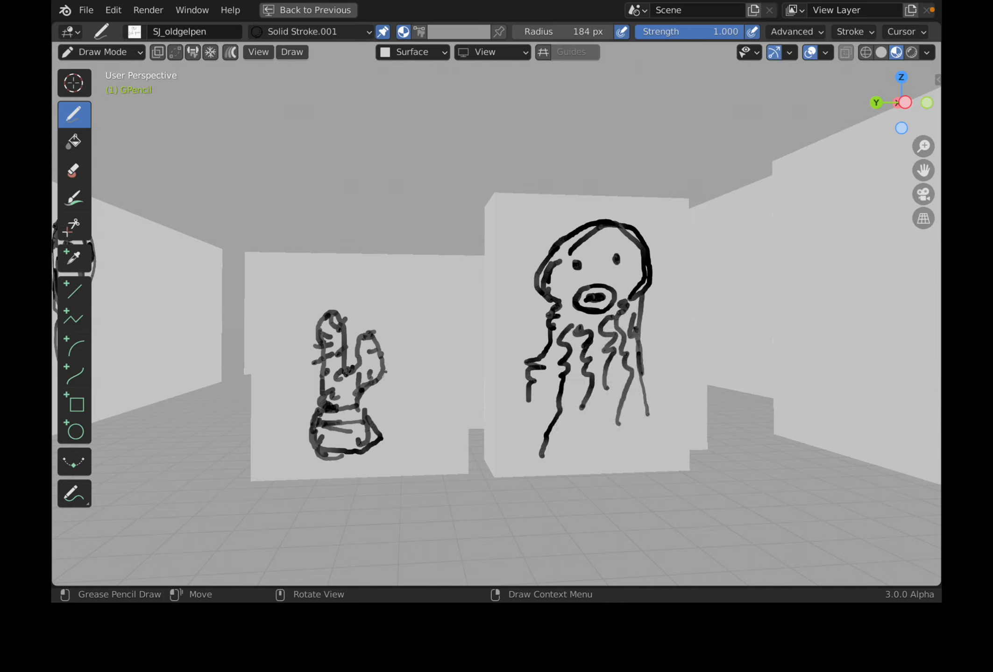
- Add short spines around the cactus arms and darken its stem and pot
left_click_drag(386, 356, 378, 327)
left_click_drag(369, 321, 364, 333)
left_click_drag(298, 336, 300, 341)
mouse_move(319, 384)
left_mouse_down()
mouse_move(306, 392)
mouse_move(321, 396)
left_mouse_up()
mouse_move(319, 403)
left_mouse_down()
mouse_move(306, 410)
mouse_move(344, 447)
mouse_move(347, 429)
mouse_move(361, 439)
mouse_move(367, 460)
mouse_move(304, 468)
mouse_move(382, 462)
left_mouse_up()
- Draw a hook-beaked bird on a blank box face, with a round head, dot eyes, thin neck, oval body and wing lines
scroll(463, 392, "down", 8)
middle_click_drag(463, 403, 448, 441)
scroll(448, 441, "up", 3)
mouse_move(261, 397)
middle_mouse_down()
mouse_move(356, 403)
mouse_move(575, 354)
mouse_move(594, 396)
mouse_move(559, 379)
middle_mouse_up()
middle_click_drag(552, 366, 557, 363)
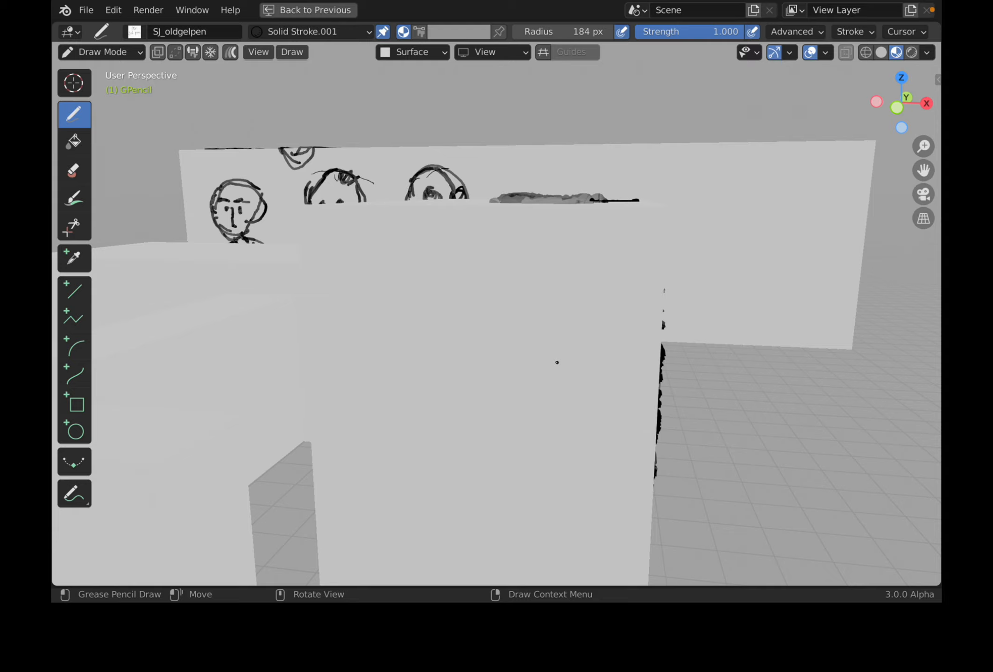
mouse_move(377, 376)
left_mouse_down()
mouse_move(381, 399)
mouse_move(409, 415)
left_mouse_up()
mouse_move(381, 346)
left_mouse_down()
mouse_move(388, 327)
mouse_move(406, 422)
left_mouse_up()
left_click_drag(427, 333, 395, 368)
mouse_move(433, 424)
left_mouse_down()
mouse_move(449, 478)
mouse_move(425, 510)
left_mouse_up()
mouse_move(457, 477)
left_mouse_down()
mouse_move(562, 514)
mouse_move(452, 471)
mouse_move(525, 469)
mouse_move(588, 497)
left_mouse_up()
mouse_move(371, 373)
left_mouse_down()
mouse_move(330, 397)
mouse_move(340, 453)
left_mouse_up()
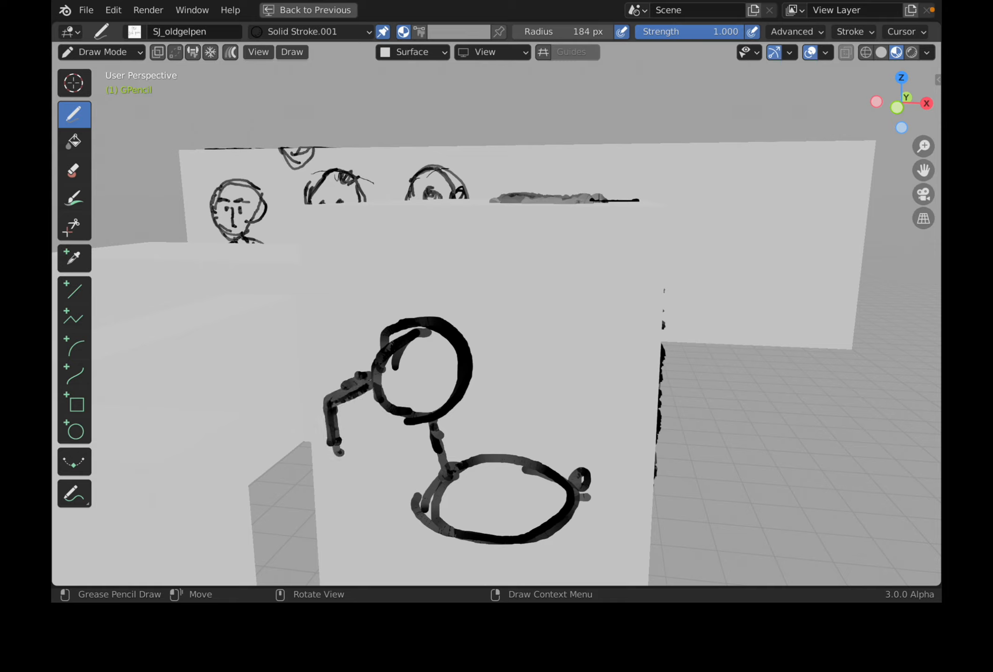
left_click_drag(422, 361, 424, 360)
mouse_move(475, 466)
left_mouse_down()
mouse_move(475, 489)
mouse_move(454, 516)
left_mouse_up()
- Give the bird two jointed legs with feet, a thicker neck and spread tail feathers
scroll(590, 528, "up", 10)
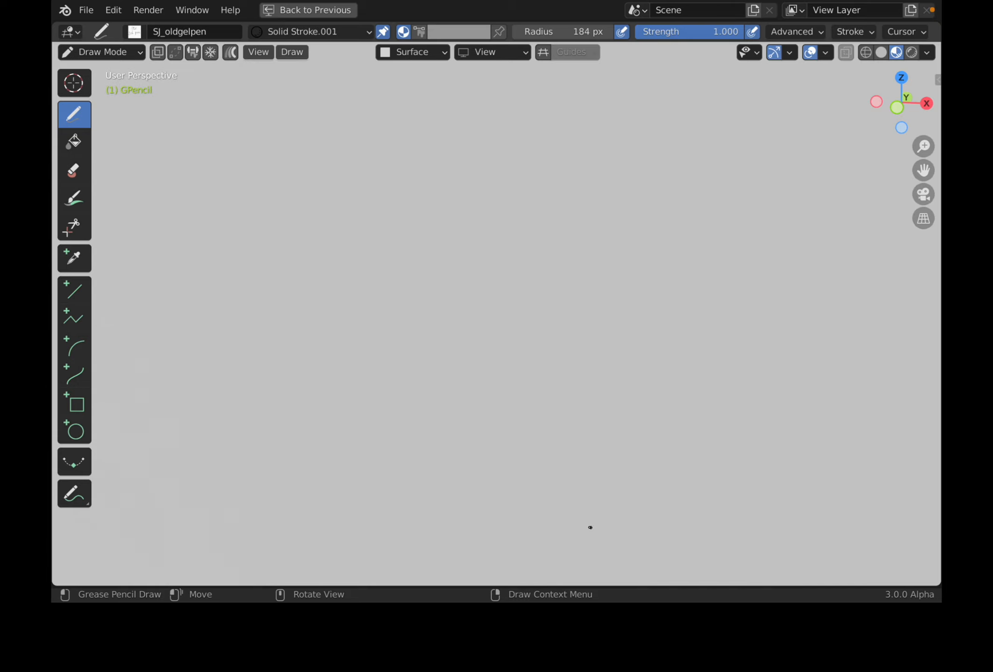
scroll(590, 526, "down", 5)
middle_click_drag(591, 526, 563, 417)
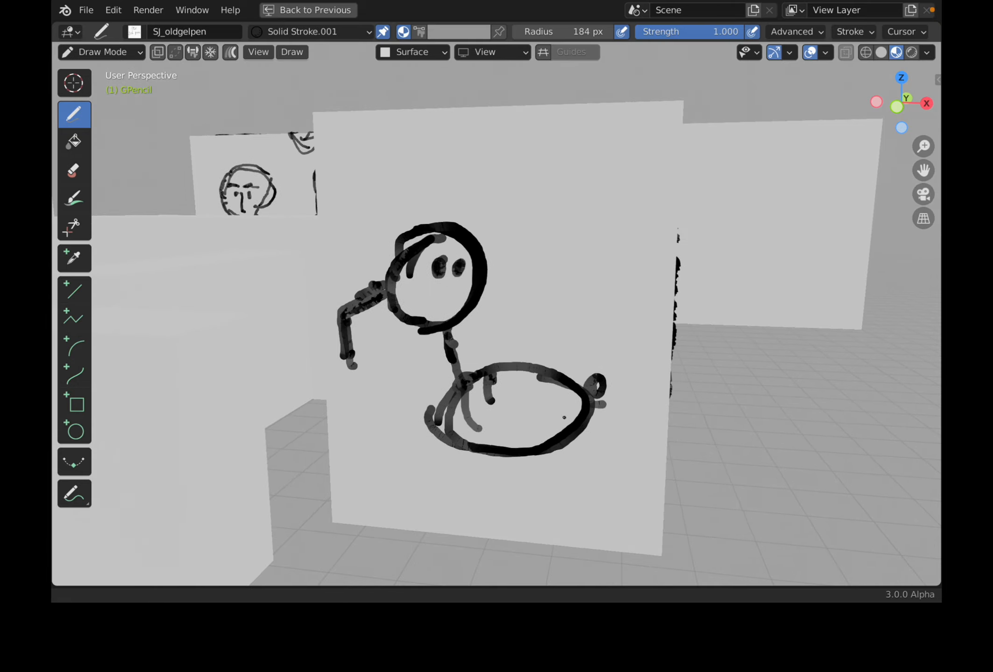
left_click_drag(516, 470, 519, 470)
mouse_move(531, 459)
left_mouse_down()
mouse_move(543, 485)
mouse_move(488, 522)
mouse_move(579, 469)
mouse_move(597, 485)
mouse_move(581, 512)
mouse_move(548, 529)
left_mouse_up()
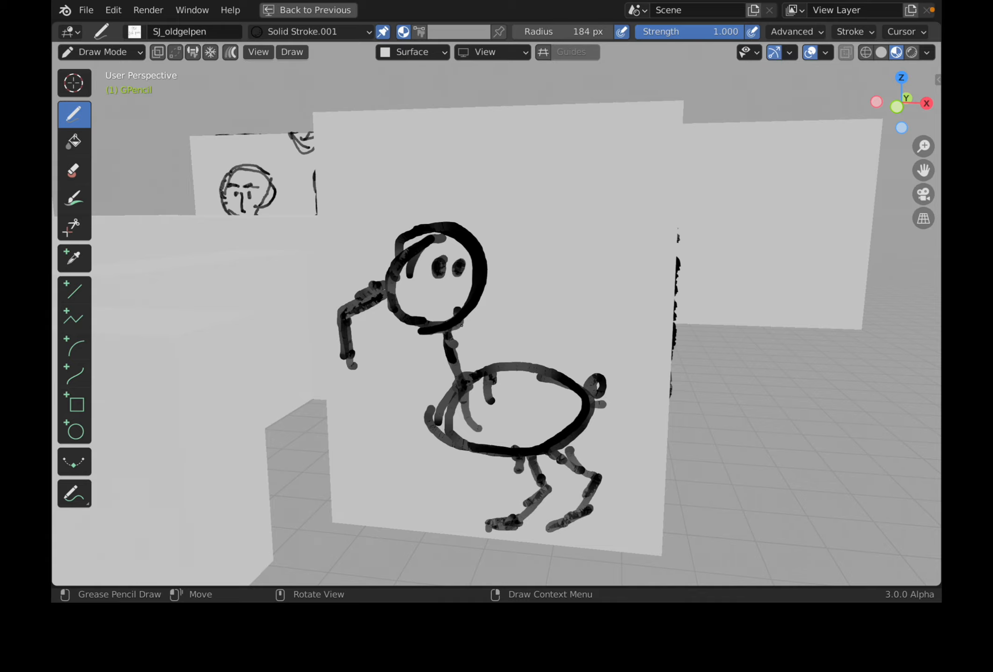
left_click_drag(462, 326, 469, 382)
mouse_move(554, 396)
left_mouse_down()
mouse_move(616, 353)
mouse_move(599, 401)
left_mouse_up()
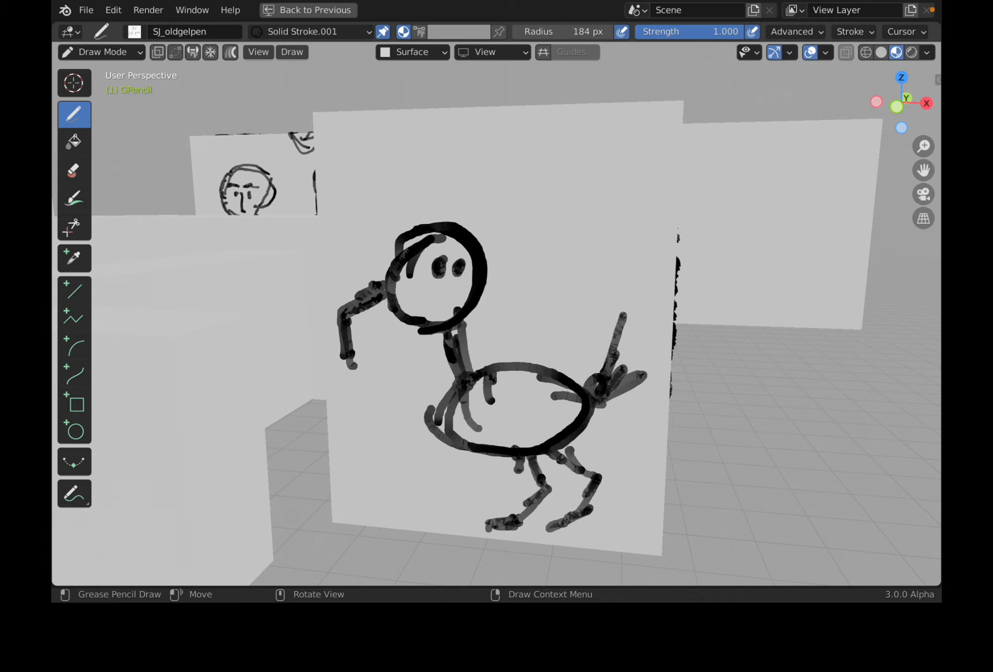
- Draw a wavy line on top of the small box next to the bird and scribble short strokes on its front face
scroll(605, 392, "up", 3)
scroll(605, 392, "down", 4)
middle_click_drag(604, 392, 515, 381)
mouse_move(449, 374)
middle_mouse_down()
mouse_move(545, 361)
mouse_move(461, 354)
mouse_move(592, 340)
mouse_move(564, 361)
middle_mouse_up()
left_click_drag(591, 340, 677, 340)
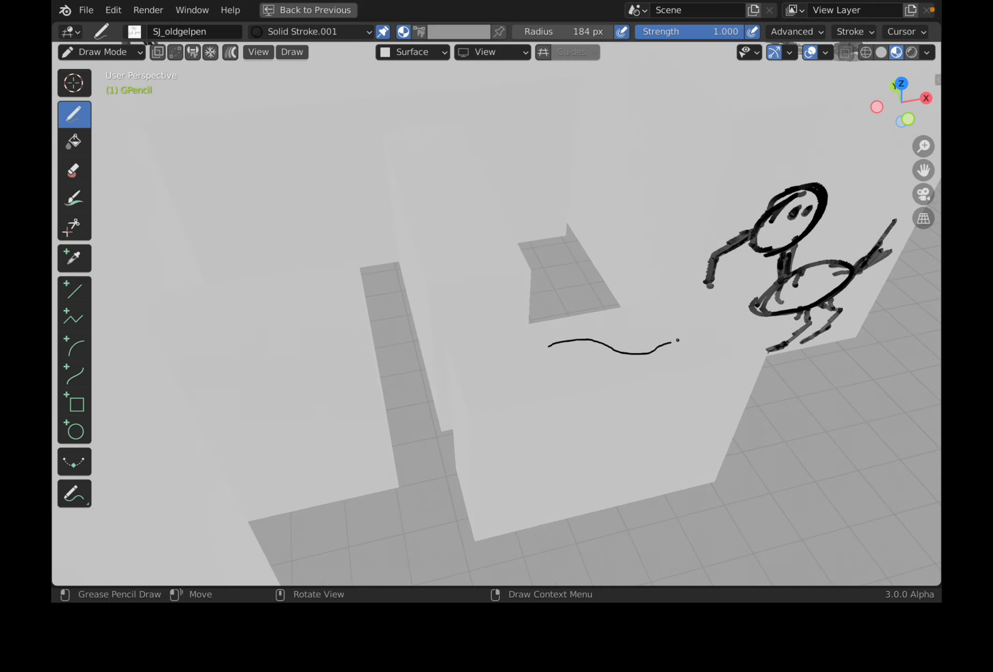
left_click_drag(550, 404, 531, 444)
mouse_move(555, 426)
left_mouse_down()
mouse_move(554, 465)
mouse_move(570, 417)
left_mouse_up()
mouse_move(573, 415)
left_mouse_down()
mouse_move(660, 432)
mouse_move(625, 448)
mouse_move(626, 397)
left_mouse_up()
- Draw a fish with a forked tail, gill line and ringed eye near the top of the blank box face
mouse_move(621, 411)
middle_mouse_down()
mouse_move(615, 456)
mouse_move(417, 415)
mouse_move(470, 470)
mouse_move(434, 353)
mouse_move(553, 365)
mouse_move(385, 368)
mouse_move(439, 388)
mouse_move(368, 351)
mouse_move(378, 339)
middle_mouse_up()
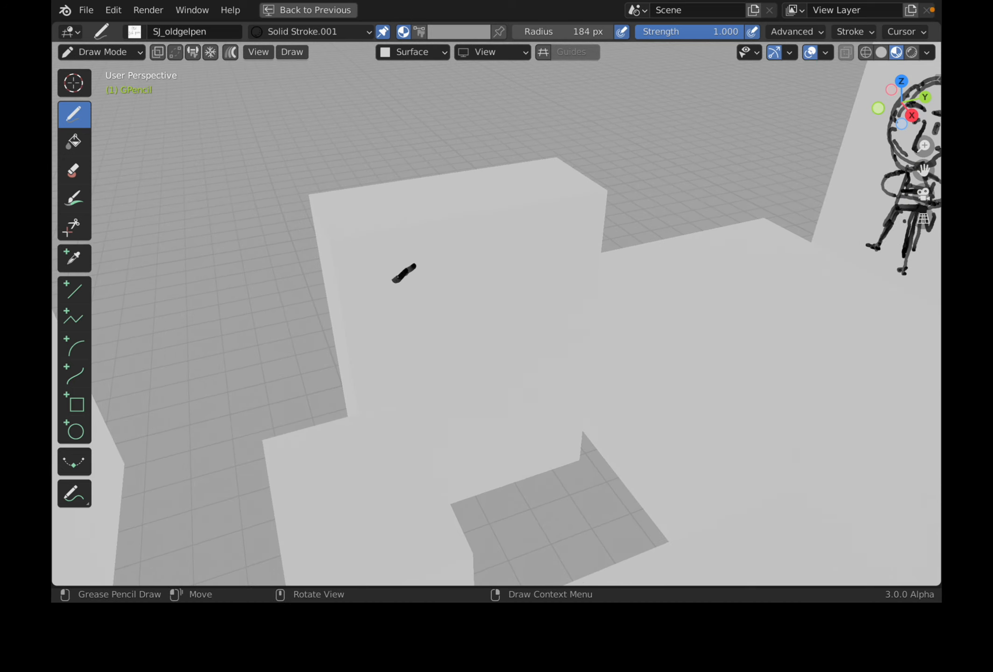
mouse_move(415, 265)
left_mouse_down()
mouse_move(466, 243)
mouse_move(495, 264)
left_mouse_up()
mouse_move(400, 279)
left_mouse_down()
mouse_move(455, 301)
mouse_move(502, 258)
left_mouse_up()
left_click_drag(432, 255, 437, 302)
left_click_drag(430, 270, 423, 278)
mouse_move(491, 262)
left_mouse_down()
mouse_move(514, 254)
mouse_move(502, 267)
left_mouse_up()
- Draw a fish skeleton with a pointed head, spine, ribs and tail bones below the fish
mouse_move(432, 329)
left_mouse_down()
mouse_move(422, 337)
mouse_move(426, 372)
mouse_move(446, 368)
left_mouse_up()
left_click_drag(438, 349, 529, 325)
left_click_drag(457, 332, 462, 356)
left_click_drag(472, 334, 474, 356)
mouse_move(486, 332)
left_mouse_down()
mouse_move(492, 349)
mouse_move(505, 339)
left_mouse_up()
left_click_drag(509, 320, 513, 341)
mouse_move(549, 302)
left_mouse_down()
mouse_move(531, 322)
mouse_move(554, 331)
left_mouse_up()
left_click_drag(538, 322, 549, 342)
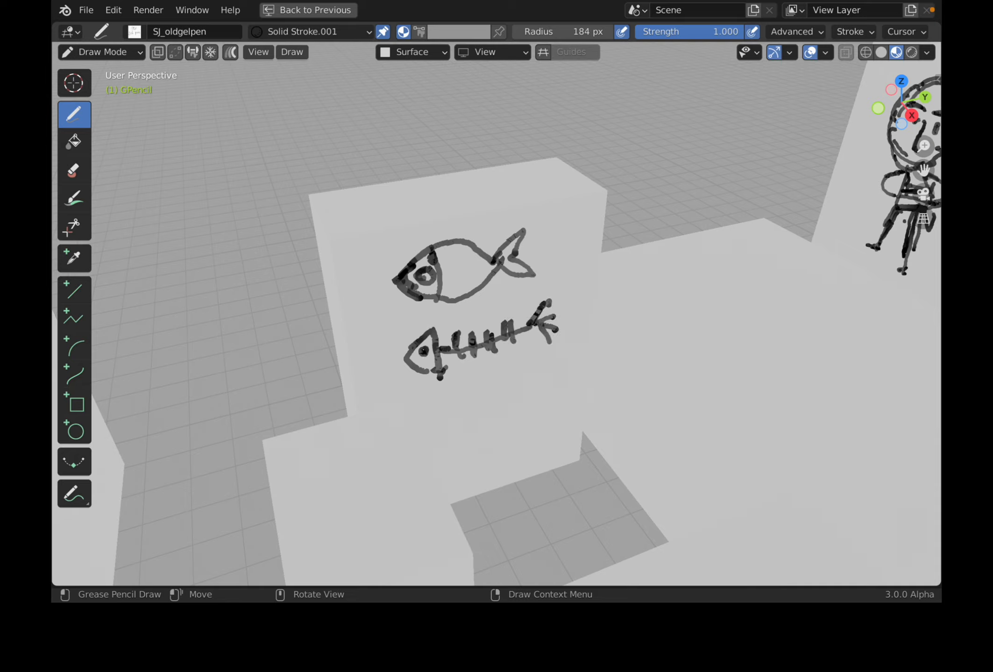
- Draw a striped oval with a tail on a plate below the fish skeleton, and add scales to the upper fish
mouse_move(440, 424)
left_mouse_down()
mouse_move(509, 391)
mouse_move(530, 420)
mouse_move(504, 439)
left_mouse_up()
left_click_drag(459, 411, 463, 439)
mouse_move(468, 409)
left_mouse_down()
mouse_move(474, 439)
mouse_move(486, 437)
left_mouse_up()
left_click_drag(493, 401, 501, 434)
mouse_move(508, 398)
left_mouse_down()
mouse_move(517, 423)
mouse_move(556, 413)
left_mouse_up()
mouse_move(441, 440)
left_mouse_down()
mouse_move(465, 467)
mouse_move(547, 430)
left_mouse_up()
left_click_drag(451, 253, 463, 288)
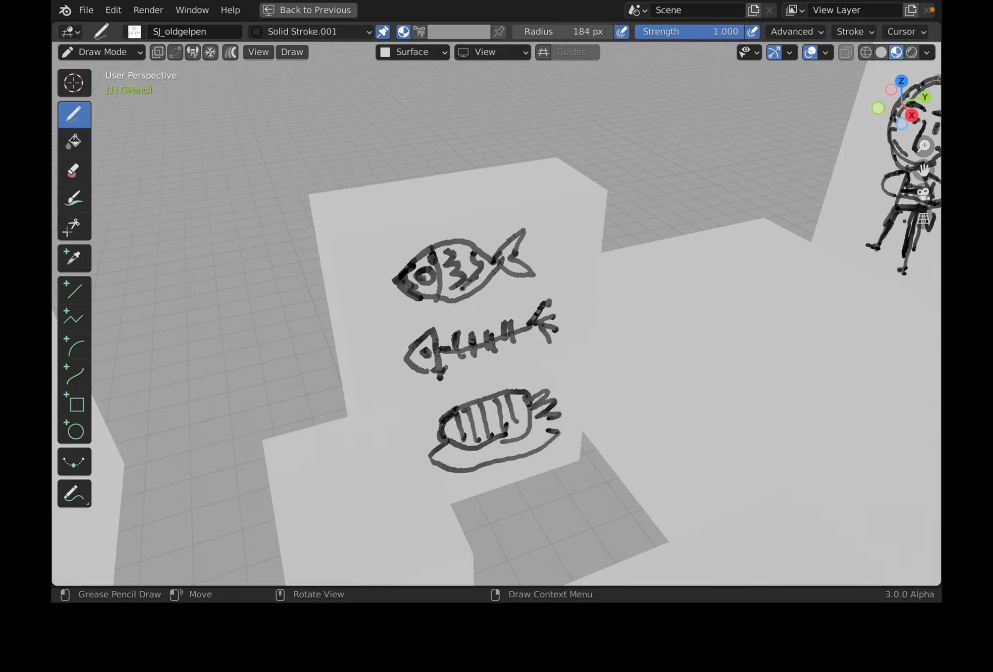
- Save the file and draw a spiral shell with branching feelers near the edge of the long box's top
scroll(555, 292, "down", 4)
key("ctrl+s")
mouse_move(541, 345)
middle_mouse_down()
mouse_move(731, 336)
mouse_move(581, 310)
mouse_move(562, 280)
mouse_move(627, 273)
mouse_move(492, 395)
mouse_move(595, 343)
mouse_move(558, 386)
mouse_move(521, 384)
mouse_move(543, 299)
middle_mouse_up()
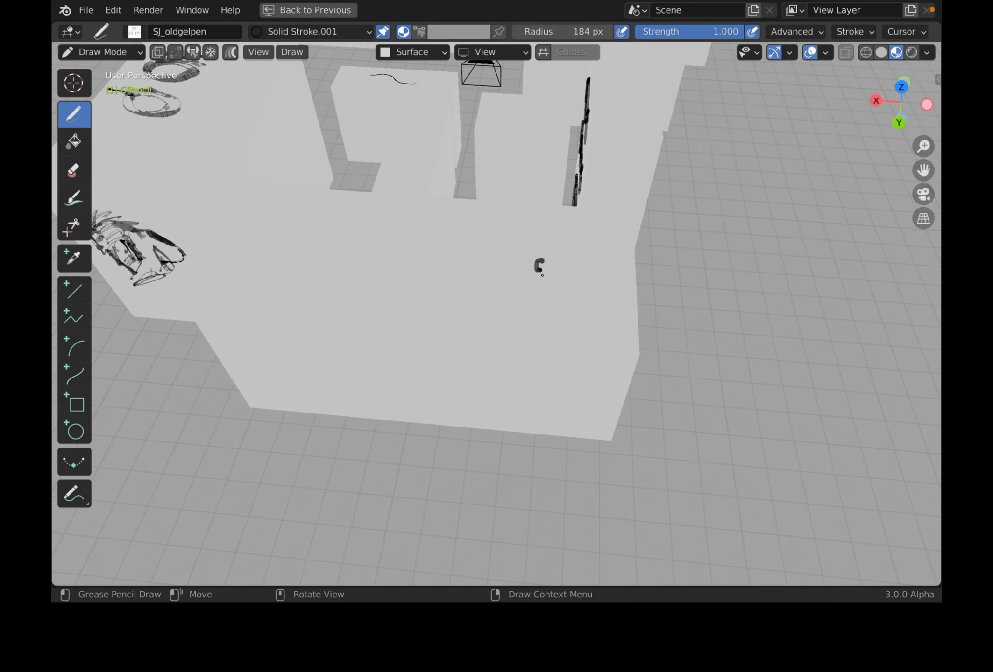
mouse_move(538, 248)
left_mouse_down()
mouse_move(520, 281)
mouse_move(578, 262)
mouse_move(581, 240)
mouse_move(606, 243)
mouse_move(579, 278)
mouse_move(589, 274)
left_mouse_up()
mouse_move(578, 249)
left_mouse_down()
mouse_move(574, 283)
mouse_move(543, 289)
left_mouse_up()
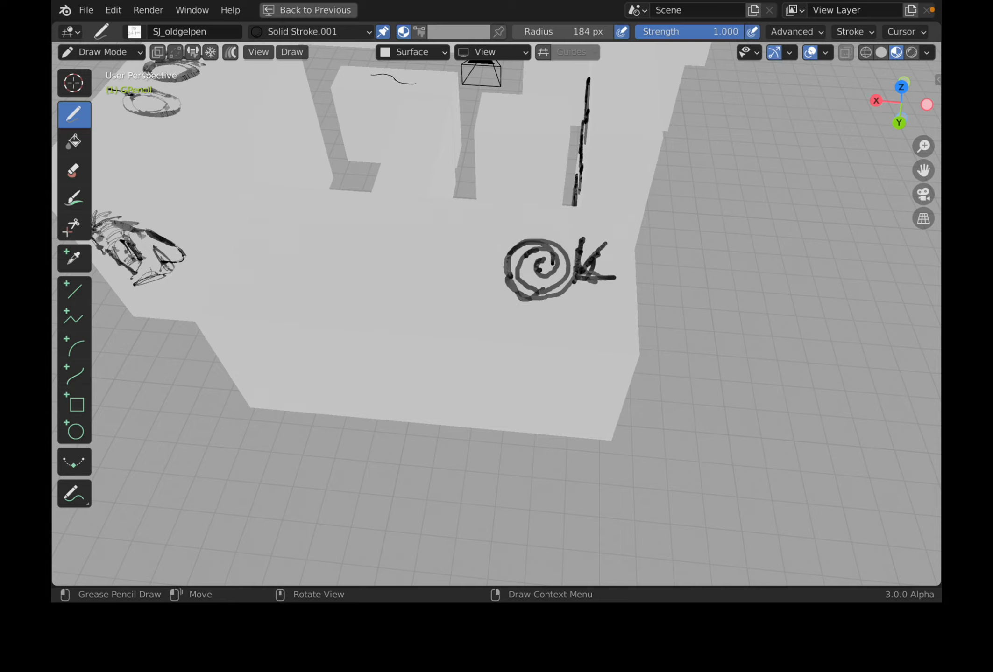
- Draw two more spiral snails in a row beside the first on the box top
mouse_move(413, 246)
left_mouse_down()
mouse_move(403, 281)
mouse_move(440, 268)
left_mouse_up()
left_click_drag(440, 254, 443, 239)
left_click_drag(430, 279, 372, 291)
middle_click_drag(296, 291, 465, 347, "shift")
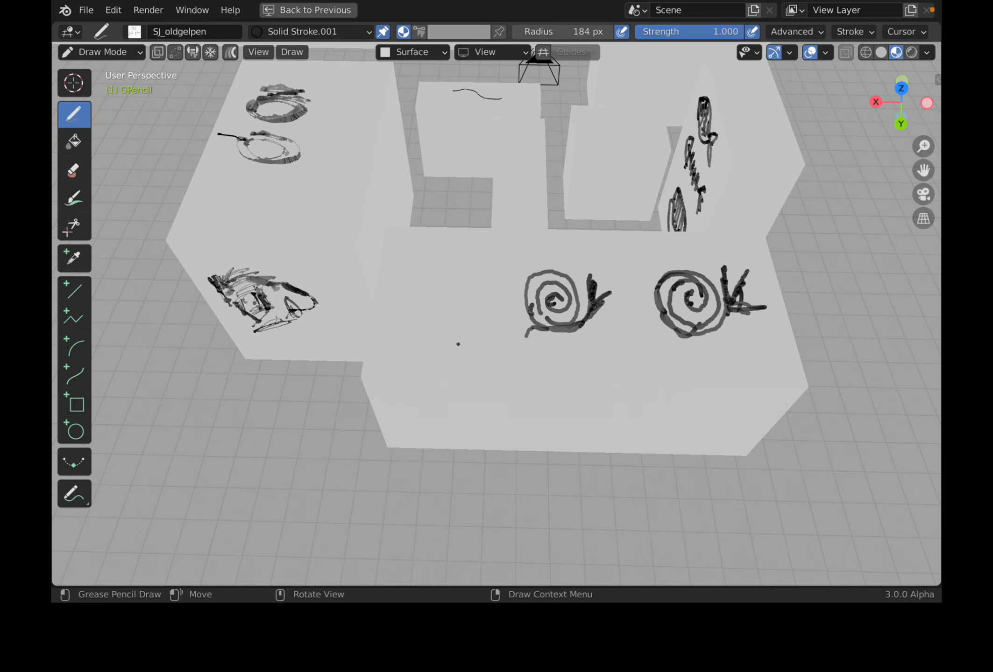
mouse_move(425, 279)
left_mouse_down()
mouse_move(452, 292)
mouse_move(477, 265)
left_mouse_up()
mouse_move(455, 307)
left_mouse_down()
mouse_move(467, 290)
mouse_move(413, 277)
mouse_move(411, 314)
left_mouse_up()
- Draw a round-faced figure with a wide open mouth and waving arms on the box's long side face
scroll(418, 316, "down", 1)
middle_click_drag(417, 316, 505, 339)
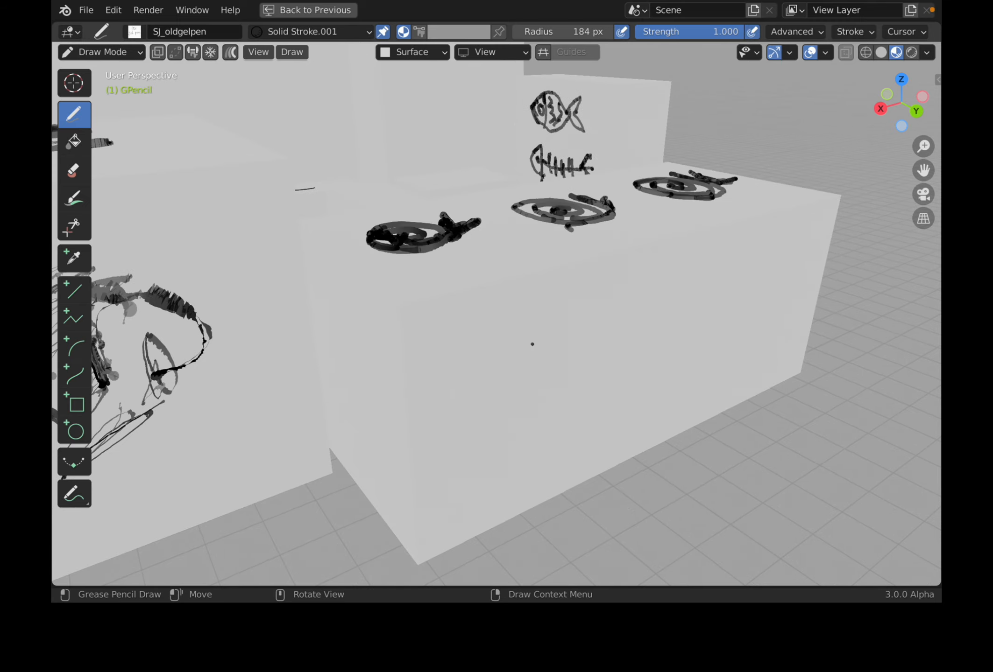
mouse_move(462, 362)
left_mouse_down()
mouse_move(455, 380)
mouse_move(474, 336)
mouse_move(542, 343)
mouse_move(464, 397)
mouse_move(544, 390)
mouse_move(544, 346)
left_mouse_up()
mouse_move(495, 399)
left_mouse_down()
mouse_move(532, 366)
mouse_move(497, 404)
mouse_move(534, 373)
mouse_move(506, 397)
mouse_move(489, 455)
mouse_move(515, 468)
mouse_move(461, 461)
left_mouse_up()
left_click_drag(443, 416, 469, 436)
mouse_move(537, 421)
left_mouse_down()
mouse_move(567, 374)
mouse_move(544, 301)
mouse_move(556, 415)
left_mouse_up()
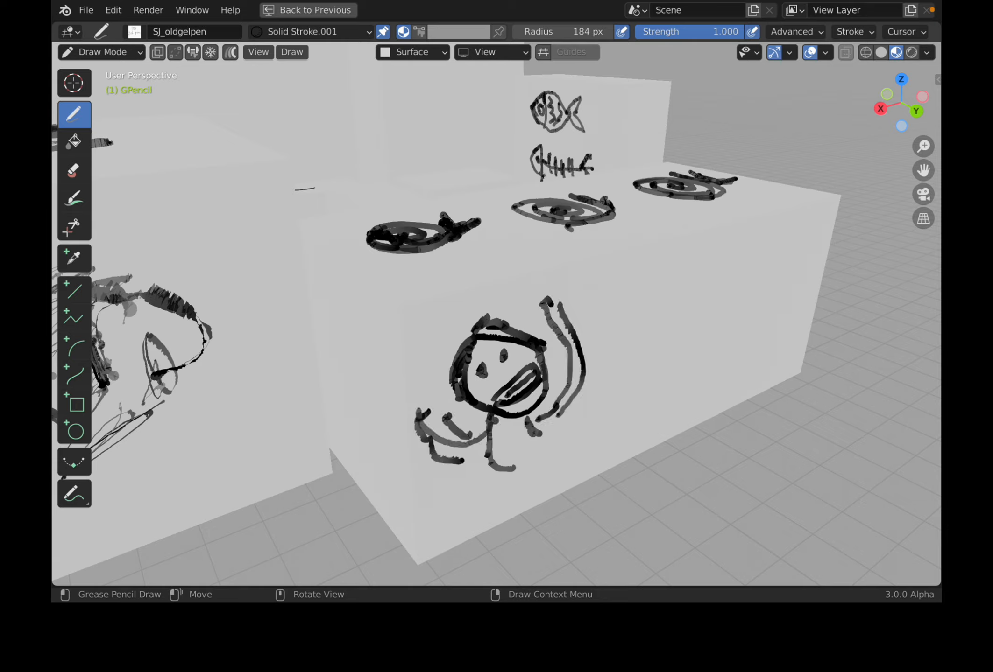
- Letter the word "Hello" above and beside the waving figure
left_click_drag(611, 301, 660, 282)
mouse_move(664, 281)
left_mouse_down()
mouse_move(671, 261)
mouse_move(678, 283)
left_mouse_up()
mouse_move(676, 279)
left_mouse_down()
mouse_move(681, 252)
mouse_move(689, 275)
left_mouse_up()
mouse_move(698, 257)
left_mouse_down()
mouse_move(694, 268)
mouse_move(701, 260)
left_mouse_up()
- Extend the figure with a long wavy-edged body and enclose the "Hello!" lettering in a speech bubble
mouse_move(588, 382)
left_mouse_down()
mouse_move(727, 304)
mouse_move(687, 311)
mouse_move(745, 304)
left_mouse_up()
left_click_drag(513, 408, 602, 419)
left_click_drag(680, 378, 740, 354)
mouse_move(495, 447)
left_mouse_down()
mouse_move(483, 496)
mouse_move(723, 388)
left_mouse_up()
left_click_drag(752, 315, 731, 330)
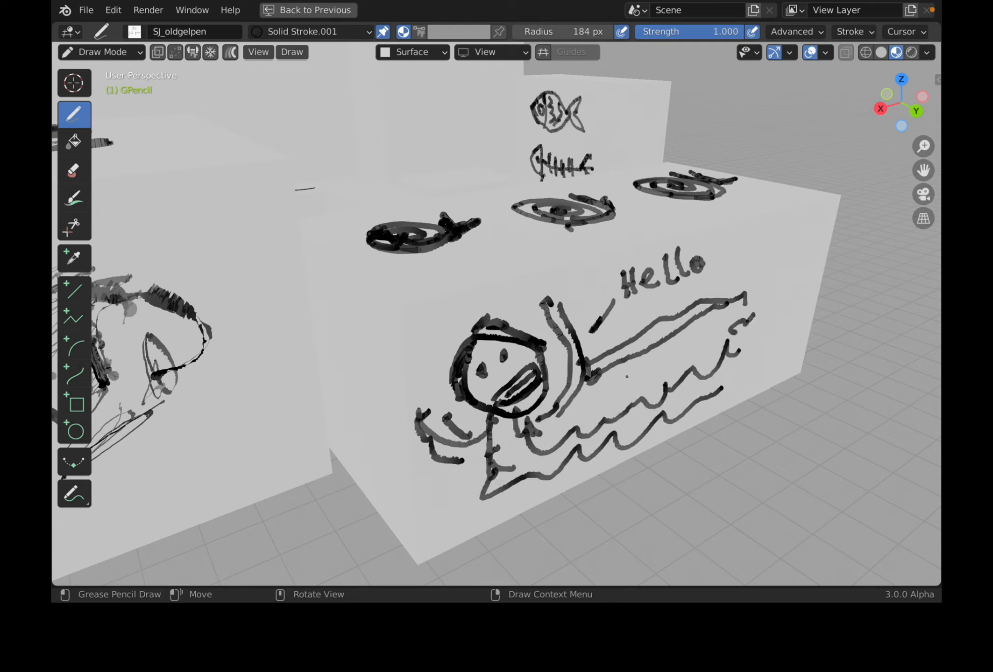
left_click_drag(629, 376, 703, 354)
mouse_move(714, 287)
left_mouse_down()
mouse_move(621, 262)
mouse_move(747, 280)
mouse_move(625, 306)
left_mouse_up()
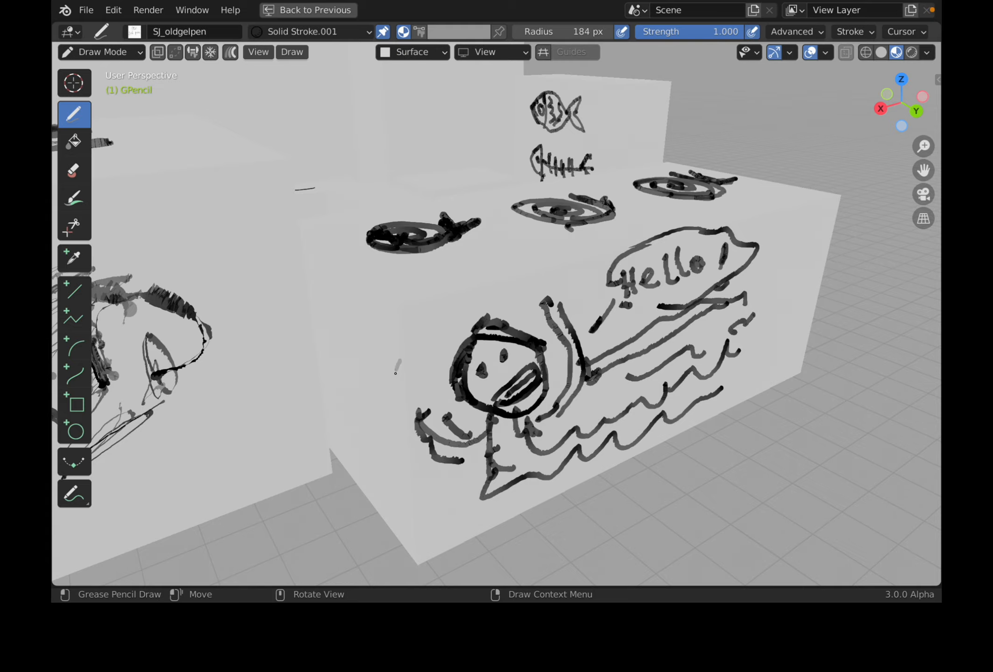
- Scatter small squiggles, a V mark and a dot around the box corner beside the figure
left_click_drag(395, 373, 420, 365)
left_click_drag(392, 489, 392, 504)
mouse_move(370, 389)
left_mouse_down()
mouse_move(363, 428)
mouse_move(346, 400)
left_mouse_up()
left_click(364, 367)
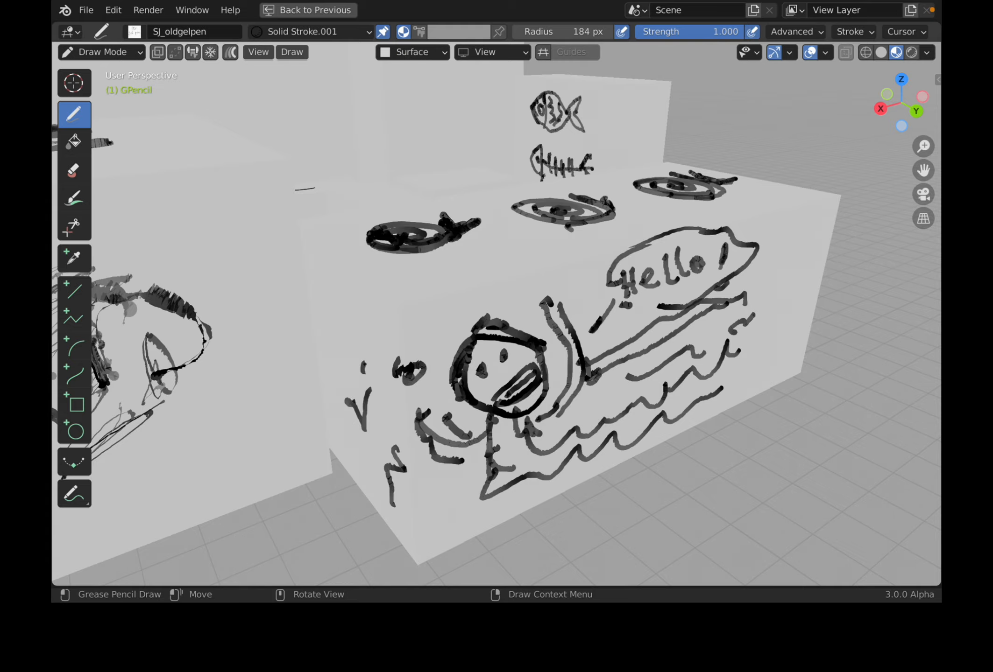
- Draw small letter-like scribbles and an oval below the profile portrait, plus a Y-shaped mark on the dark line under it
scroll(468, 345, "down", 2)
mouse_move(397, 346)
middle_mouse_down()
mouse_move(467, 346)
mouse_move(525, 319)
middle_mouse_up()
scroll(468, 345, "down", 2)
middle_click_drag(476, 334, 504, 314)
scroll(501, 316, "down", 3)
middle_click_drag(433, 357, 439, 356, "shift")
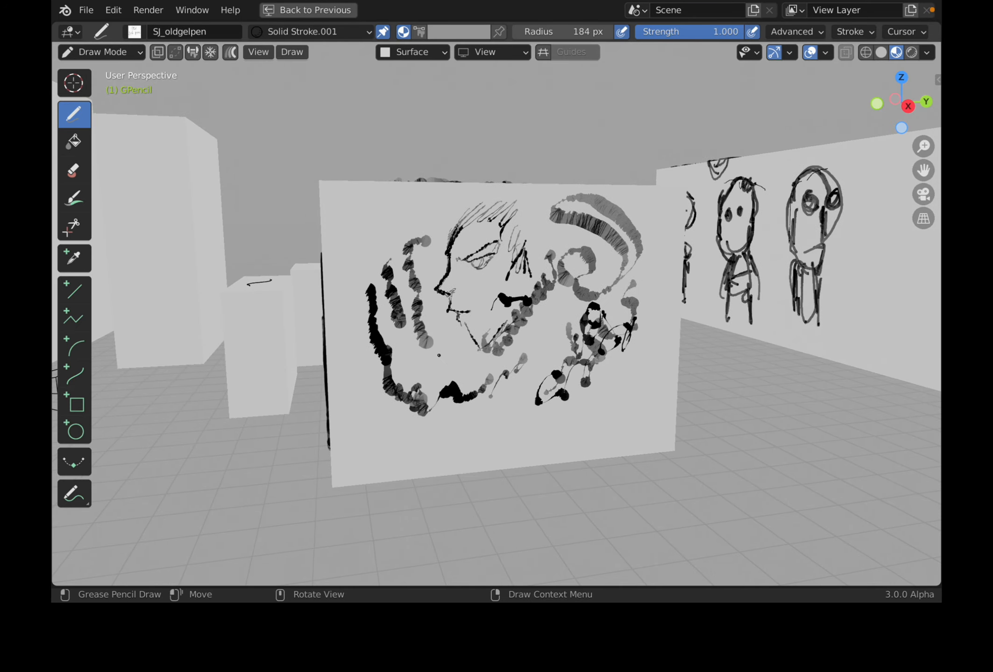
mouse_move(377, 421)
left_mouse_down()
mouse_move(378, 456)
mouse_move(400, 446)
left_mouse_up()
left_click_drag(396, 425, 404, 455)
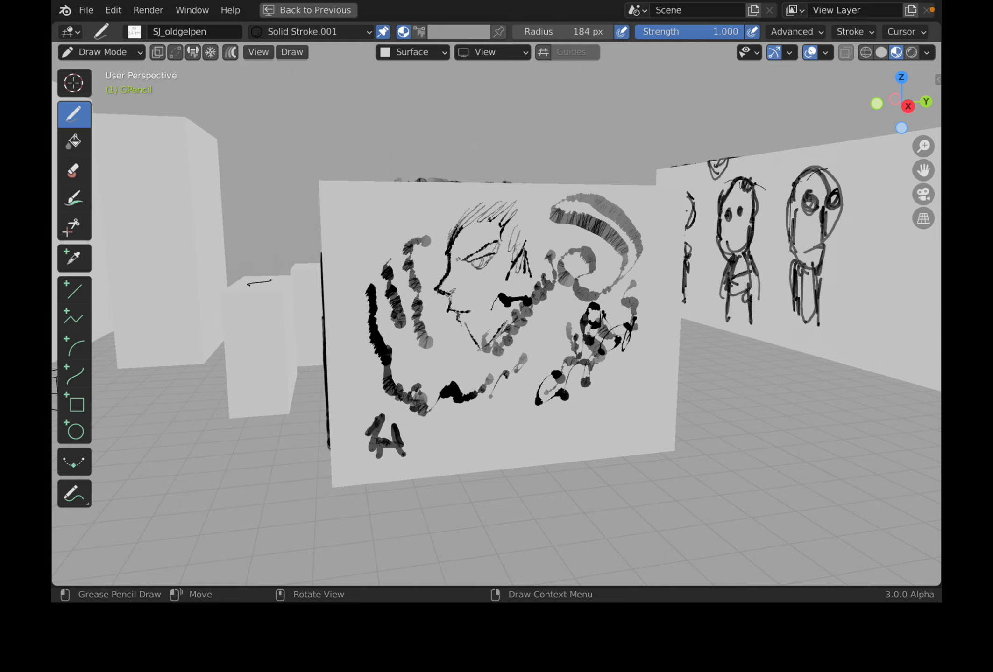
left_click_drag(460, 434, 470, 428)
mouse_move(493, 420)
left_mouse_down()
mouse_move(510, 421)
mouse_move(507, 455)
left_mouse_up()
left_click_drag(445, 357, 456, 383)
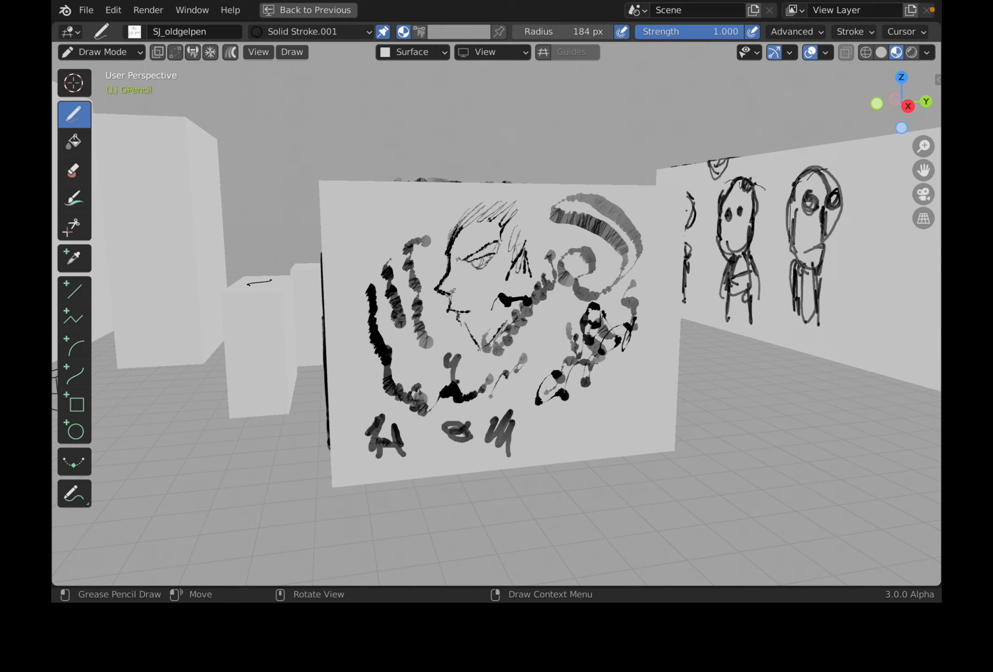
- Thicken the profile portrait's hair with dark strokes and draw a rounded shape with an eye near the panel's lower corner
scroll(545, 383, "up", 2)
mouse_move(448, 207)
left_mouse_down()
mouse_move(508, 164)
mouse_move(510, 244)
mouse_move(527, 315)
mouse_move(515, 346)
left_mouse_up()
mouse_move(635, 396)
left_mouse_down()
mouse_move(602, 422)
mouse_move(613, 470)
left_mouse_up()
mouse_move(635, 396)
left_mouse_down()
mouse_move(699, 408)
mouse_move(673, 462)
left_mouse_up()
mouse_move(589, 461)
left_mouse_down()
mouse_move(667, 478)
mouse_move(699, 405)
left_mouse_up()
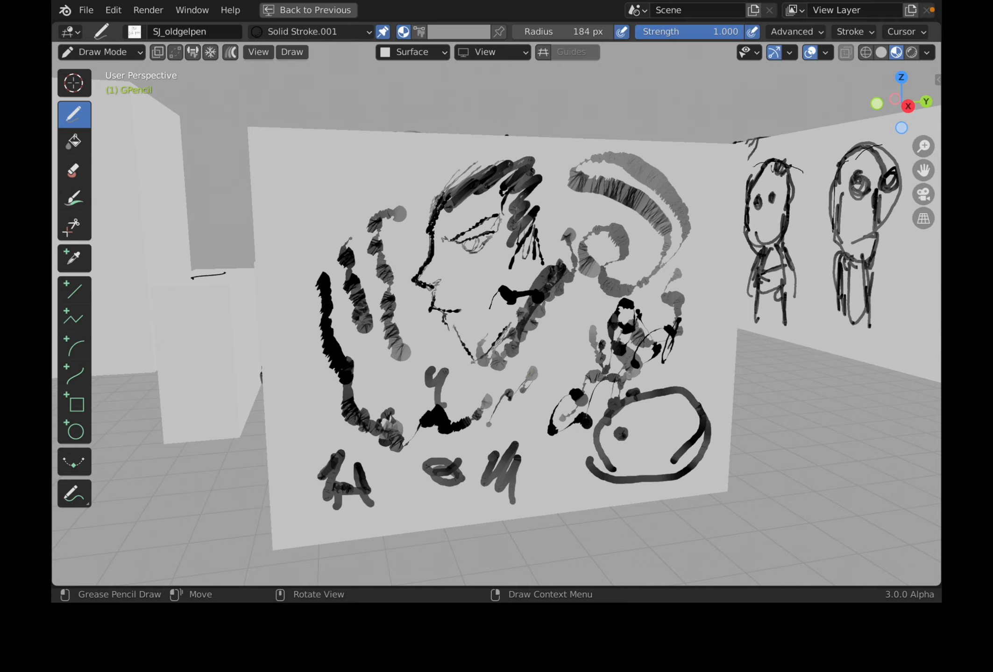
left_click_drag(631, 469, 659, 458)
- Draw a long winding snake with doubled outlines along the face of the tall narrow block
scroll(571, 395, "down", 5)
mouse_move(570, 394)
middle_mouse_down()
mouse_move(623, 419)
mouse_move(734, 381)
mouse_move(616, 360)
middle_mouse_up()
scroll(603, 420, "down", 5)
scroll(618, 343, "up", 4)
scroll(618, 344, "up", 2)
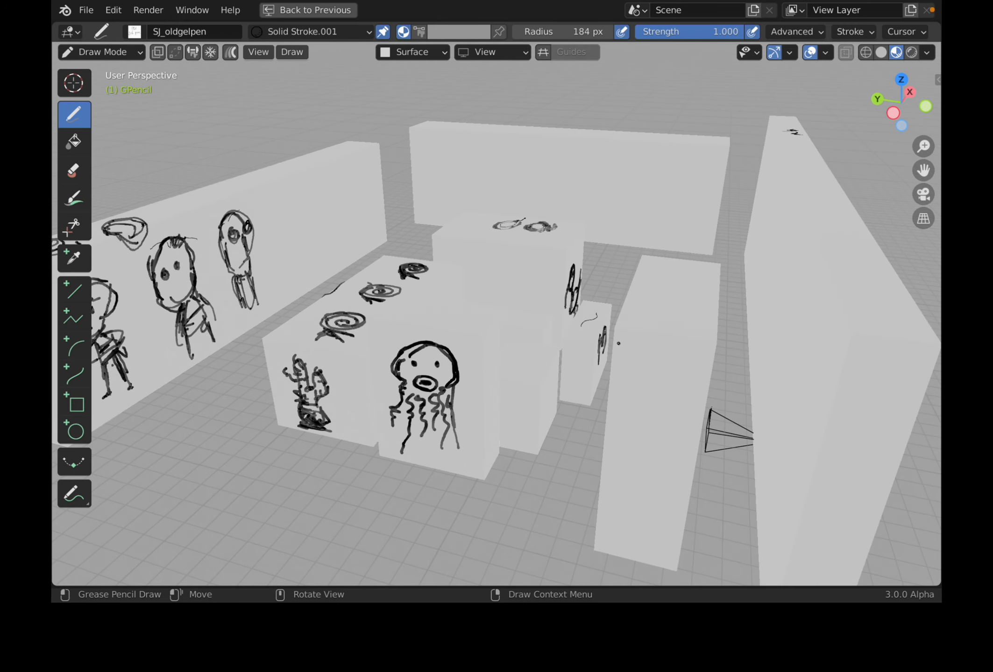
left_click_drag(621, 539, 629, 483)
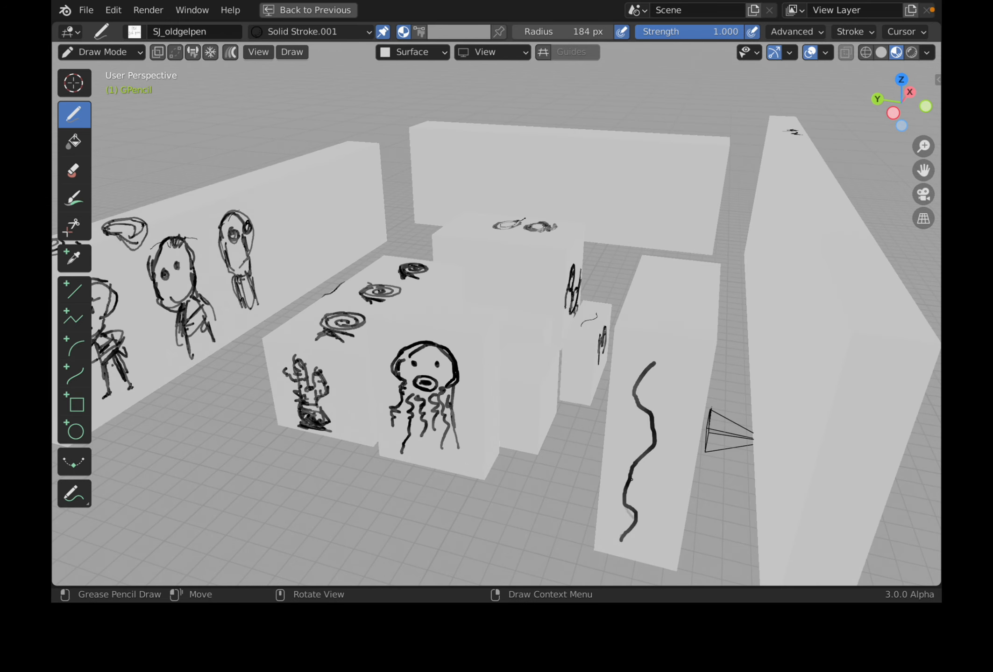
left_click_drag(649, 398, 649, 394)
left_click_drag(650, 377, 647, 389)
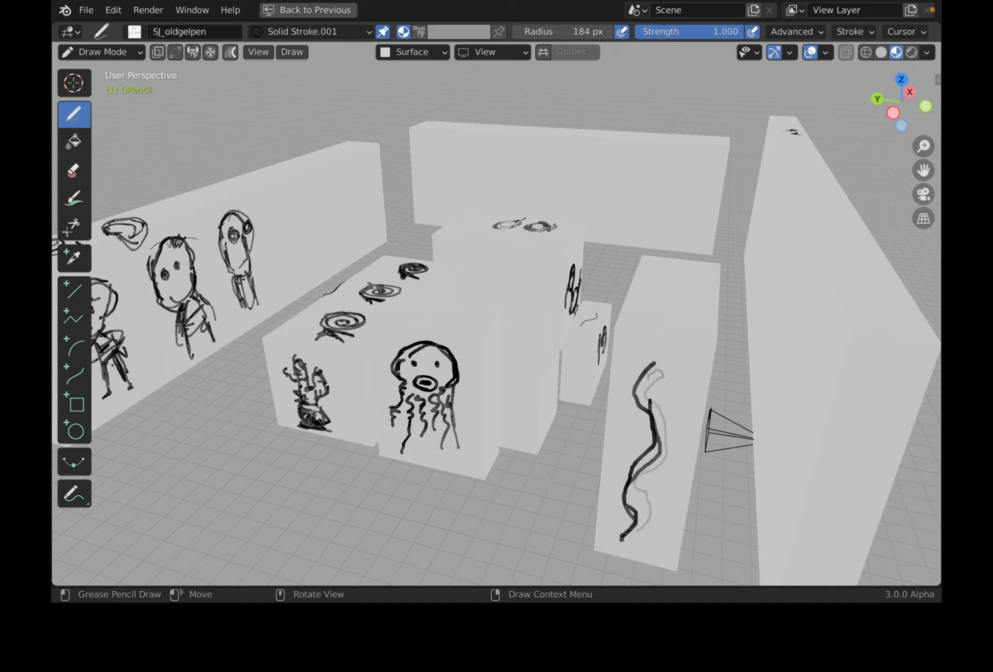
left_click_drag(626, 536, 614, 545)
left_click_drag(643, 488, 646, 491)
- Add short crosswise bands along the length of the snake's body
left_click_drag(643, 378, 660, 381)
left_click_drag(637, 392, 659, 393)
left_click_drag(642, 406, 659, 404)
left_click_drag(646, 418, 662, 418)
left_click_drag(647, 432, 641, 462)
left_click_drag(646, 474, 626, 494)
left_click_drag(638, 498, 627, 522)
- Draw a large leaf outline with wavy edges and a central vein on the box top behind the octopus
middle_click_drag(495, 420, 513, 431)
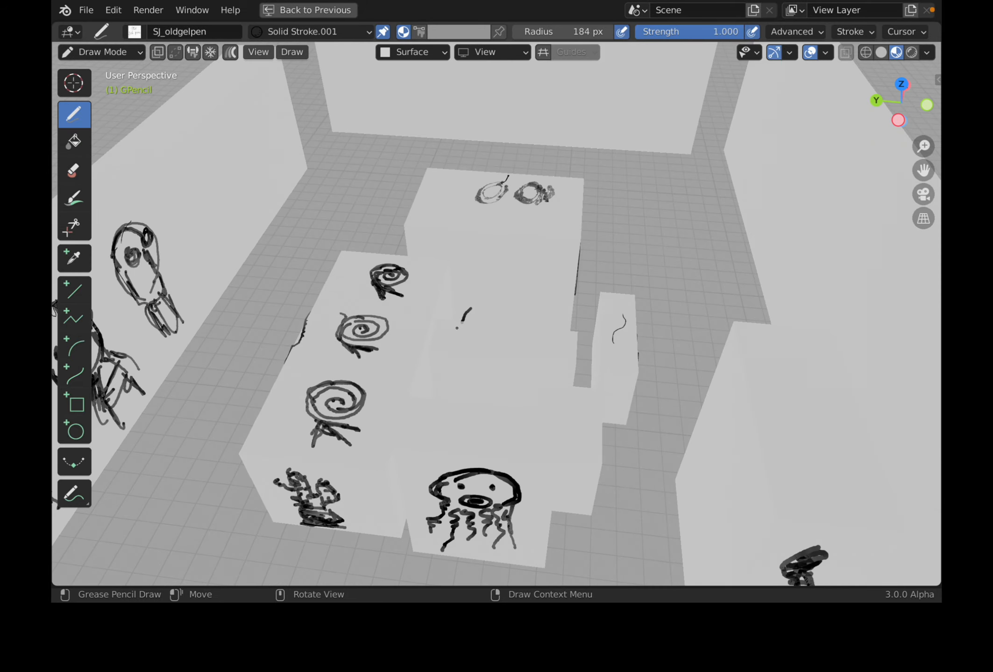
left_click_drag(449, 392, 449, 392)
left_click_drag(469, 309, 486, 296)
left_click_drag(535, 355, 536, 356)
left_click_drag(532, 357, 507, 402)
left_click_drag(446, 397, 488, 413)
left_click_drag(485, 410, 501, 289)
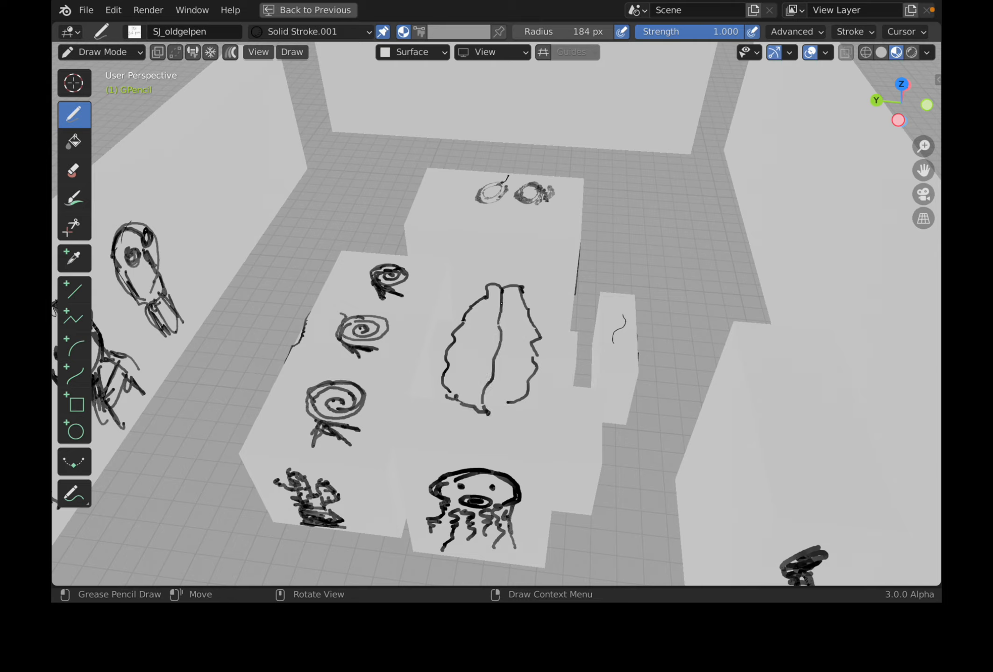
- Add slanted side veins on both halves of the leaf and a curled stem at its base
left_click_drag(489, 345, 489, 346)
mouse_move(519, 330)
left_mouse_down()
mouse_move(494, 341)
mouse_move(496, 359)
left_mouse_up()
left_click_drag(481, 374, 450, 356)
left_click_drag(523, 361, 493, 390)
mouse_move(500, 397)
left_mouse_down()
mouse_move(491, 407)
mouse_move(505, 439)
mouse_move(496, 450)
left_mouse_up()
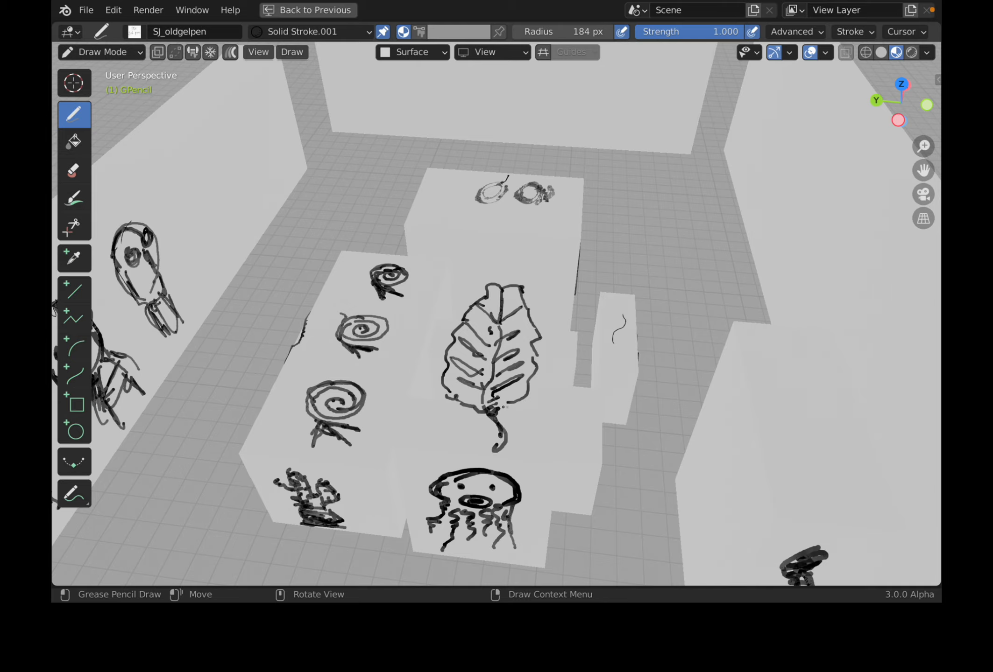
mouse_move(487, 369)
middle_mouse_down()
mouse_move(571, 428)
mouse_move(402, 358)
mouse_move(428, 349)
middle_mouse_up()
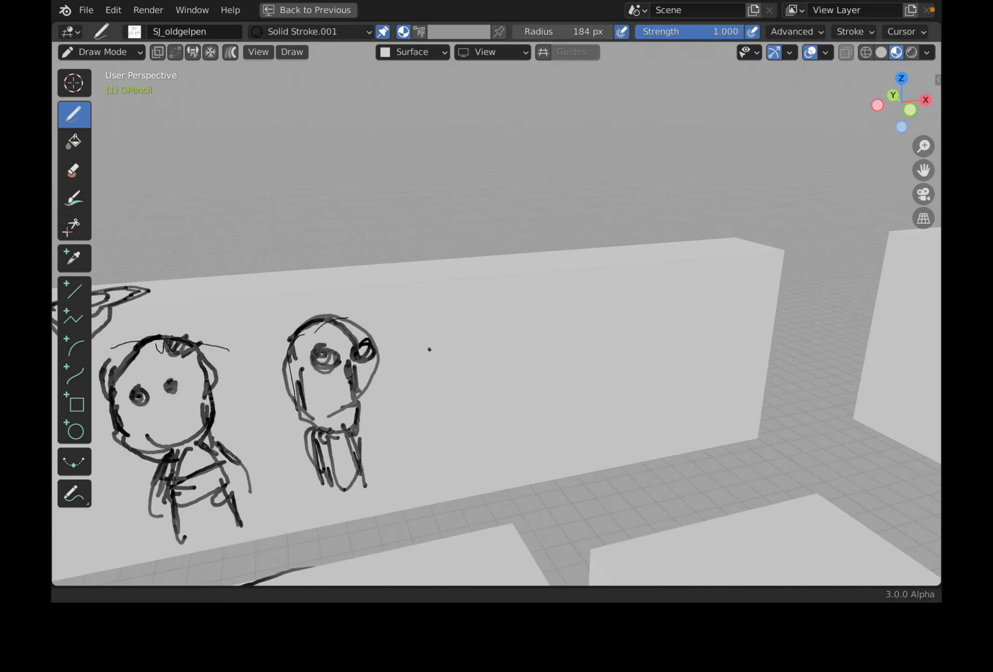
- Save the file and draw a plant with tall pointed leaves on the long wall beside the figure with a big eye
key("ctrl+s")
mouse_move(462, 314)
left_mouse_down()
mouse_move(480, 352)
mouse_move(484, 291)
mouse_move(497, 367)
left_mouse_up()
mouse_move(463, 315)
left_mouse_down()
mouse_move(454, 319)
mouse_move(479, 372)
left_mouse_up()
mouse_move(482, 288)
left_mouse_down()
mouse_move(509, 360)
mouse_move(468, 367)
mouse_move(484, 390)
left_mouse_up()
mouse_move(527, 346)
left_mouse_down()
mouse_move(527, 370)
mouse_move(509, 376)
left_mouse_up()
left_click_drag(488, 384, 522, 396)
mouse_move(486, 415)
left_mouse_down()
mouse_move(469, 409)
mouse_move(483, 410)
left_mouse_up()
left_click_drag(509, 404, 500, 420)
- Draw a round treetop with branching lines inside and a long thin stem next to the leafy plant
mouse_move(586, 333)
left_mouse_down()
mouse_move(577, 345)
mouse_move(653, 350)
mouse_move(602, 378)
left_mouse_up()
left_click_drag(626, 331, 621, 373)
left_click_drag(611, 313, 607, 364)
left_click_drag(622, 372, 640, 433)
- Draw a round looped shape with a short jagged stem near the end of the blank adjoining wall
scroll(560, 424, "down", 3)
middle_click_drag(518, 423, 637, 429)
middle_click_drag(580, 343, 509, 393, "shift")
scroll(458, 422, "up", 4)
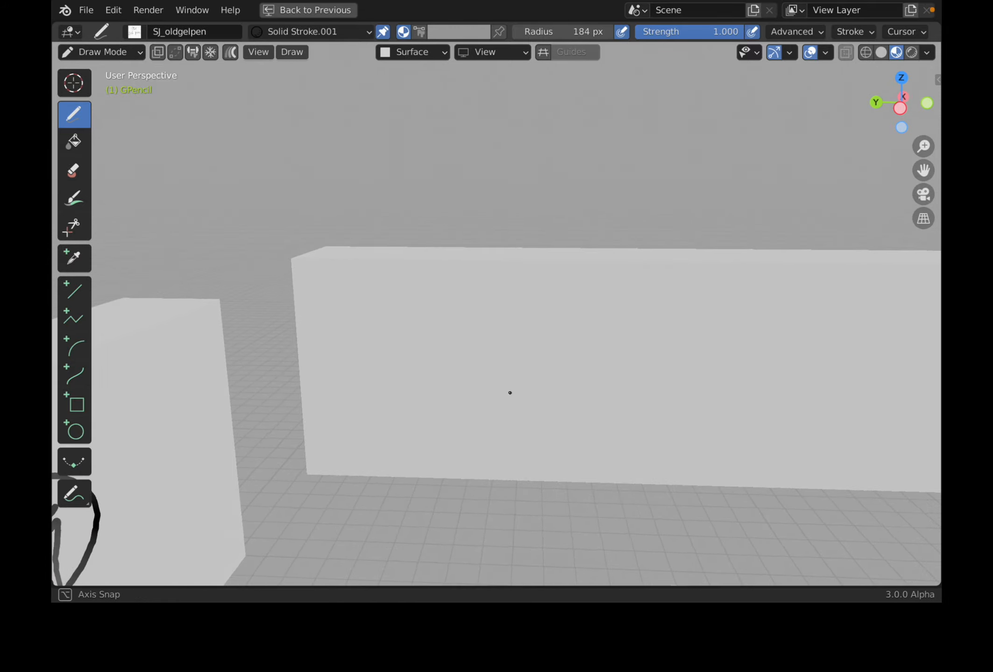
scroll(510, 393, "up", 1)
mouse_move(434, 293)
left_mouse_down()
mouse_move(417, 336)
mouse_move(477, 316)
mouse_move(423, 333)
mouse_move(463, 346)
left_mouse_up()
mouse_move(448, 336)
left_mouse_down()
mouse_move(489, 312)
mouse_move(415, 369)
mouse_move(422, 404)
left_mouse_up()
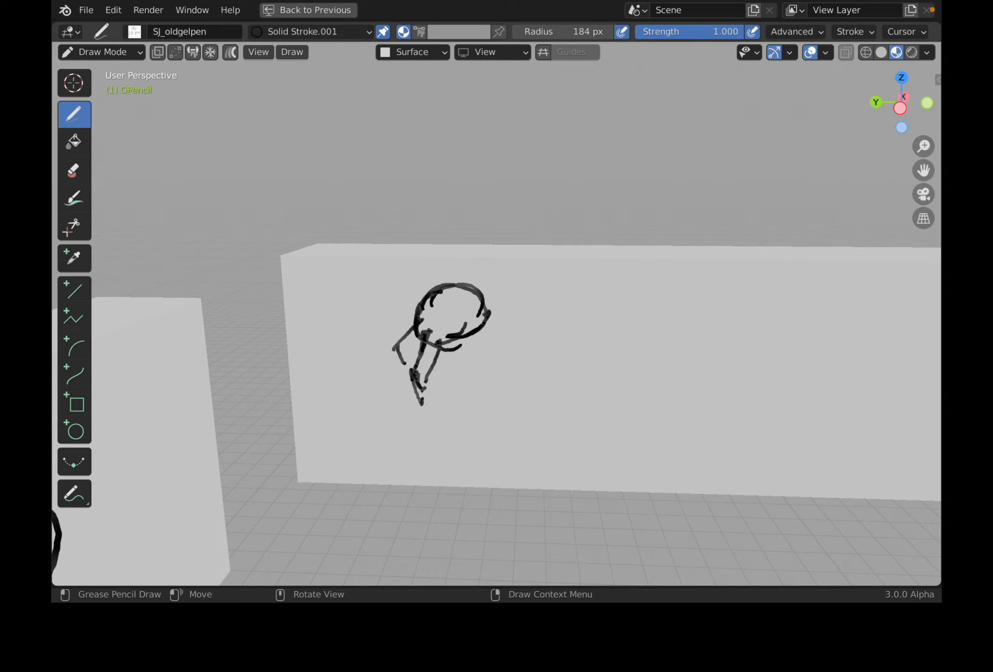
- Sketch a large open hand with long outstretched fingers and a scribbled palm beside the round looped shape
left_click_drag(549, 351, 516, 420)
mouse_move(551, 341)
left_mouse_down()
mouse_move(609, 282)
mouse_move(579, 341)
mouse_move(618, 301)
mouse_move(668, 275)
left_mouse_up()
left_click_drag(647, 306, 677, 281)
mouse_move(601, 338)
left_mouse_down()
mouse_move(661, 303)
mouse_move(642, 341)
mouse_move(681, 339)
mouse_move(724, 312)
left_mouse_up()
mouse_move(653, 356)
left_mouse_down()
mouse_move(628, 364)
mouse_move(607, 397)
mouse_move(620, 402)
mouse_move(606, 402)
left_mouse_up()
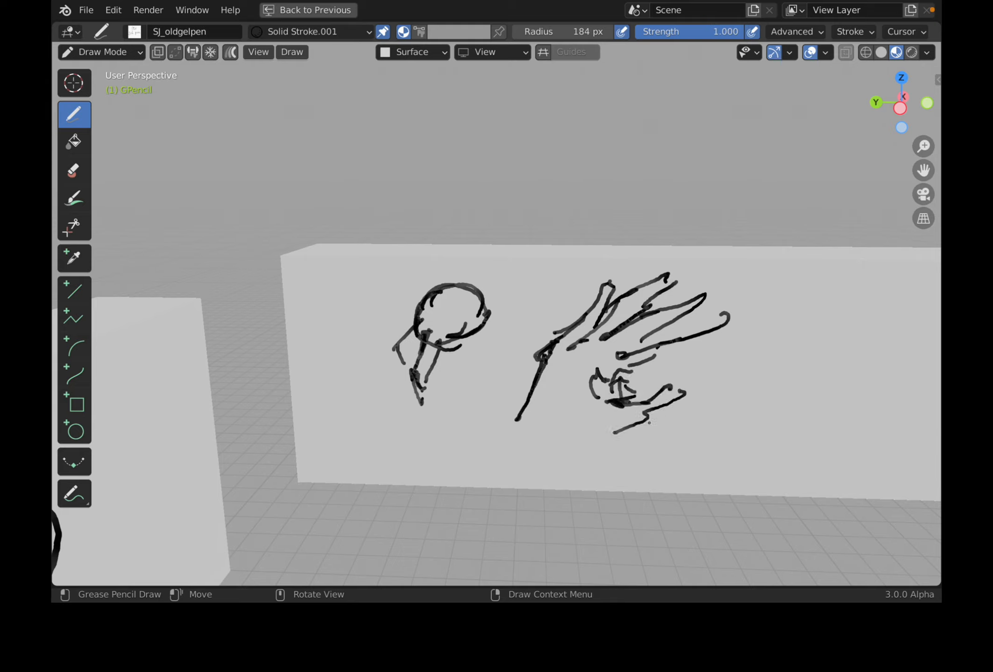
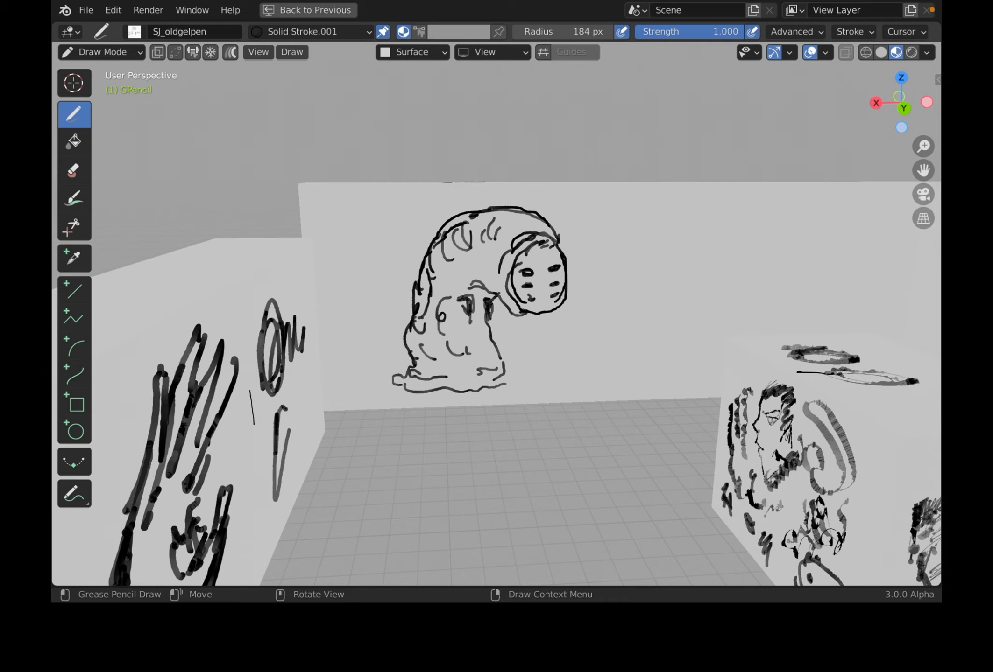
- Draw a lumpy blob creature with five round eyes on the wall beside the hunched slug-like creature, and save the file
middle_click_drag(550, 253, 440, 283, "shift")
scroll(448, 286, "up", 1)
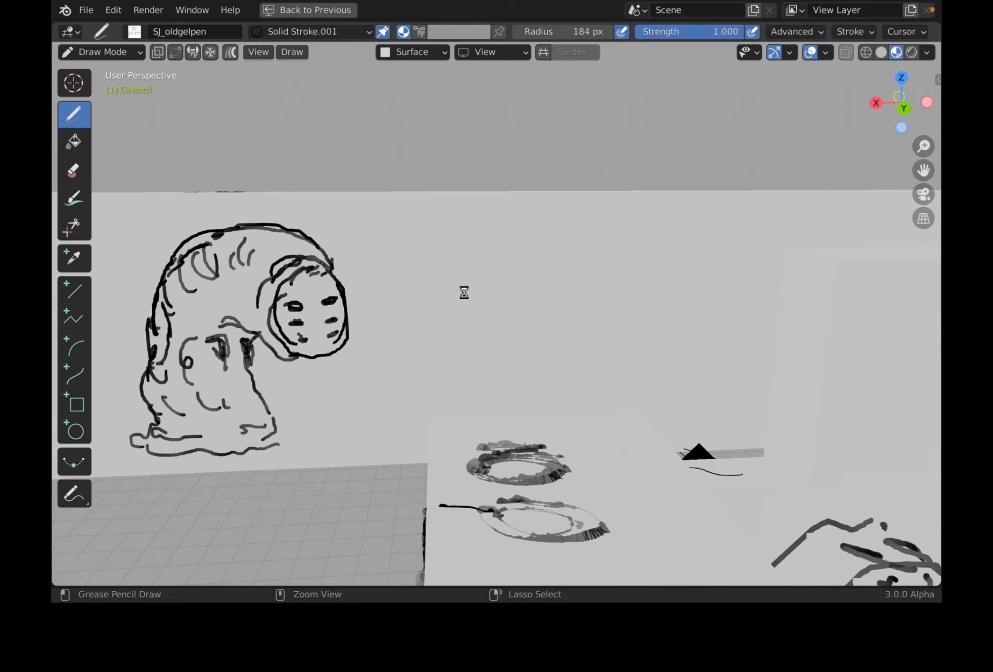
key("ctrl+s")
scroll(463, 293, "up", 1)
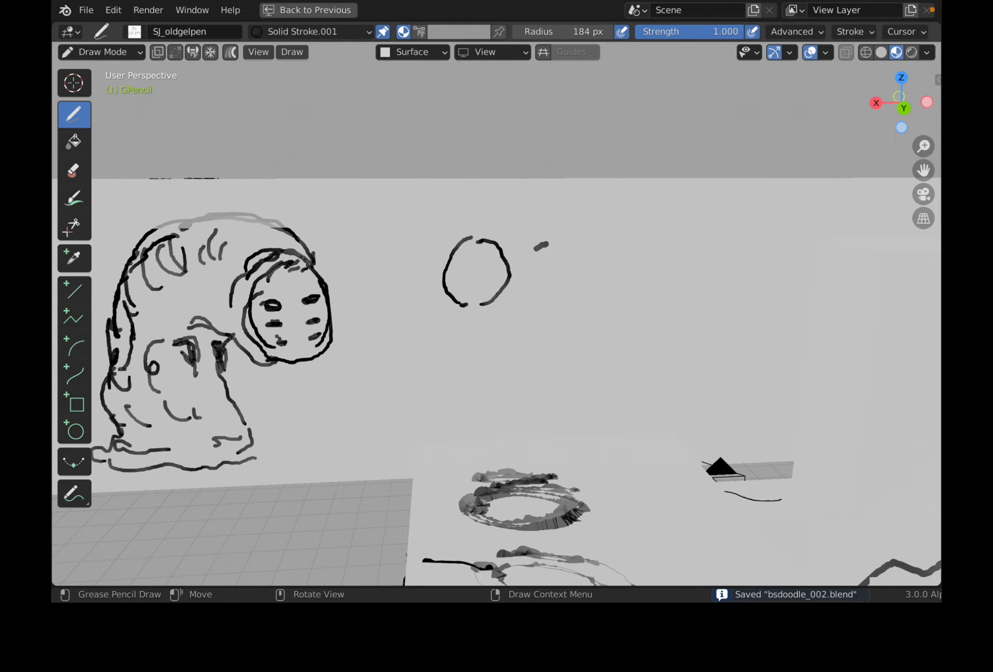
left_click_drag(547, 284, 556, 237)
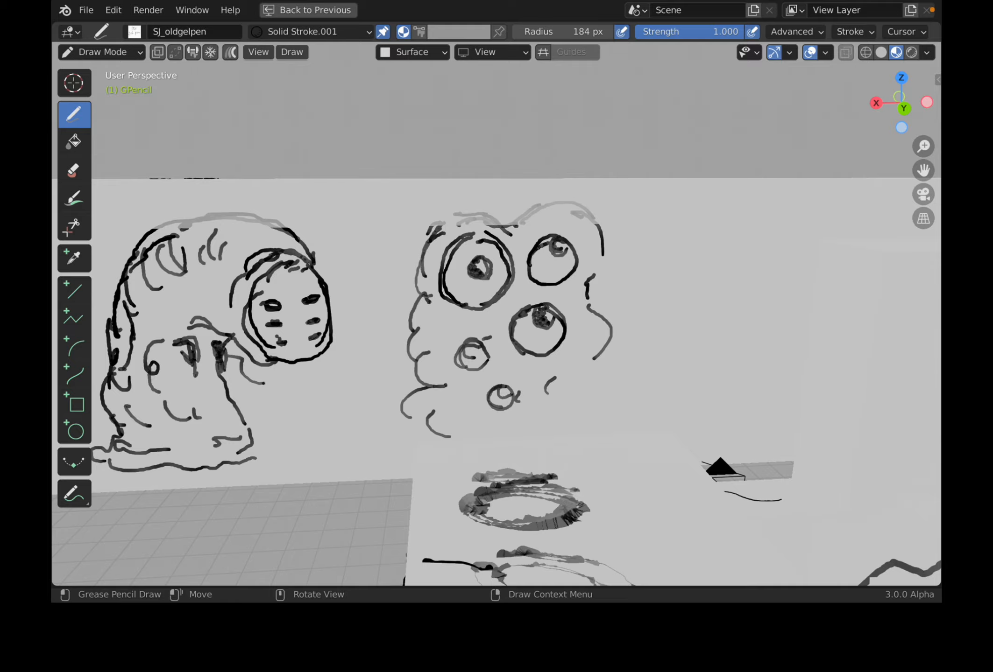
scroll(280, 380, "down", 4)
key("ctrl+s")
- Examine the doodled walls of the whole scene from several angles, ending on the front wall with the animals
middle_click_drag(406, 375, 690, 365)
scroll(537, 368, "down", 6)
scroll(667, 351, "up", 2)
scroll(515, 344, "down", 1)
middle_click_drag(270, 366, 318, 376)
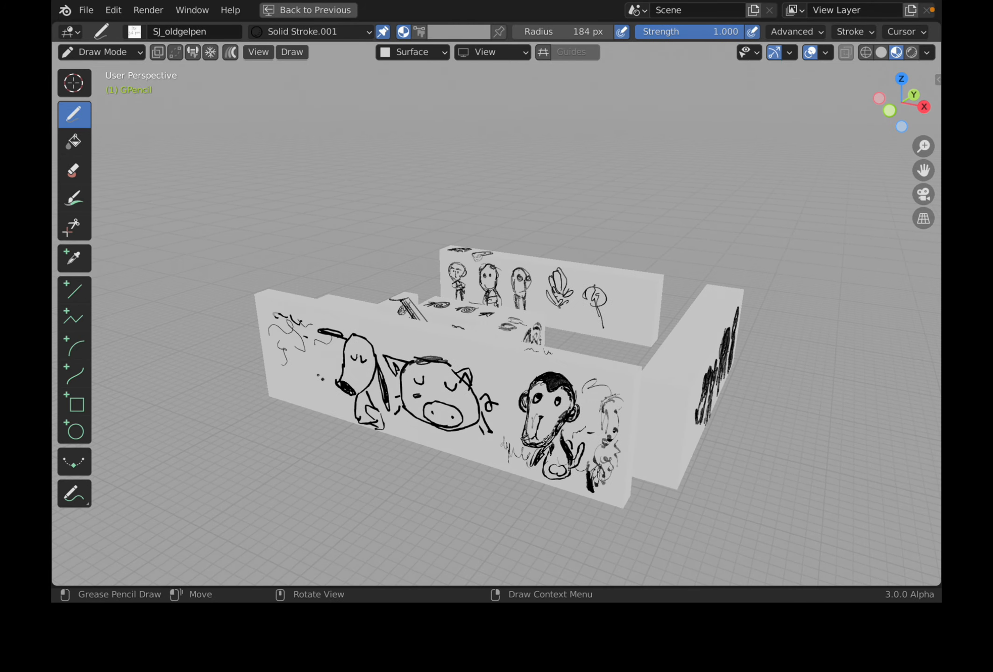
middle_click_drag(316, 442, 369, 426)
middle_click_drag(485, 423, 463, 380)
scroll(435, 402, "up", 2)
scroll(460, 380, "down", 1)
- Switch from Draw Mode to Object Mode and restore the full workspace layout
left_click(103, 53)
left_click(104, 69)
scroll(399, 237, "down", 3)
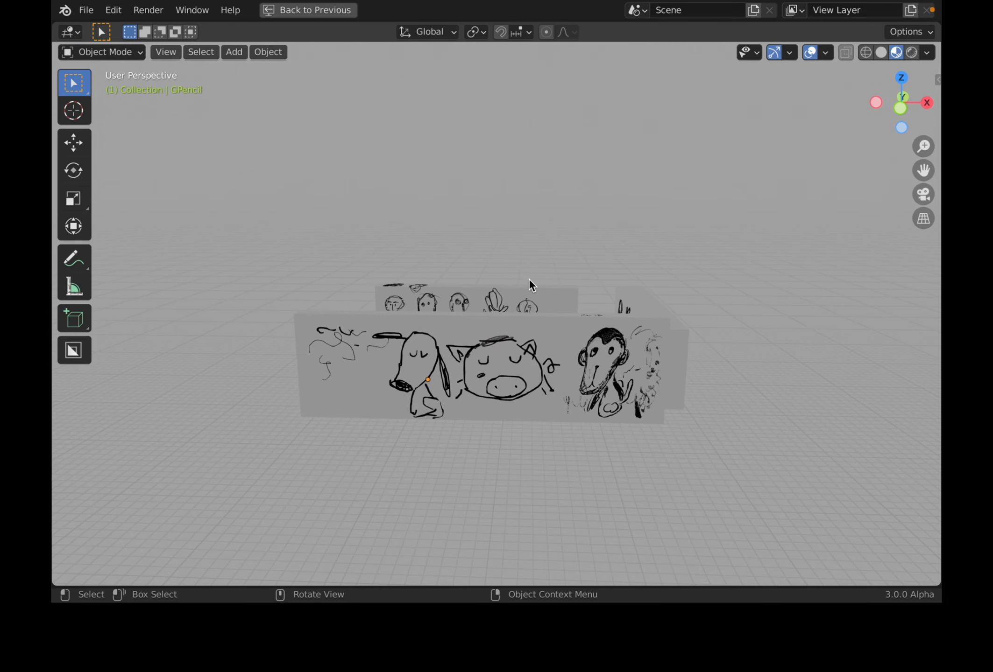
key("ctrl+space")
mouse_move(529, 278)
middle_mouse_down()
mouse_move(560, 303)
mouse_move(387, 226)
mouse_move(467, 219)
mouse_move(629, 261)
mouse_move(480, 260)
middle_mouse_up()
- Add a Noise modifier to the GPencil object
left_click(825, 88)
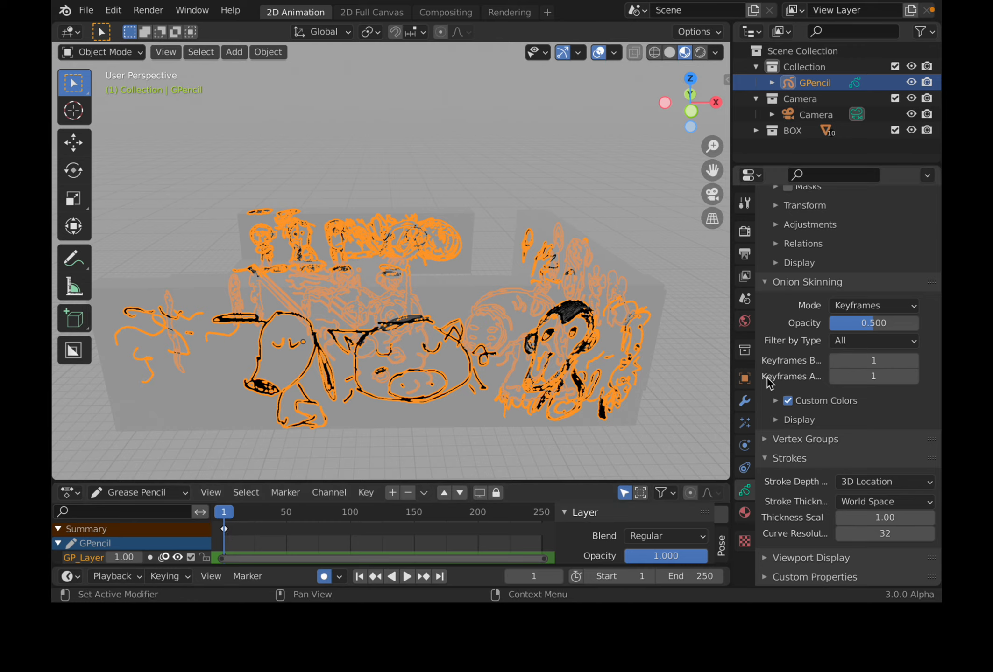
left_click(745, 402)
left_click(794, 229)
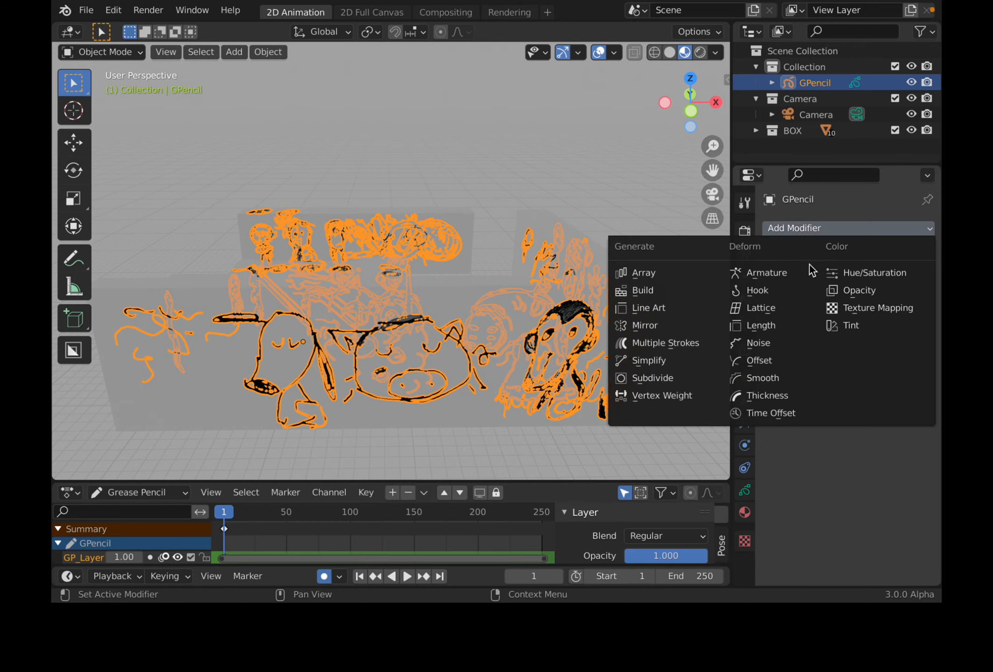
left_click(785, 338)
left_click(617, 229)
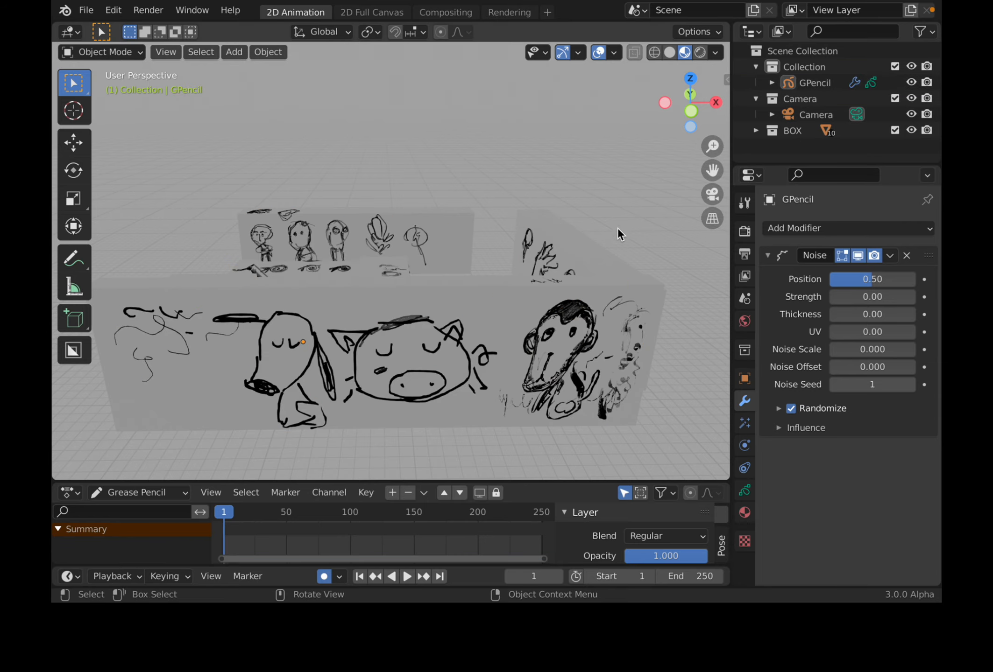
- Play the animation to check the line jitter around the scene, stop it and return to frame 1
key("space")
middle_click_drag(611, 252, 472, 369)
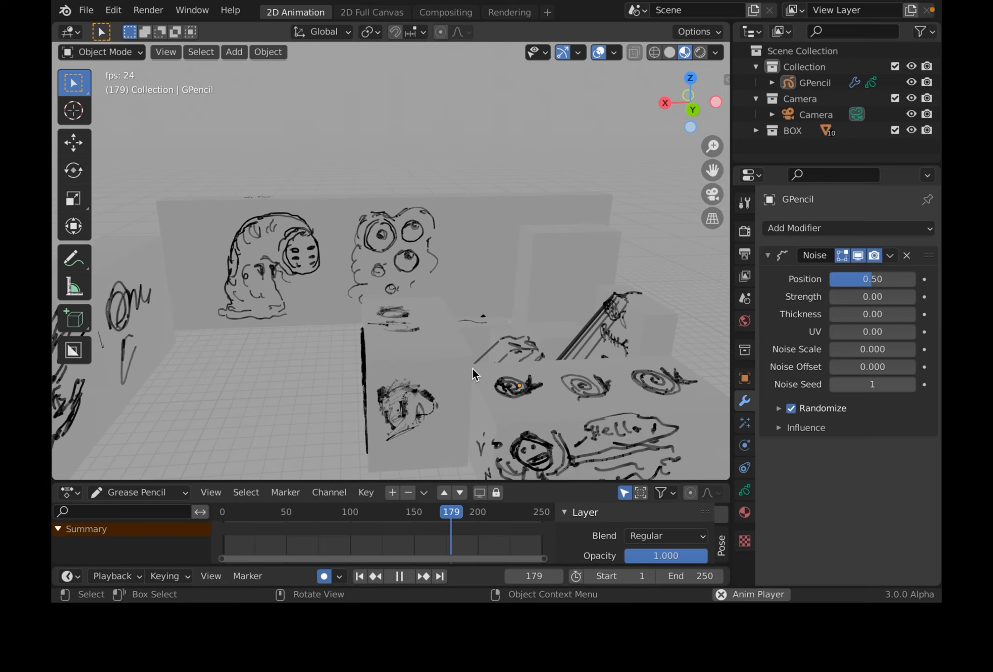
scroll(477, 368, "down", 2)
middle_click_drag(589, 290, 560, 313)
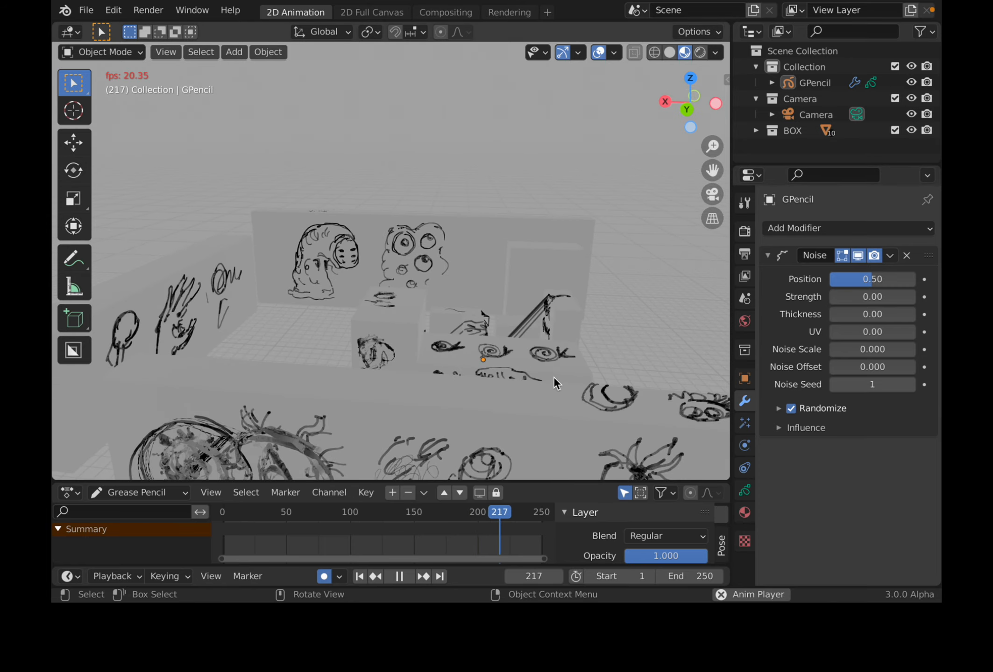
left_click(402, 581)
left_click(360, 578)
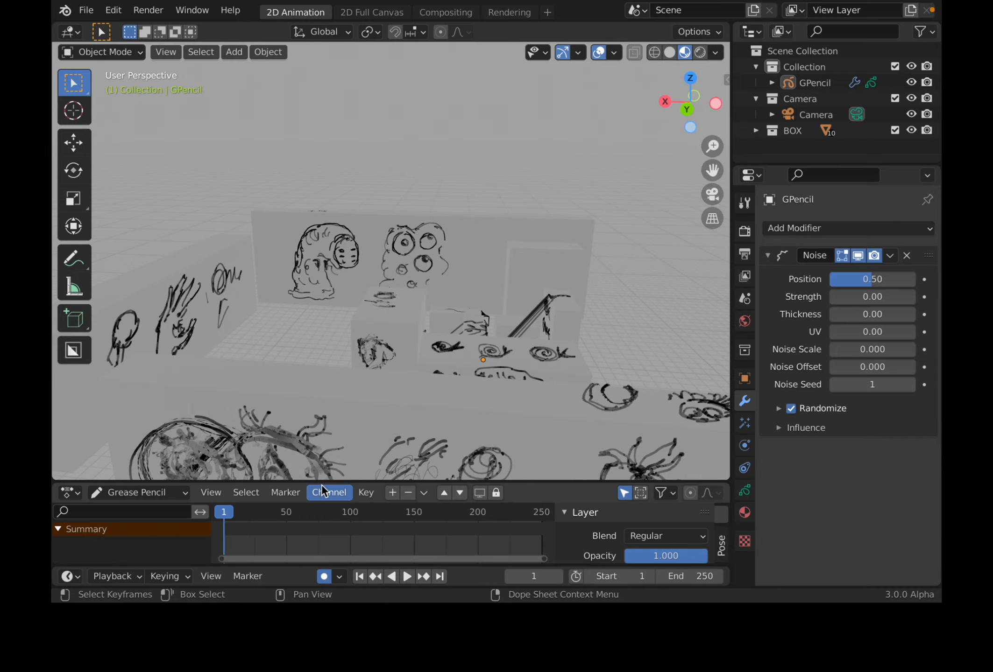
- Make the animation editor slightly taller, bring the whole scene into view and save the file
left_click_drag(334, 480, 359, 465)
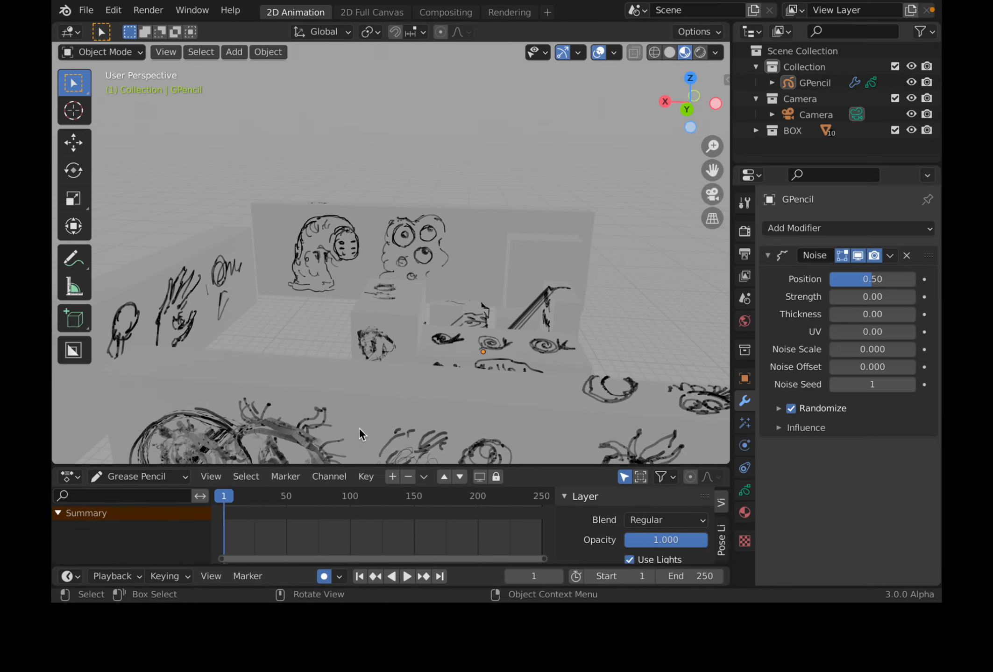
scroll(454, 292, "down", 3)
middle_click_drag(437, 303, 496, 272)
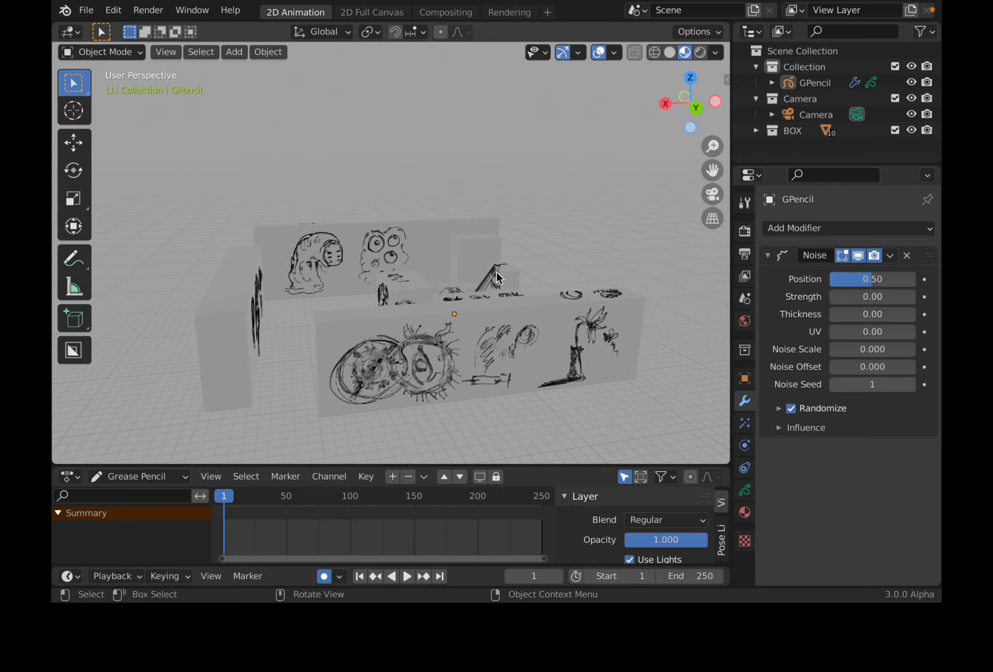
key("ctrl+s")
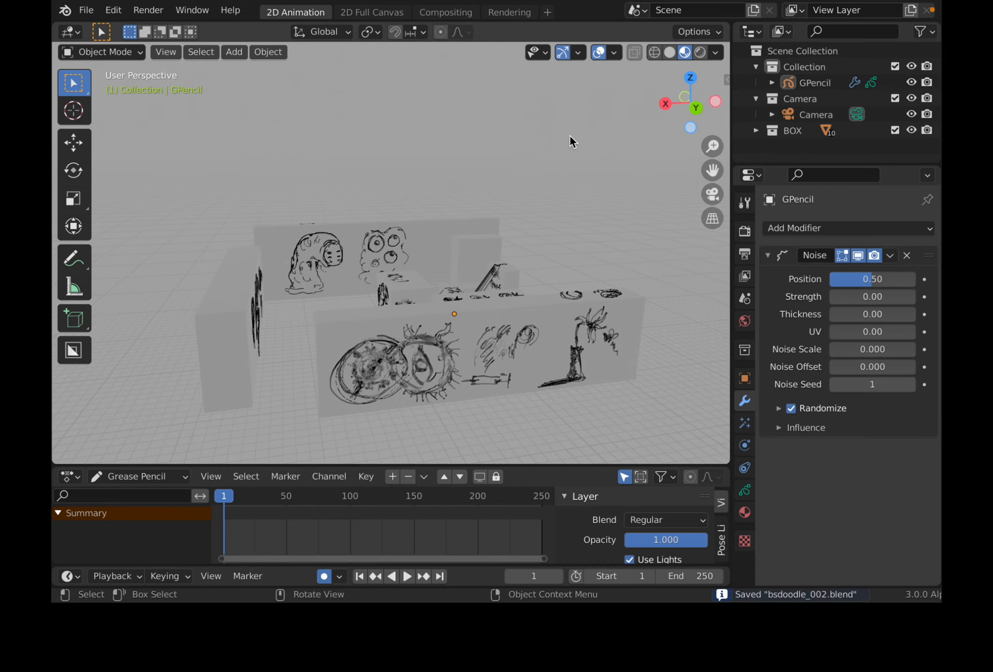
- Check the current framing through the camera, return to a perspective view of the walls and save the file
left_click(712, 194)
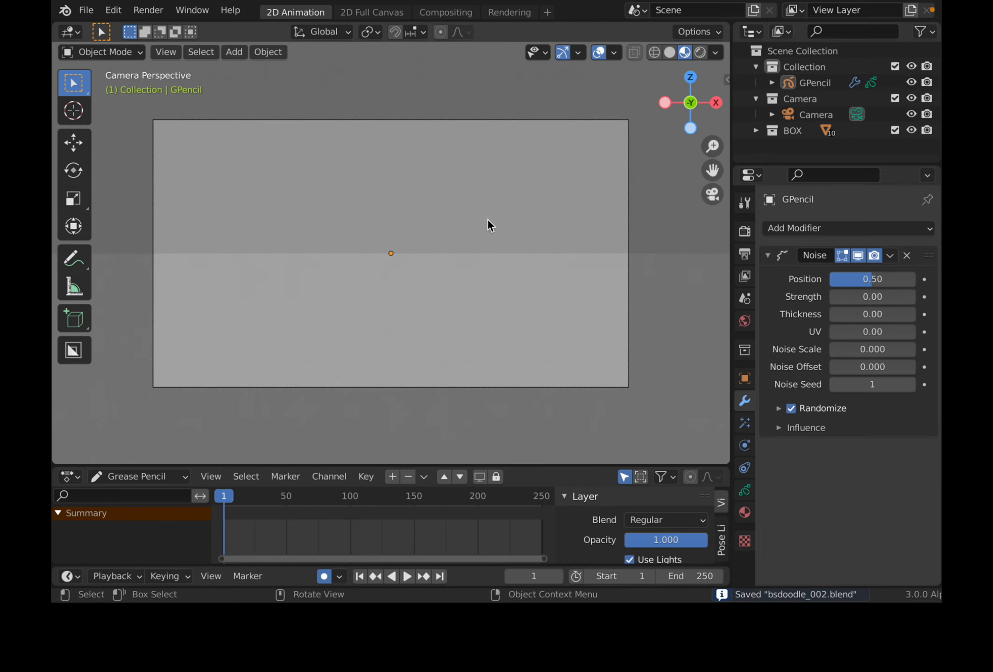
scroll(488, 223, "down", 7)
scroll(418, 253, "up", 3)
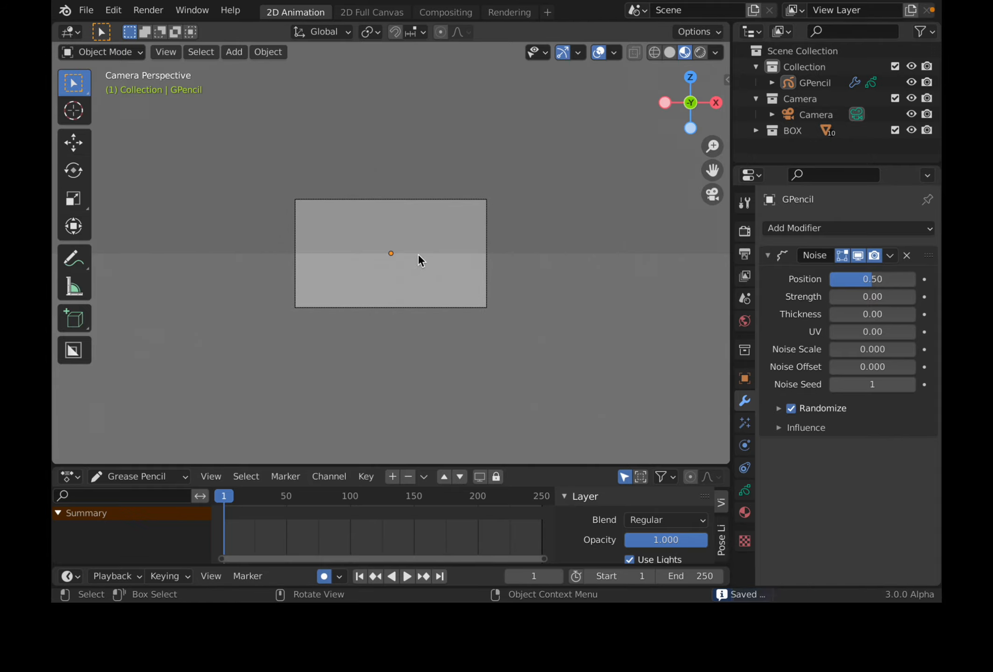
mouse_move(418, 253)
middle_mouse_down()
mouse_move(406, 307)
mouse_move(456, 294)
mouse_move(528, 335)
mouse_move(363, 274)
mouse_move(503, 254)
middle_mouse_up()
scroll(407, 305, "down", 5)
scroll(457, 299, "down", 5)
scroll(418, 256, "up", 6)
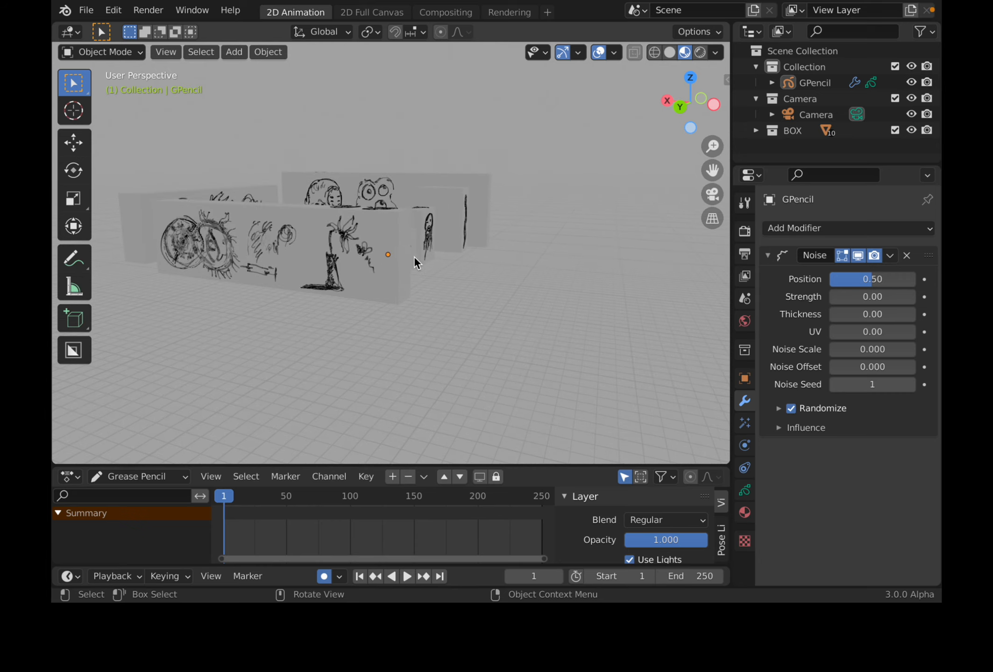
key("ctrl+s")
mouse_move(361, 252)
middle_mouse_down("shift")
mouse_move(529, 277)
mouse_move(492, 273)
middle_mouse_up("shift")
scroll(491, 268, "down", 2)
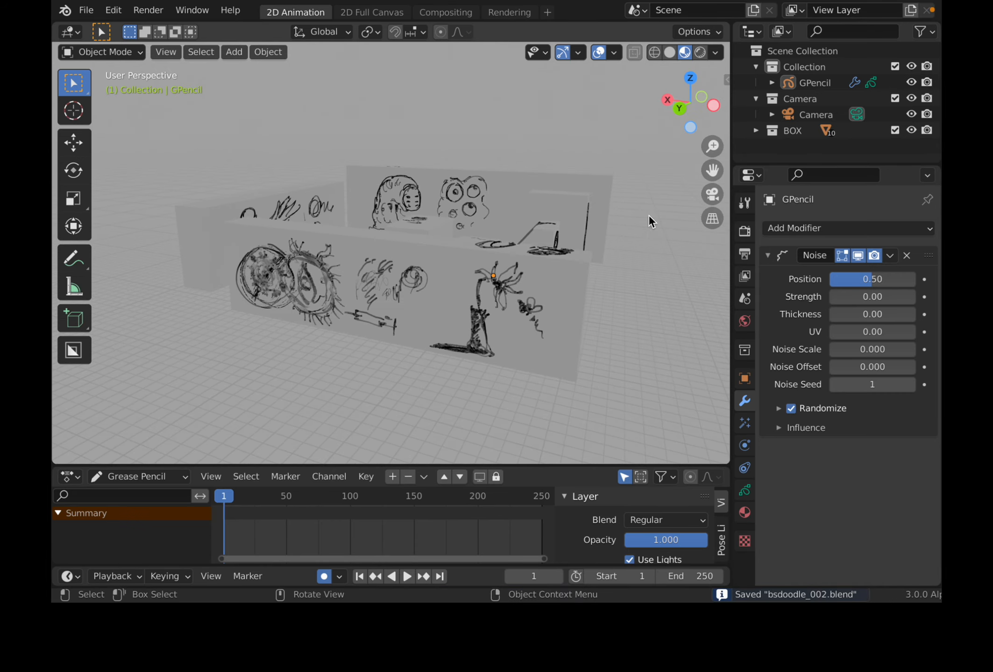
- Select the Camera object, widen the viewport and show the sidebar with the camera's transform values
left_click(816, 114)
left_click_drag(731, 141, 799, 98)
left_click(795, 85)
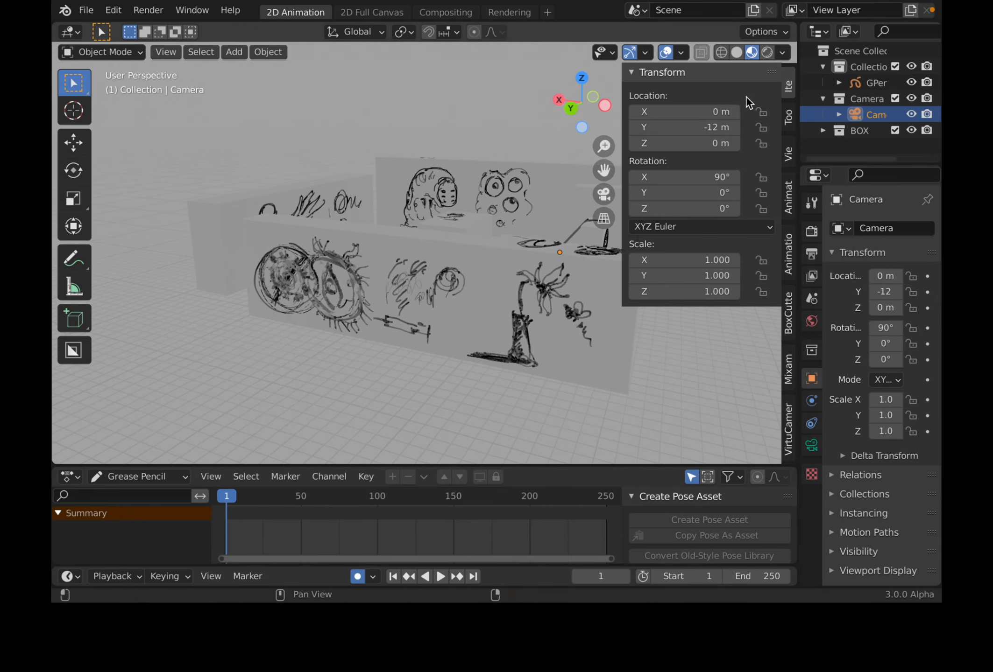
scroll(507, 243, "down", 1)
middle_click_drag(495, 263, 484, 273)
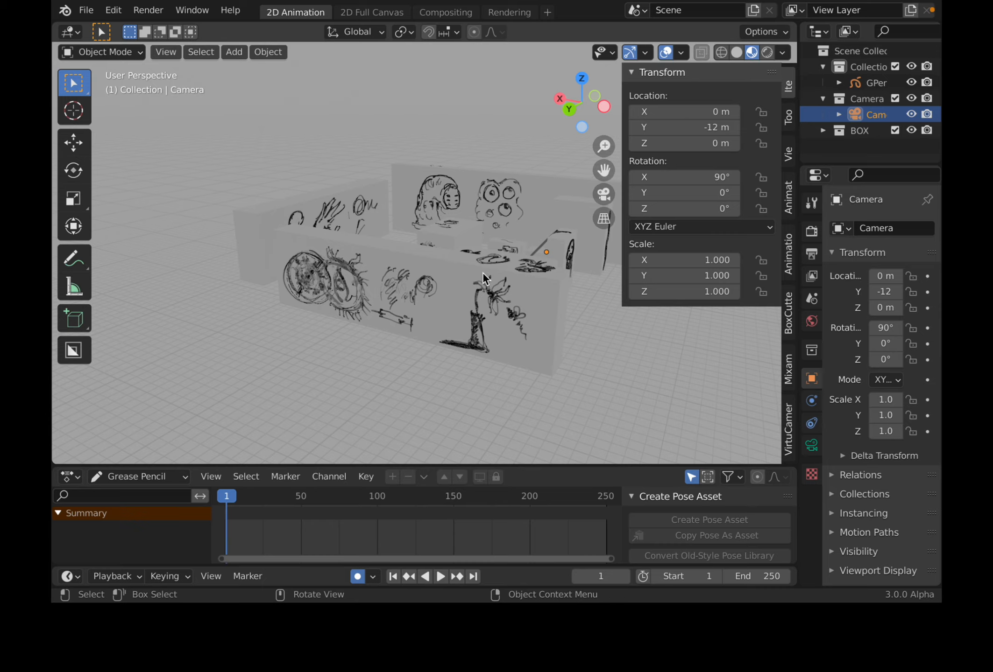
scroll(411, 255, "up", 3)
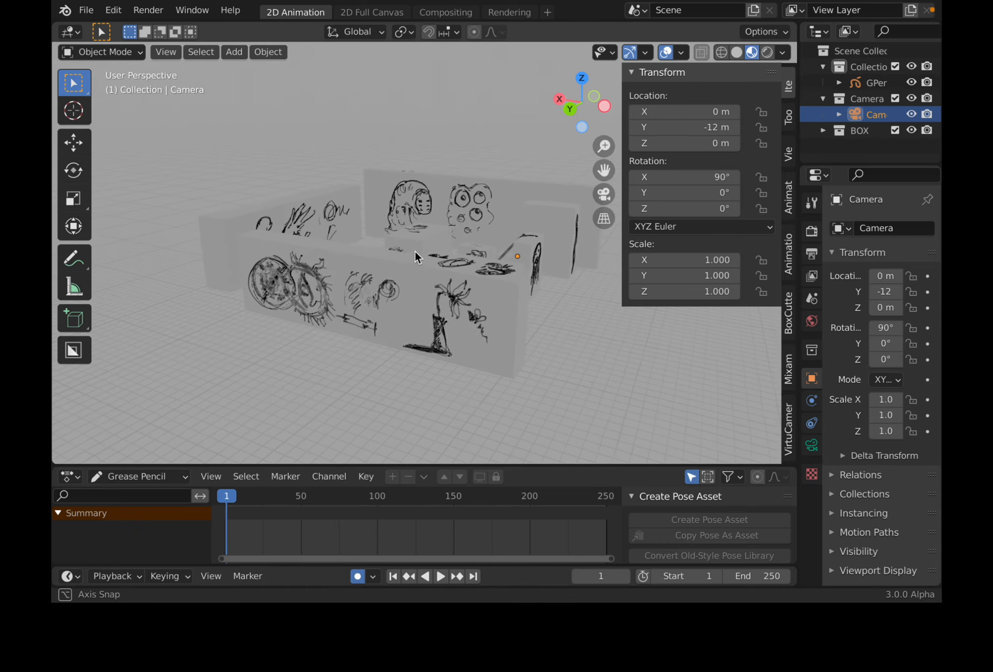
- Look through the camera and enable the Camera to View lock
left_click(608, 193)
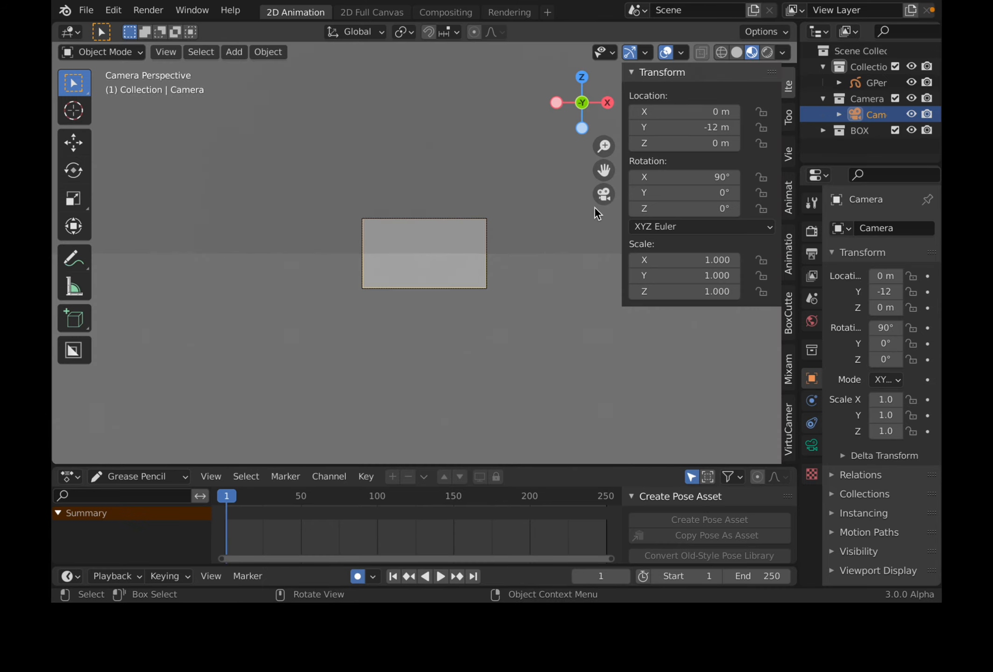
scroll(539, 229, "up", 3)
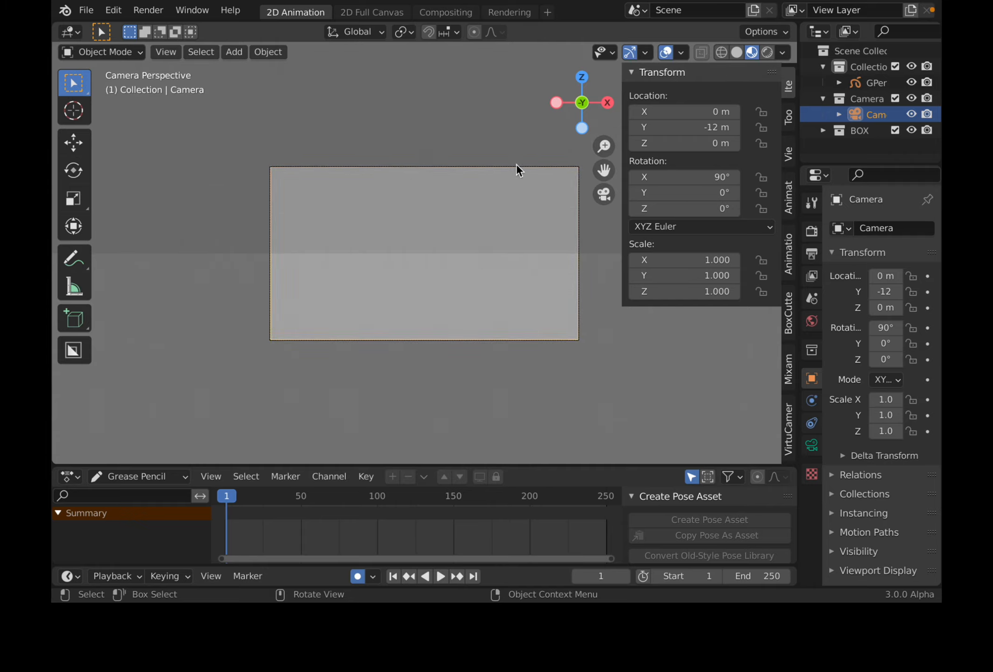
left_click(788, 154)
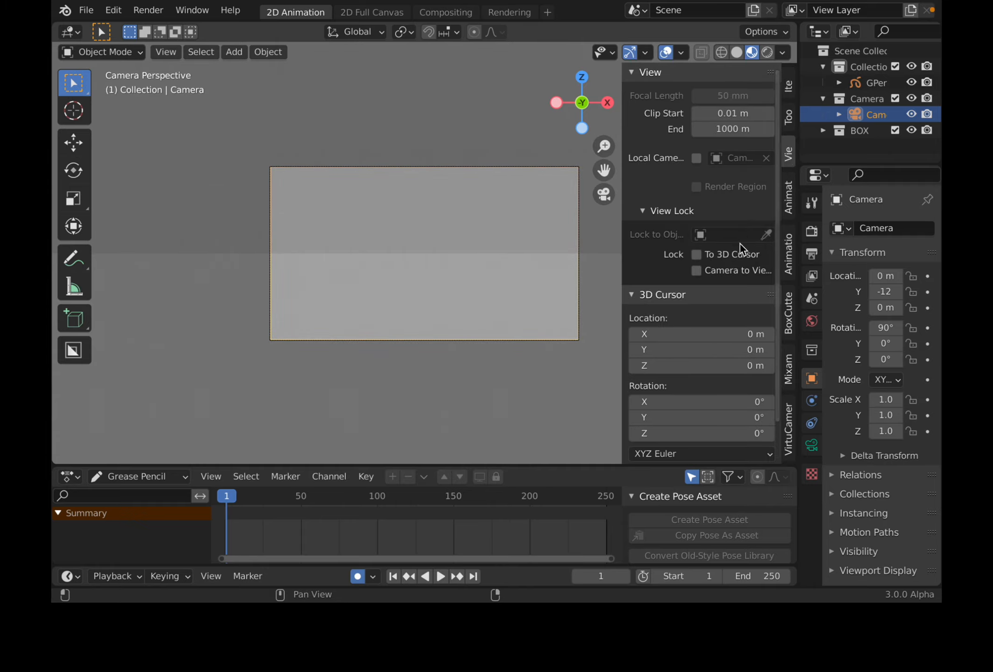
left_click_drag(625, 220, 568, 222)
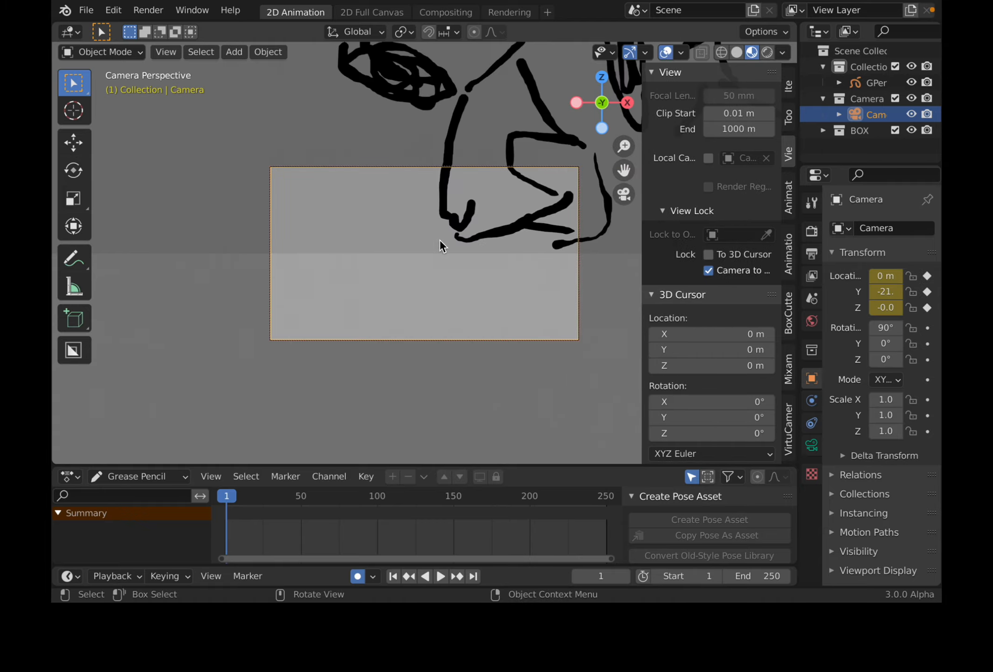
- Pull the camera back and aim it so the front wall with the dog, pig and monkey fills the frame's width
scroll(396, 250, "down", 3)
scroll(395, 253, "up", 2)
middle_click_drag(447, 238, 390, 273, "shift")
scroll(390, 273, "down", 1)
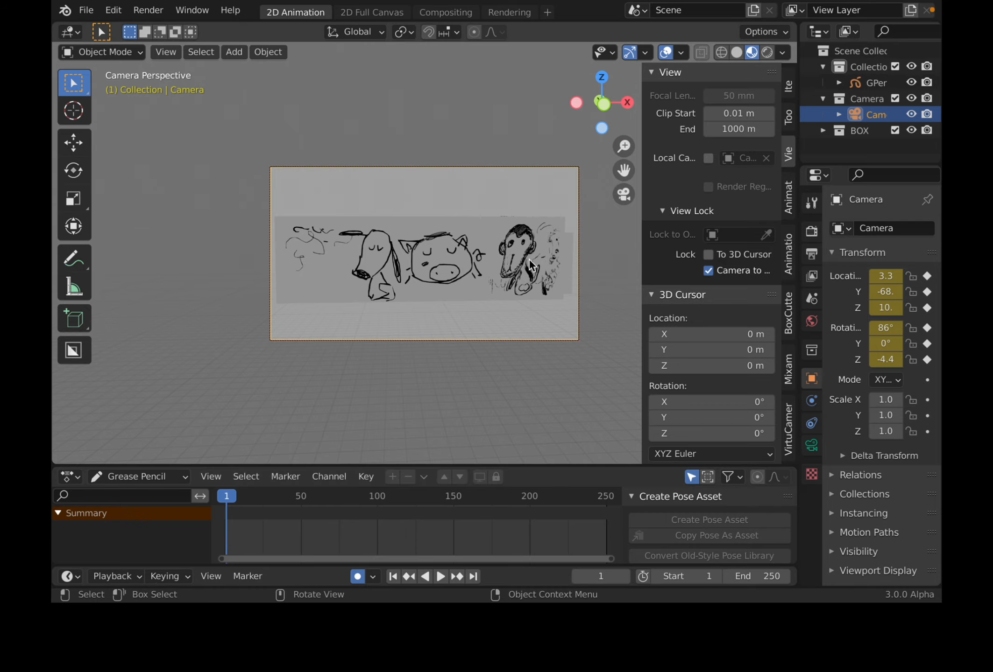
- Insert a Location & Rotation keyframe for the camera at frame 1
key("i")
left_click(486, 276)
key("i")
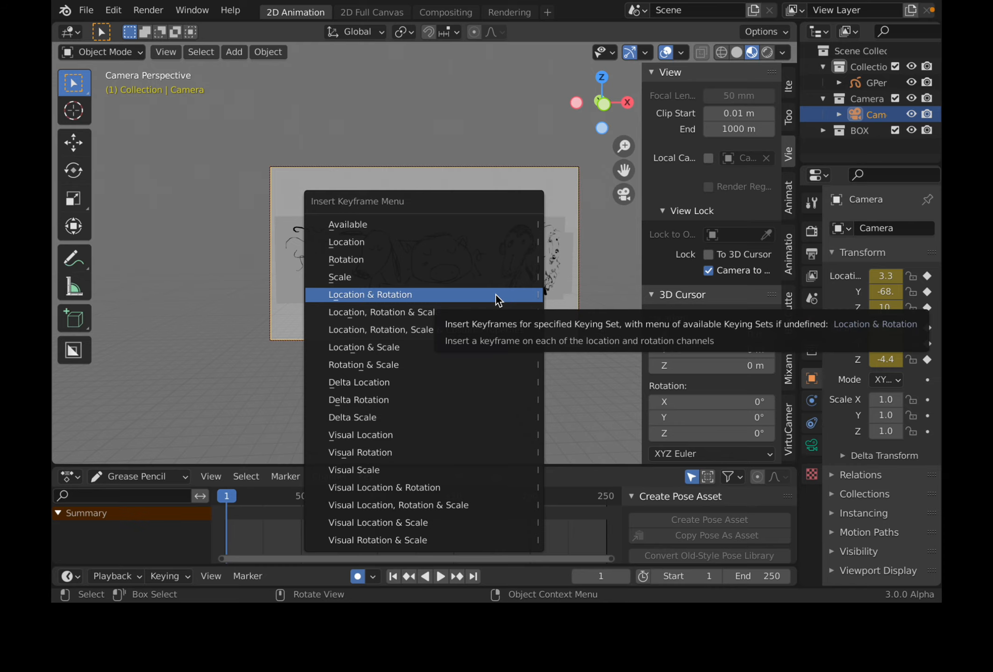
left_click(470, 295)
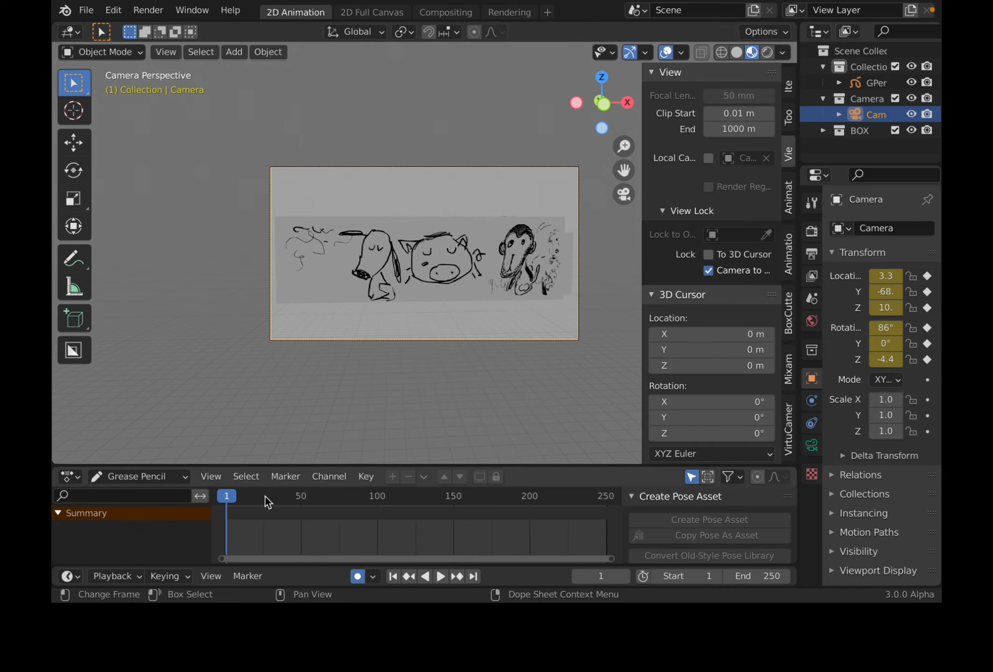
- Enlarge the dope sheet and timeline areas so the timeline's keyframe track is shown
left_click_drag(379, 465, 193, 439)
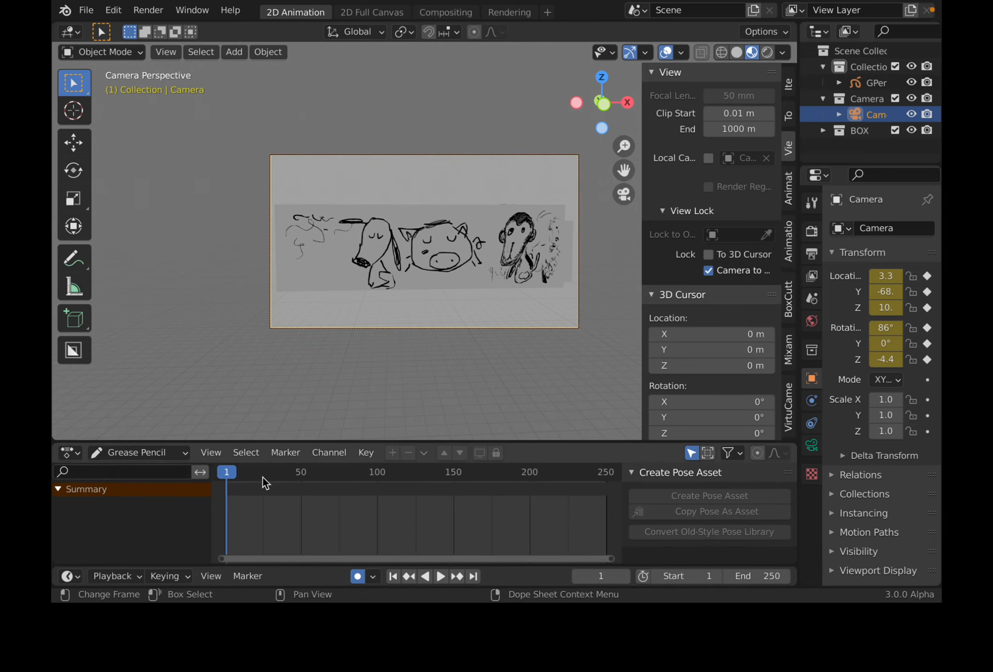
left_click_drag(566, 442, 565, 418)
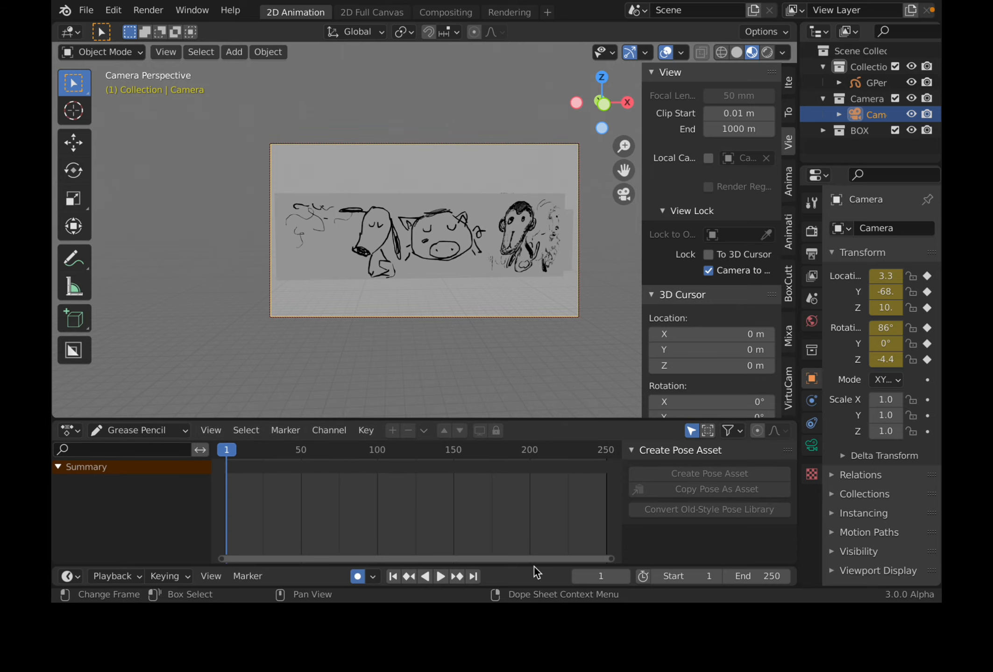
left_click_drag(533, 566, 539, 514)
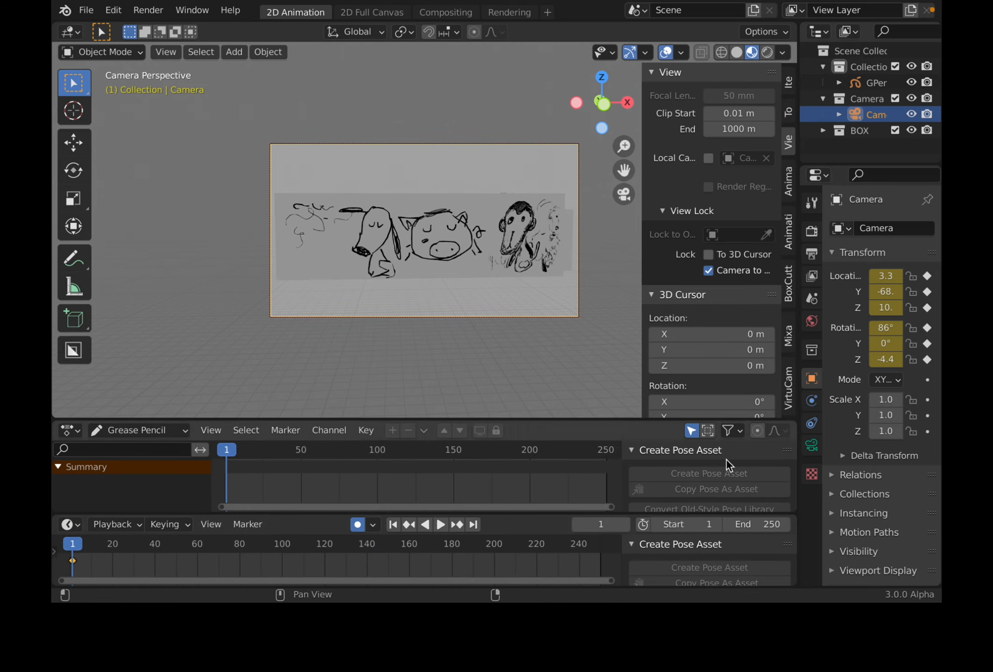
- Widen the 3D viewport and play the camera animation from frame 1
left_click_drag(797, 401, 837, 401)
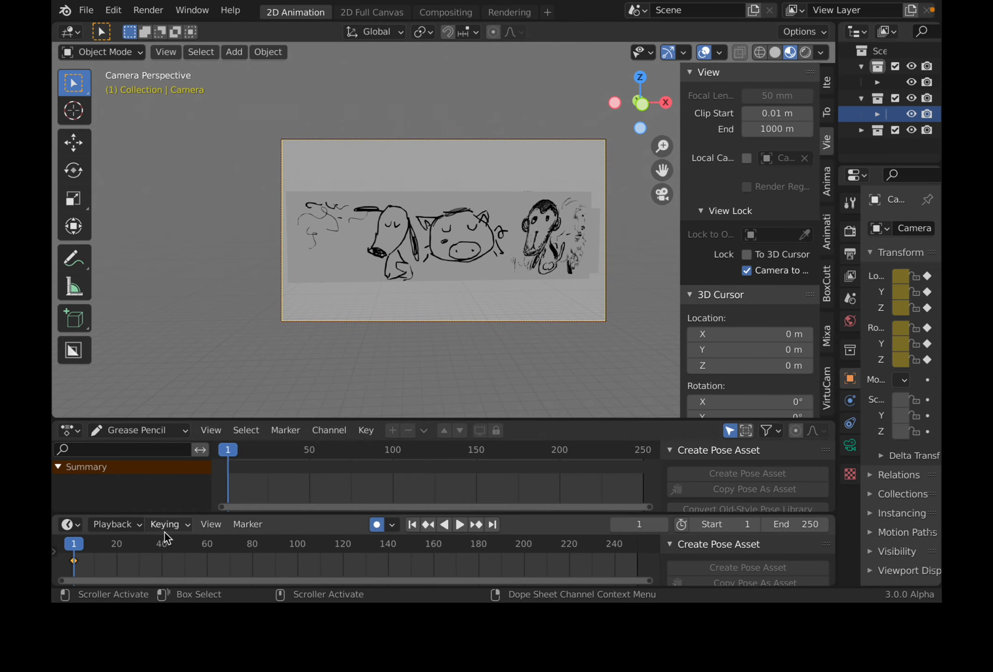
key("space")
left_click(74, 545)
key("space")
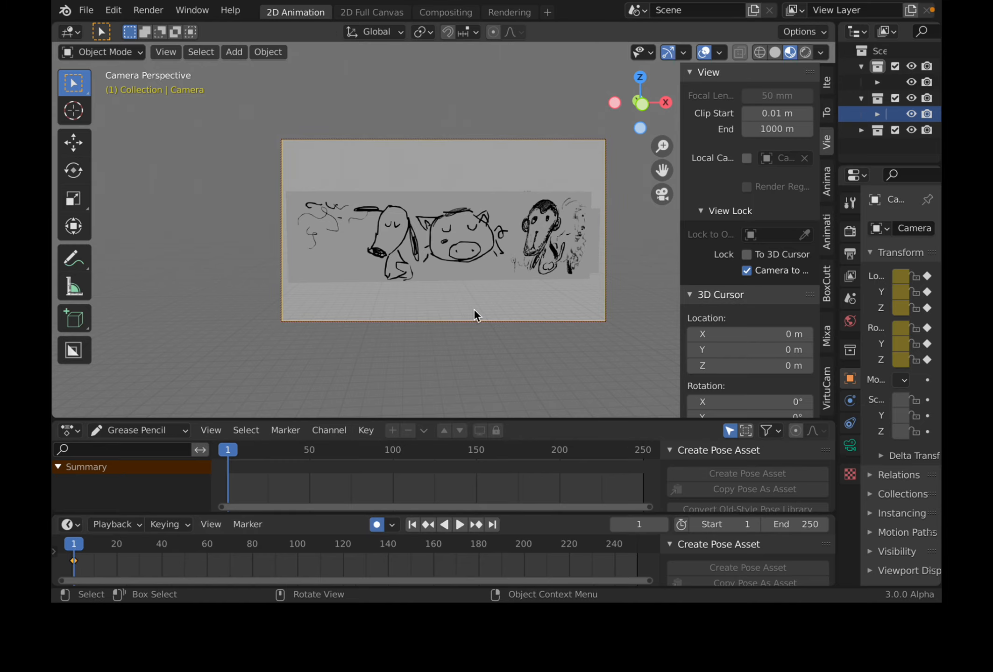
- Key the camera at frame 20 facing the octopus and cactus boxes, and at frame 11 on a pulled-back view around the front wall's corner
left_click(114, 544)
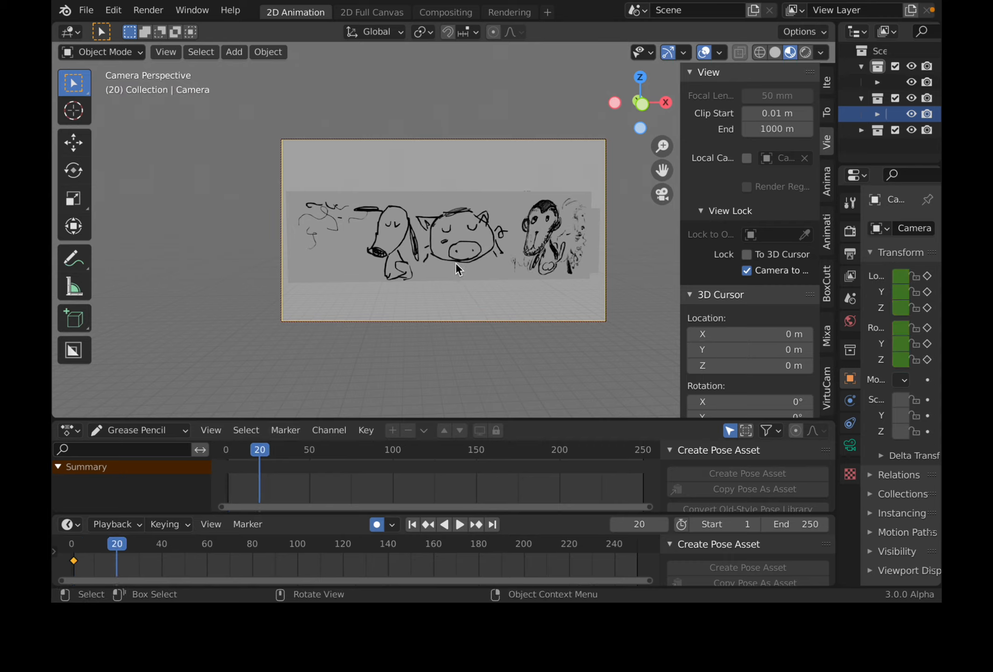
middle_click_drag(427, 266, 566, 233)
left_click_drag(120, 545, 97, 544)
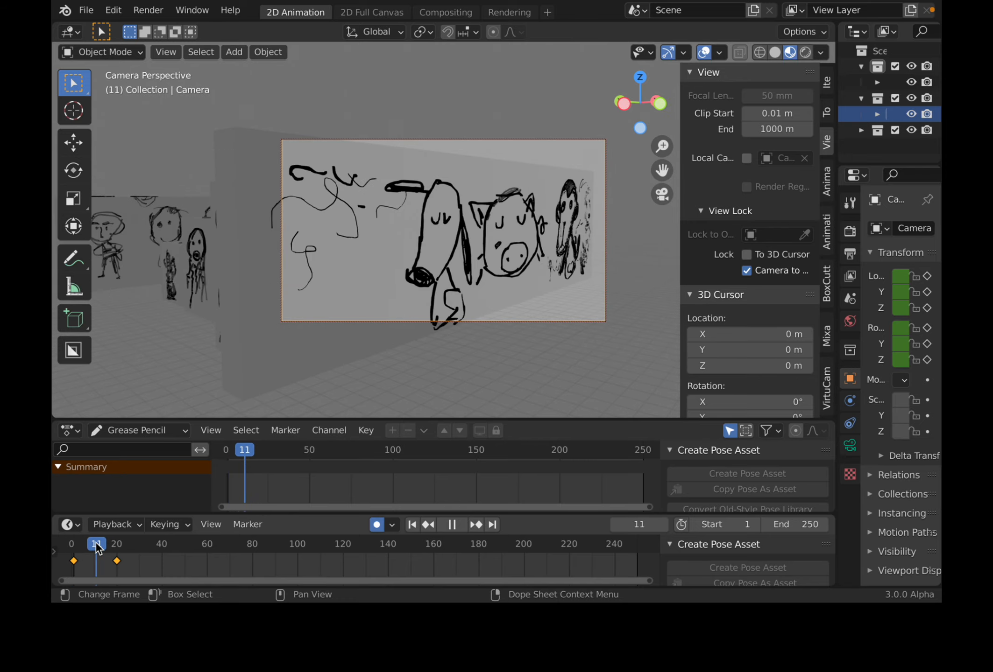
scroll(452, 314, "down", 4)
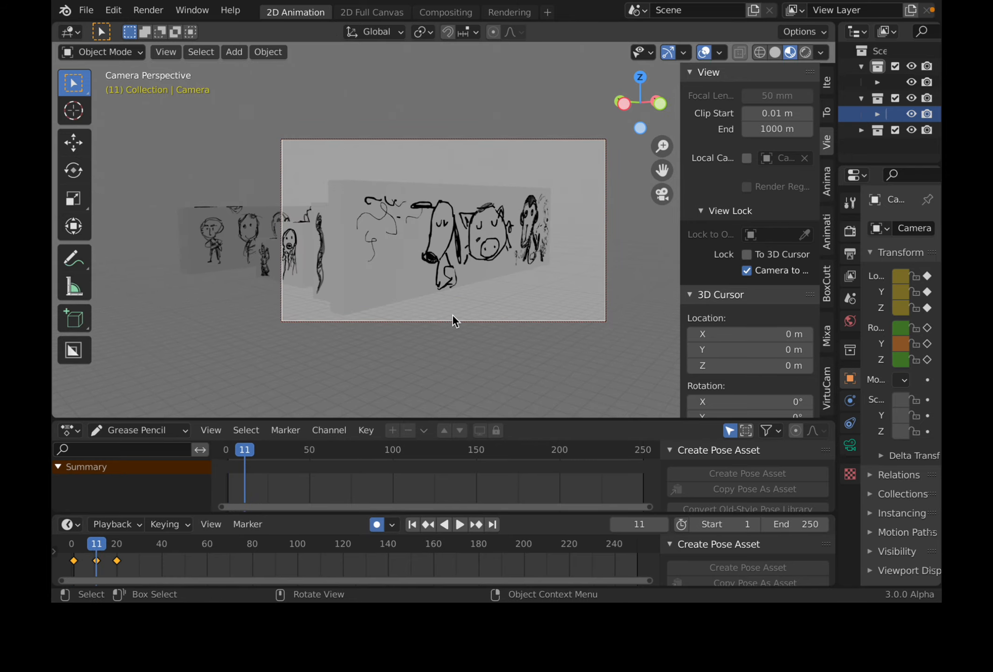
middle_click_drag(457, 313, 506, 305, "shift")
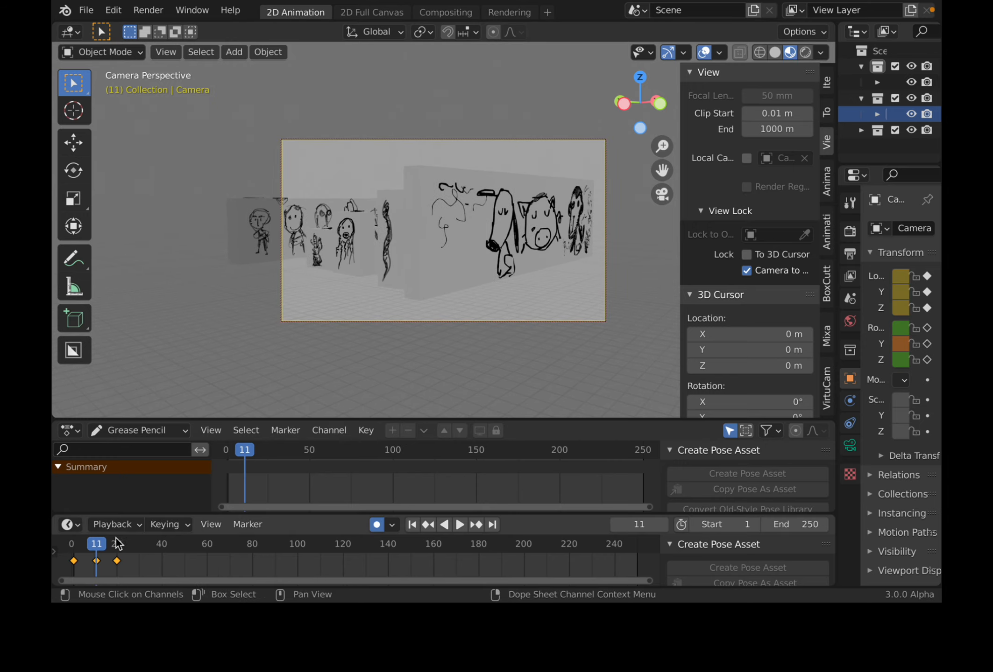
- Insert a Location & Rotation keyframe for the camera at frame 40 to hold the octopus and cactus view
key("space")
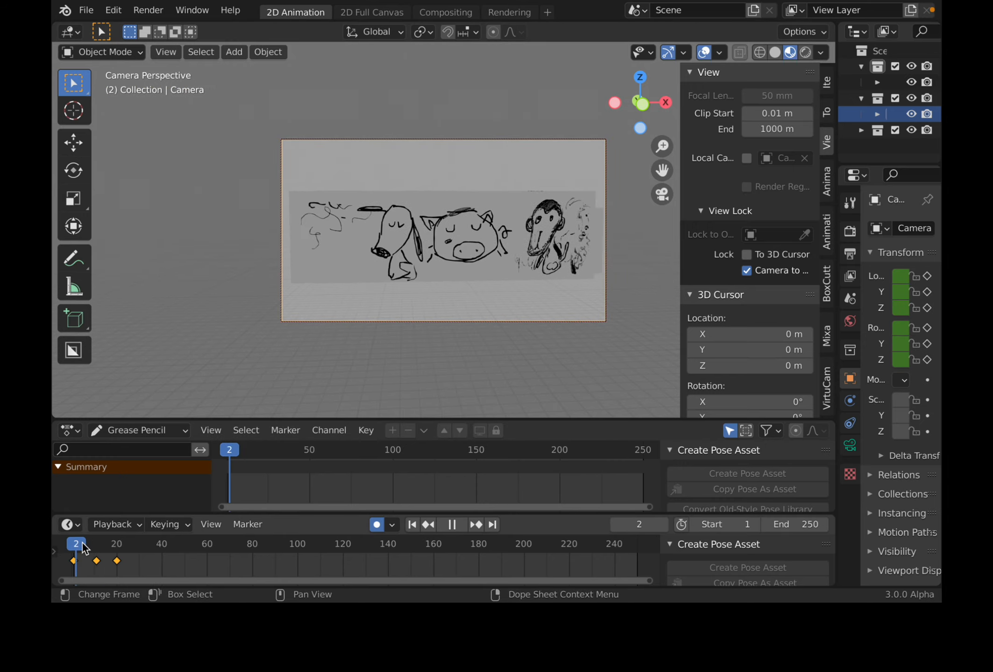
left_click_drag(116, 548, 163, 548)
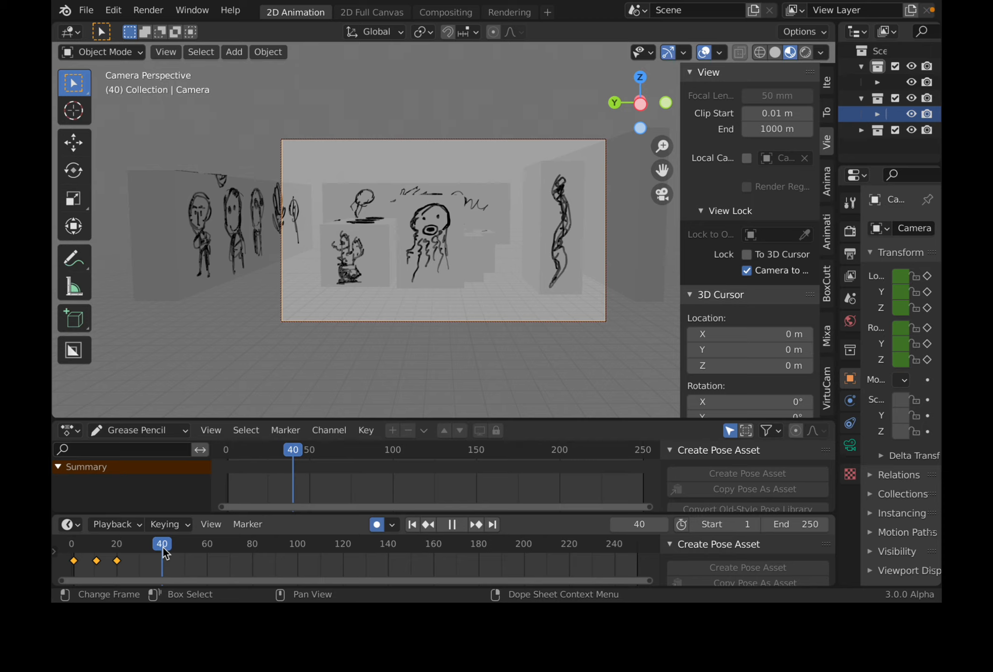
key("i")
left_click(486, 264)
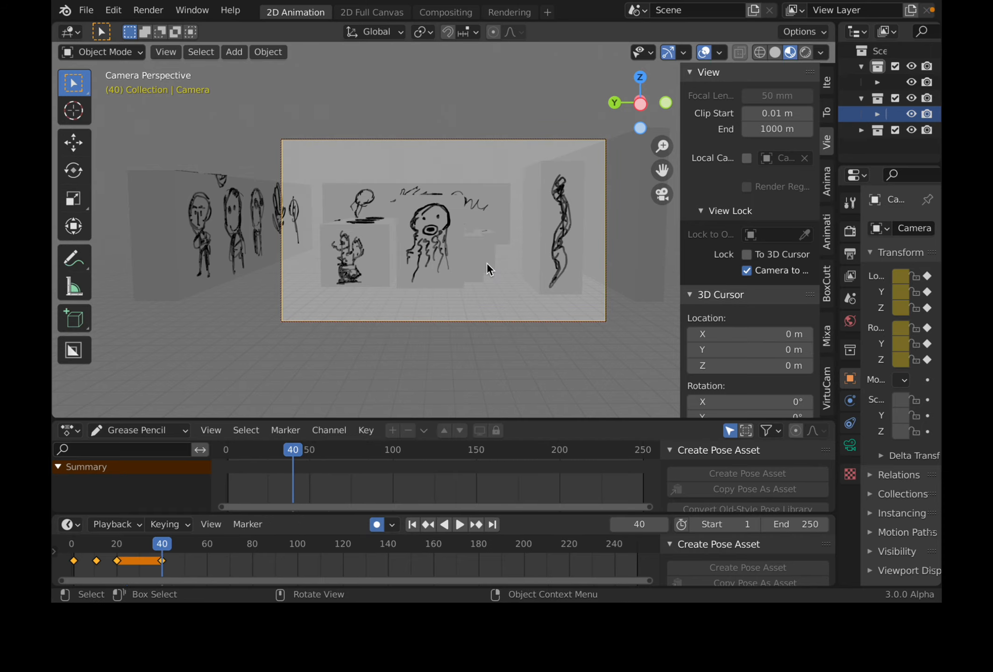
- At frame 56, turn the camera to the wall with the three figures and plants, and duplicate that keyframe to about frame 78
left_click_drag(117, 548, 199, 547)
mouse_move(494, 333)
middle_mouse_down()
mouse_move(394, 329)
mouse_move(481, 298)
mouse_move(417, 311)
mouse_move(387, 336)
mouse_move(426, 329)
mouse_move(417, 341)
mouse_move(430, 358)
mouse_move(430, 343)
middle_mouse_up()
mouse_move(199, 547)
left_mouse_down()
mouse_move(117, 540)
mouse_move(210, 551)
left_mouse_up()
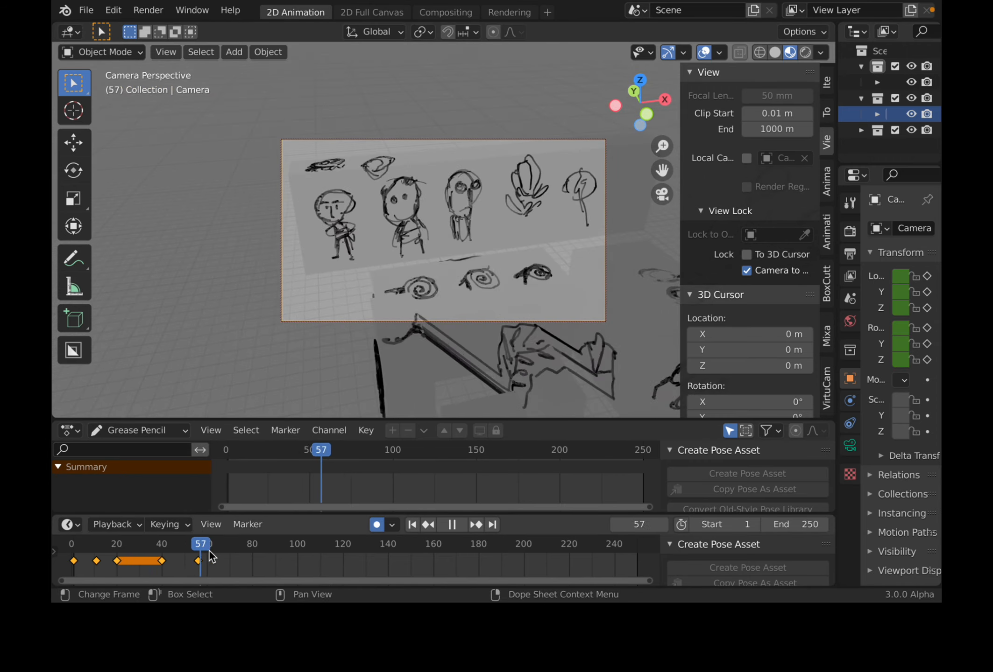
key("space")
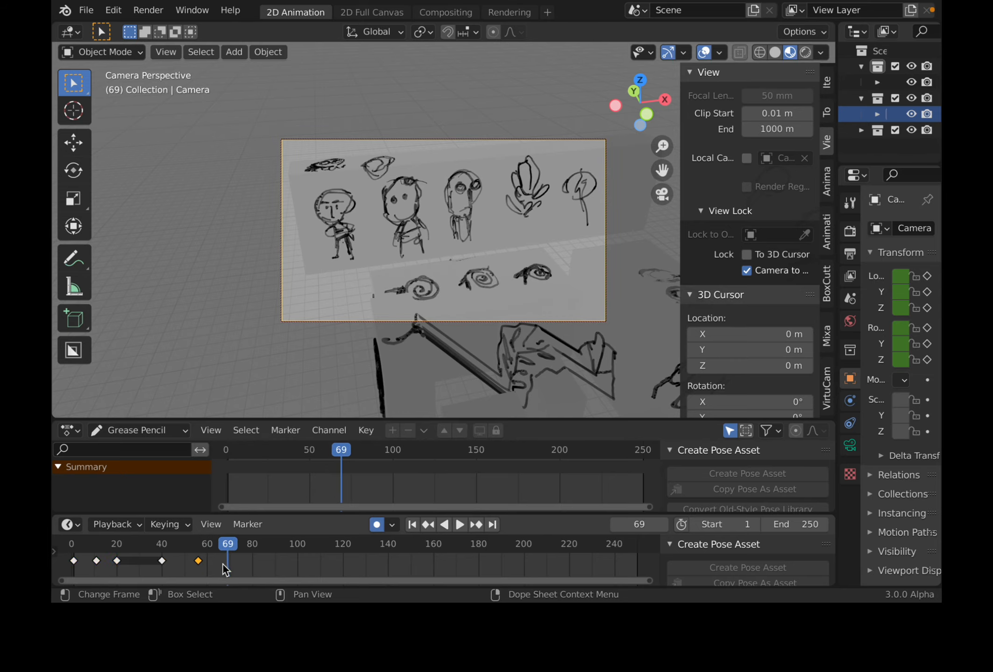
key("shift+d")
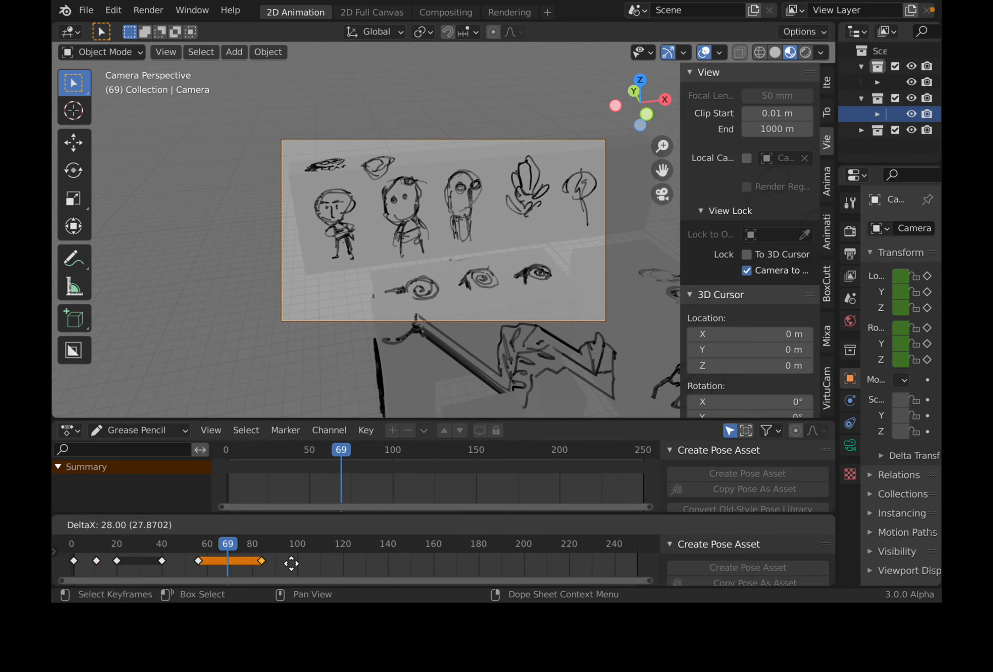
left_click(278, 563)
- At frame 99, swing the camera around to frame the tall flower drawing, and enlarge the camera frame in the viewport
left_click_drag(263, 541, 297, 544)
middle_click_drag(383, 215, 572, 176)
middle_click_drag(572, 175, 584, 192, "shift")
middle_click_drag(583, 192, 409, 209)
scroll(522, 189, "up", 3)
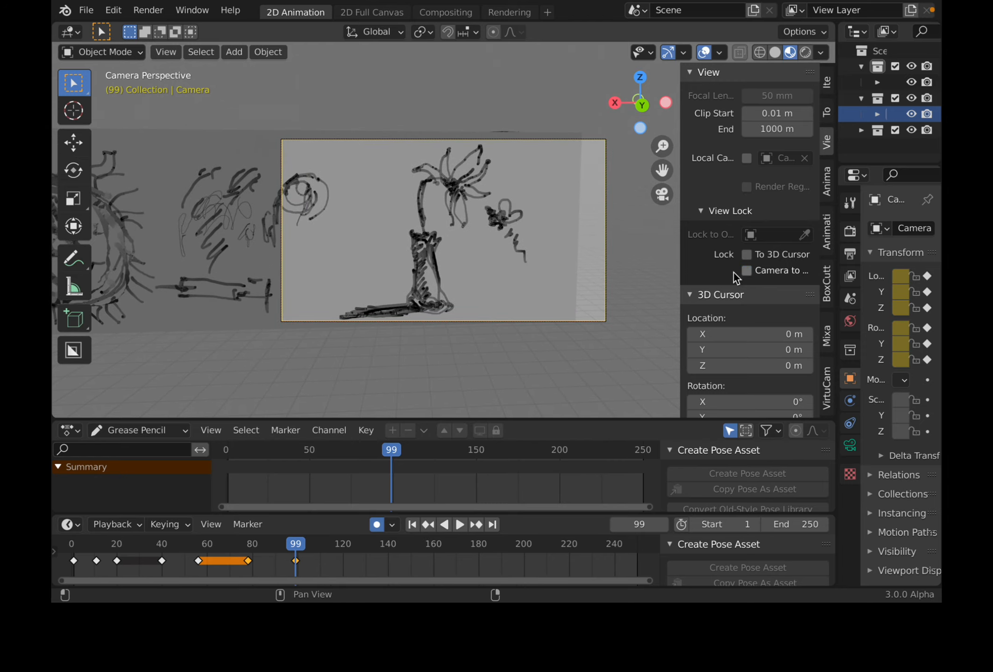
scroll(650, 256, "up", 3)
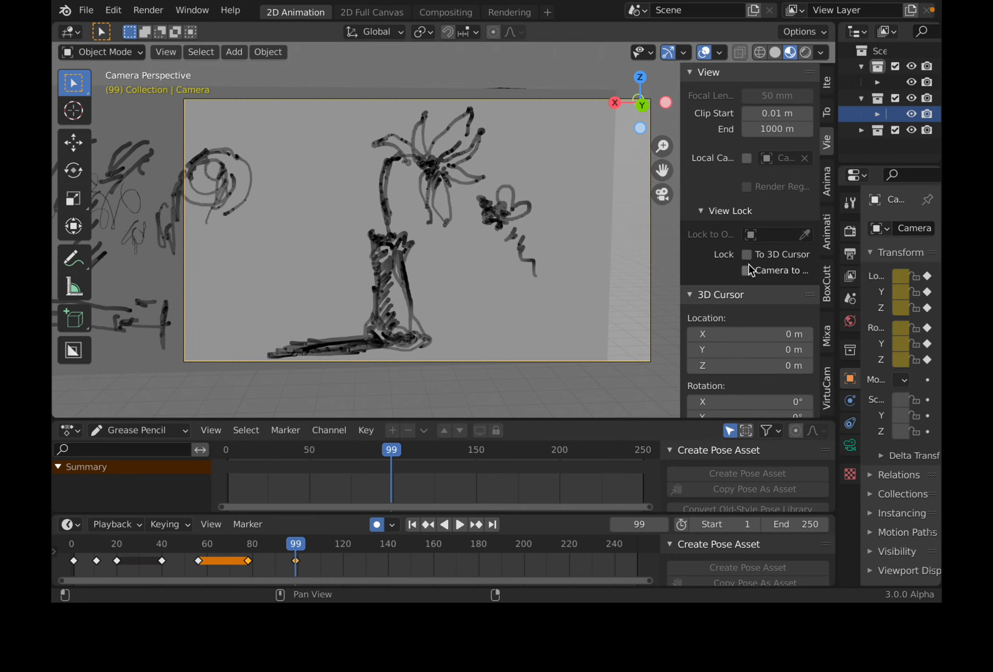
scroll(500, 272, "down", 2)
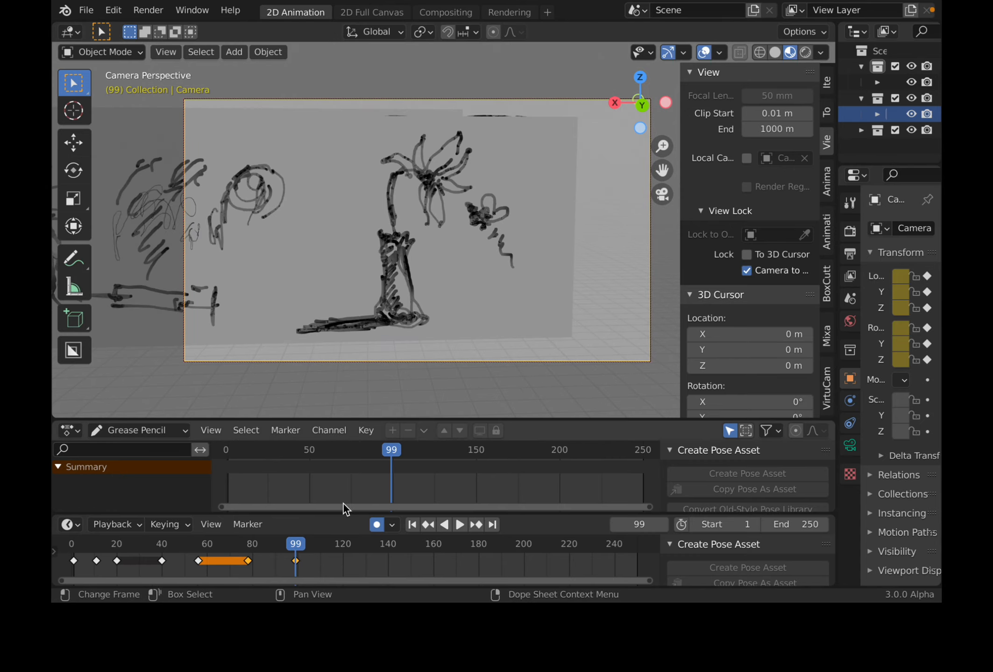
- Duplicate the camera keyframe at frame 99 to about frame 122 to hold the flower view
left_click(295, 560)
key("shift+d")
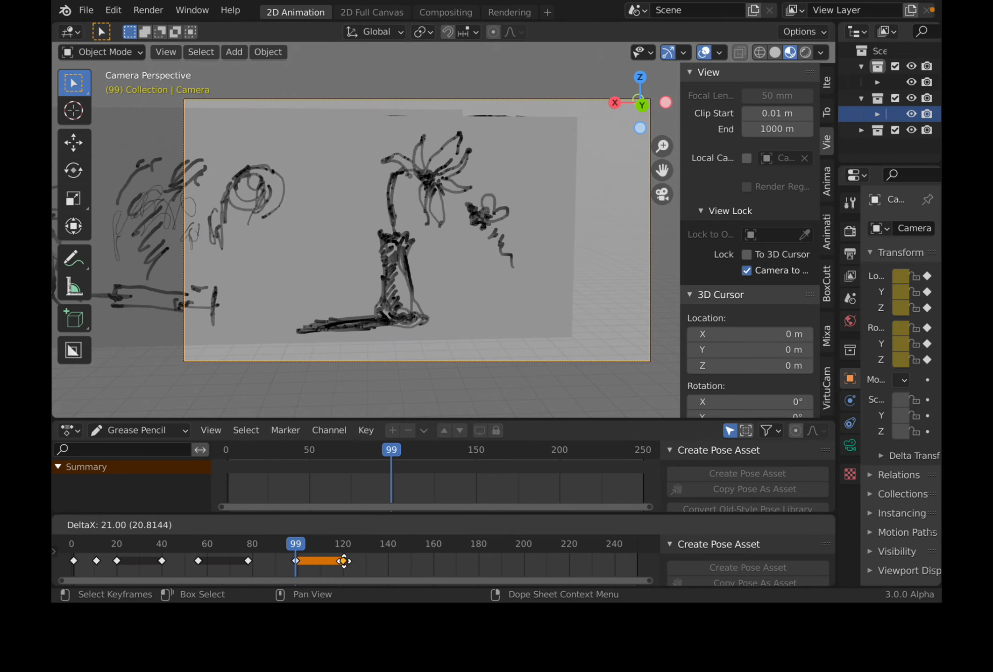
key("space")
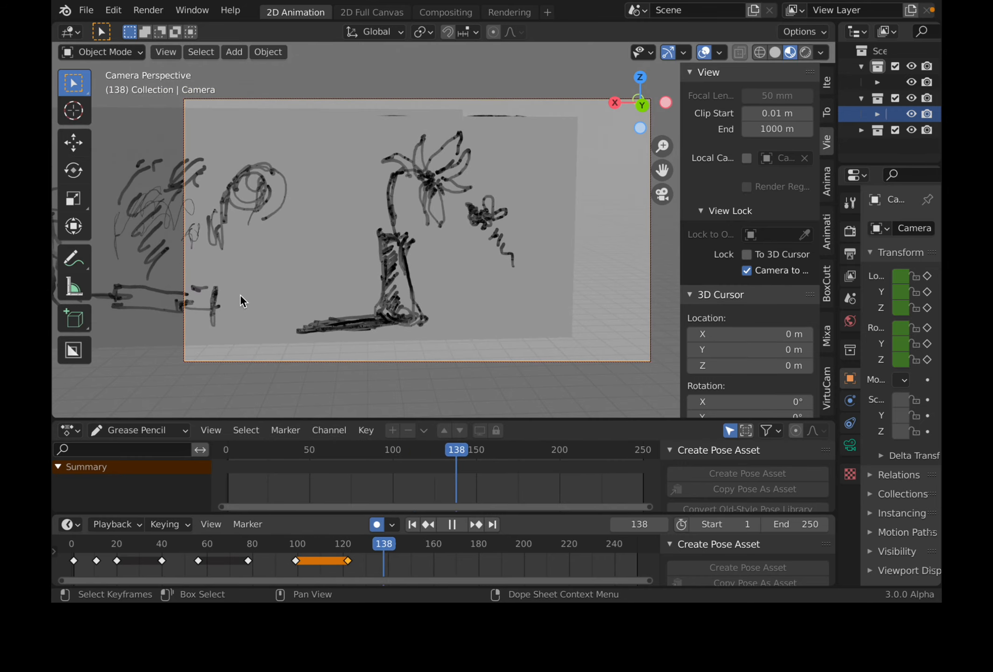
- At frame 138, slide the camera along the same wall and pull it back to frame the two large eyes
key("space")
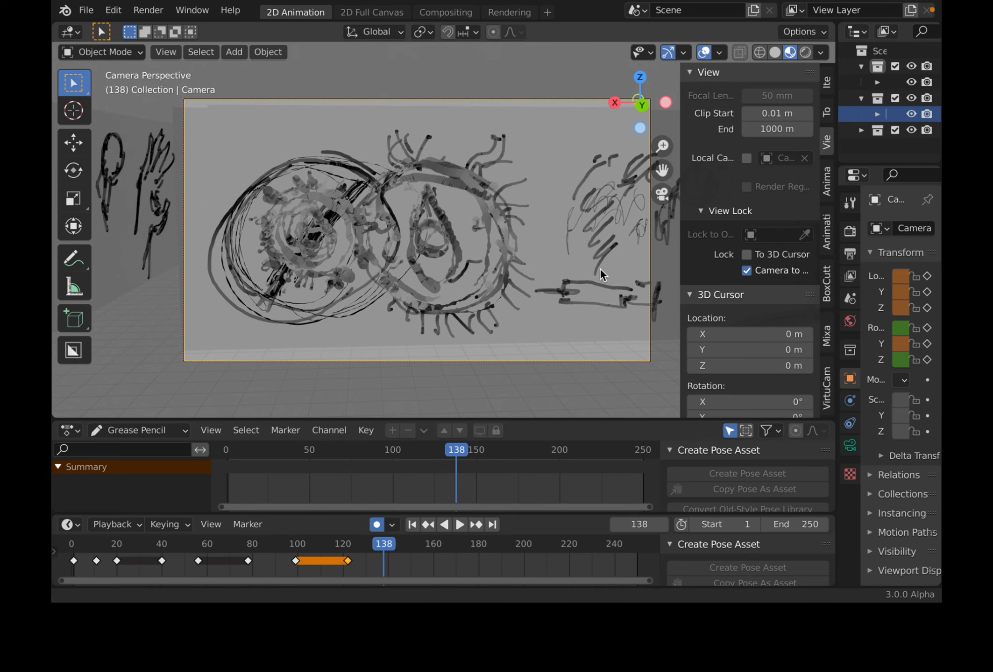
scroll(595, 269, "down", 2)
key("space")
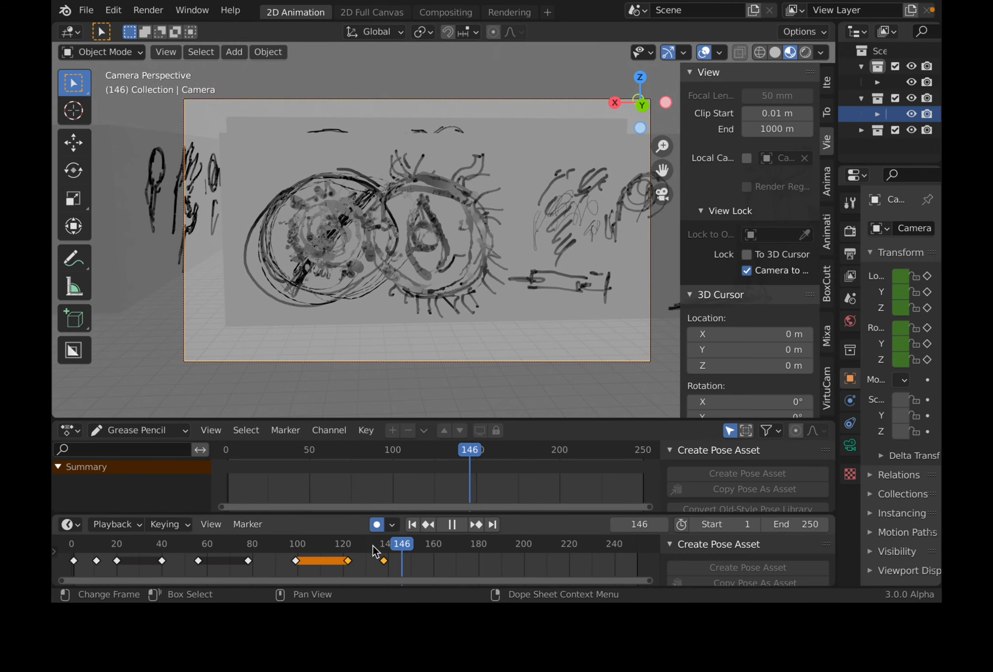
- At frame 198, turn the camera to the wall with the hunched creature and the many-eyed creature
left_click_drag(338, 547, 519, 545)
key("space")
middle_click_drag(363, 268, 488, 304)
- Insert a Location & Scale keyframe for the camera at frame 227
left_click_drag(507, 544, 584, 548)
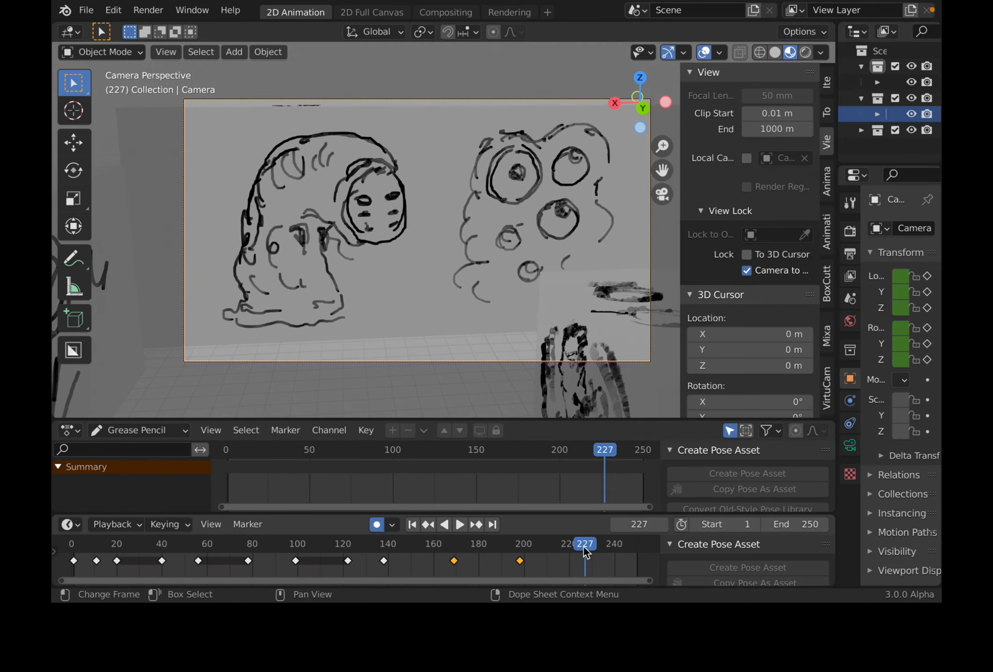
key("i")
left_click(537, 390)
- Set the animation's end frame to 500 and key the camera at frame 271 facing the wall with the two mice
scroll(573, 546, "down", 3)
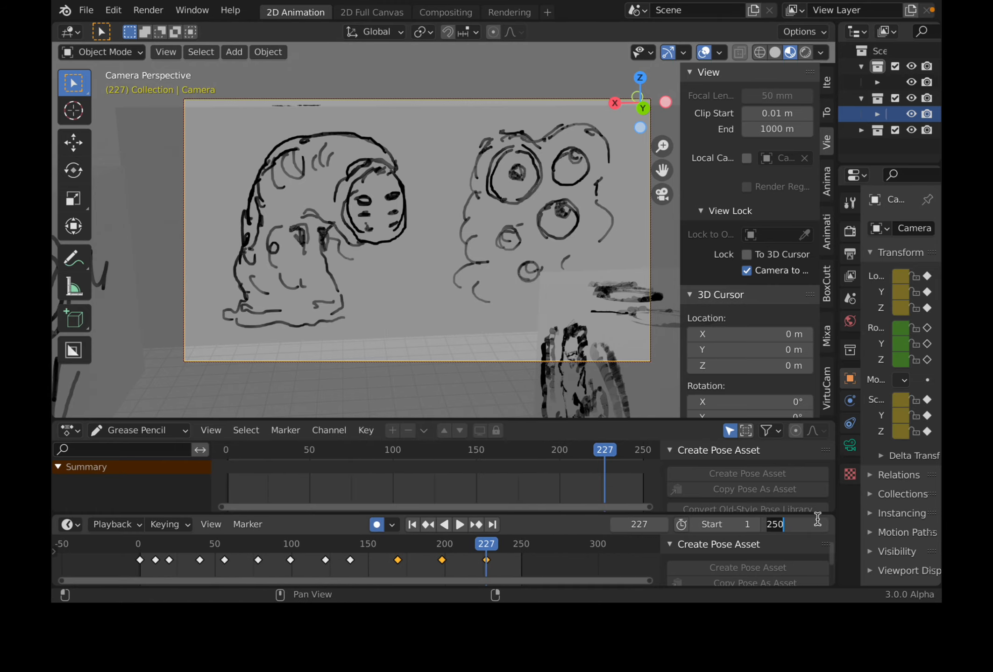
left_click_drag(478, 570, 513, 560)
key("g")
mouse_move(417, 250)
middle_mouse_down()
mouse_move(444, 244)
mouse_move(476, 214)
mouse_move(457, 214)
mouse_move(472, 210)
middle_mouse_up()
scroll(444, 245, "down", 3)
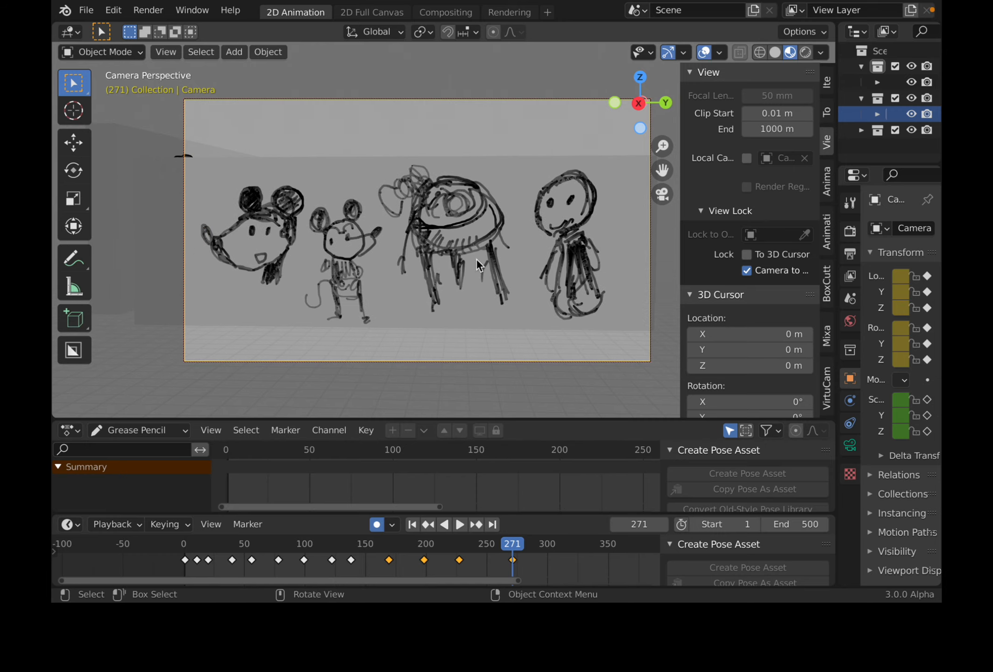
key("i")
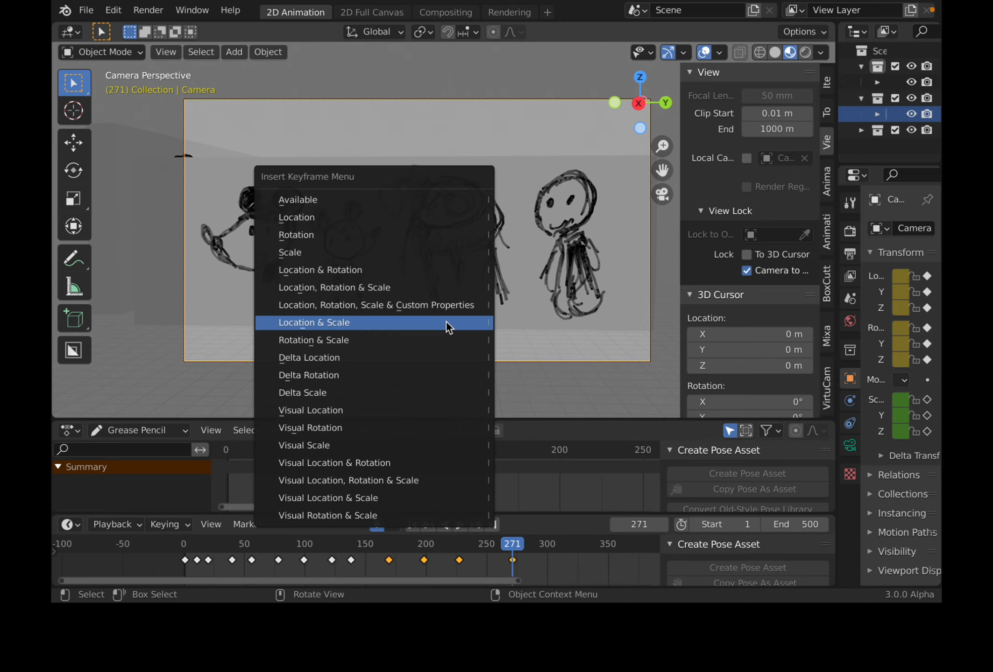
- Play back the camera move and duplicate the frame 271 keyframe to about frame 311
mouse_move(506, 541)
left_mouse_down()
mouse_move(454, 554)
mouse_move(472, 543)
mouse_move(338, 553)
left_mouse_up()
key("space")
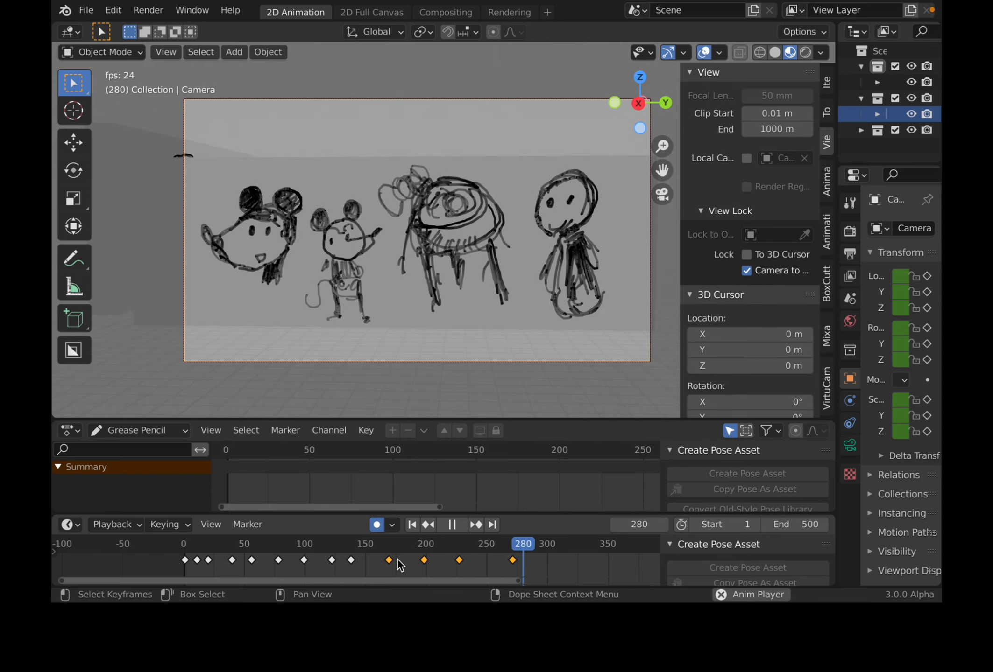
left_click(514, 560)
key("shift+d")
left_click(598, 563)
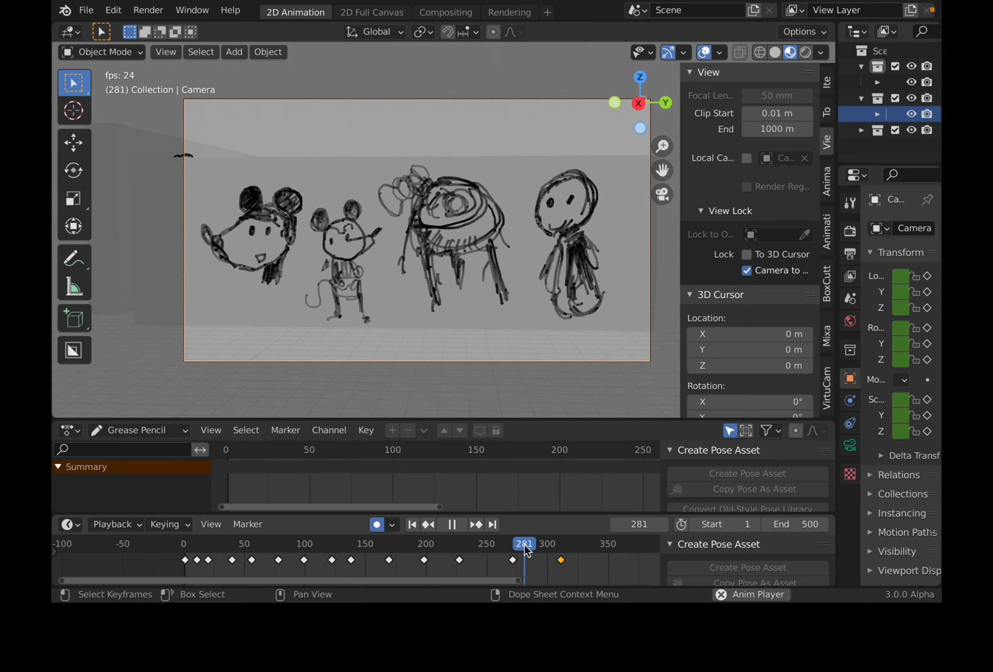
- At frame 349, swing the camera back to an angled view of the front wall with the dog, pig and monkey
left_click_drag(533, 550, 607, 546)
middle_click_drag(445, 261, 528, 226)
scroll(536, 257, "up", 5)
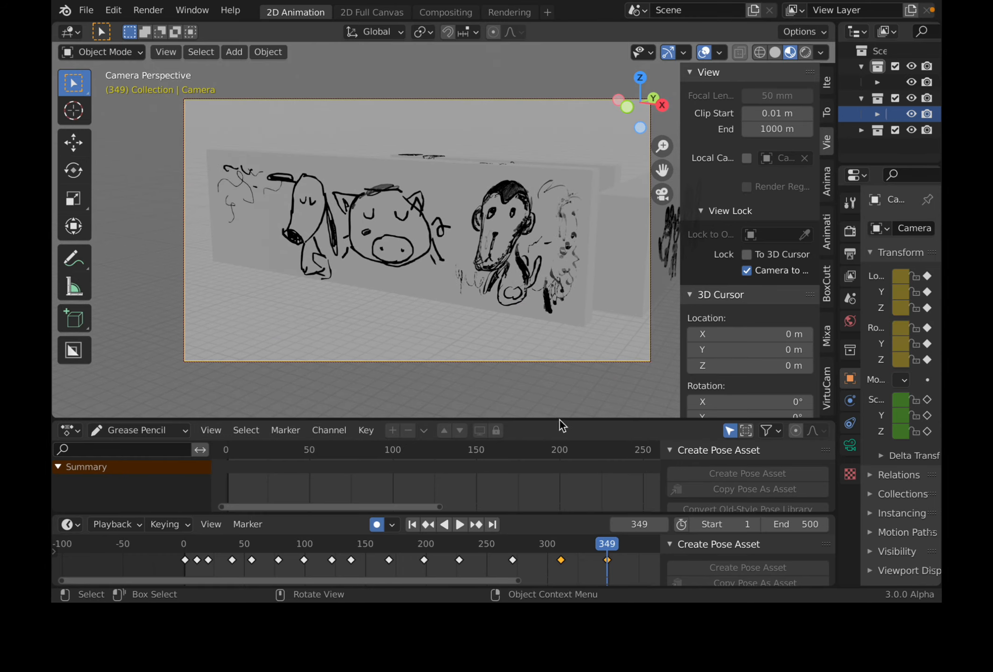
- Delete the camera keyframe at frame 1 and play the animation from the start
mouse_move(193, 539)
left_mouse_down()
mouse_move(177, 539)
mouse_move(227, 547)
mouse_move(178, 550)
left_mouse_up()
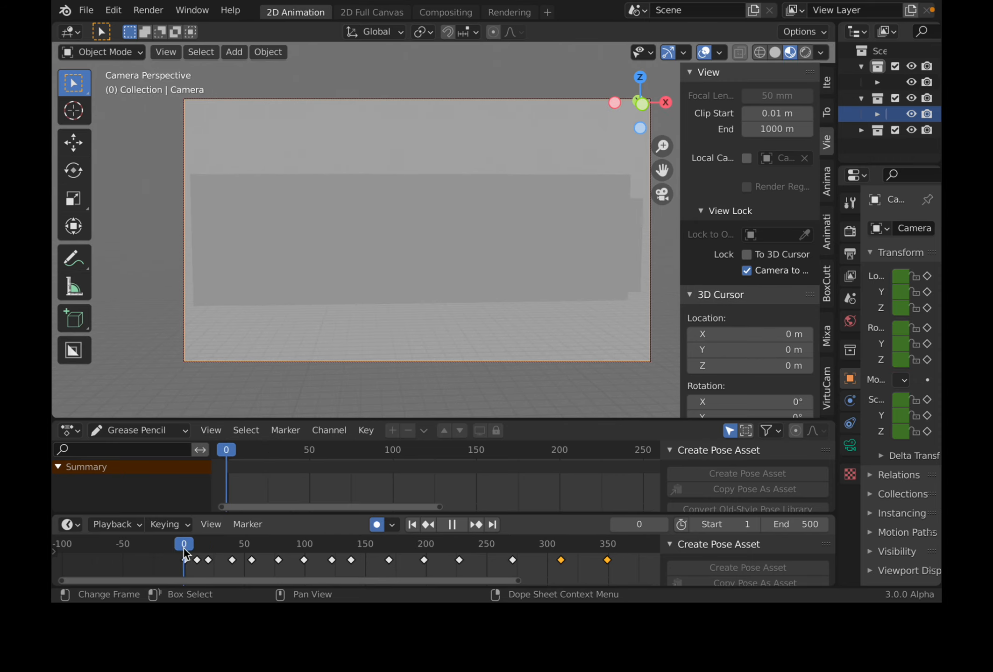
key("x")
left_click(192, 548)
key("space")
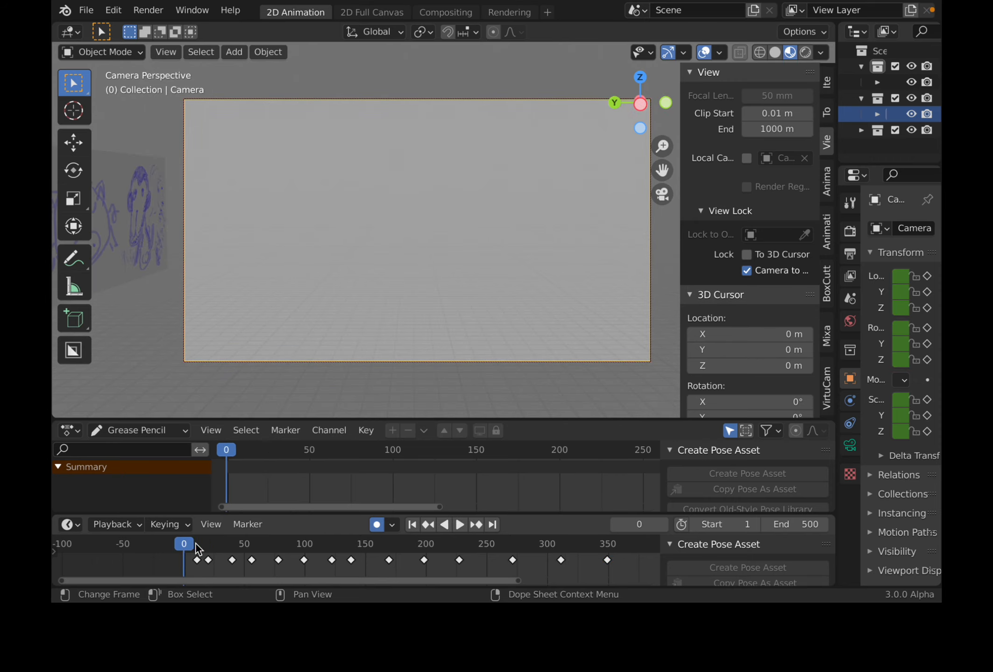
key("space")
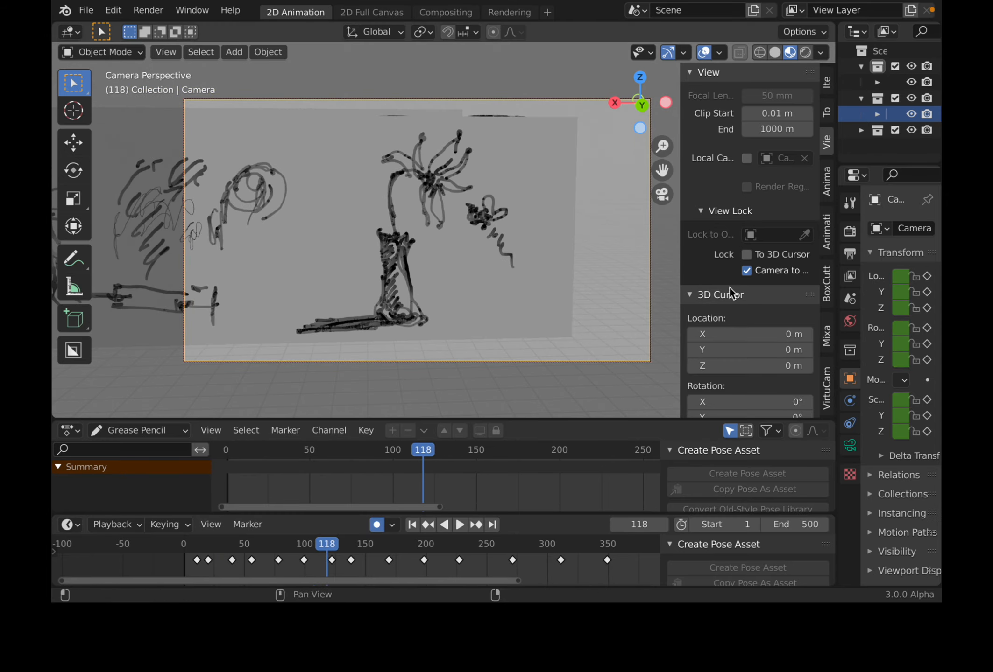
- Turn off the Camera to View lock, leave the camera view and save the file
left_click(751, 269)
scroll(402, 216, "down", 3)
scroll(387, 237, "down", 6)
mouse_move(402, 216)
middle_mouse_down()
mouse_move(388, 236)
mouse_move(398, 231)
middle_mouse_up()
key("ctrl+s")
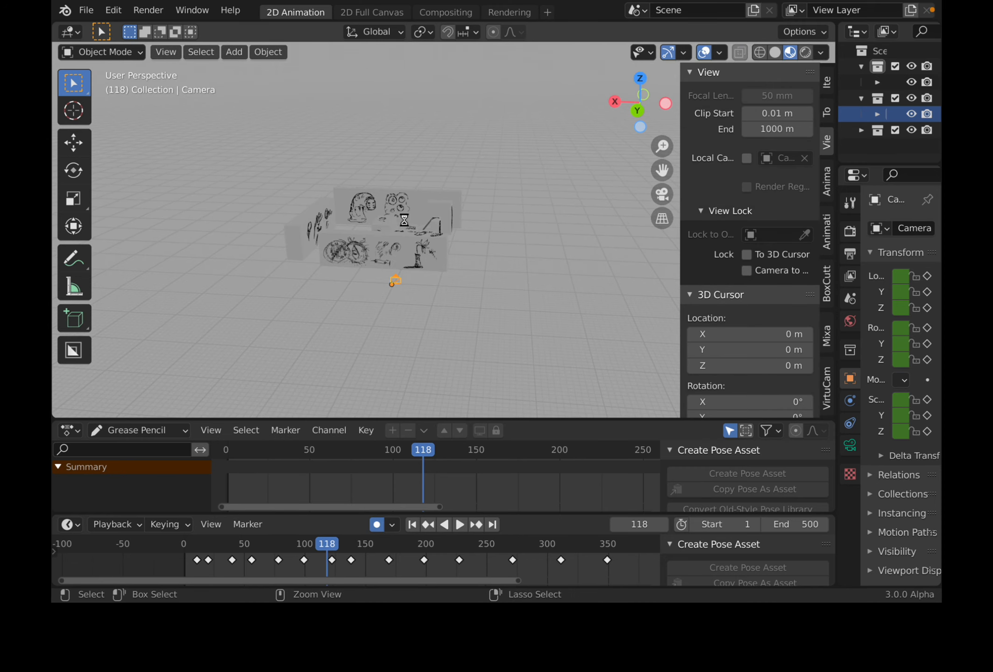
scroll(398, 231, "up", 2)
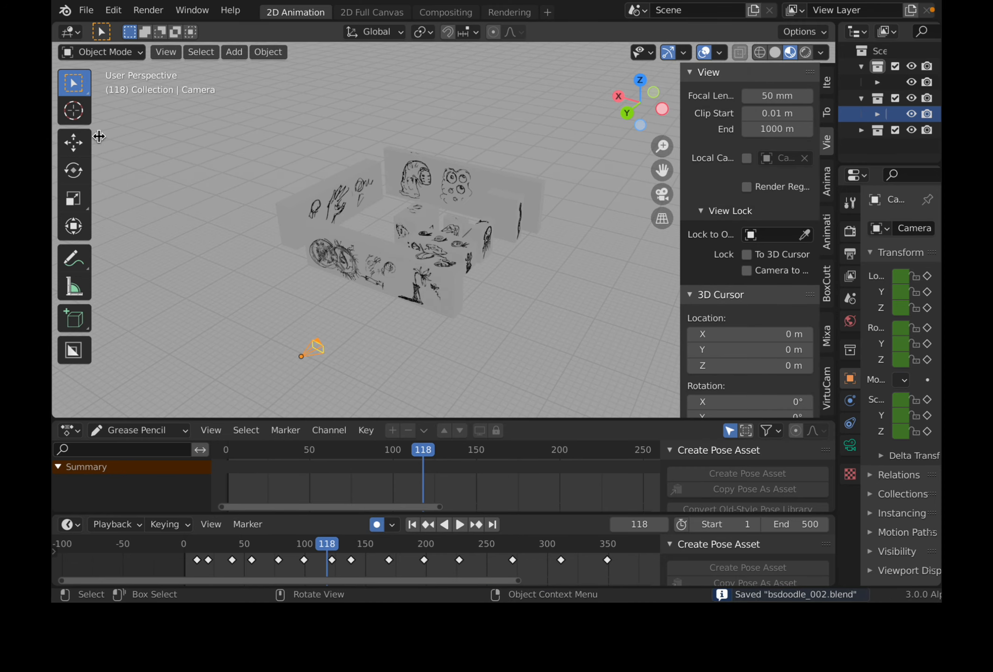
left_click(84, 323)
middle_click_drag(275, 308, 344, 303)
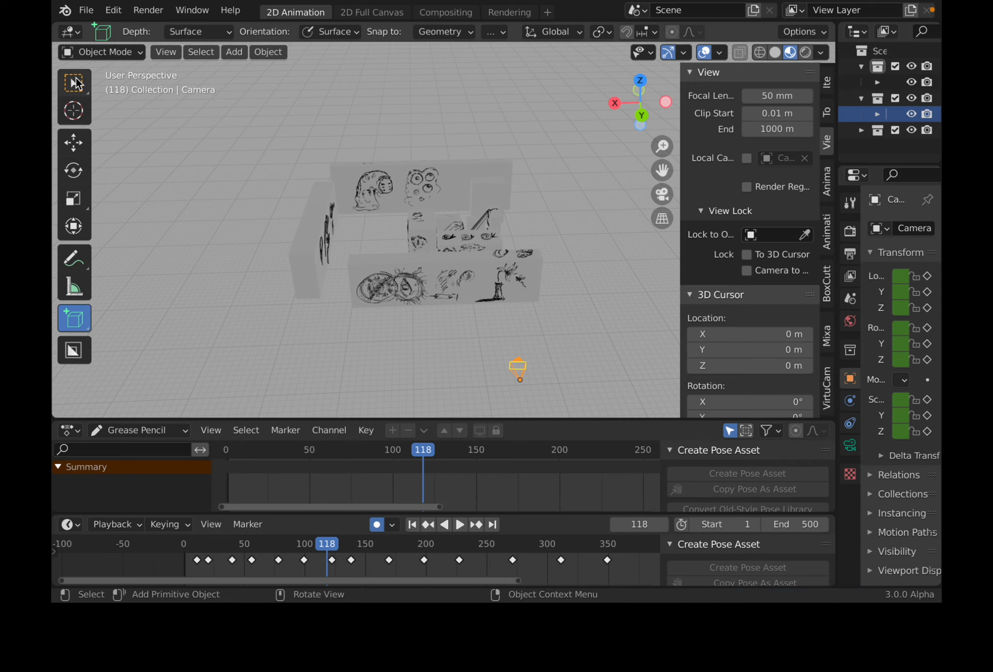
- Add a mesh plane, scale it up to extend past the doodled walls, and move it to sit as the ground around them
middle_click_drag(320, 188, 291, 173)
key("shift+a")
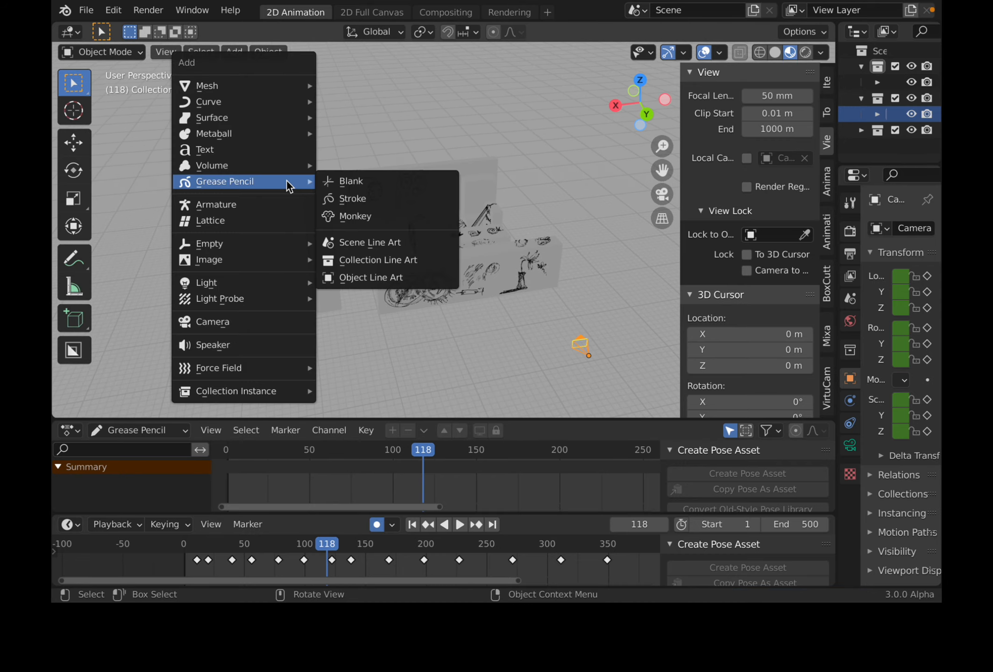
mouse_move(279, 88)
left_click(335, 84)
key("s")
left_click(503, 308)
key("s")
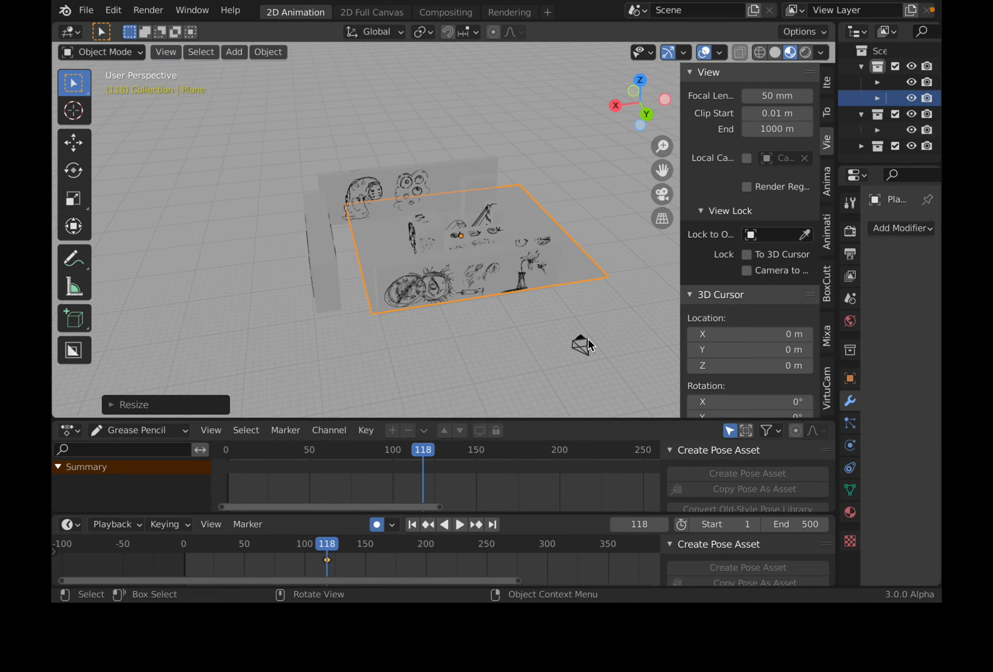
left_click(595, 351)
key("g")
left_click(564, 346)
middle_click_drag(564, 346, 512, 316)
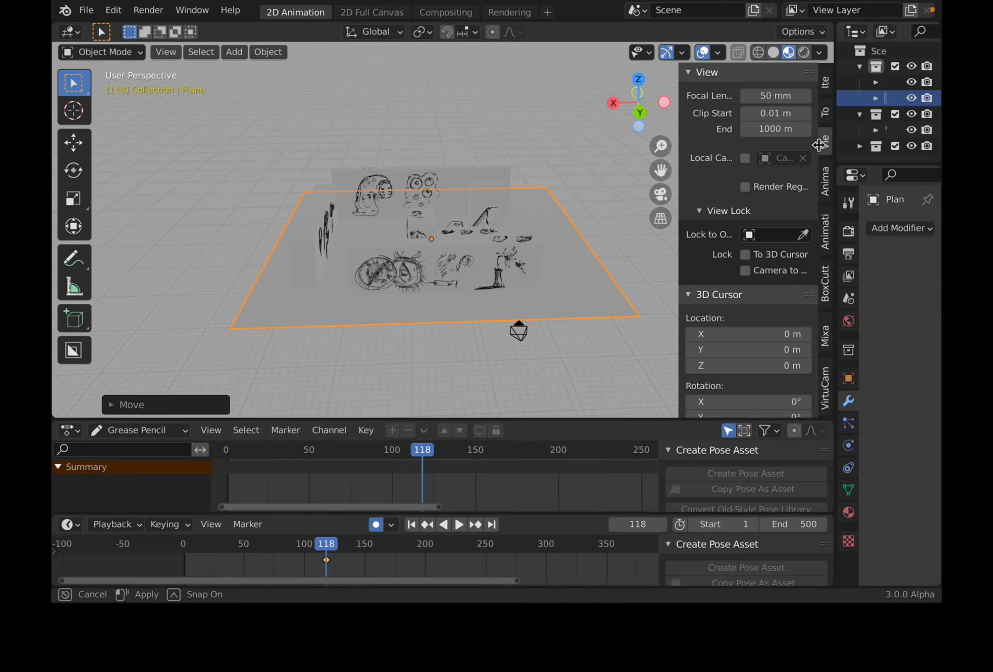
- Add a Solidify modifier with 0.04 m thickness to the ground plane
left_click_drag(825, 144, 751, 144)
middle_click_drag(439, 201, 418, 219)
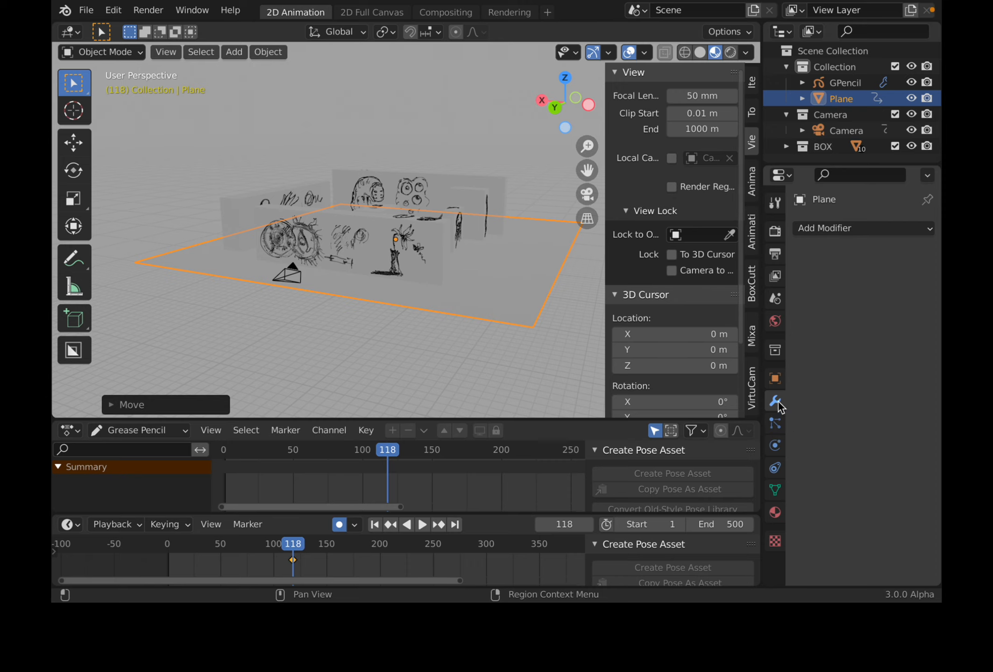
left_click(837, 229)
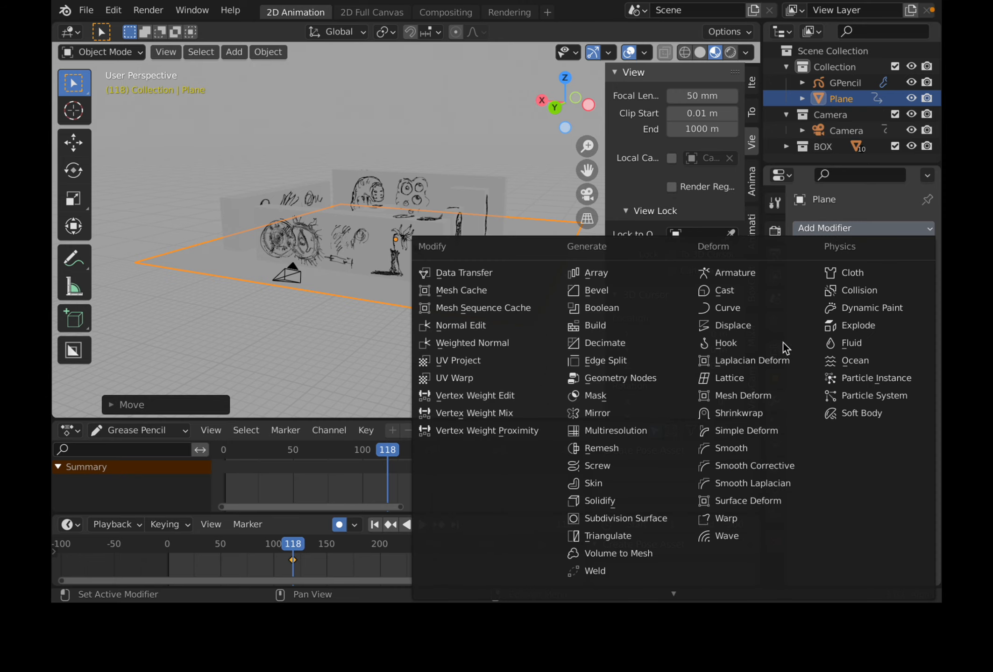
left_click(625, 501)
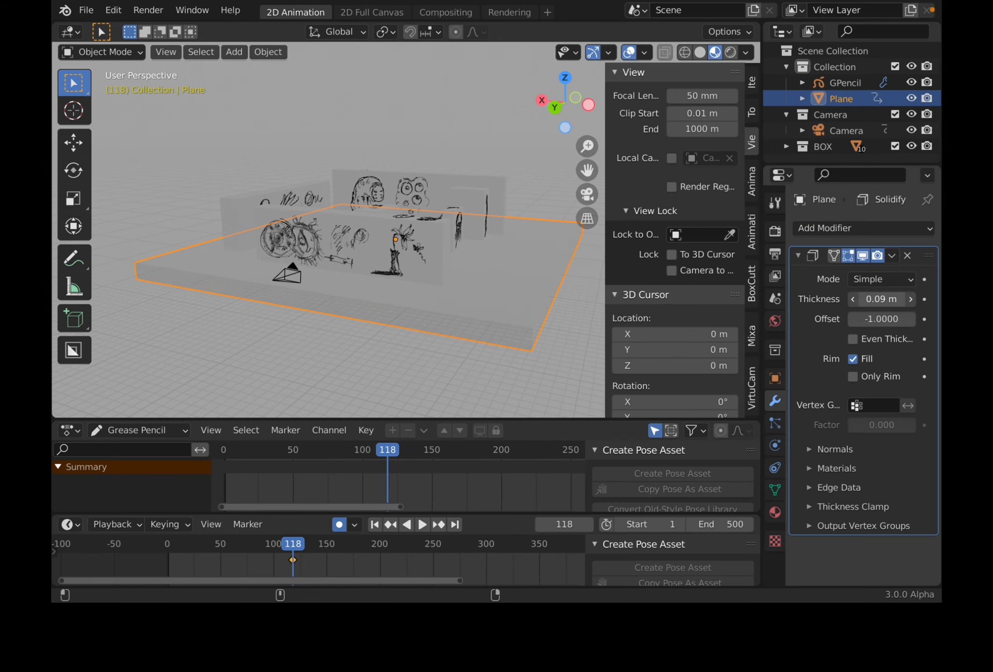
middle_click_drag(471, 176, 591, 171)
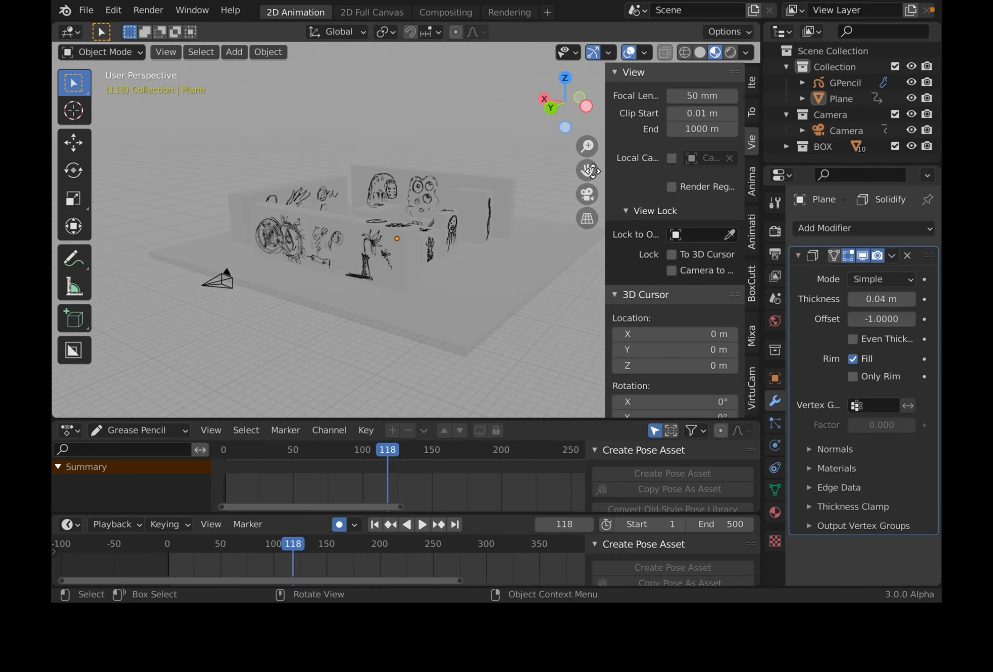
- Hide the viewport sidebar and overlays, and save the file
left_click_drag(607, 173, 753, 231)
middle_click_drag(525, 144, 550, 158, "shift")
left_click(630, 54)
left_click(631, 53)
scroll(547, 165, "up", 1)
middle_click_drag(586, 235, 587, 237)
- Enable Ambient Occlusion in the Eevee render settings and set its distance to 4.76 m
left_click(774, 232)
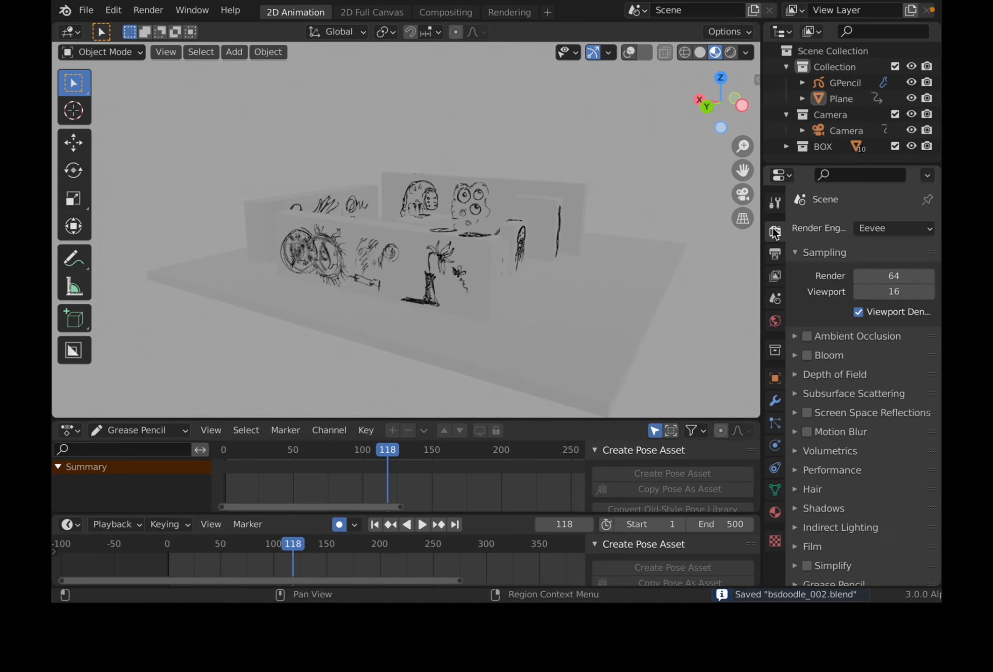
left_click(807, 335)
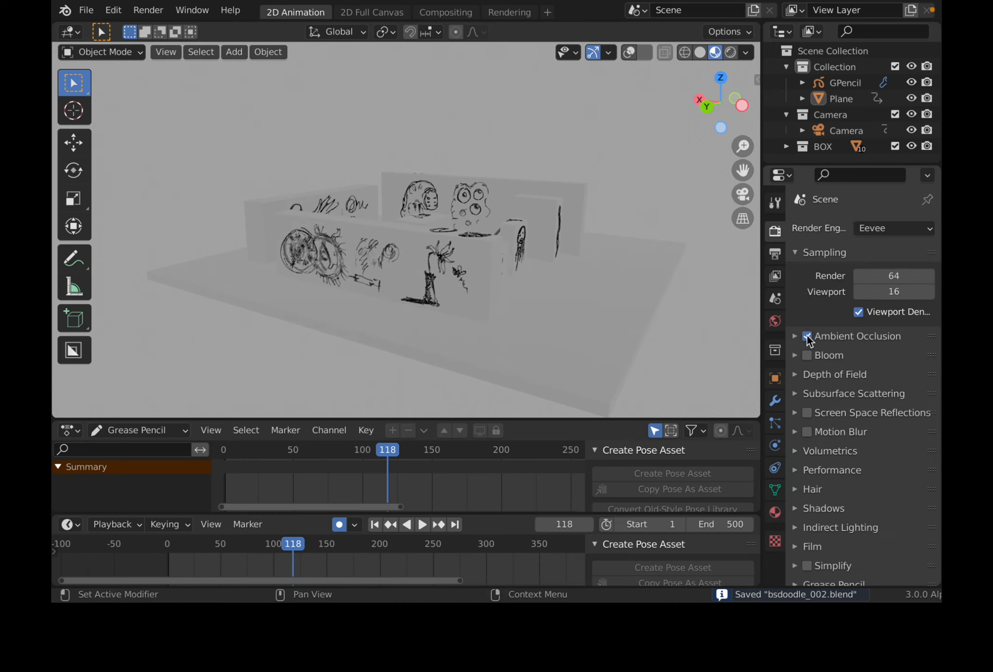
left_click(793, 335)
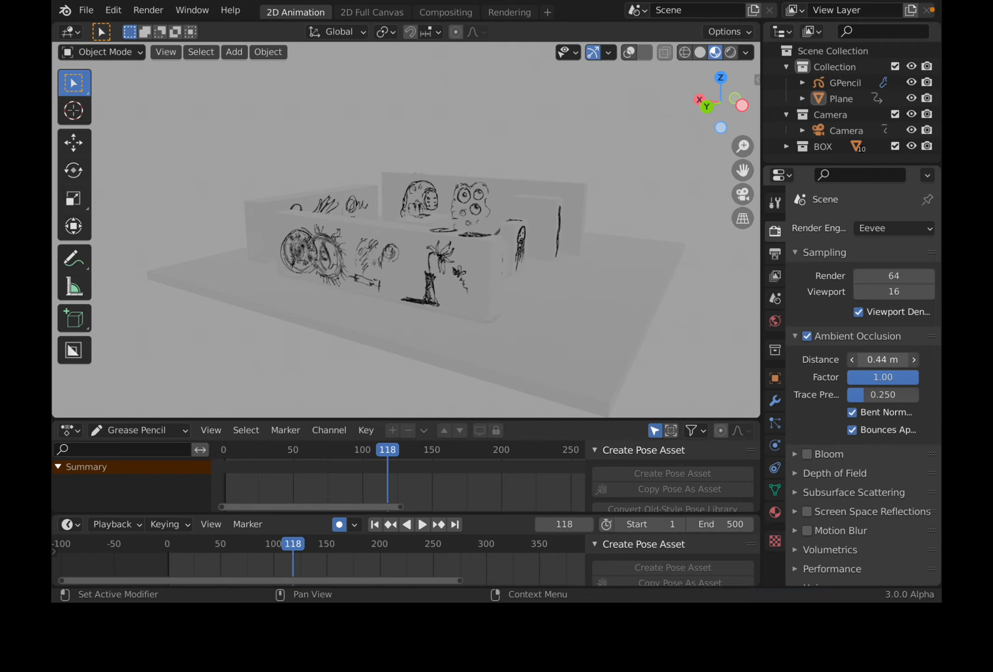
left_click_drag(882, 359, 894, 359)
middle_click_drag(644, 322, 745, 313)
left_click_drag(882, 359, 916, 360)
mouse_move(406, 222)
middle_mouse_down()
mouse_move(451, 206)
mouse_move(564, 206)
mouse_move(452, 255)
mouse_move(312, 244)
mouse_move(298, 215)
middle_mouse_up()
middle_click_drag(585, 280, 518, 224)
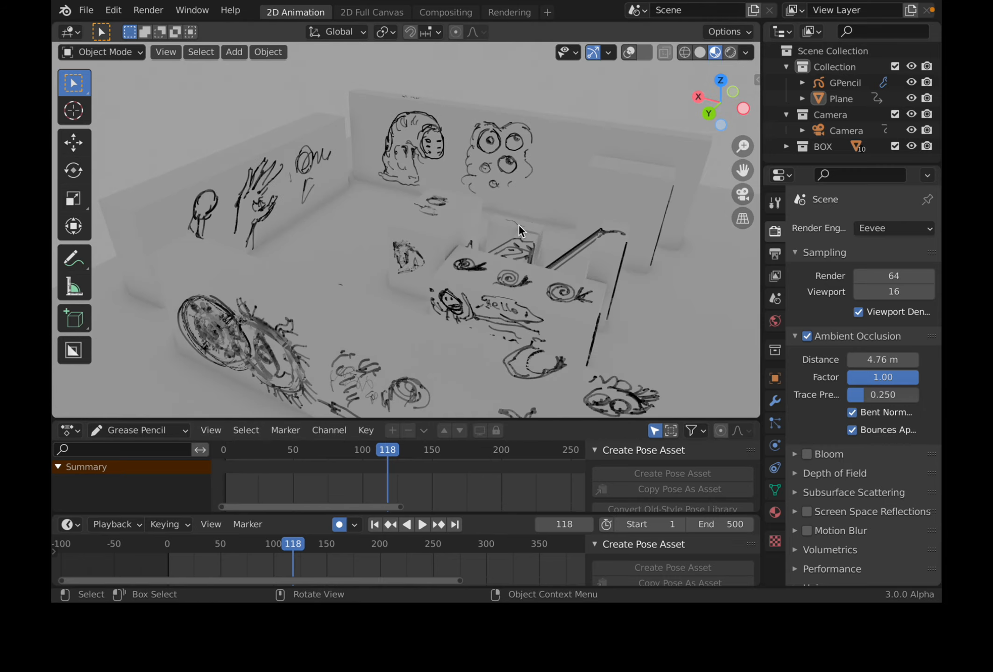
- Inspect the ambient occlusion shading on the doodled walls and inner boxes from several angles
left_click(744, 195)
middle_click_drag(473, 191, 385, 292)
middle_click_drag(366, 217, 464, 284)
middle_click_drag(525, 303, 456, 210)
middle_click_drag(397, 171, 436, 161, "shift")
scroll(418, 191, "up", 1)
scroll(448, 171, "down", 3)
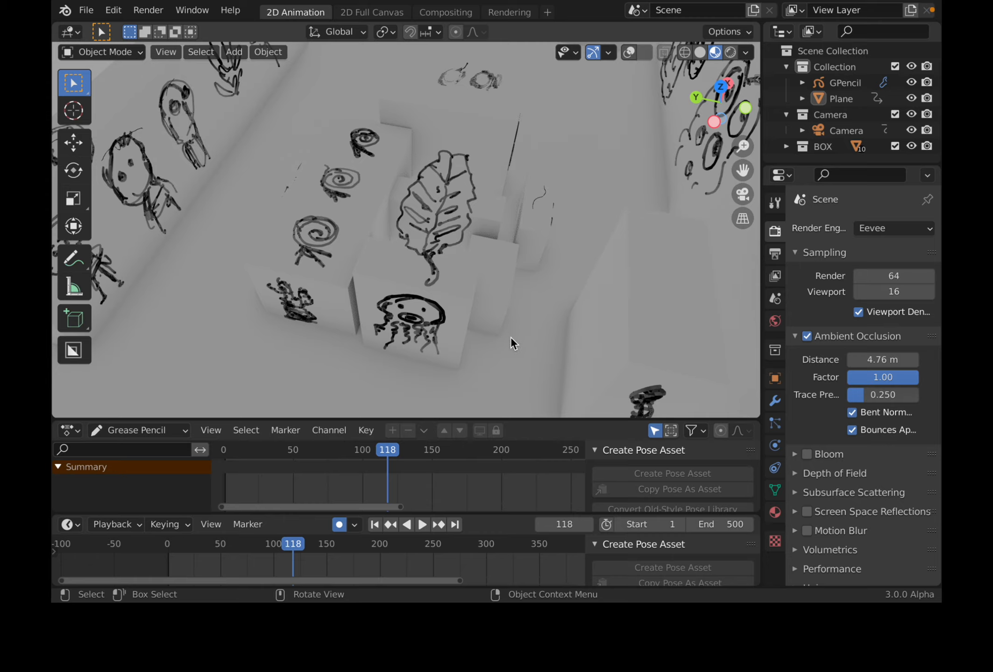
- Select the camera, duplicate its frame 349 keyframe to about frame 385, and go to frame 421
left_click(742, 194)
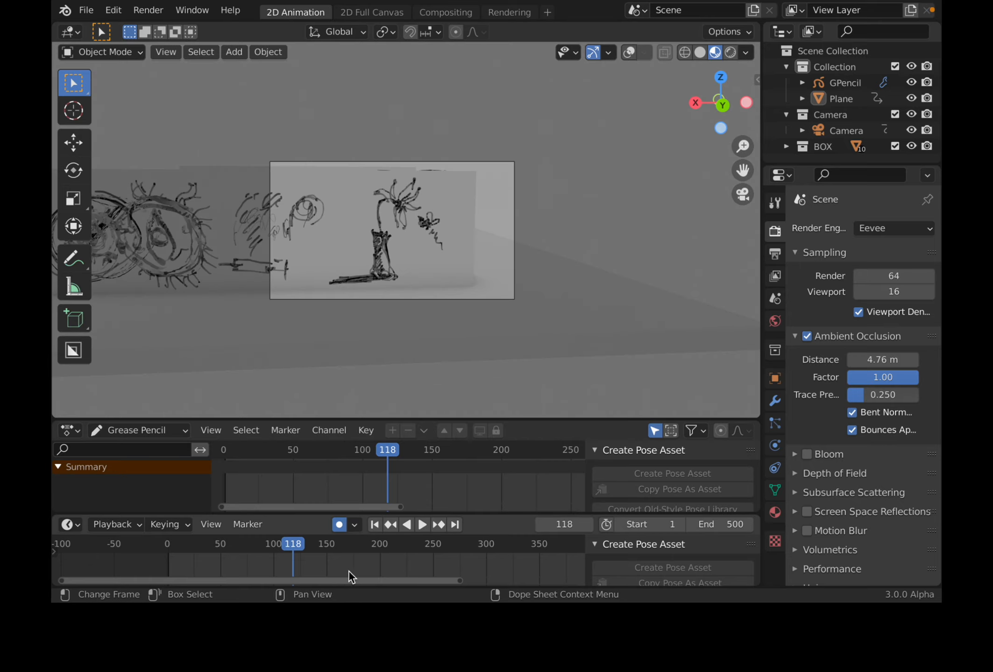
left_click_drag(294, 540, 316, 541)
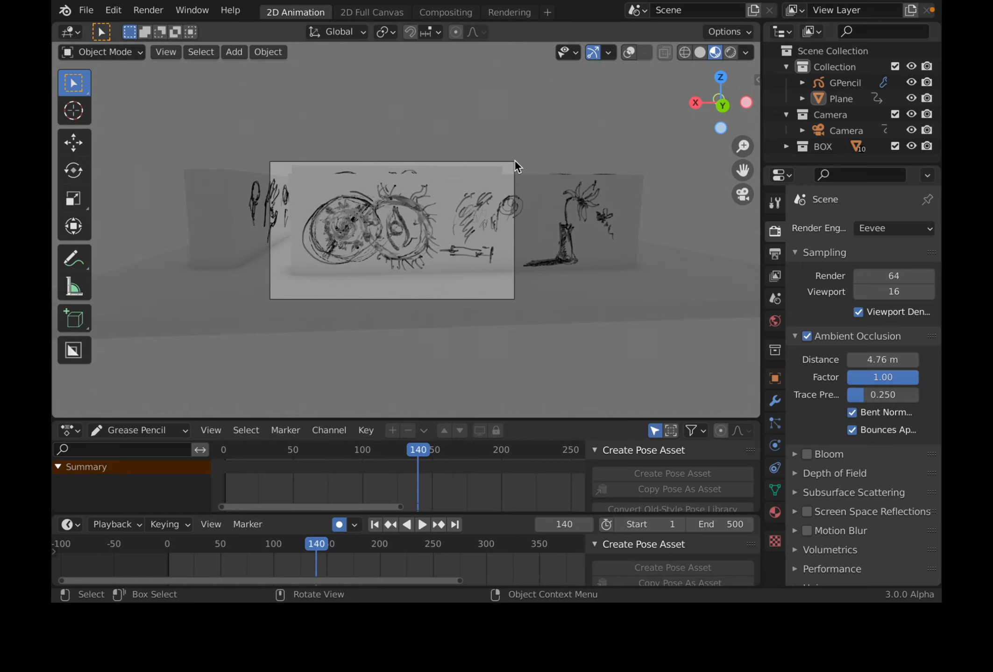
left_click(843, 131)
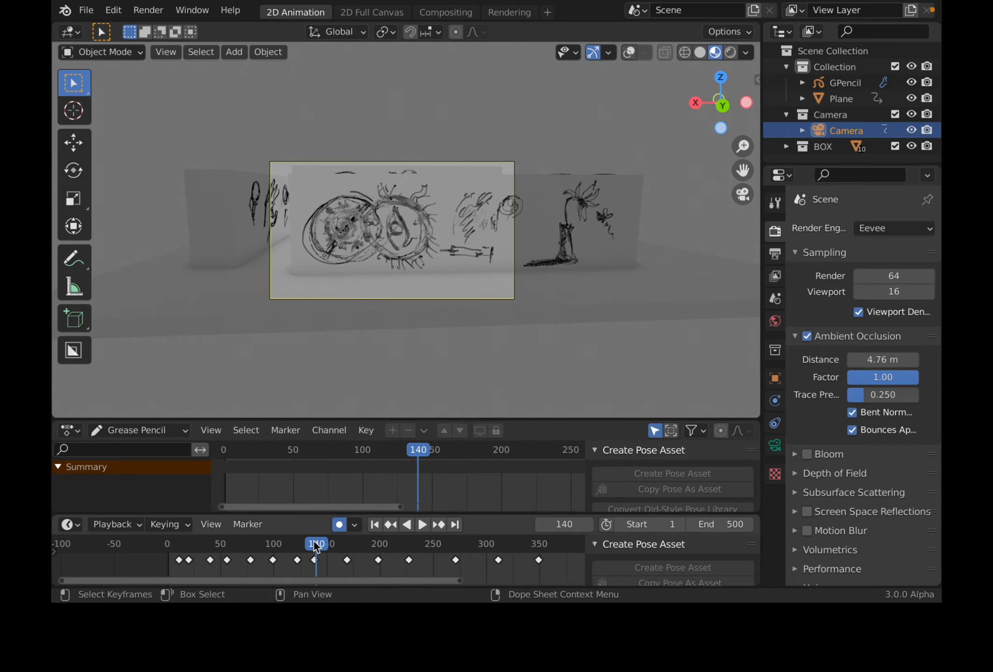
left_click_drag(306, 544, 433, 547)
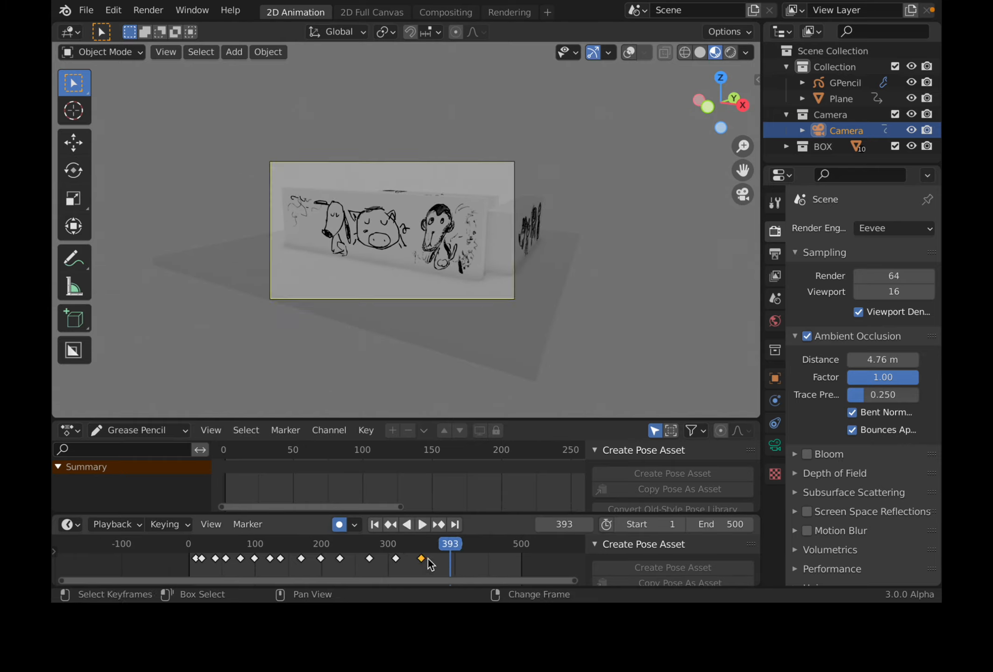
mouse_move(455, 545)
left_mouse_down()
mouse_move(420, 542)
mouse_move(473, 547)
left_mouse_up()
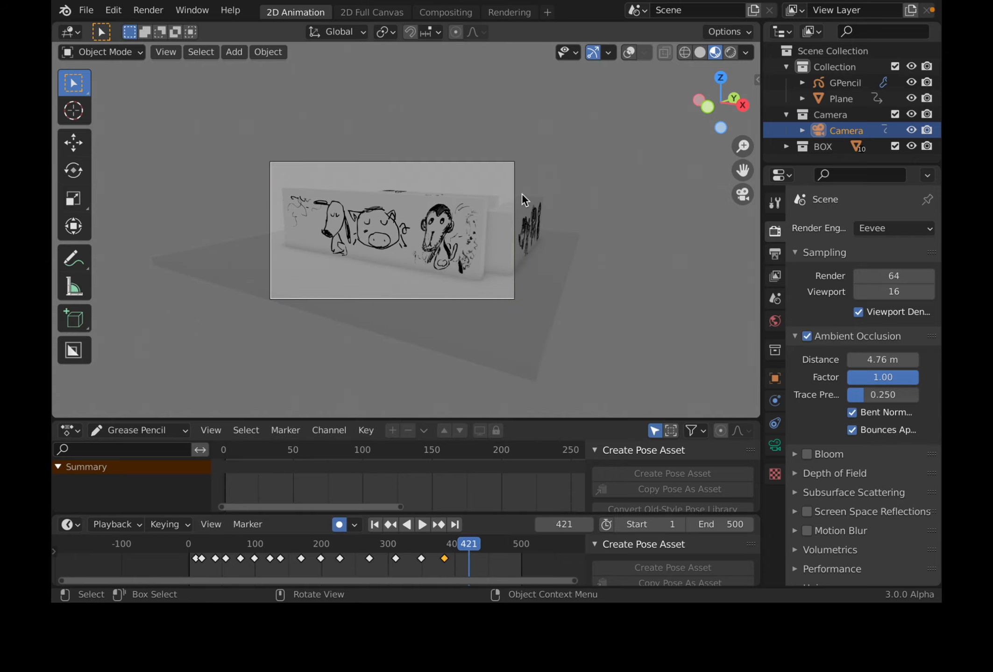
- Lock the camera to the view and, at frame 421, aim it down at the inner boxes with the leaf and jellyfish
middle_click_drag(537, 198, 522, 209)
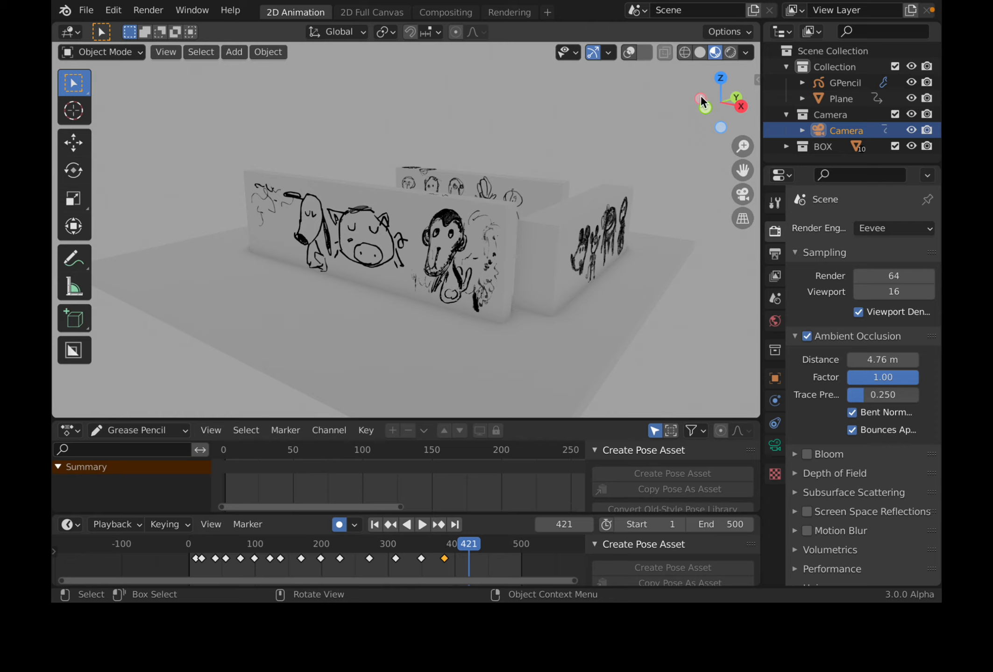
left_click(747, 192)
left_click(757, 80)
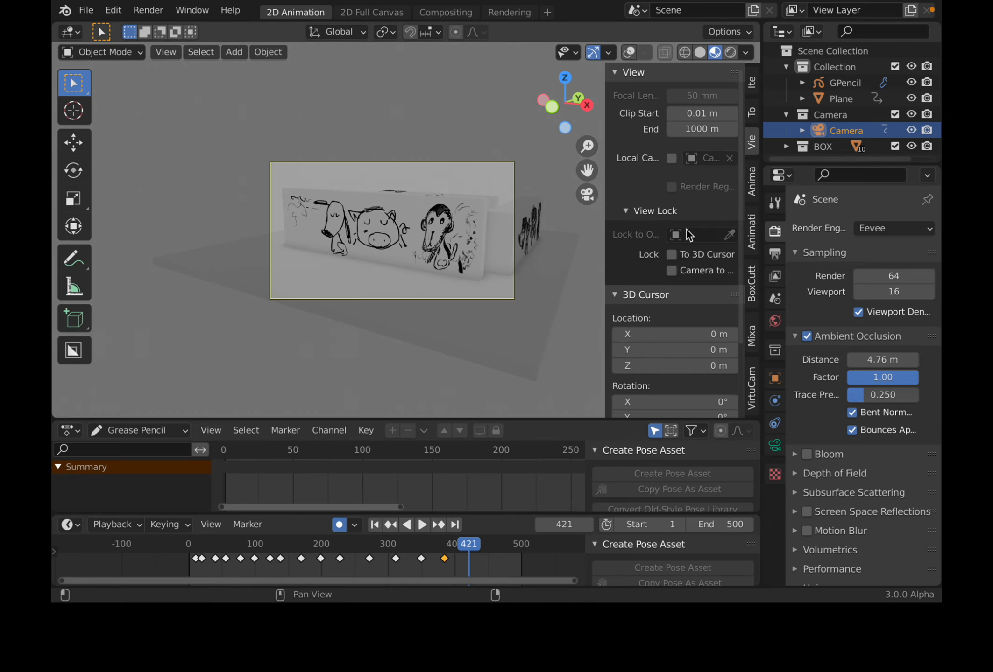
left_click(676, 268)
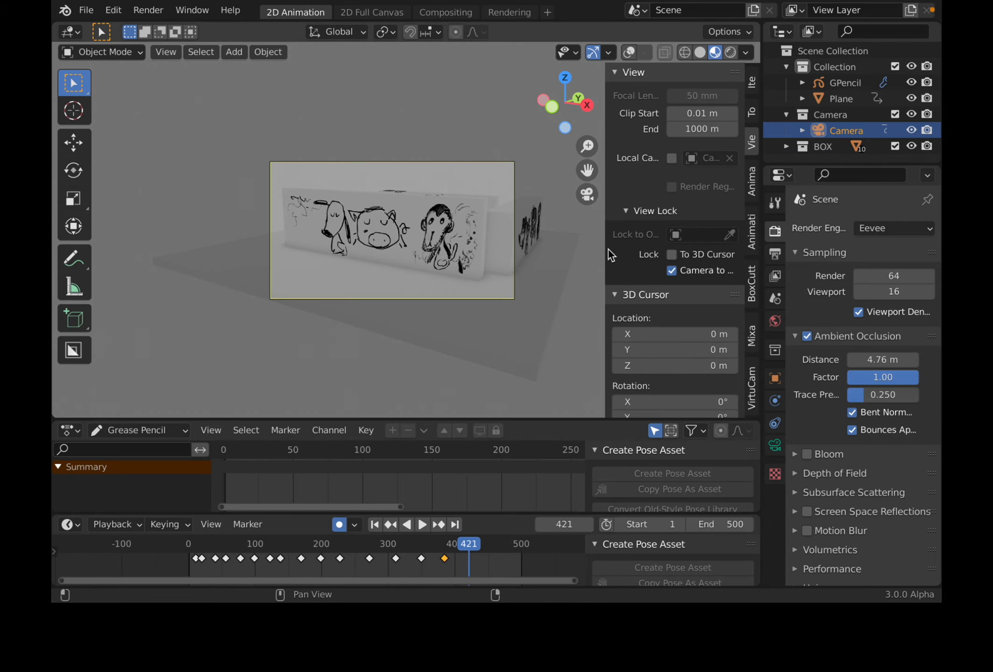
key("n")
mouse_move(556, 229)
middle_mouse_down()
mouse_move(456, 307)
mouse_move(449, 217)
mouse_move(437, 290)
mouse_move(430, 182)
mouse_move(429, 251)
mouse_move(413, 220)
mouse_move(344, 260)
mouse_move(219, 281)
mouse_move(385, 266)
mouse_move(356, 283)
mouse_move(380, 258)
mouse_move(381, 278)
mouse_move(404, 264)
middle_mouse_up()
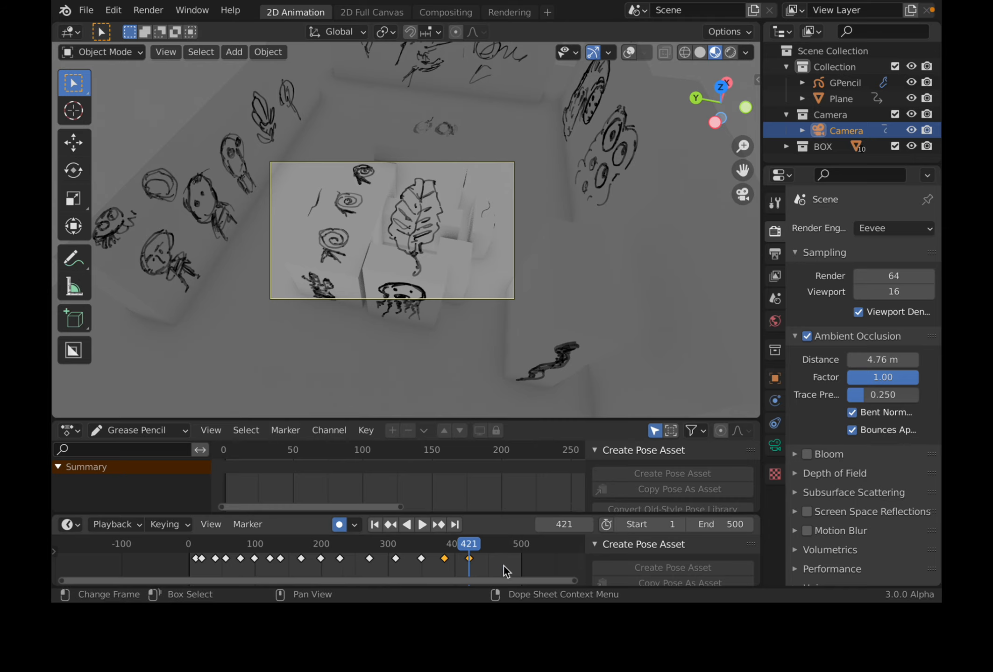
- Save the file, play back the end of the camera move, and delete the extra camera keyframe near frame 463
mouse_move(470, 557)
left_mouse_down()
mouse_move(498, 557)
mouse_move(456, 541)
left_mouse_up()
key("ctrl+s")
key("space")
mouse_move(465, 539)
left_mouse_down()
mouse_move(417, 539)
mouse_move(459, 539)
mouse_move(472, 544)
mouse_move(421, 543)
mouse_move(464, 551)
left_mouse_up()
key("Delete")
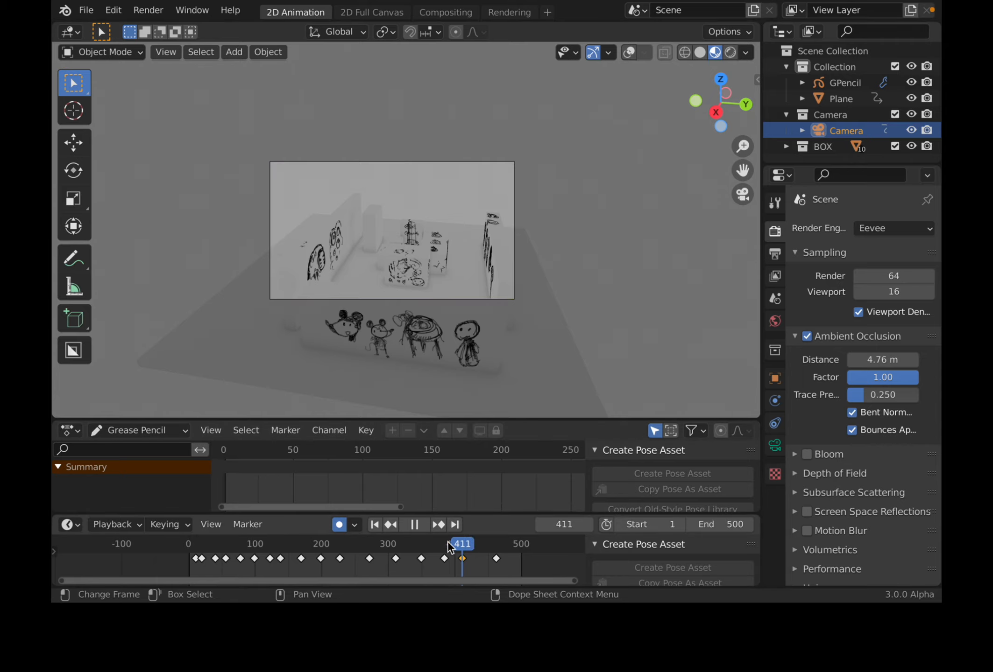
mouse_move(473, 542)
left_mouse_down()
mouse_move(482, 549)
mouse_move(447, 543)
mouse_move(462, 548)
left_mouse_up()
left_click(496, 557)
key("Delete")
- Adjust the camera at frame 411, and at frame 435 pull it far back above the whole walled scene
mouse_move(507, 270)
middle_mouse_down()
mouse_move(390, 313)
mouse_move(541, 306)
mouse_move(458, 276)
mouse_move(563, 280)
middle_mouse_up()
mouse_move(463, 544)
left_mouse_down()
mouse_move(444, 547)
mouse_move(478, 546)
left_mouse_up()
middle_click_drag(477, 355, 473, 384)
middle_click_drag(411, 318, 404, 369, "shift")
scroll(429, 222, "up", 1)
middle_click_drag(415, 246, 486, 194, "shift")
scroll(408, 276, "up", 1)
scroll(406, 282, "down", 5)
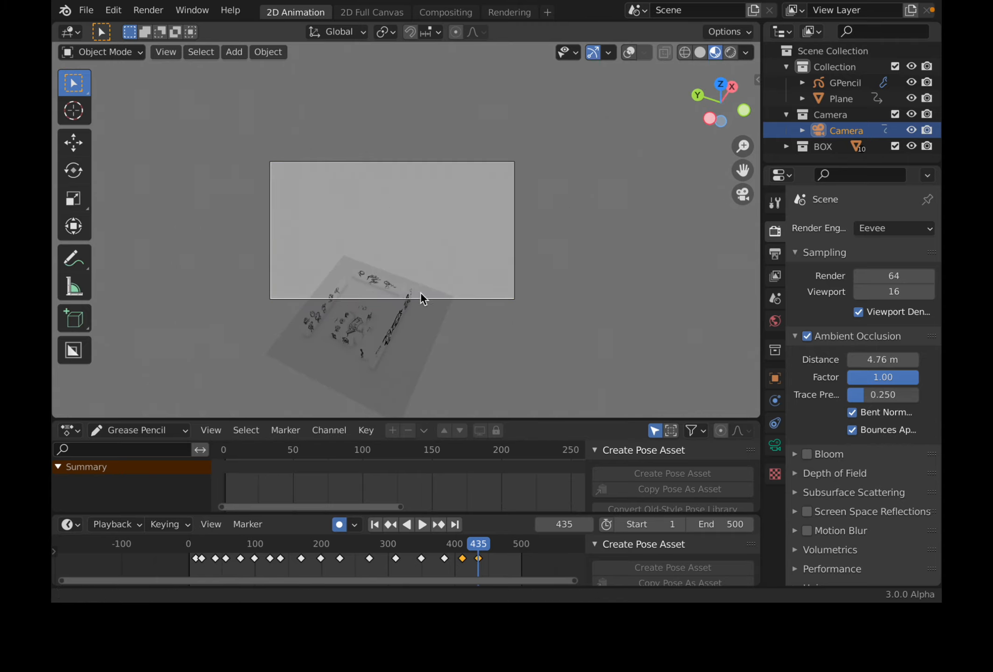
- Reframe the camera at frame 435 closer over the walls and inner boxes, and save the file
middle_click_drag(485, 194, 460, 225)
middle_click_drag(460, 224, 457, 262, "shift")
scroll(428, 244, "up", 3)
scroll(440, 243, "up", 2)
mouse_move(476, 553)
left_mouse_down()
mouse_move(464, 551)
mouse_move(480, 546)
mouse_move(449, 547)
mouse_move(485, 545)
mouse_move(477, 551)
left_mouse_up()
key("ctrl+s")
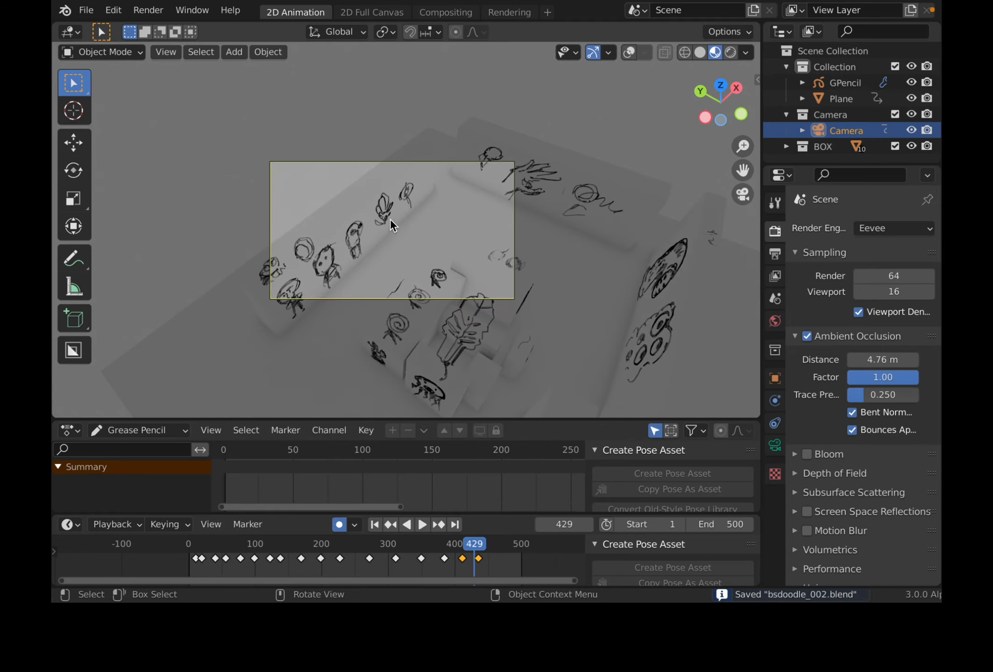
- Split the 3D viewport into two stacked areas, make the upper one a Graph Editor, and select all camera keyframes
left_click(71, 32)
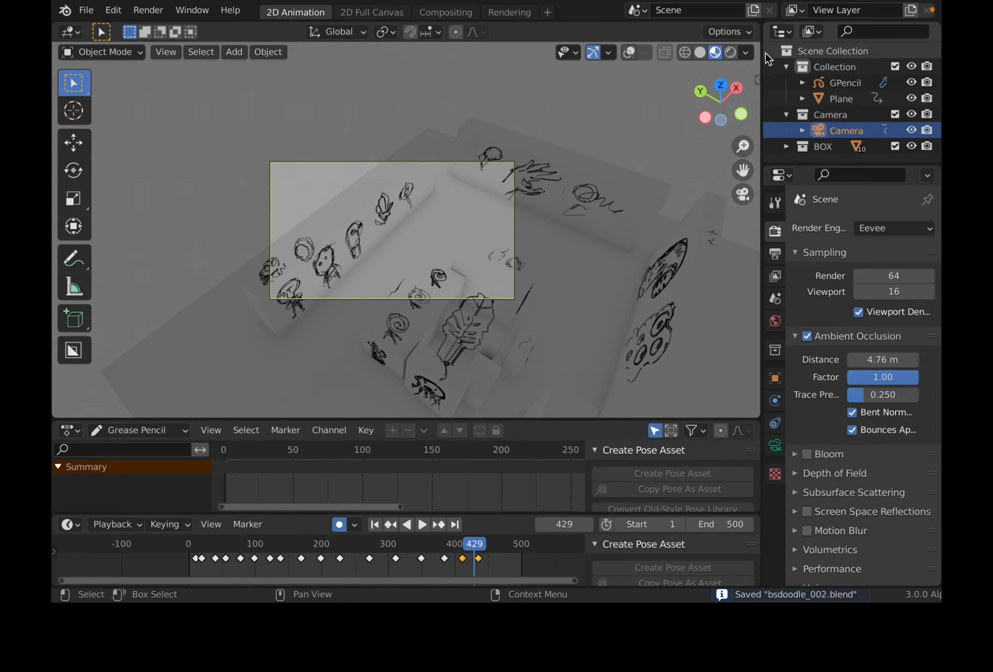
left_click_drag(758, 43, 739, 230)
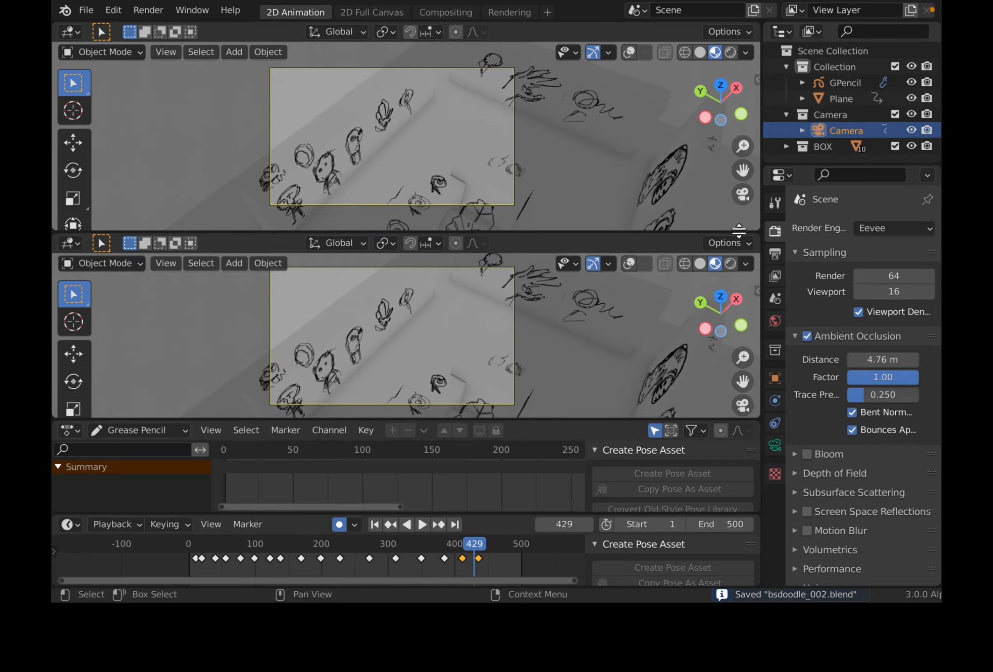
left_click(69, 32)
left_click(253, 115)
scroll(436, 151, "down", 14)
middle_click_drag(578, 146, 601, 107, "ctrl")
key("a")
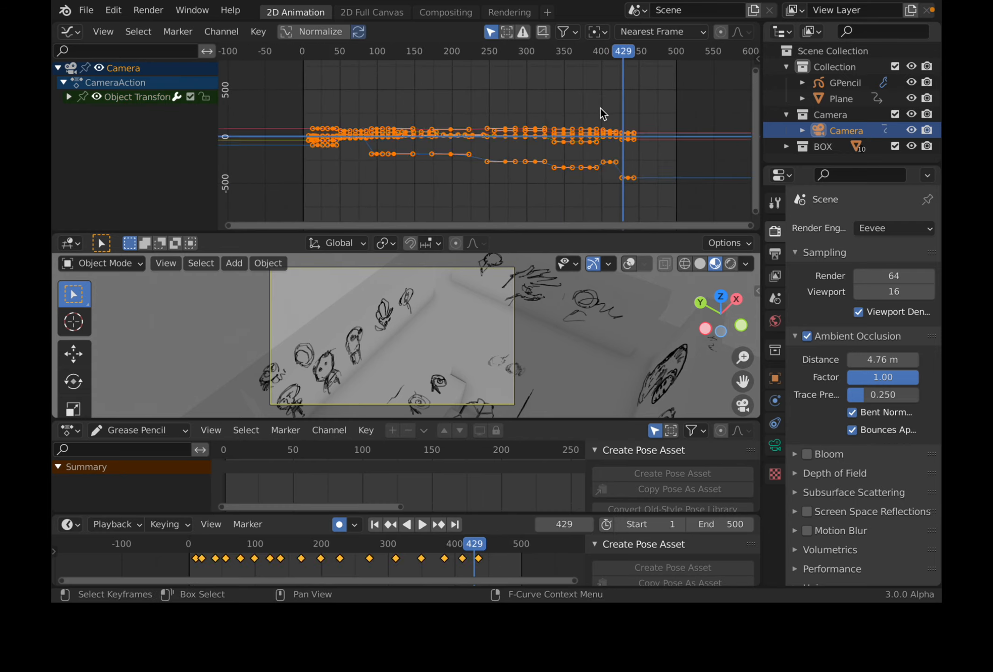
- Apply the Discontinuity (Euler) Filter to the selected camera rotation curves
left_click(238, 33)
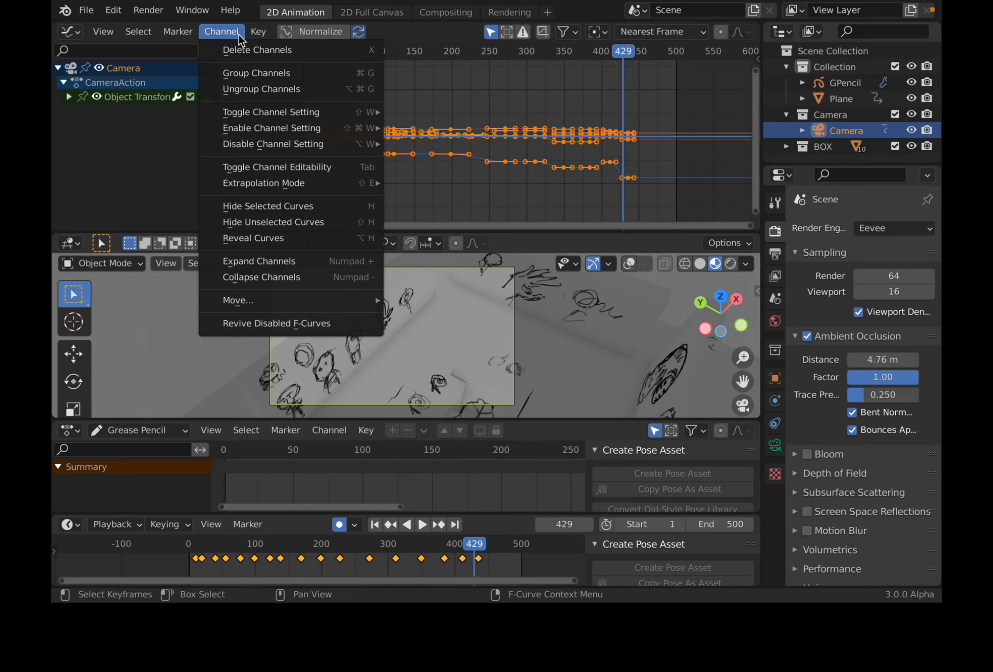
mouse_move(256, 33)
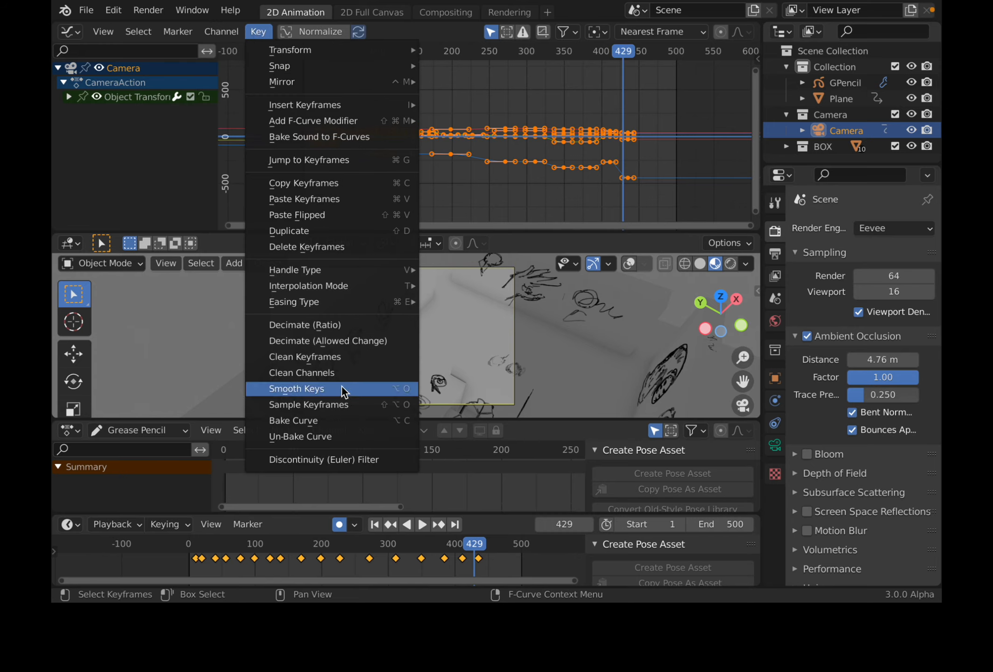
left_click(230, 31)
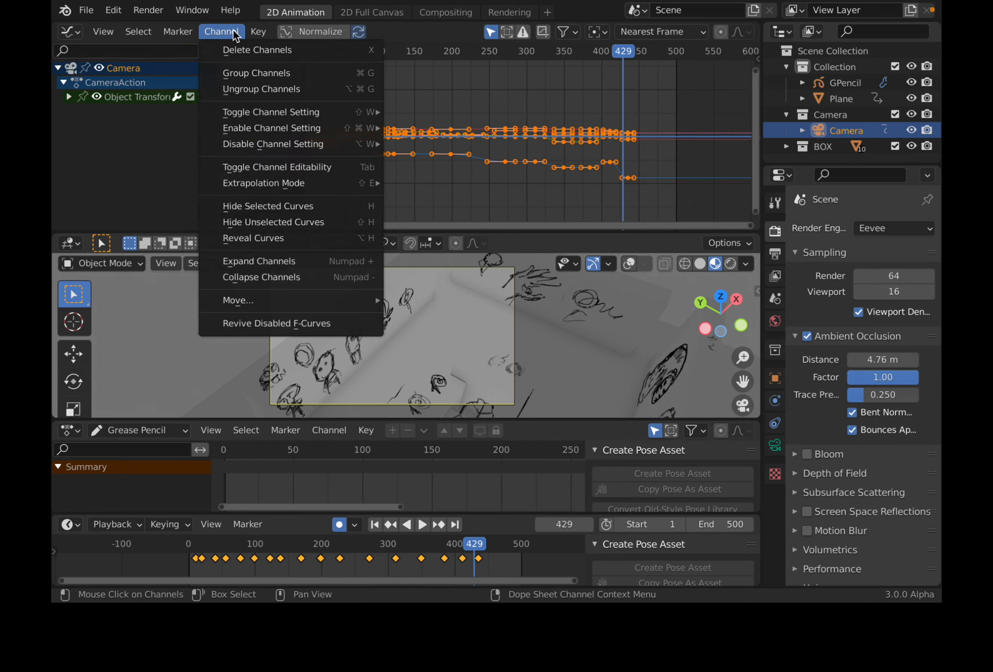
mouse_move(256, 34)
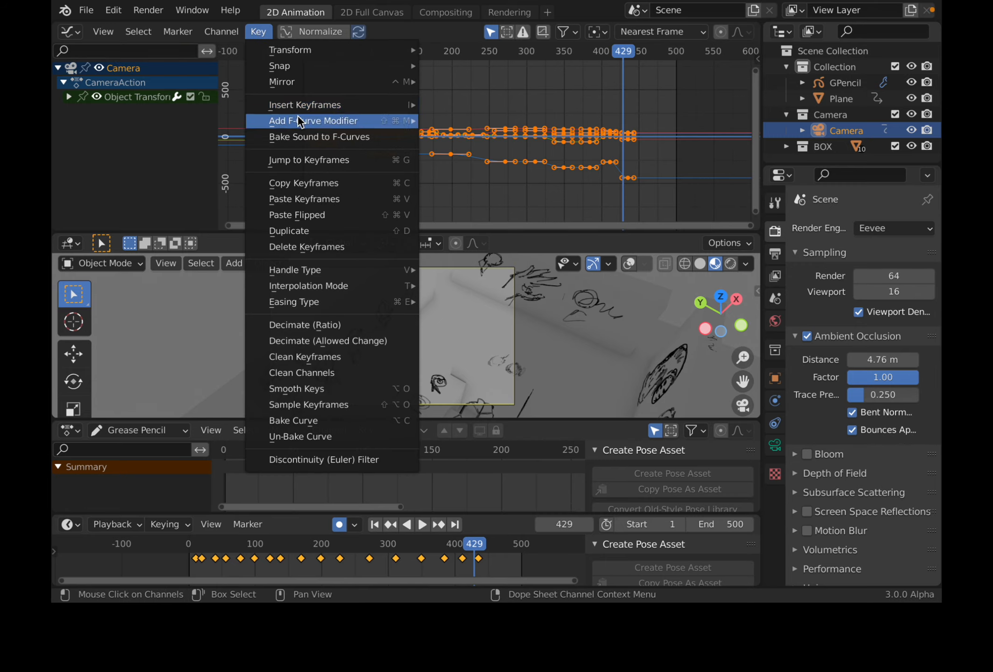
left_click(329, 460)
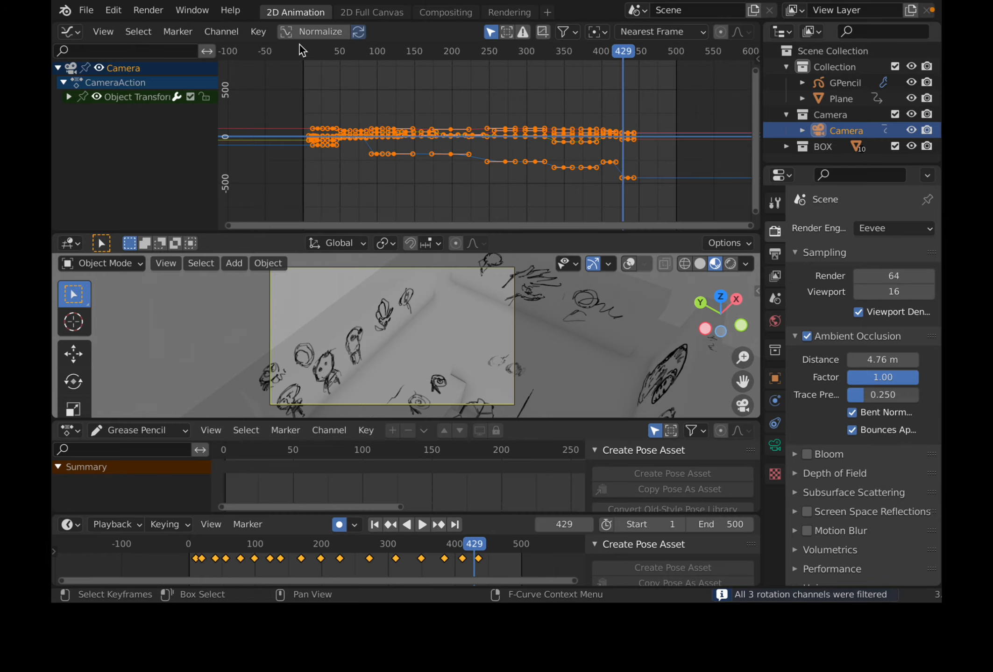
- Close the Graph Editor by merging its area back into the 3D viewport
left_click(257, 32)
mouse_move(334, 290)
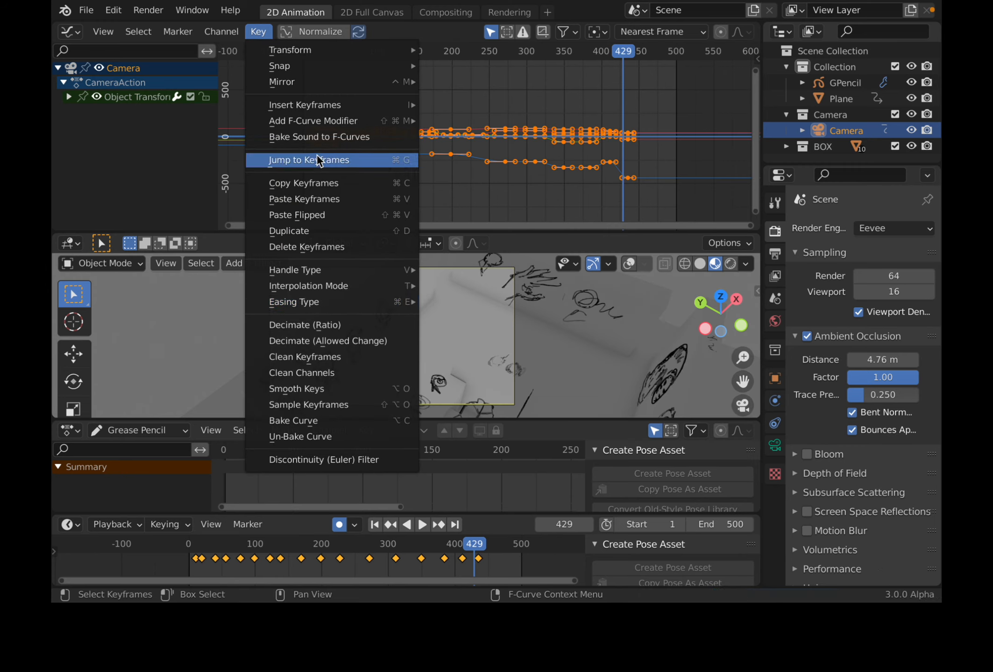
left_click(222, 32)
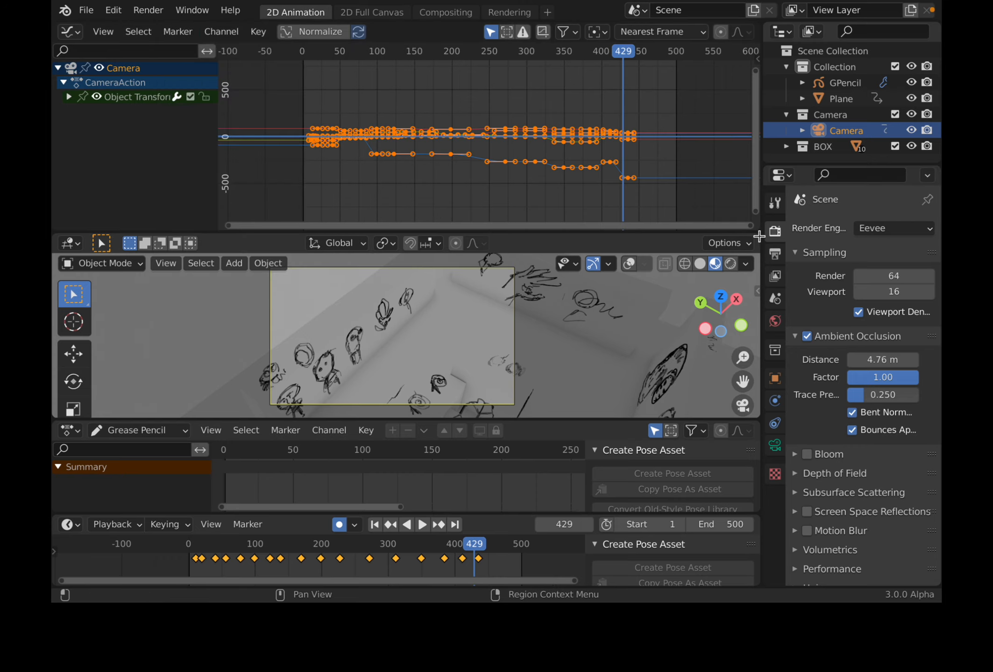
left_click_drag(757, 235, 733, 203)
- At frame 429, pull the camera back and center it on the inner boxes, and turn off the Camera to View lock
scroll(504, 269, "down", 5)
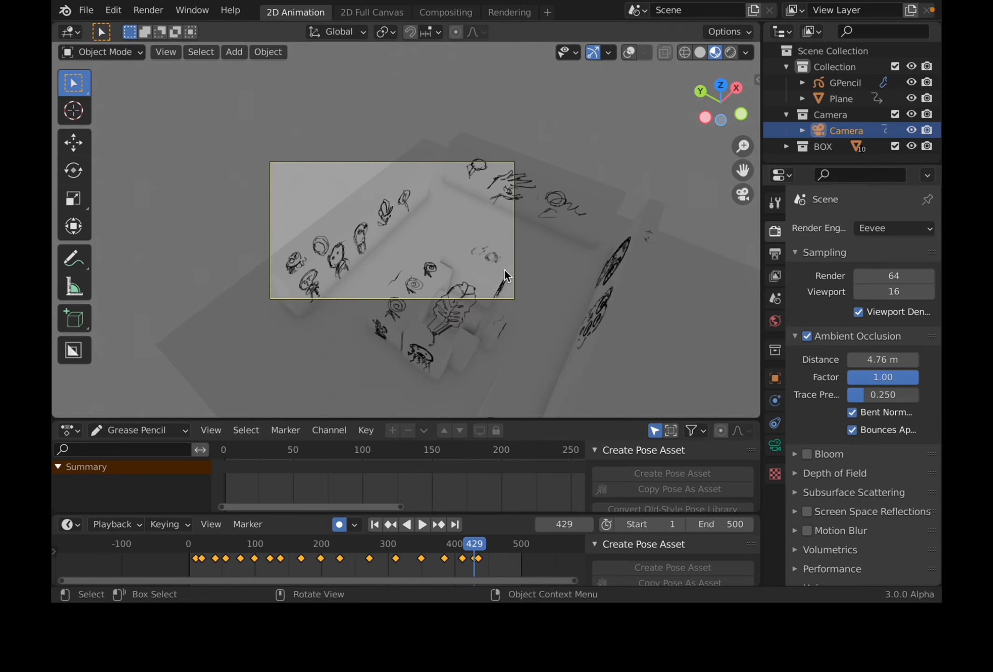
mouse_move(497, 252)
middle_mouse_down("shift")
mouse_move(480, 206)
mouse_move(486, 192)
middle_mouse_up("shift")
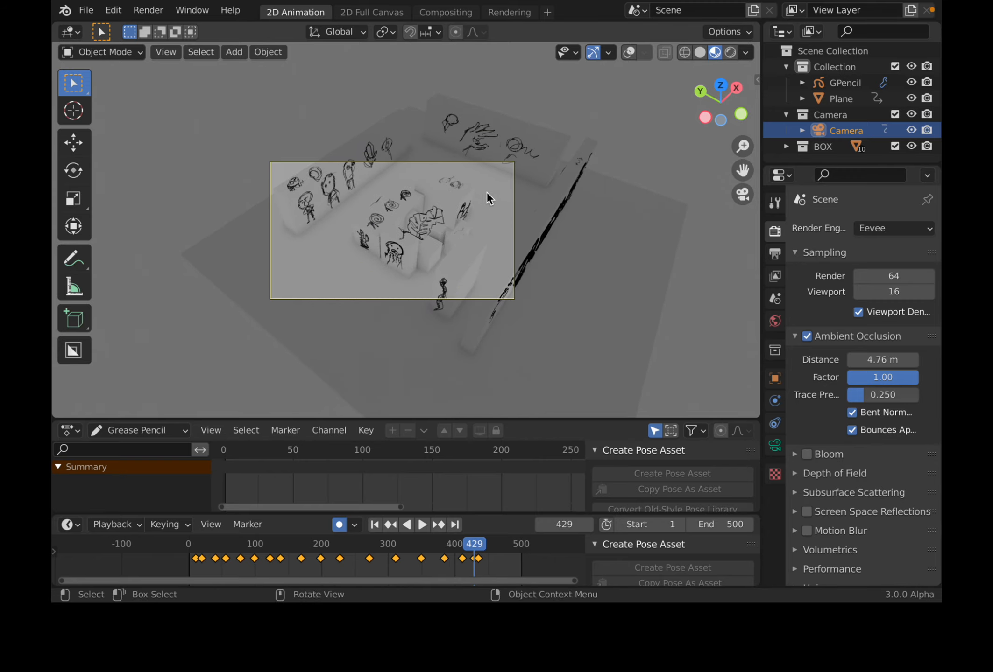
left_click(757, 76)
scroll(500, 253, "up", 3)
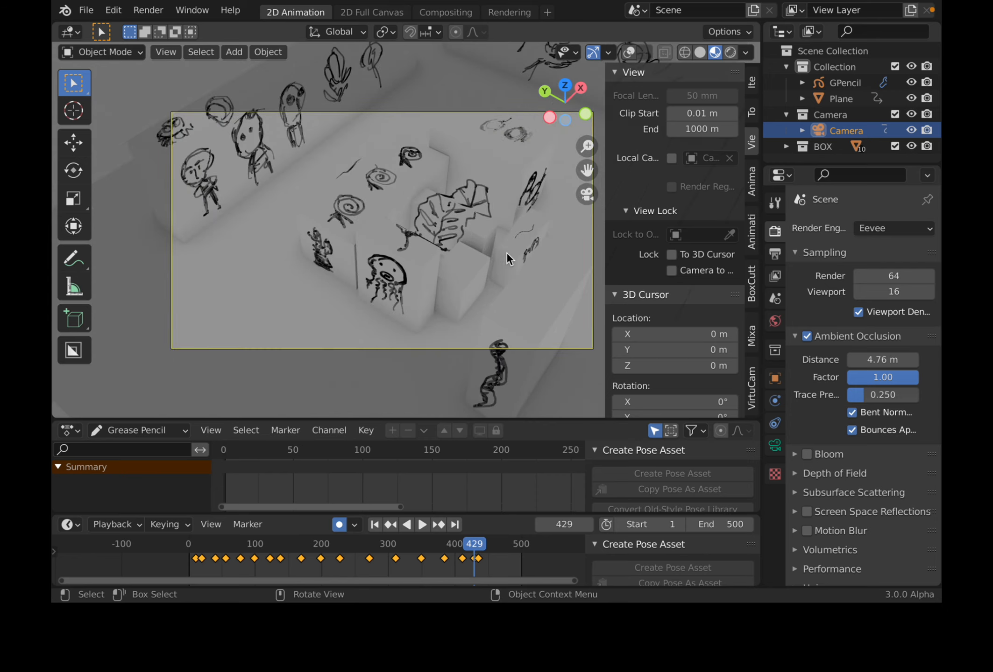
- Save the file and play back the camera animation
key("ctrl+s")
mouse_move(481, 549)
left_mouse_down()
mouse_move(444, 545)
mouse_move(493, 551)
mouse_move(335, 549)
left_mouse_up()
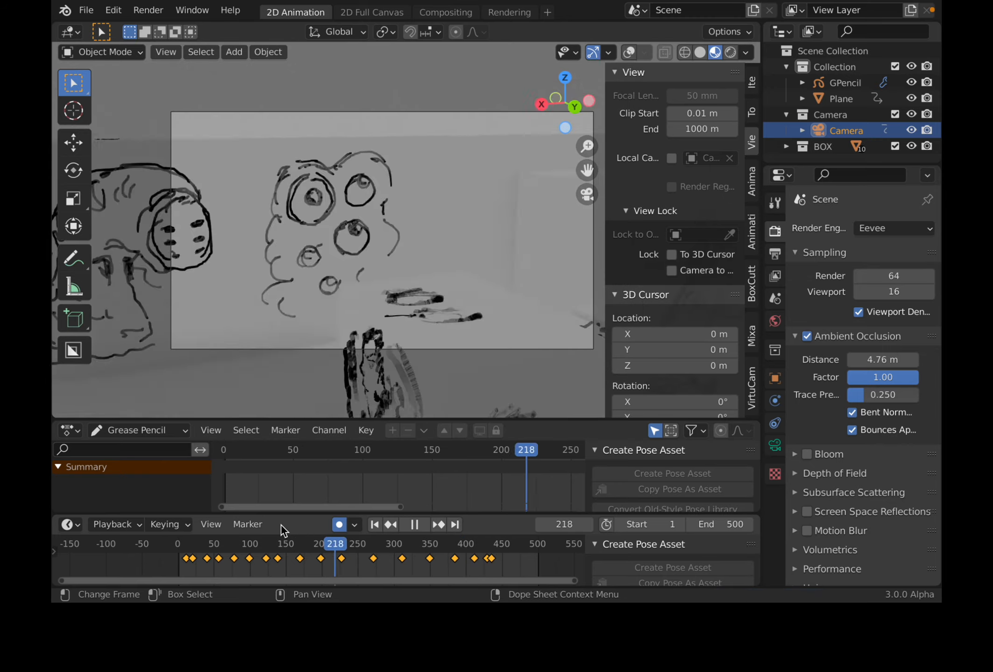
- Play the camera animation back from frame 7 and hide the 3D viewport's sidebar
left_click_drag(280, 525, 183, 540)
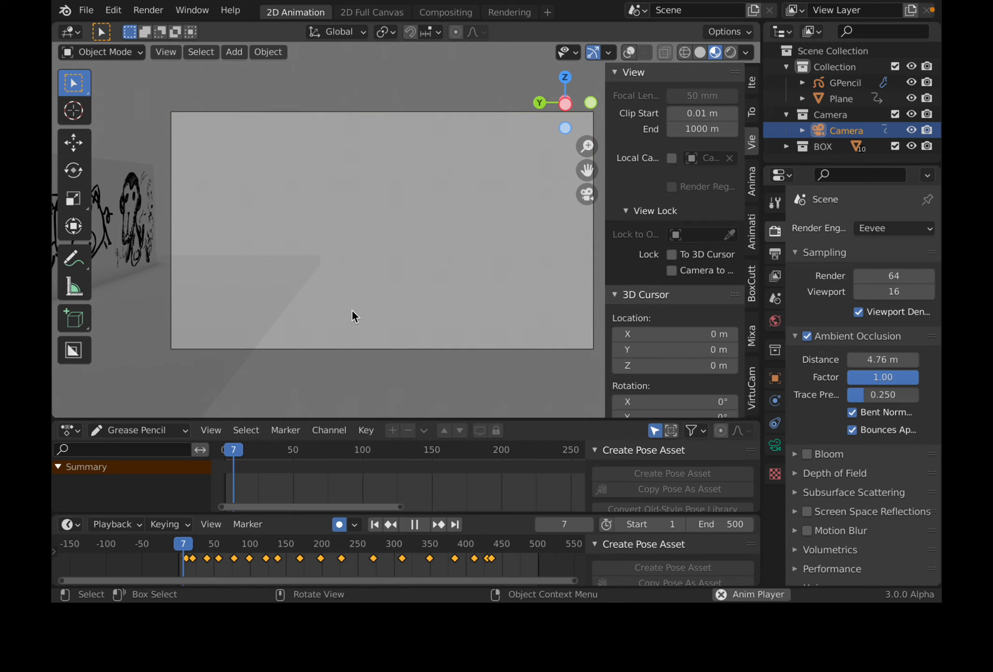
key("space")
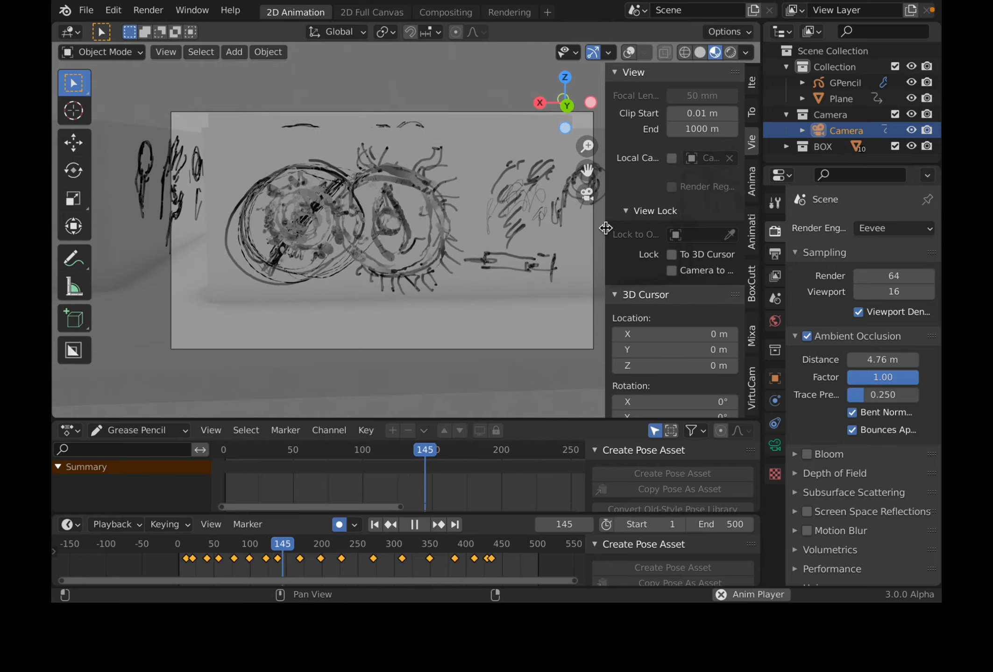
left_click_drag(605, 228, 657, 230)
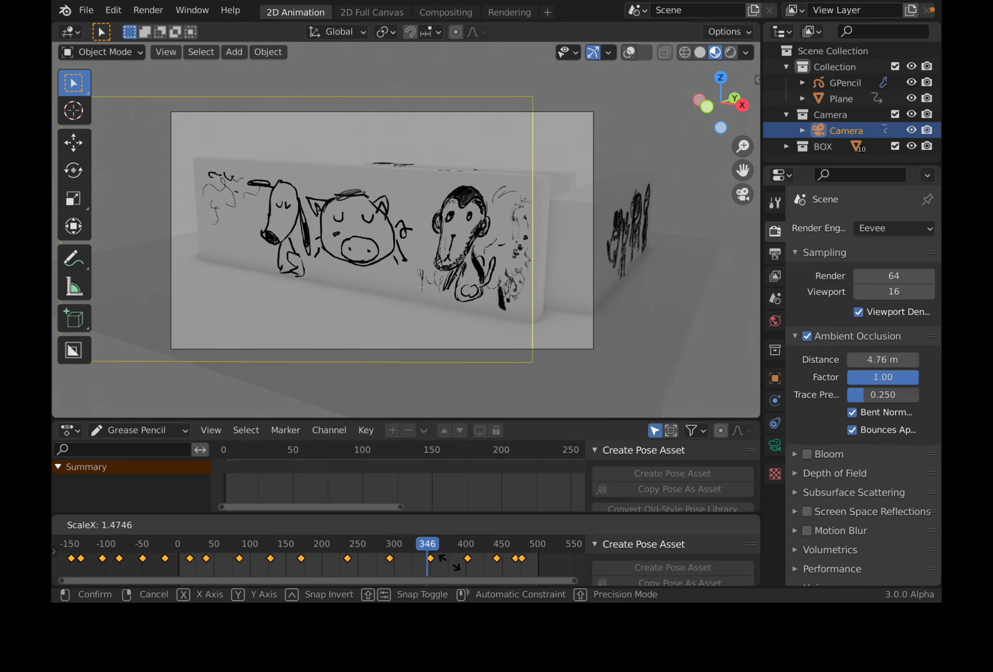
- Stretch and shift the camera keyframes so that the last one lands on frame 500, and save the file
key("g")
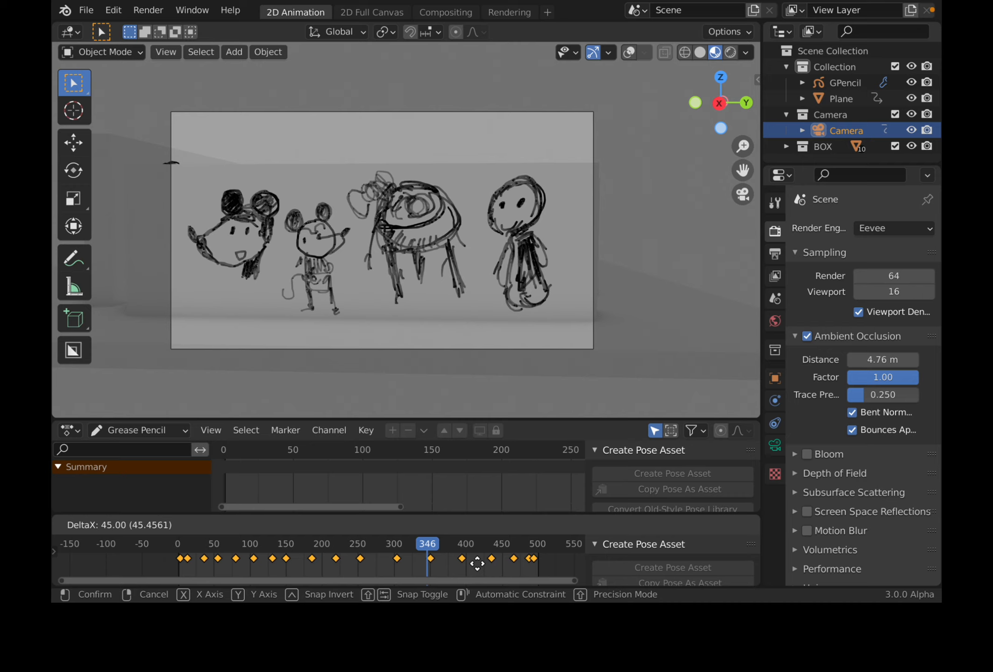
left_click(485, 569)
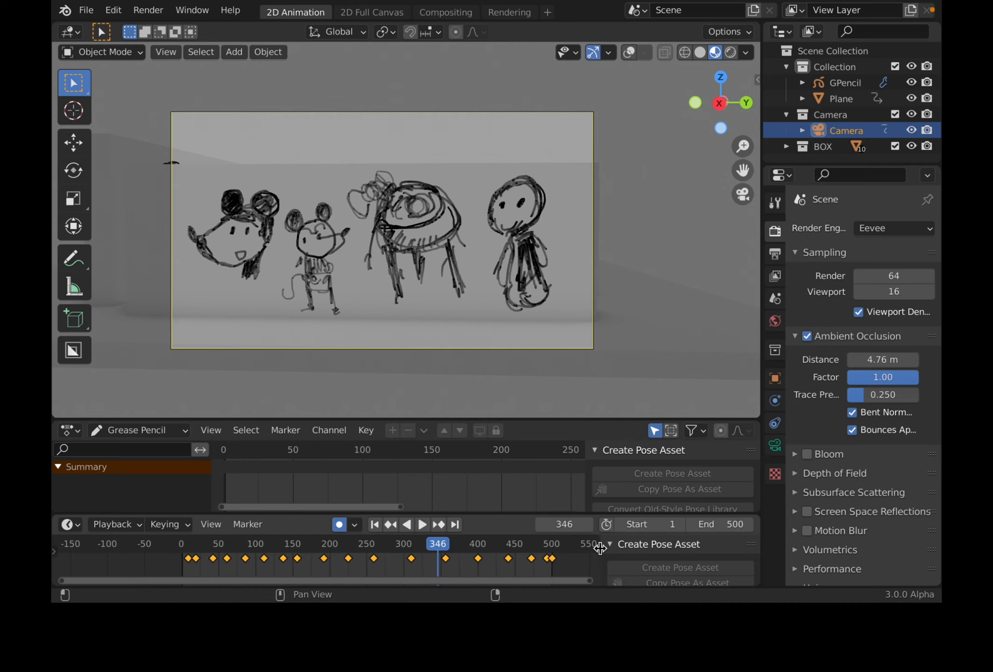
key("ctrl+s")
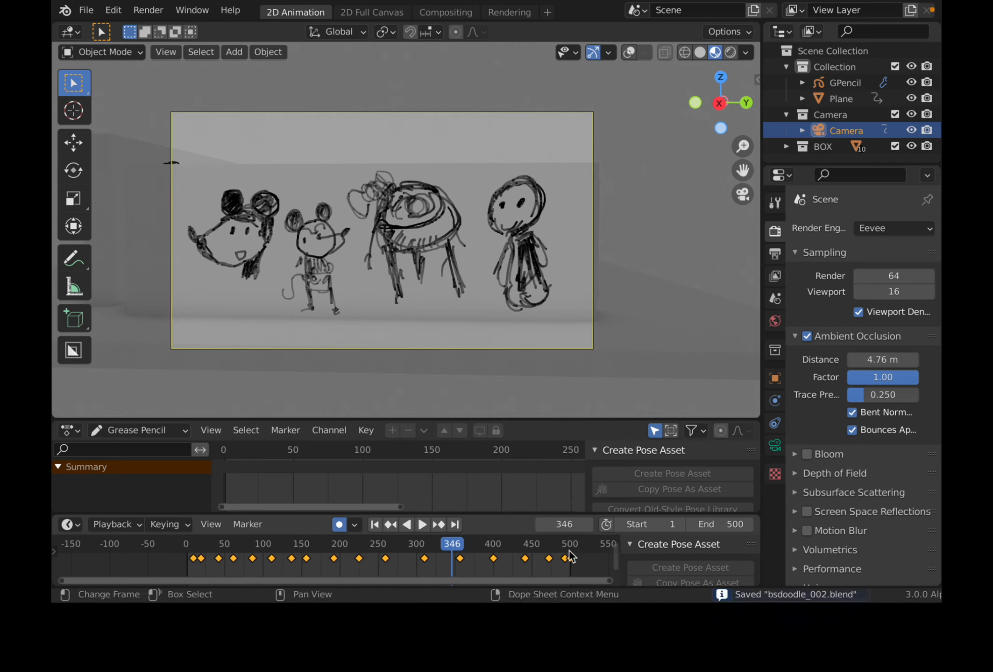
- At frame 55, leave the camera view for an overview of the scene, deselect the camera and save the file
left_click_drag(531, 542, 229, 553)
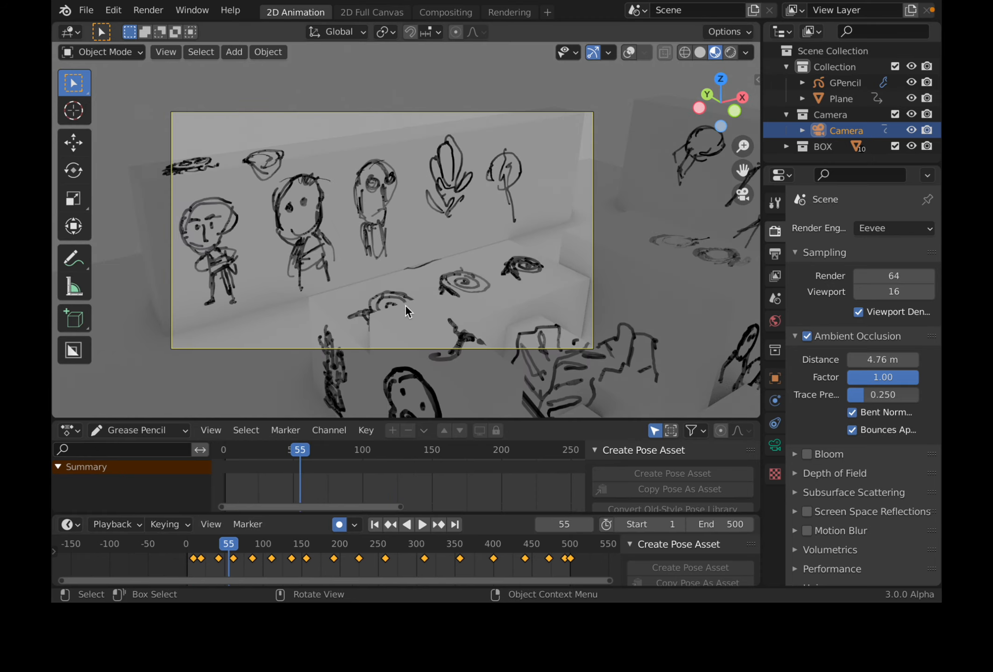
left_click(760, 79)
left_click_drag(618, 99, 648, 101)
key("n")
middle_click_drag(260, 276, 531, 287)
scroll(531, 287, "up", 2)
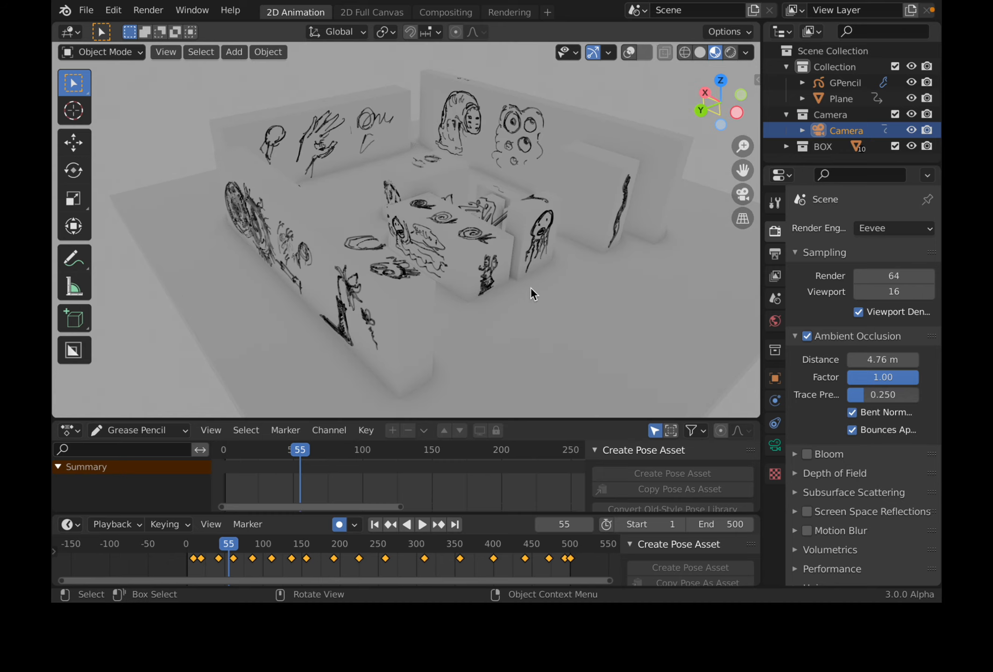
scroll(531, 287, "down", 2)
left_click(639, 140)
key("ctrl+s")
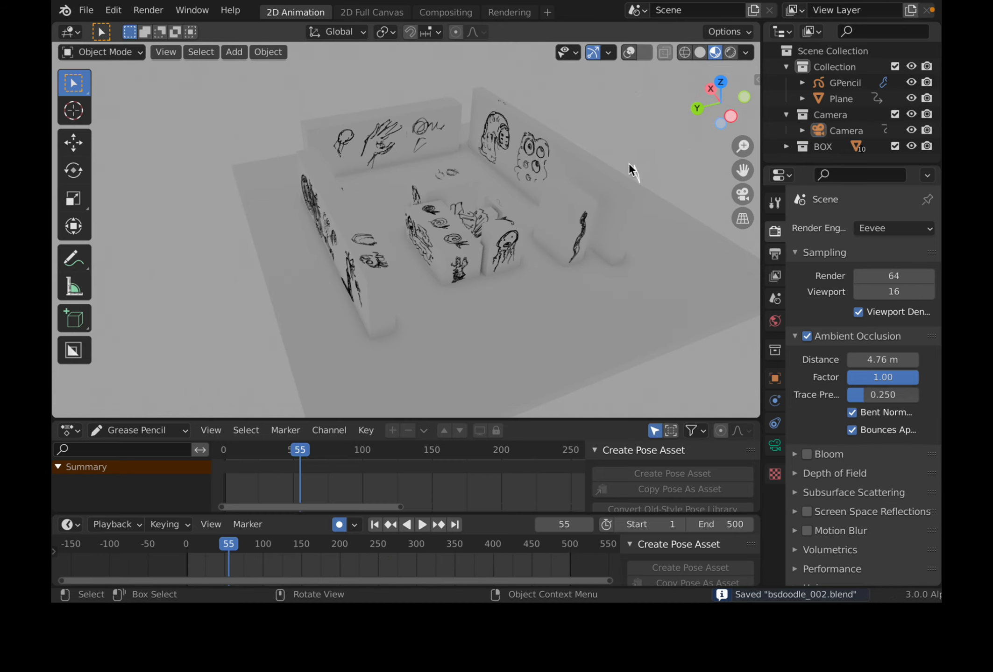
- Play the animation while orbiting to the outer wall with the large eye doodles, and stop the playback
key("space")
middle_click_drag(473, 288, 446, 254)
key("space")
scroll(518, 252, "up", 4)
middle_click_drag(520, 253, 452, 358)
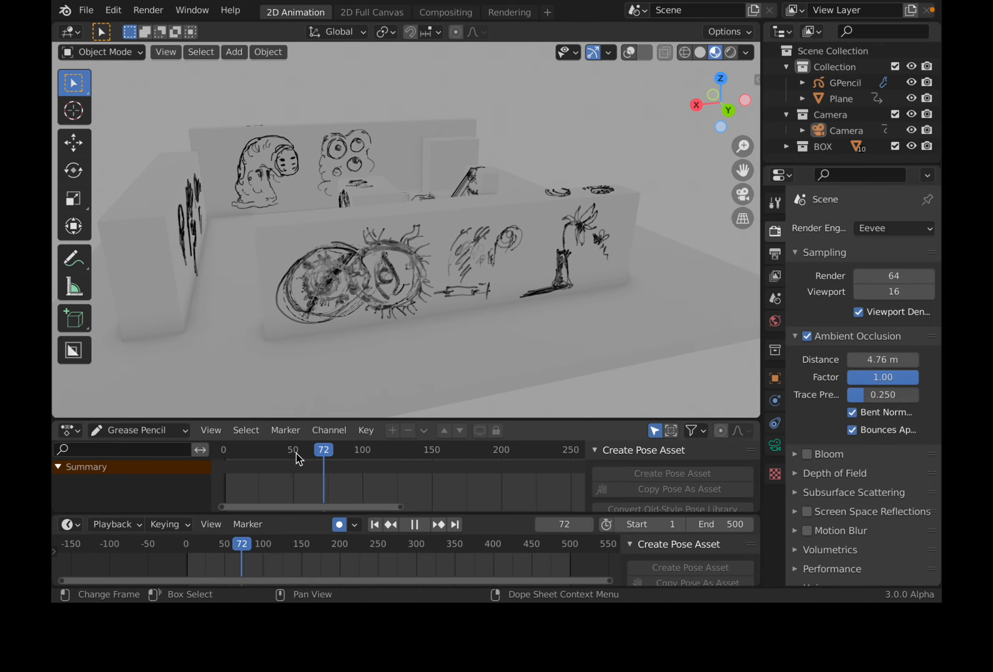
key("Escape")
- Make the Dope Sheet taller, shrink its sidebar, and narrow the Properties editor to widen the 3D viewport
left_click_drag(326, 418, 329, 404)
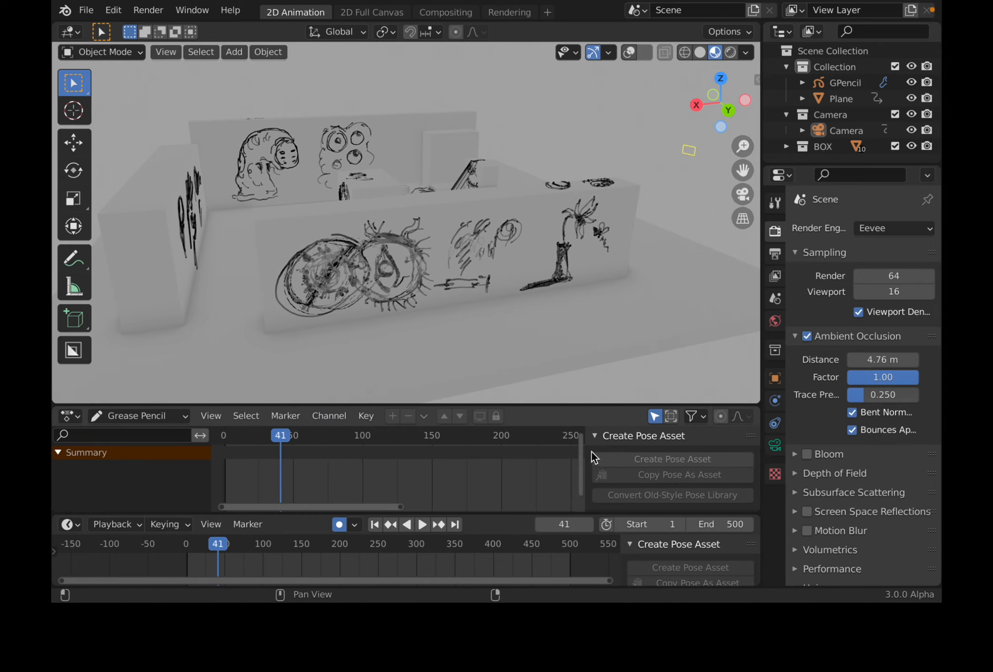
left_click_drag(586, 449, 645, 449)
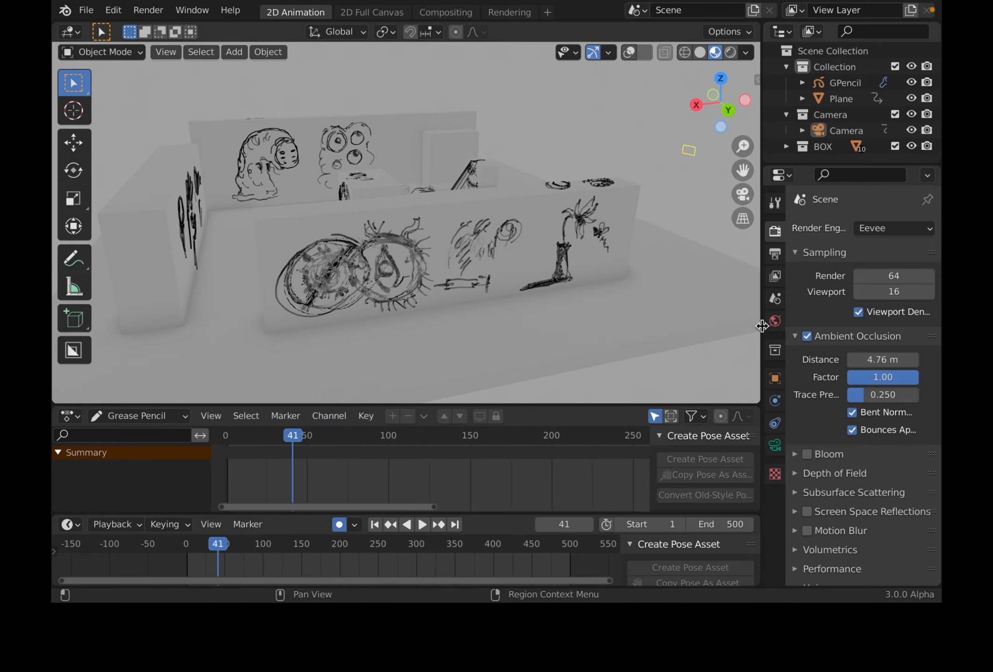
left_click_drag(762, 326, 840, 326)
- Examine the jittering doodles on the walls and inner boxes from several angles during playback, ending close to the octopus box
middle_click_drag(560, 299, 534, 290)
middle_click_drag(470, 296, 507, 273)
key("space")
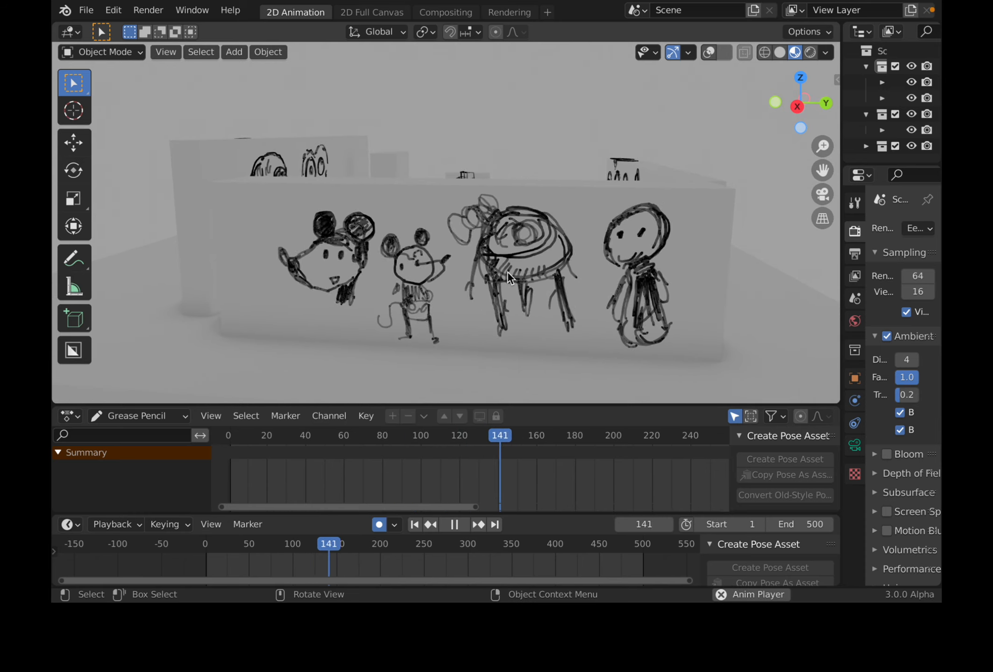
key("space")
middle_click_drag(516, 269, 602, 250)
key("space")
scroll(505, 228, "down", 2)
middle_click_drag(505, 228, 563, 255, "shift")
middle_click_drag(477, 286, 537, 250)
middle_click_drag(376, 277, 442, 233, "shift")
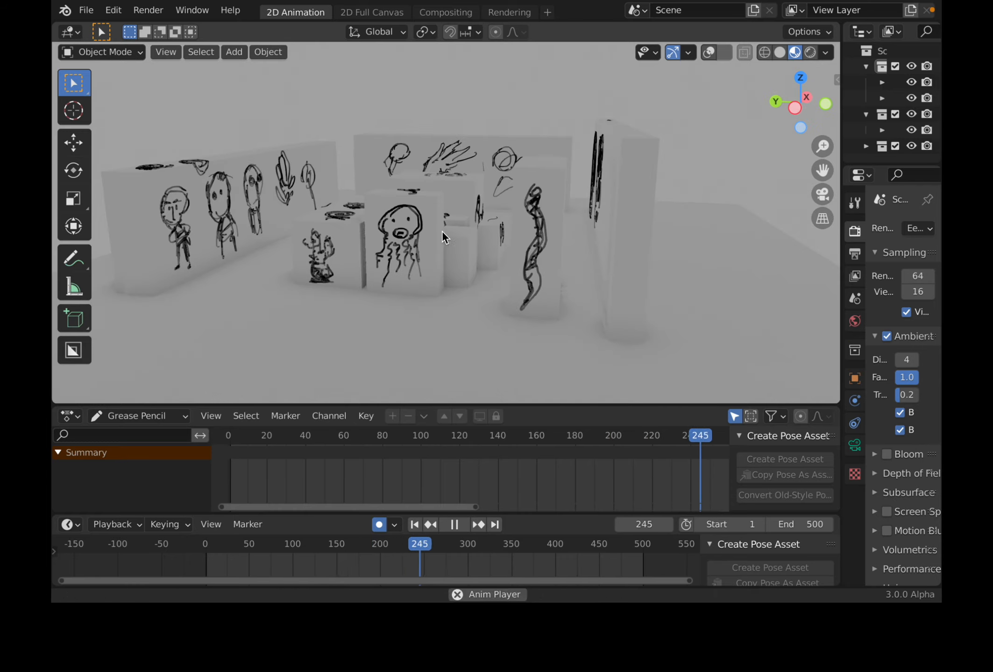
scroll(369, 236, "up", 3)
middle_click_drag(370, 234, 465, 220, "shift")
scroll(463, 221, "up", 1)
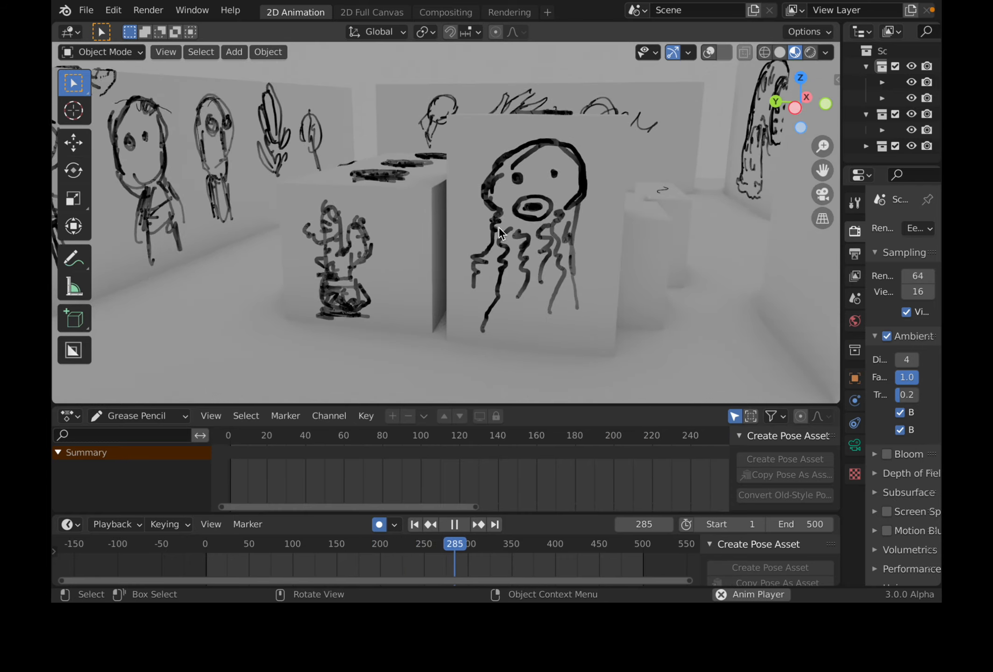
scroll(498, 228, "down", 1)
key("space")
- Switch to the browser and look over the Gumroad page of the Grease Pencil traditional ink brush and texture pack
key("ctrl+Right")
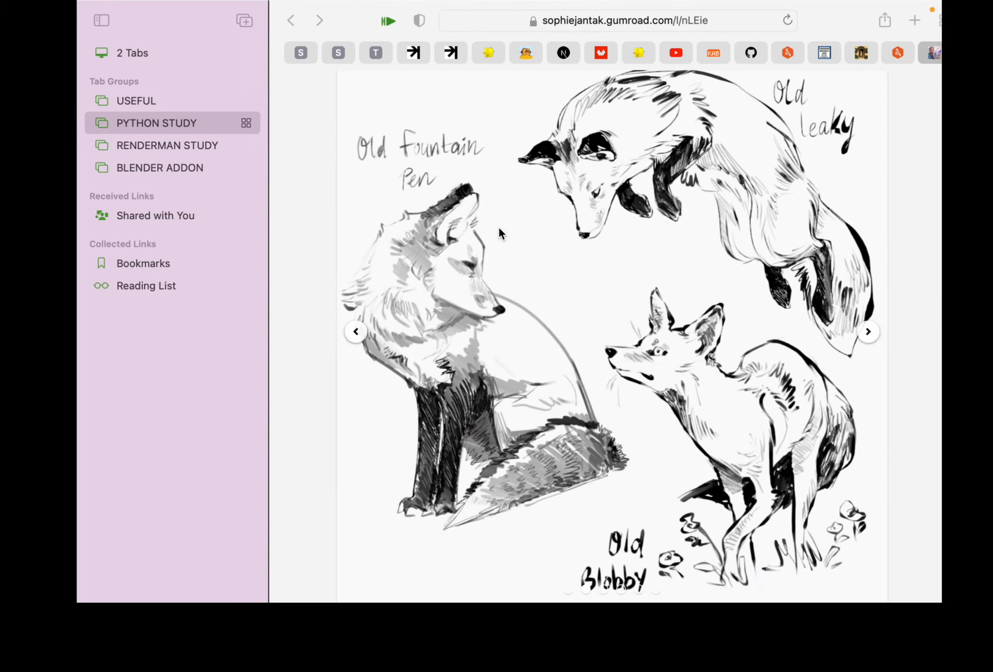
scroll(512, 224, "down", 10)
scroll(561, 261, "up", 10)
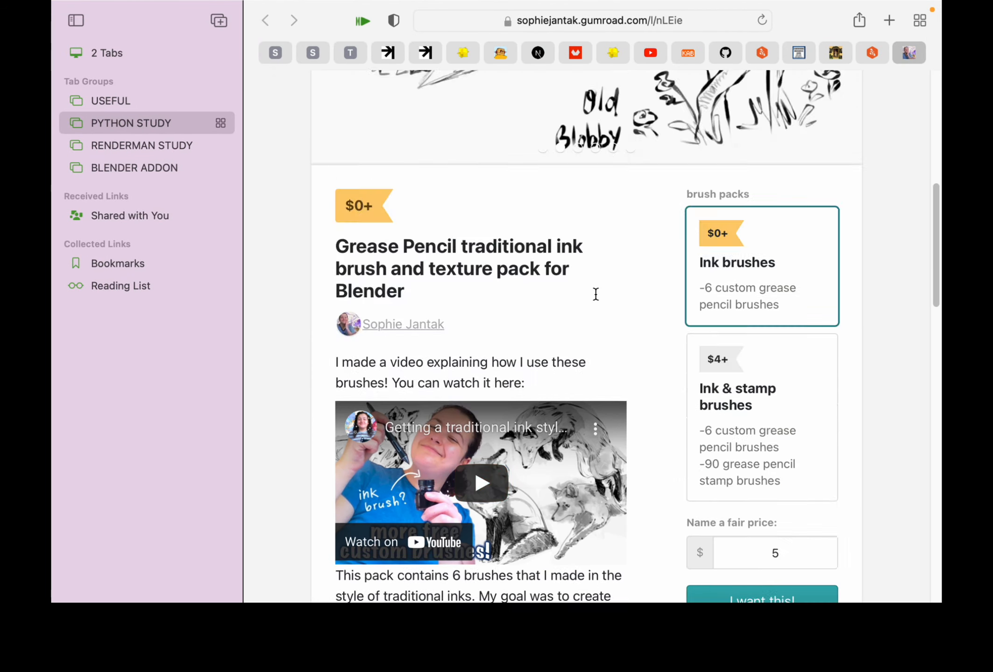
- Switch back to Blender, widen the Properties editor slightly, and select the ground plane
key("ctrl+Left")
middle_click_drag(591, 287, 649, 223)
key("space")
left_click_drag(840, 151, 823, 151)
left_click(611, 212)
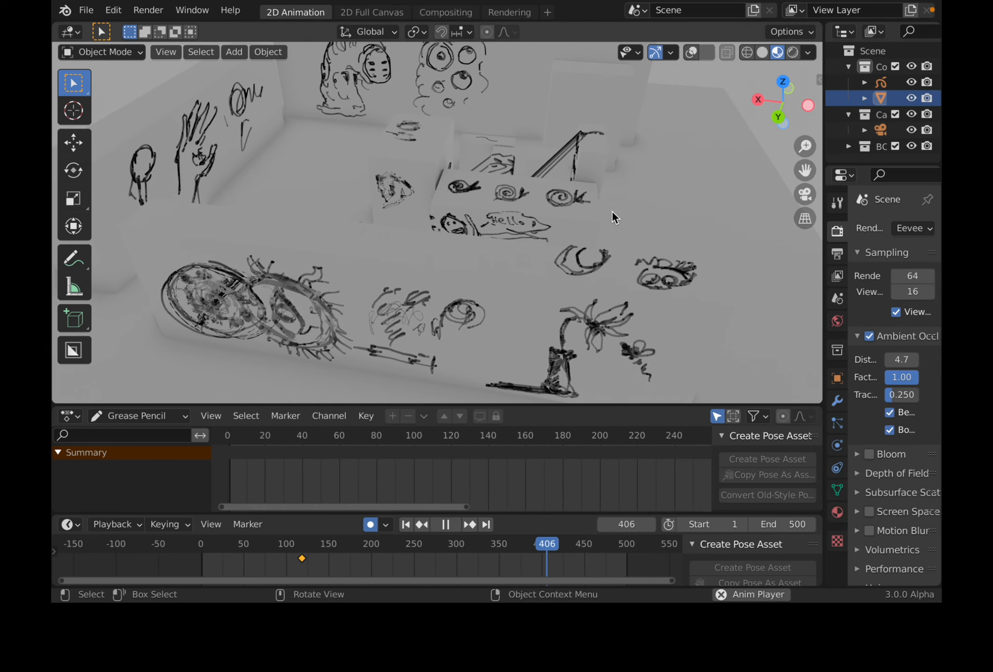
- Show the viewport's sidebar and watch the animation through the camera in a fullscreen viewport
left_click(819, 80)
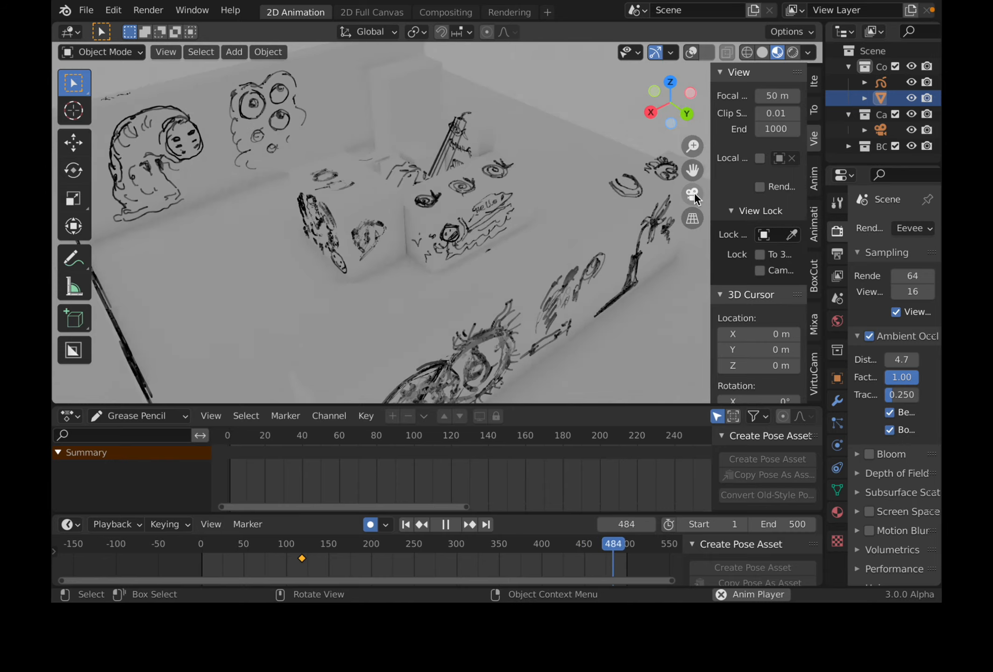
left_click(693, 194)
key("ctrl+alt+space")
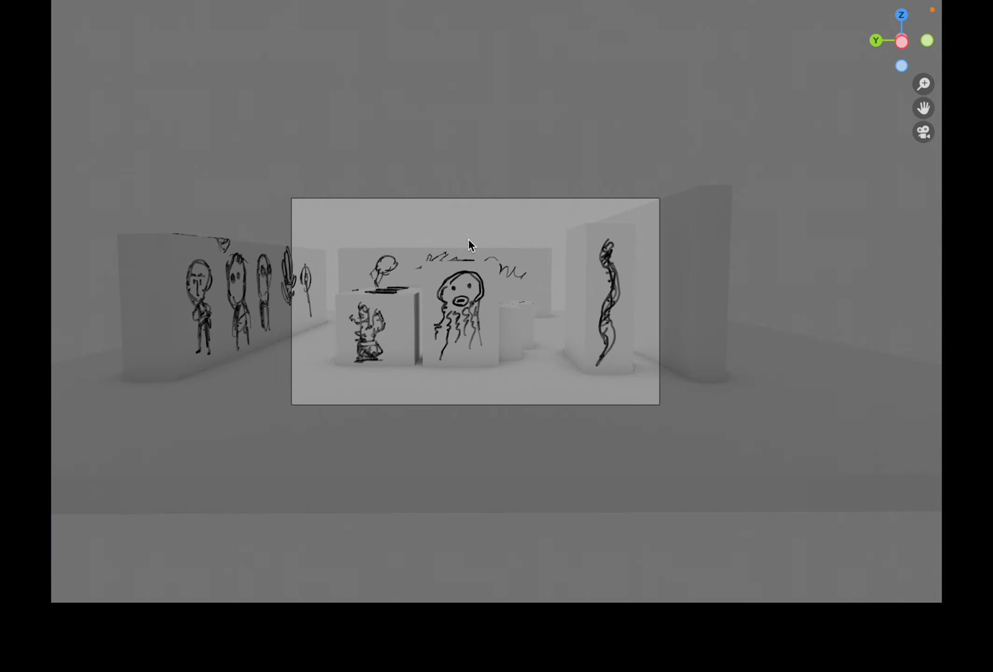
scroll(498, 249, "up", 3)
scroll(500, 249, "down", 3)
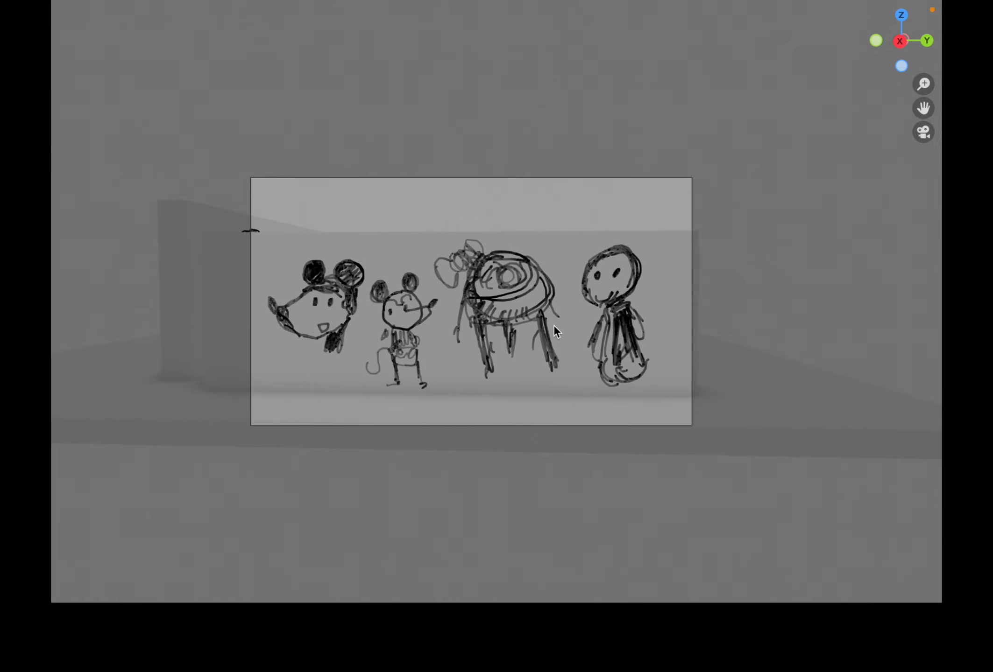
- Leave the camera view to examine the cactus and octopus boxes, and exit the fullscreen viewport
mouse_move(575, 304)
middle_mouse_down()
mouse_move(560, 373)
mouse_move(607, 323)
mouse_move(534, 281)
mouse_move(744, 285)
mouse_move(722, 287)
middle_mouse_up()
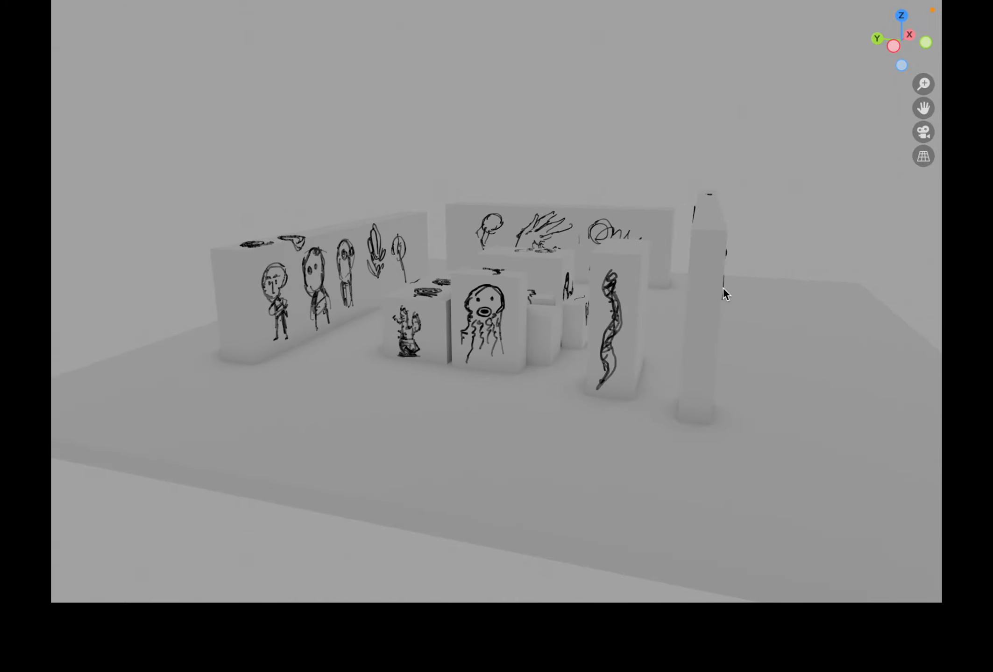
scroll(720, 293, "up", 5)
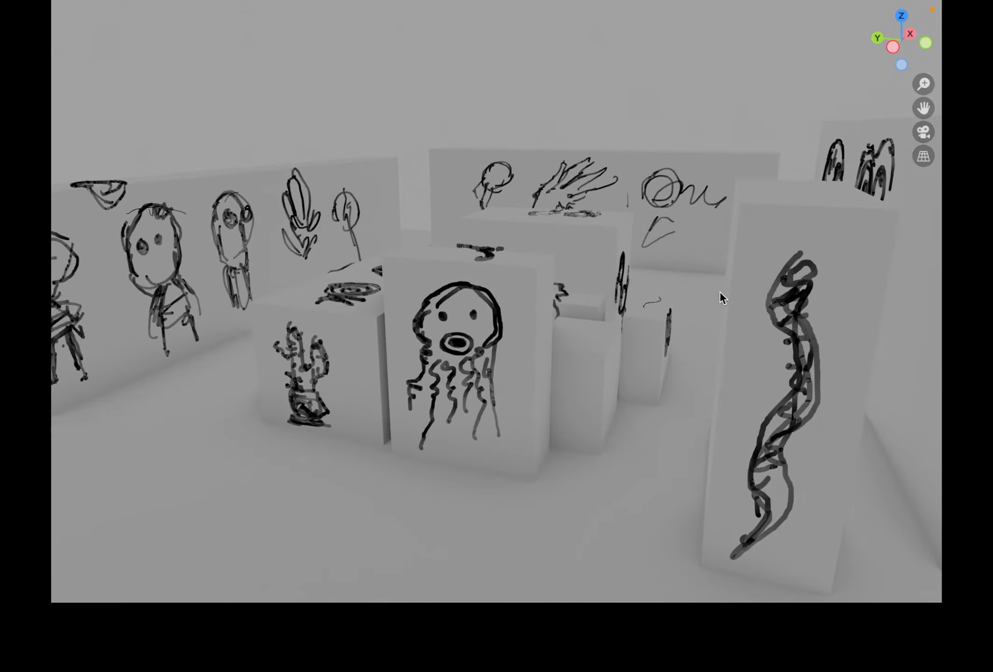
middle_click_drag(635, 311, 598, 319)
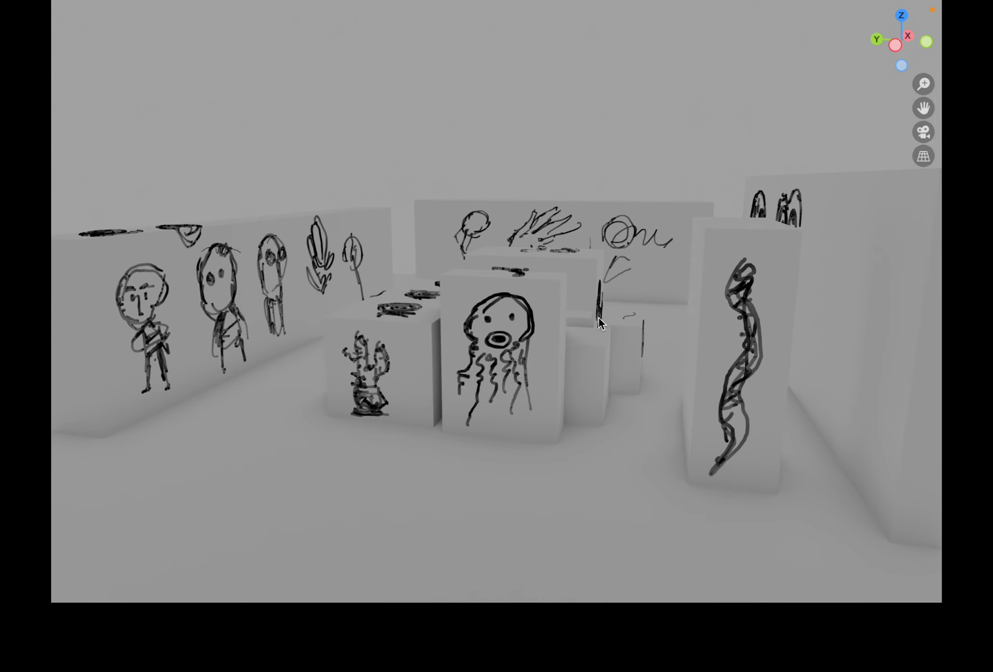
key("ctrl+alt+space")
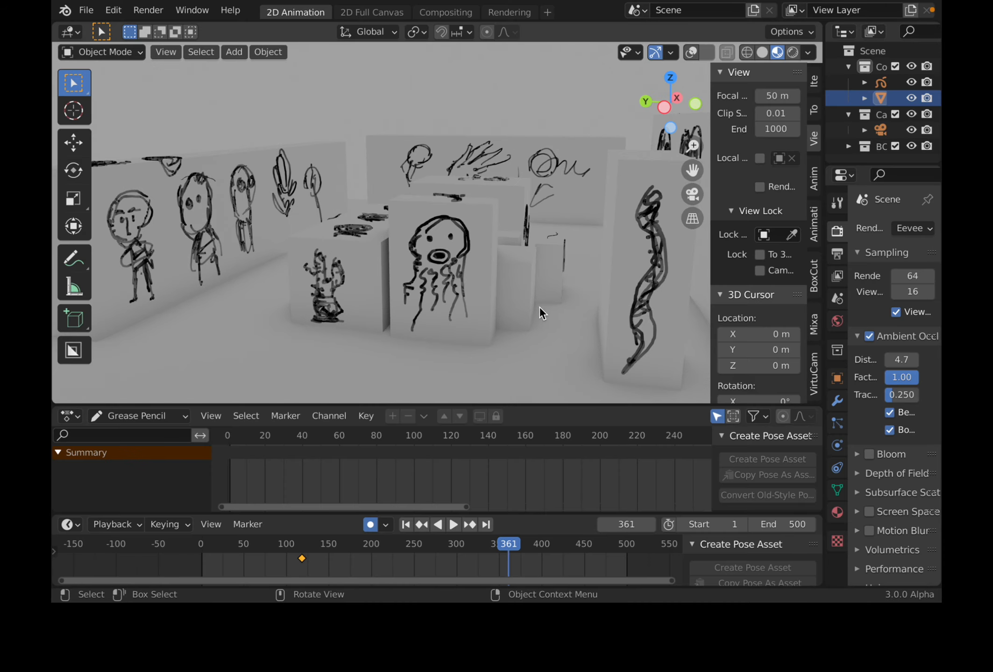
- Use Walk Navigation to move left and forward up to the wall with the figure doodles, and back out to an overview
mouse_move(539, 307)
middle_mouse_down()
mouse_move(557, 304)
mouse_move(544, 299)
middle_mouse_up()
middle_click_drag(544, 299, 530, 285, "shift")
scroll(545, 303, "up", 2)
key("F3")
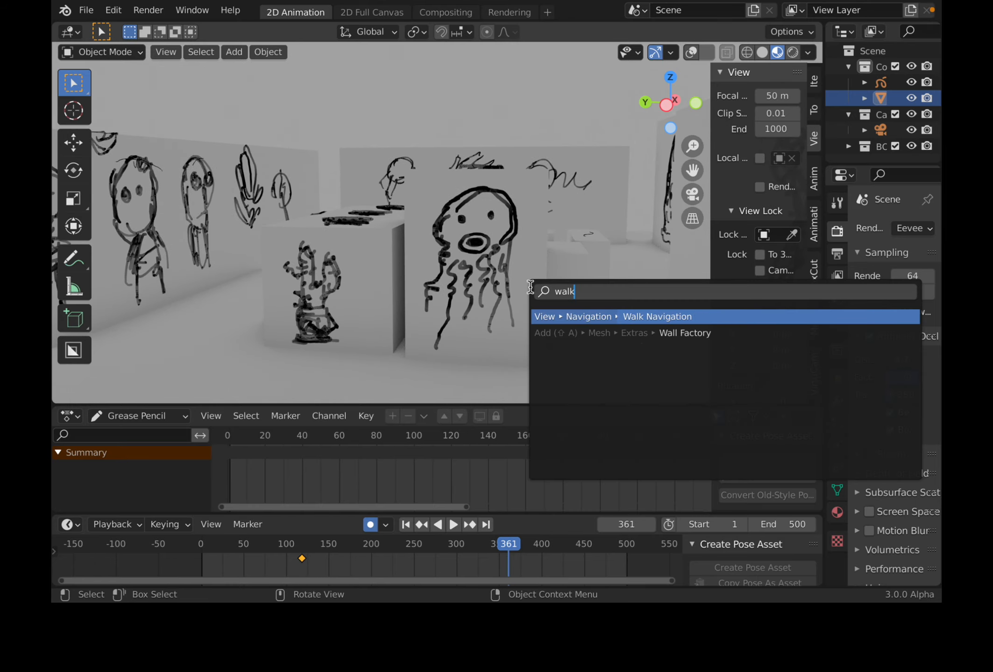
type("walk")
key("Return")
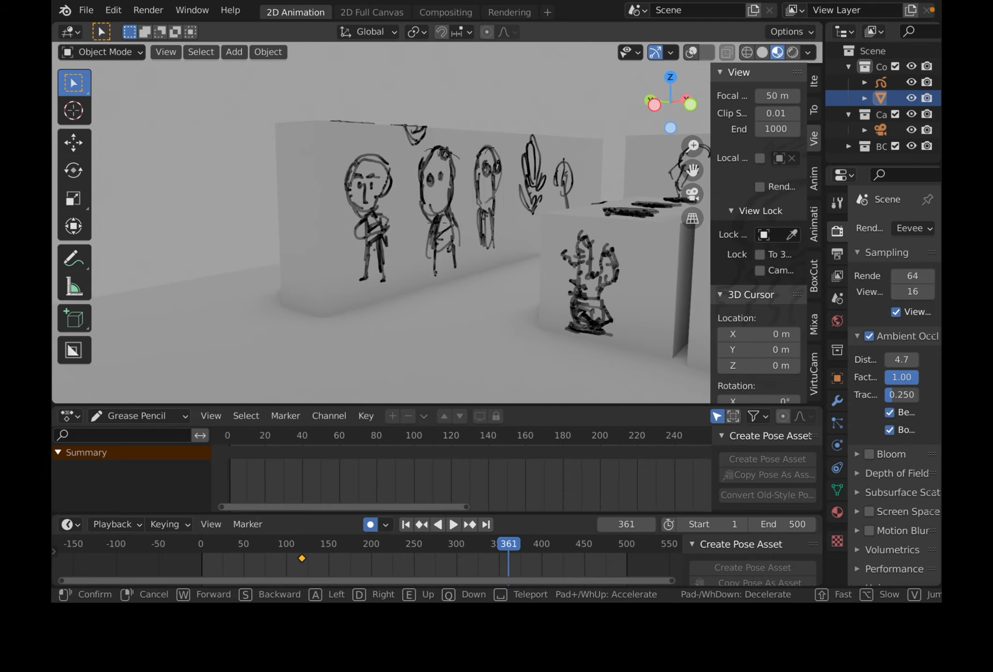
key("a")
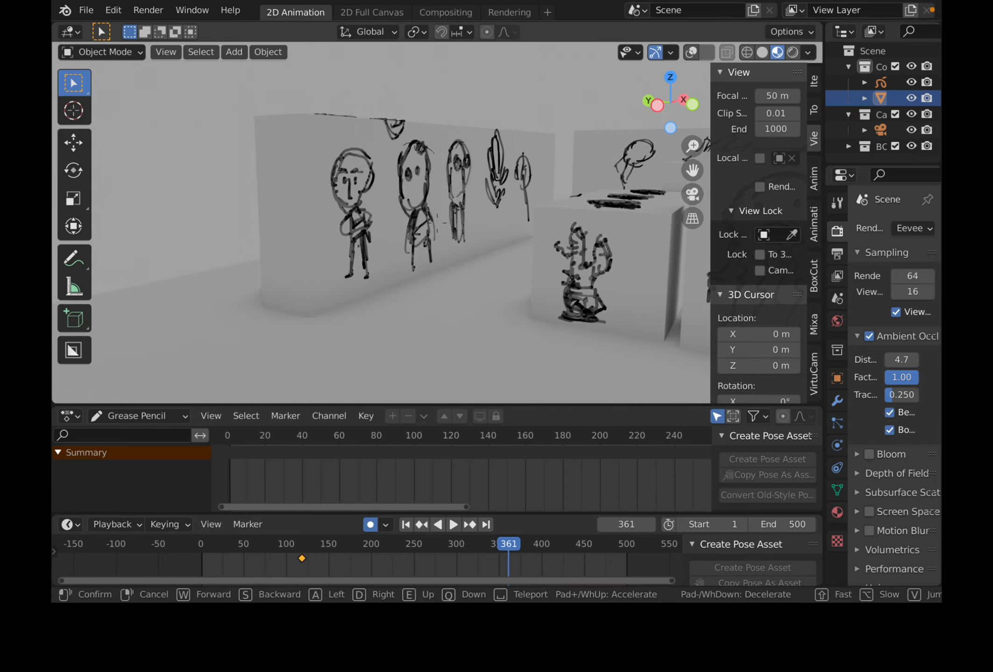
key("w")
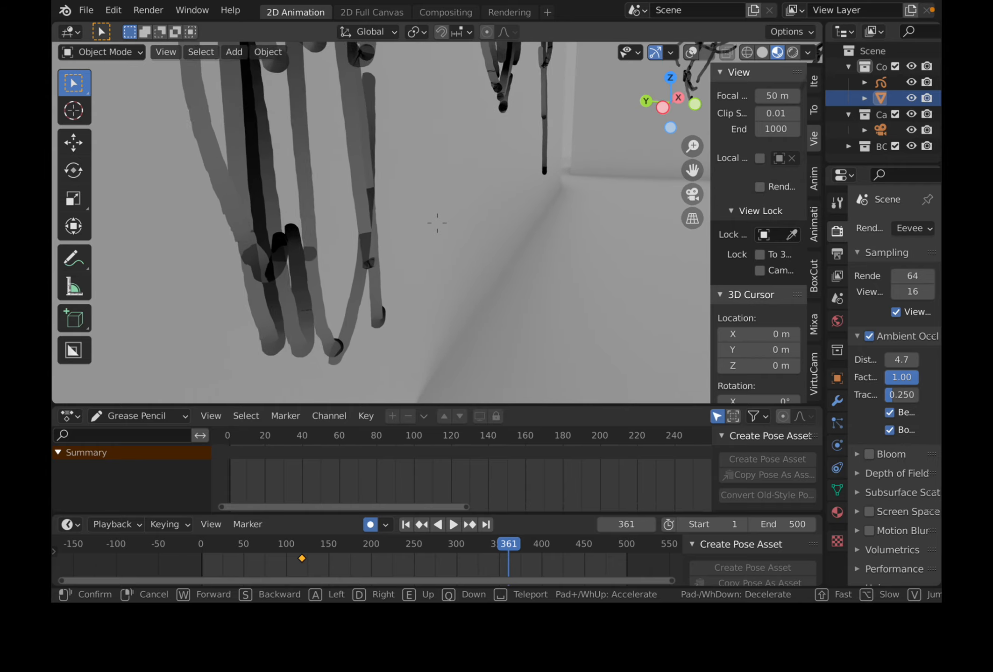
left_click(436, 222)
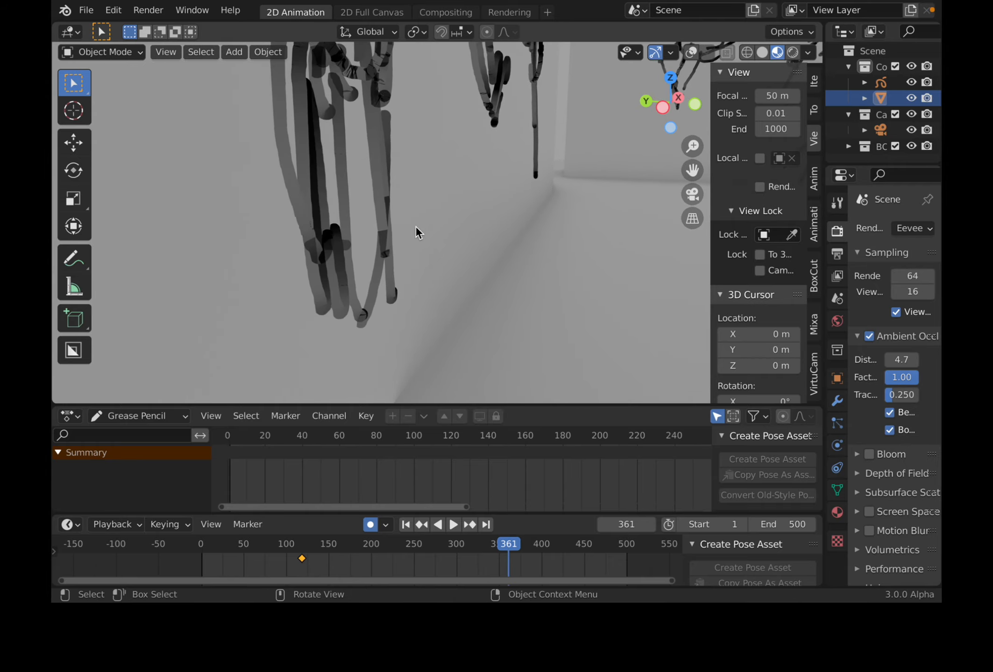
scroll(423, 226, "down", 10)
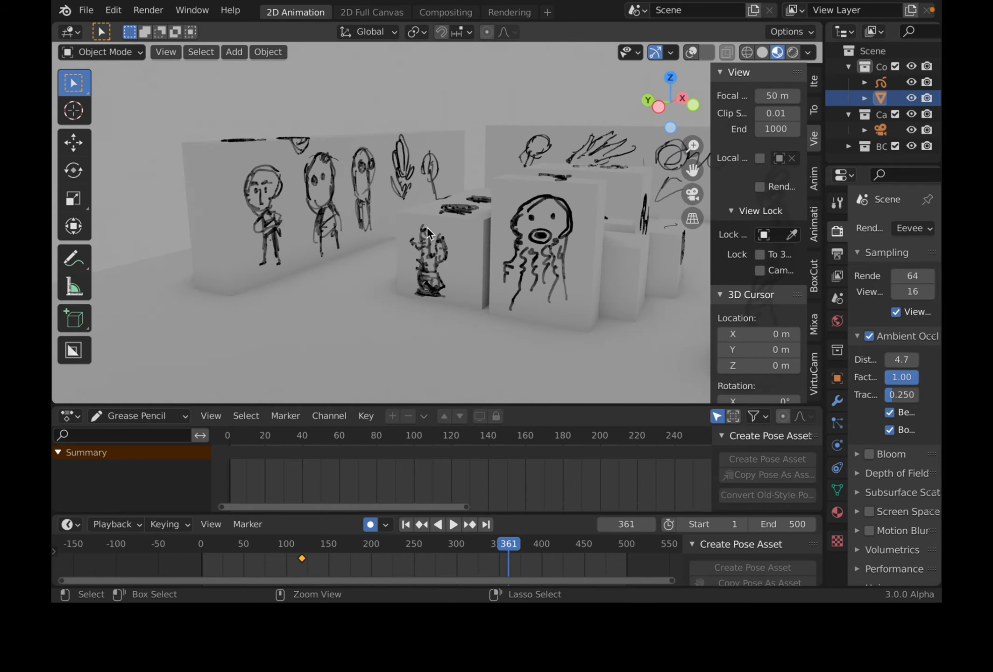
- Show the viewport fullscreen and use Walk Navigation to go from the flower doodle wall around to the cactus and octopus boxes
key("ctrl+space")
key("ctrl+space")
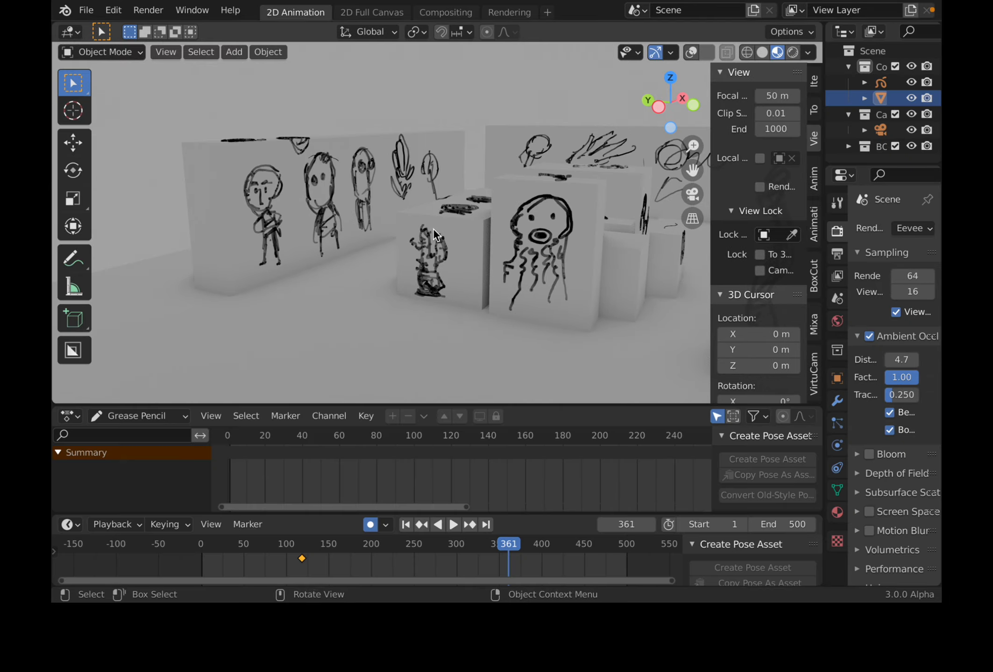
key("ctrl+alt+space")
middle_click_drag(435, 230, 390, 285)
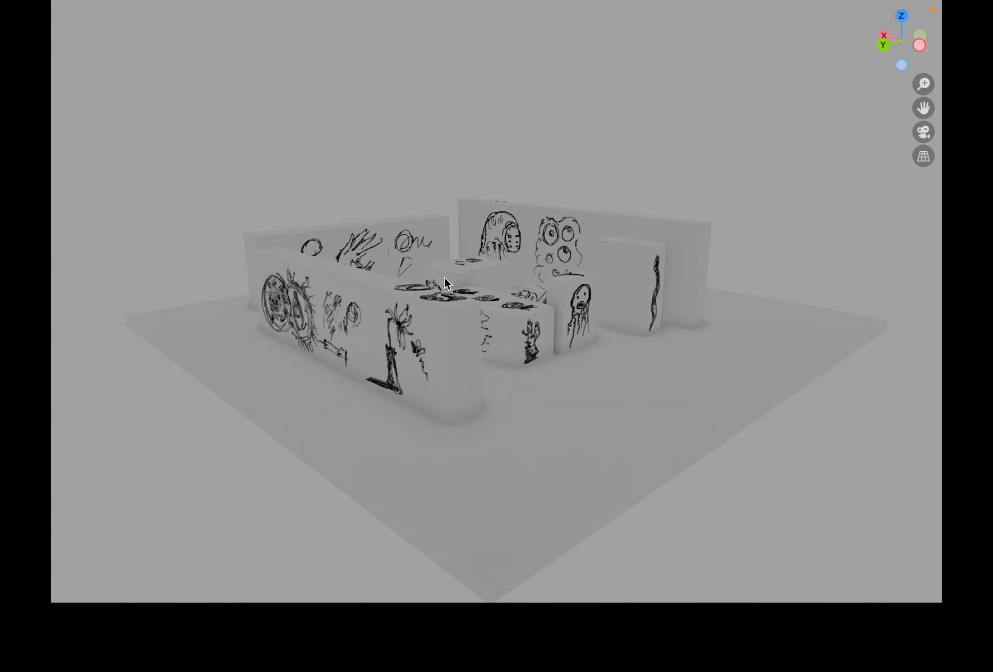
key("F3")
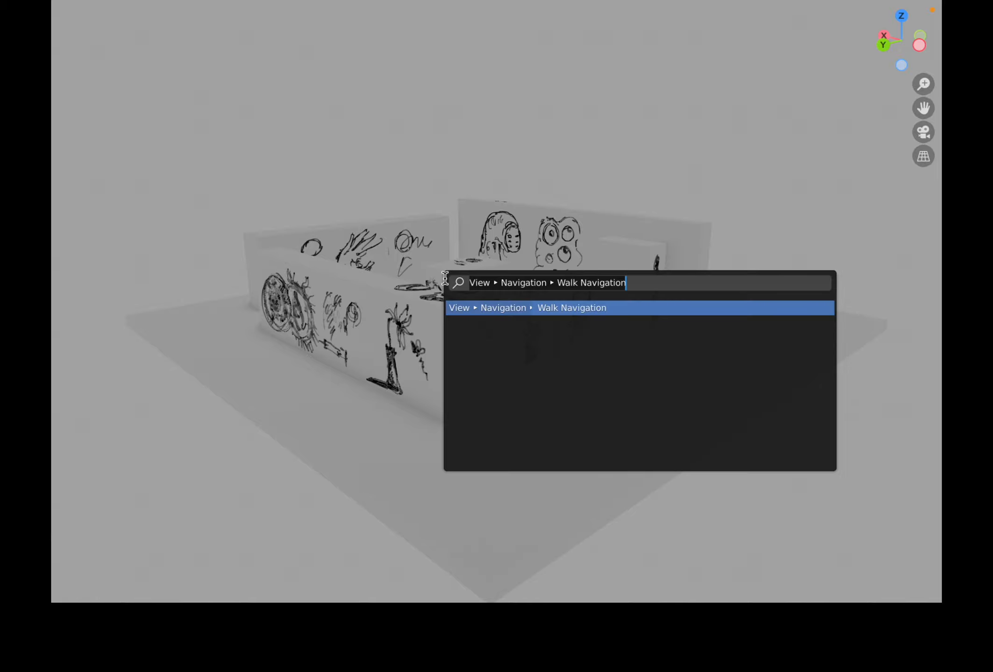
left_click(531, 307)
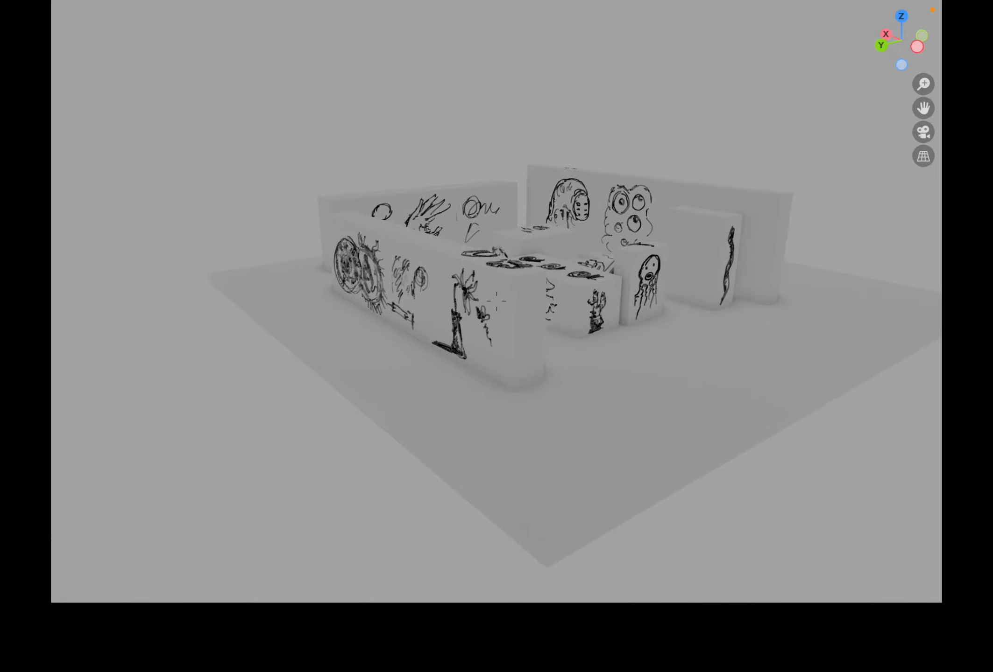
key("w")
key("a")
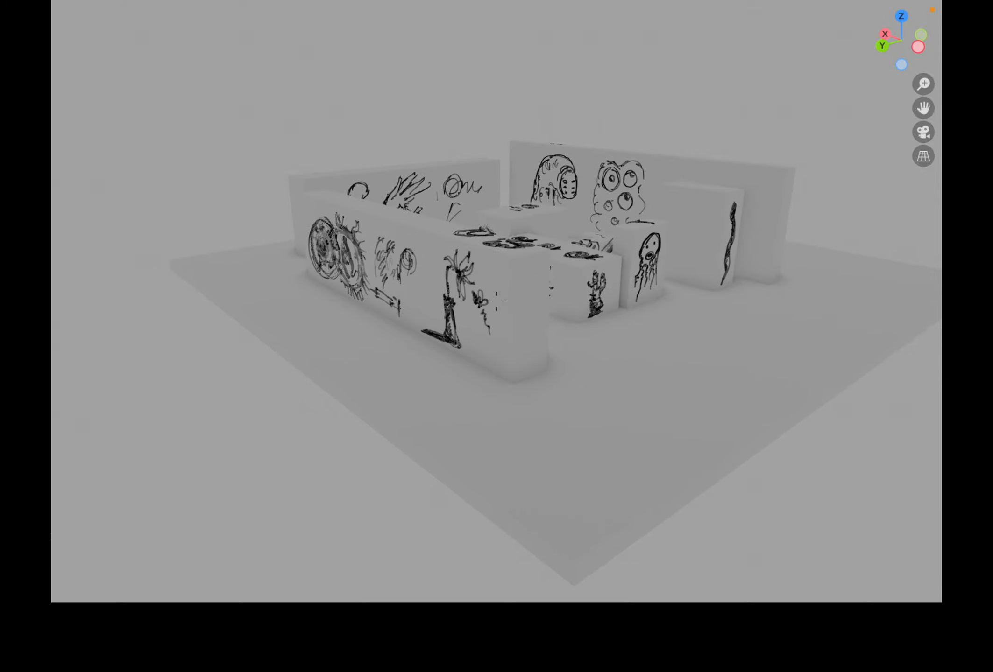
key("w")
key("a")
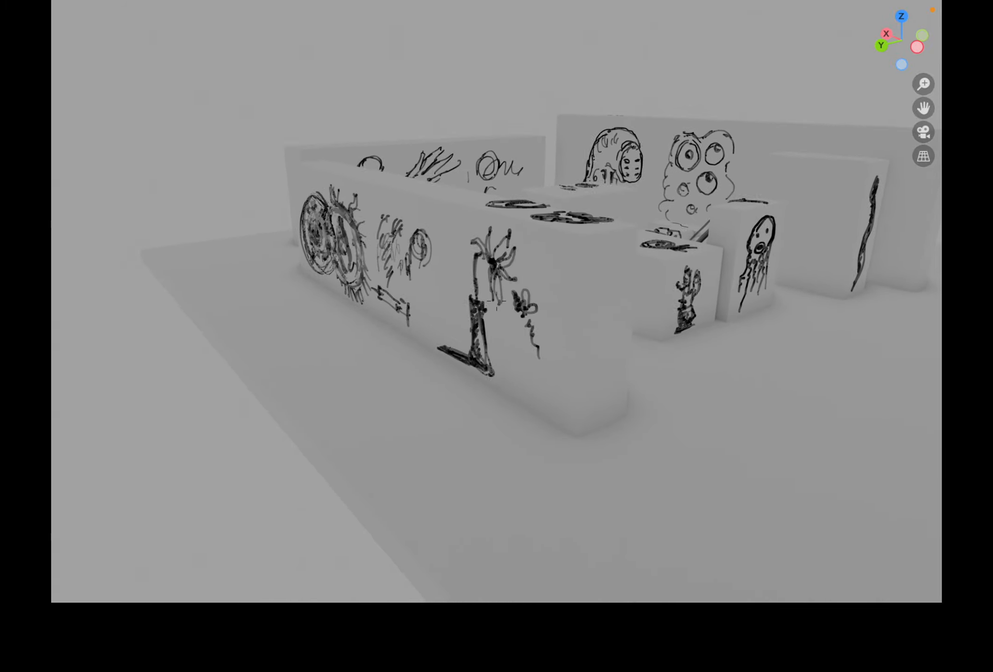
key("d")
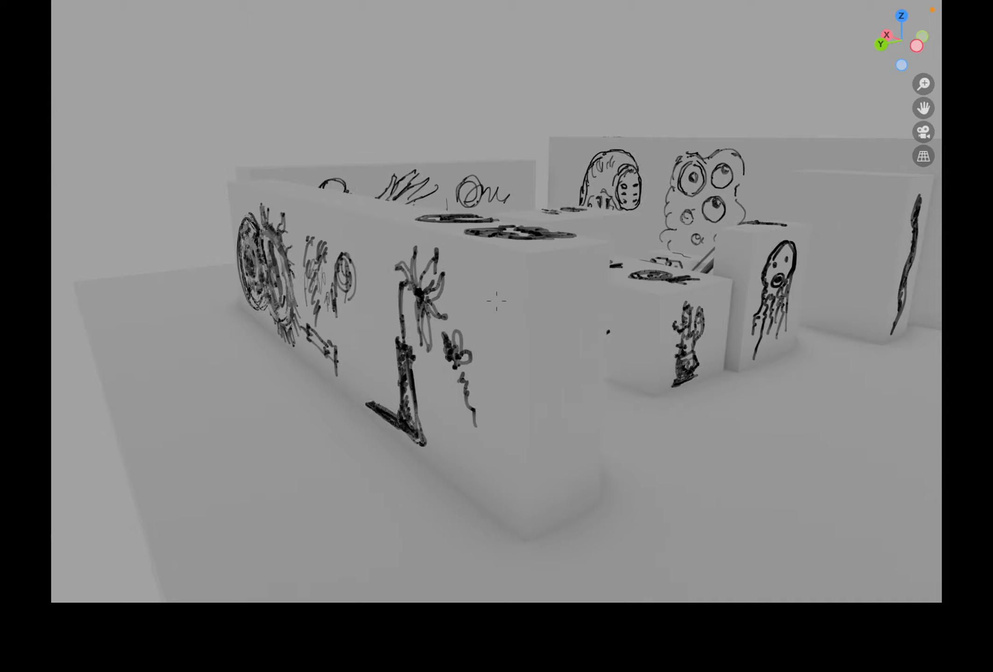
key("d")
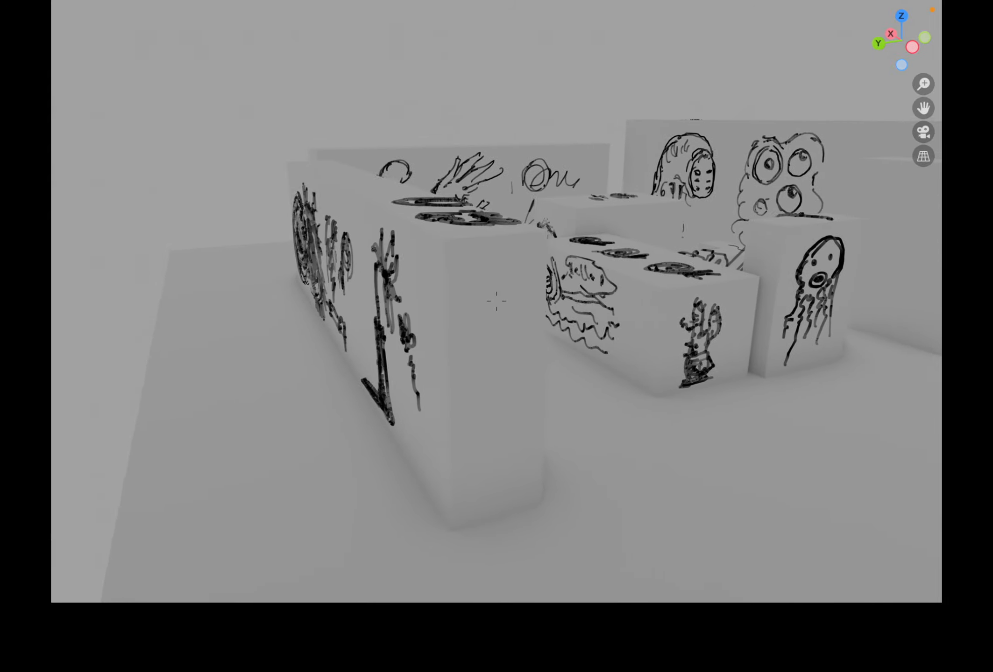
key("d")
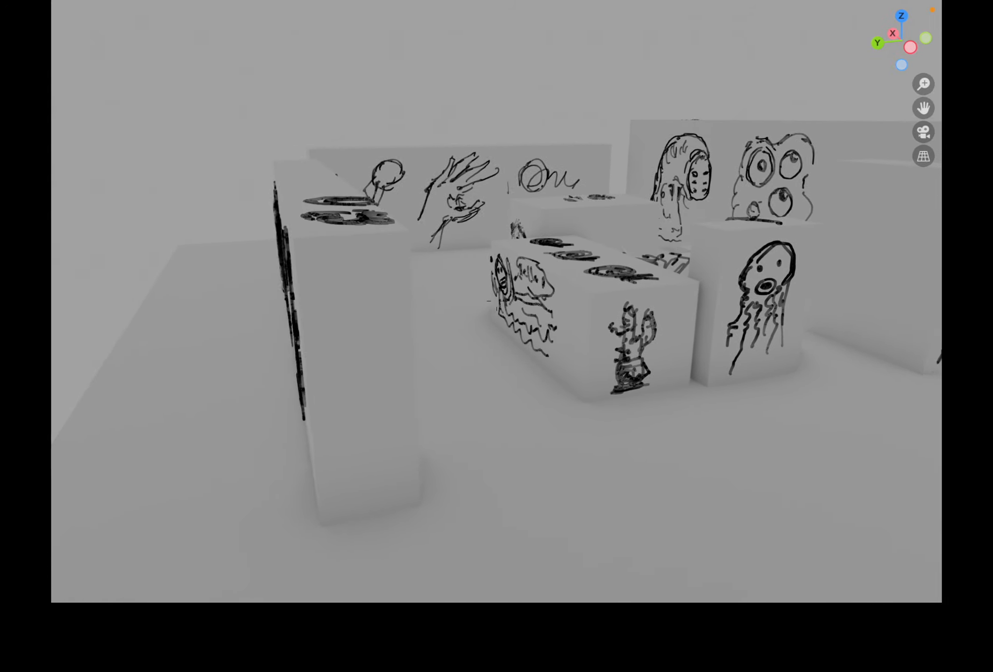
key("d")
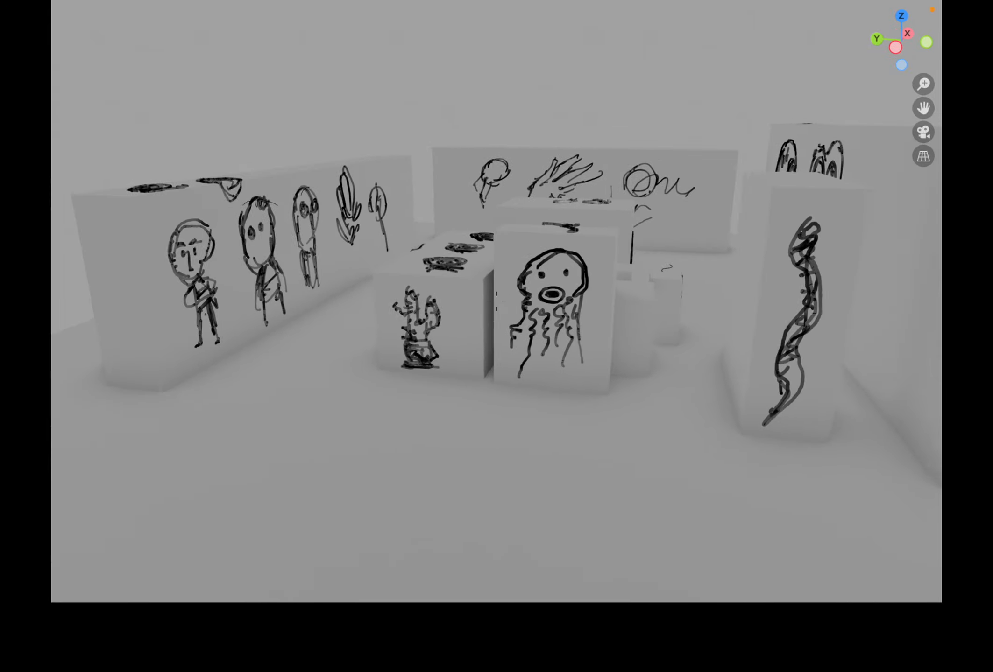
- Walk past the octopus box and along the outer wall with the dog, pig and monkey doodles
key("d")
key("d")
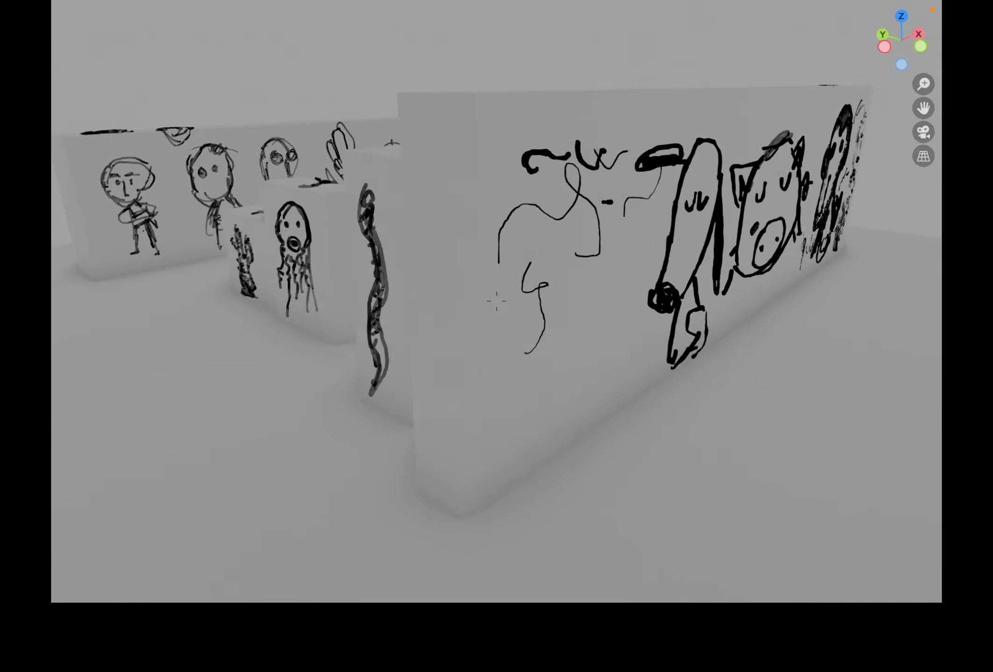
key("d")
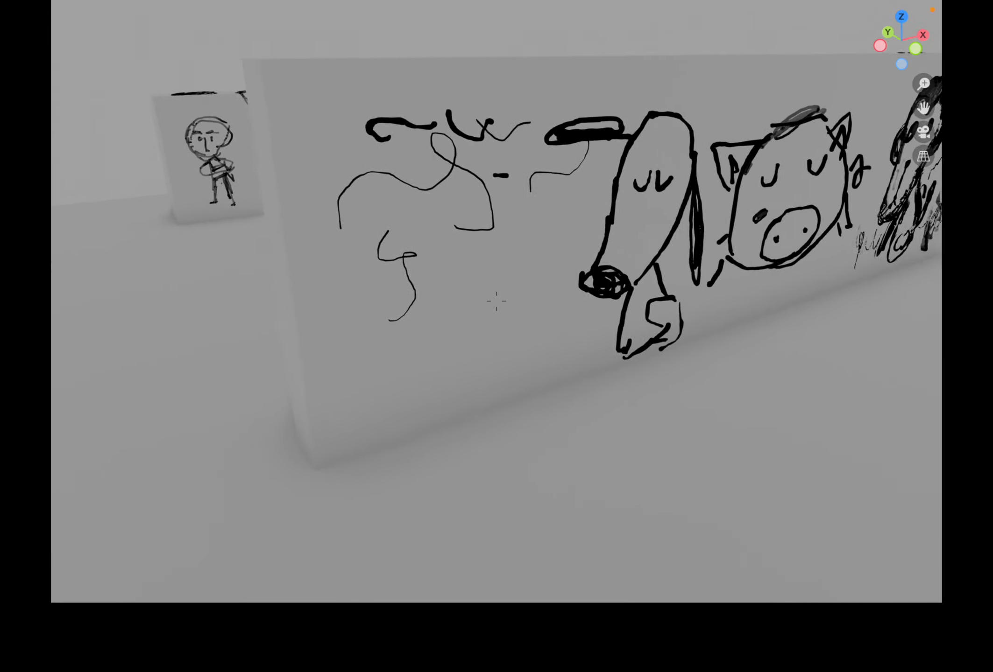
key("d")
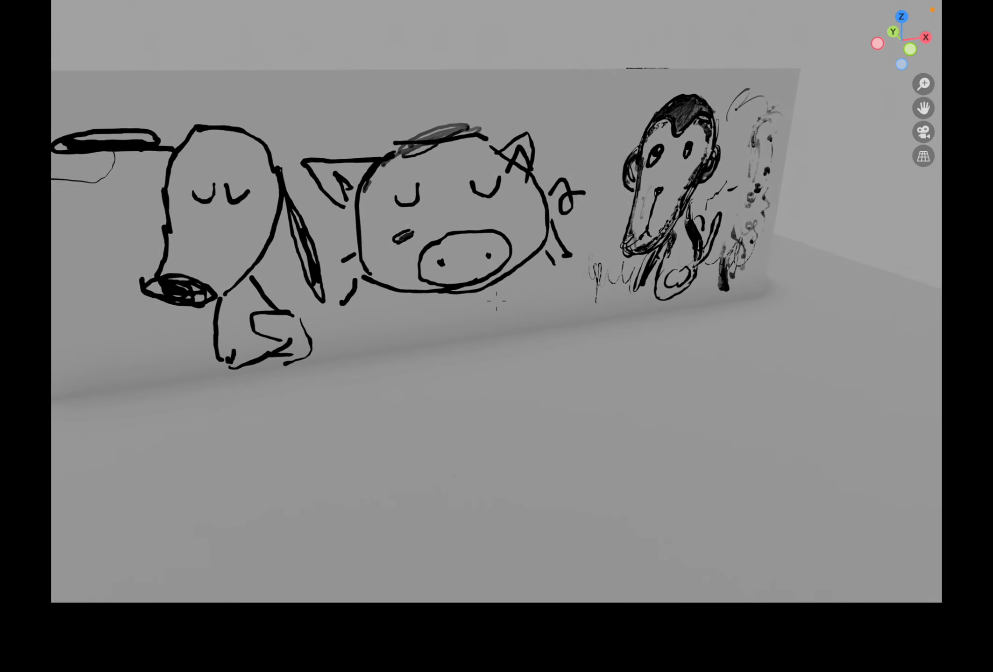
key("d")
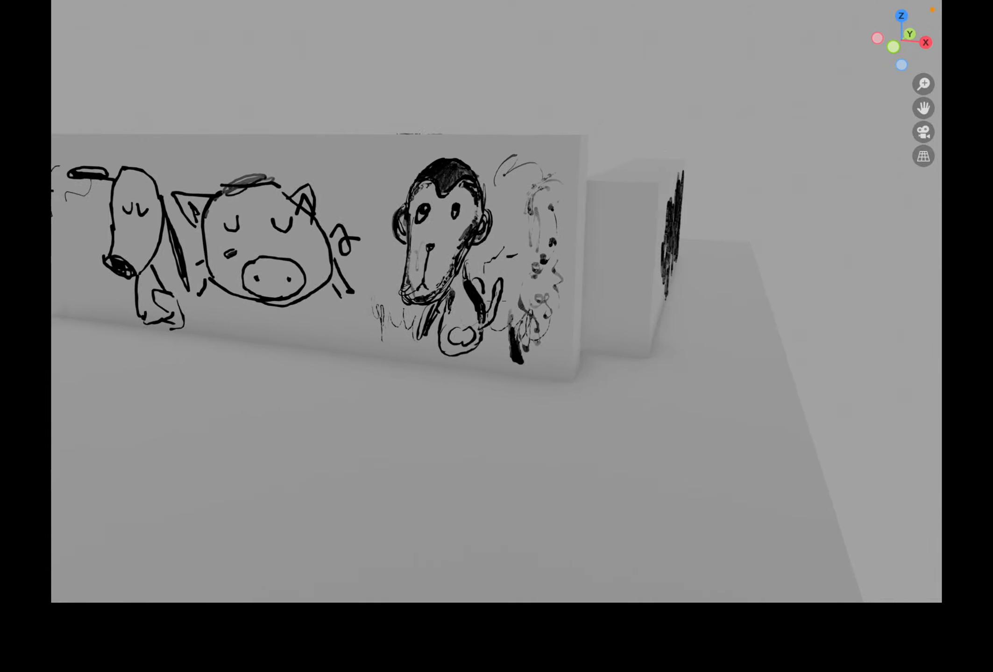
key("d")
key("d")
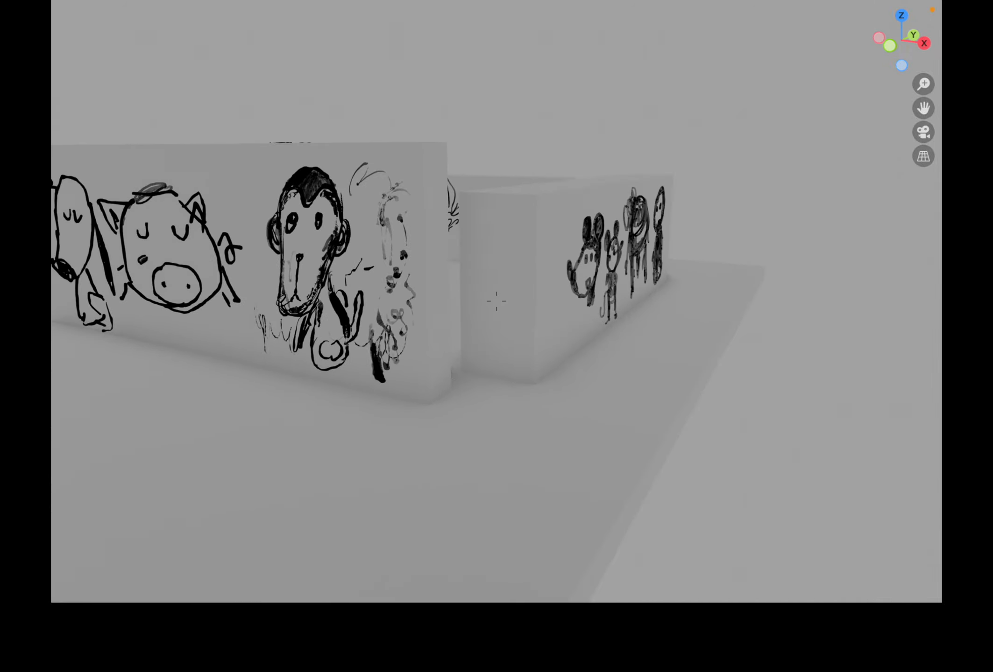
- Walk around to the wall with the mouse doodles, cancel Walk Navigation and leave the fullscreen viewport
key("d")
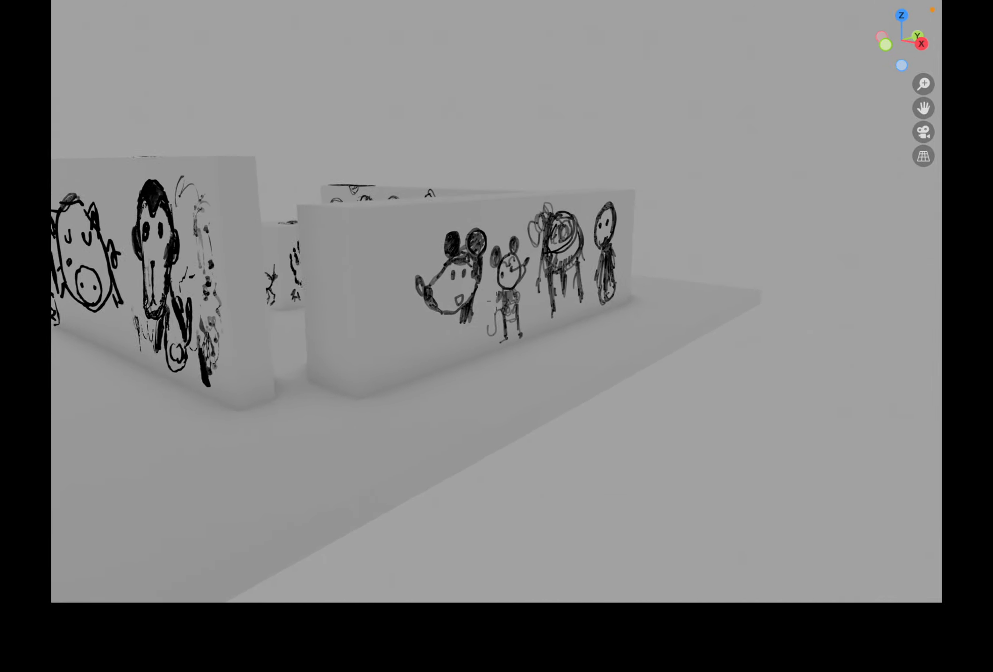
key("d")
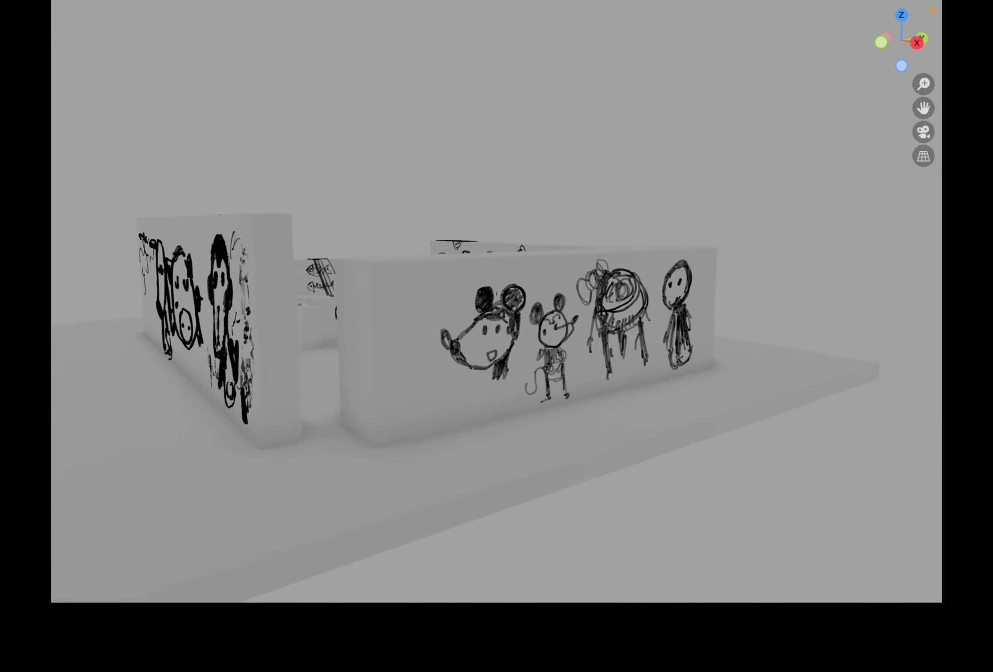
key("d")
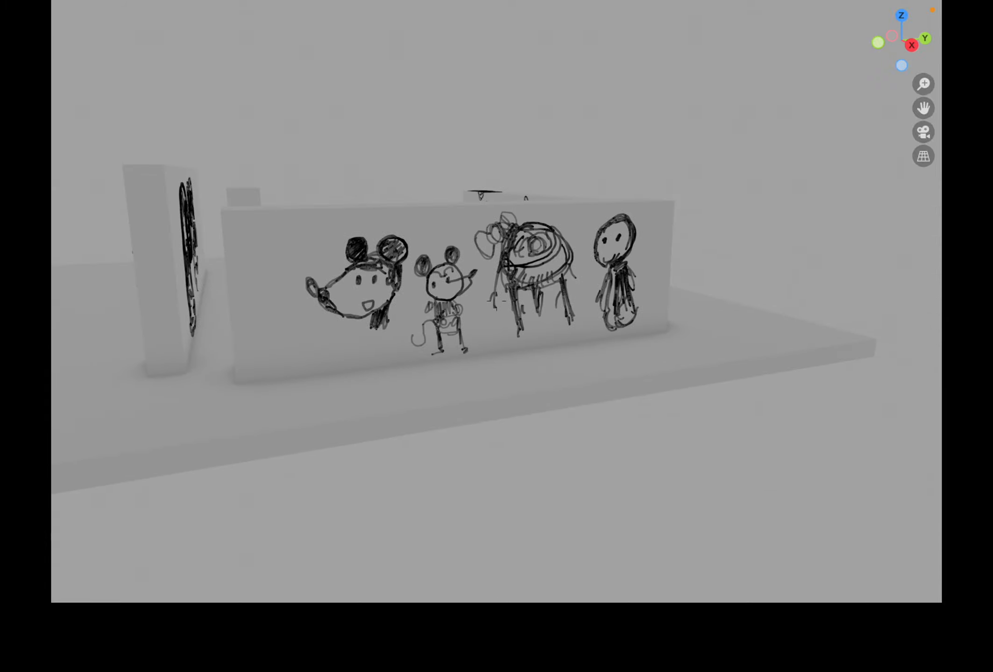
key("w")
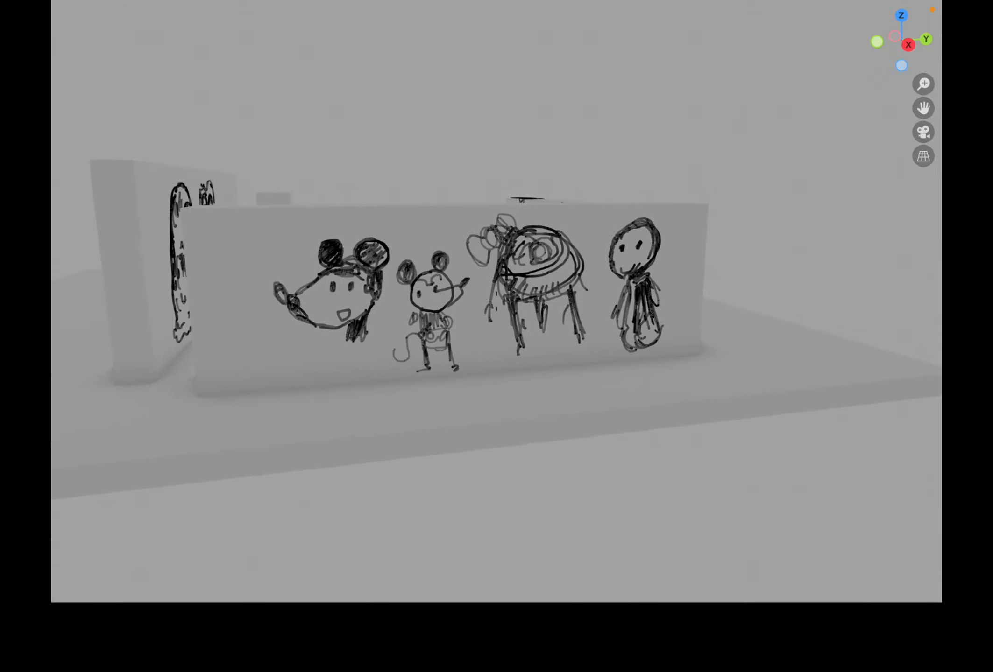
key("w")
key("d")
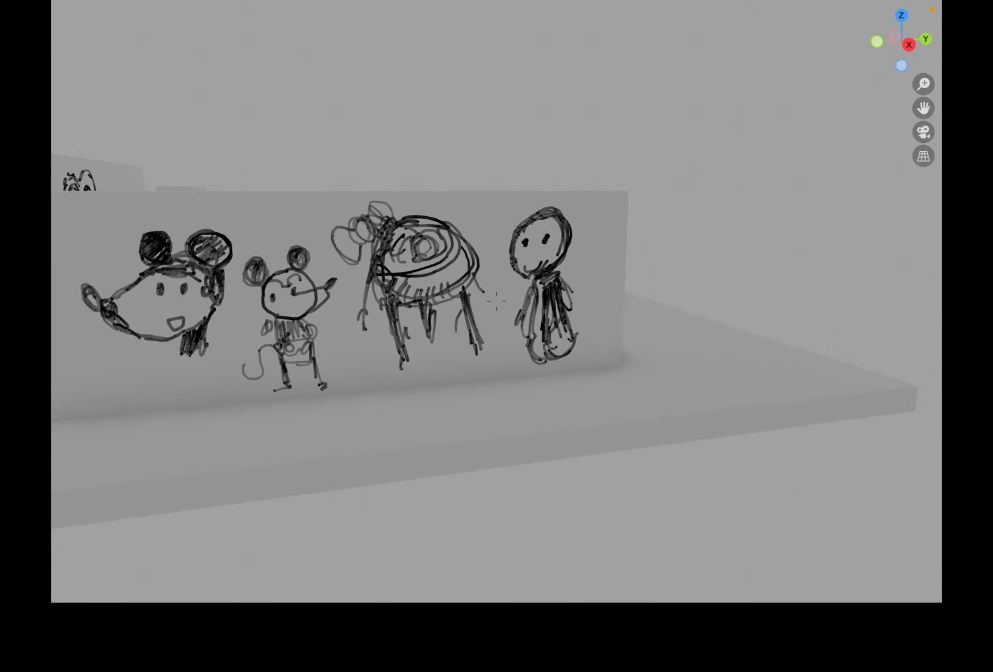
key("d")
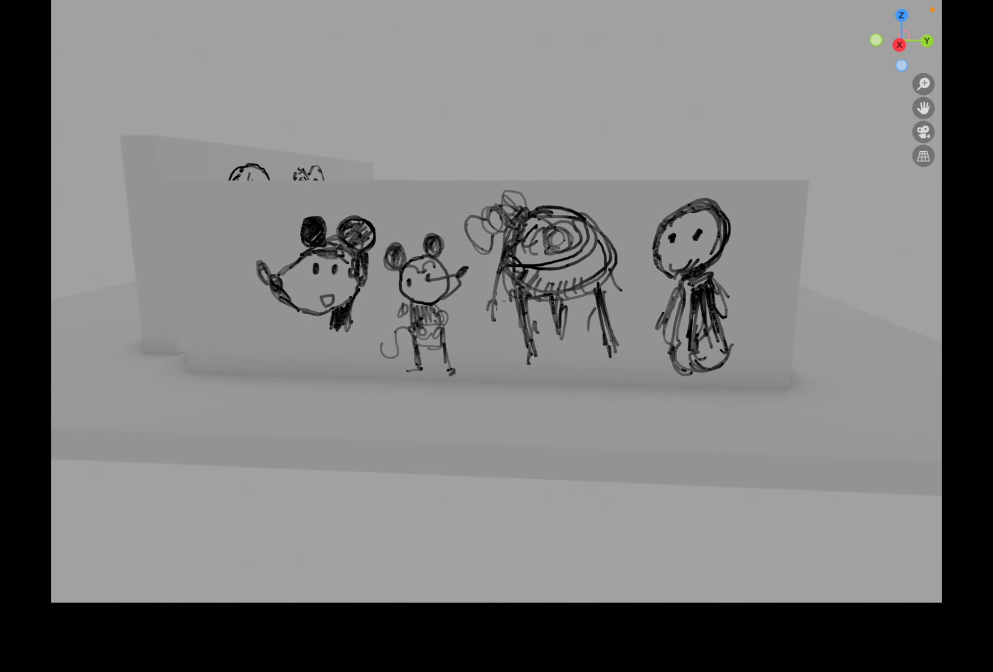
key("Escape")
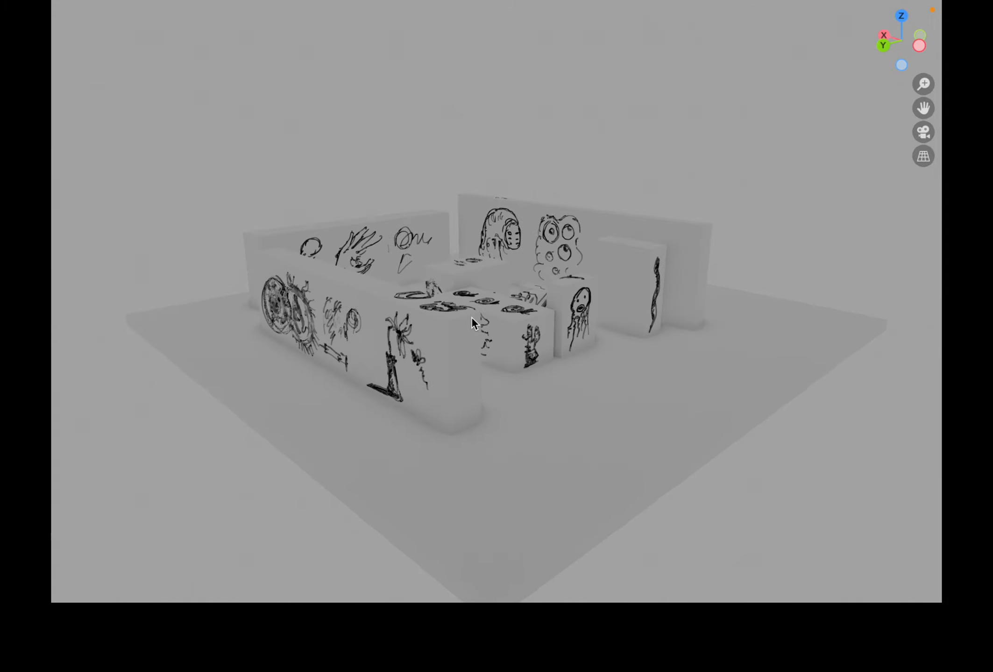
key("ctrl+alt+space")
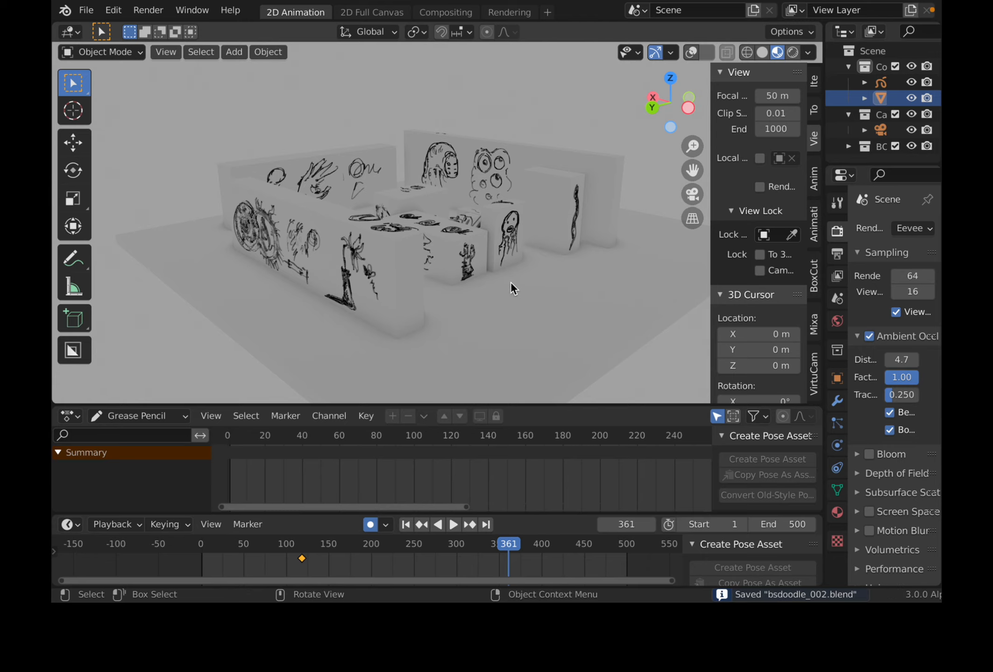
- Widen the Outliner and Properties editors, make the Outliner taller, and check the GPencil object's contents
left_click_drag(823, 129, 738, 132)
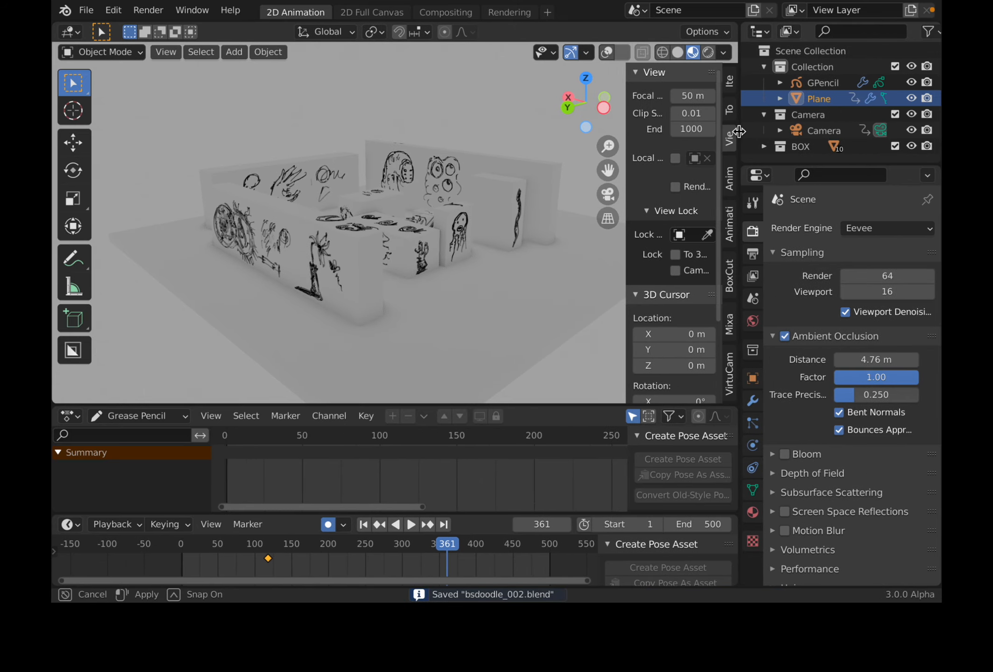
left_click_drag(806, 160, 806, 216)
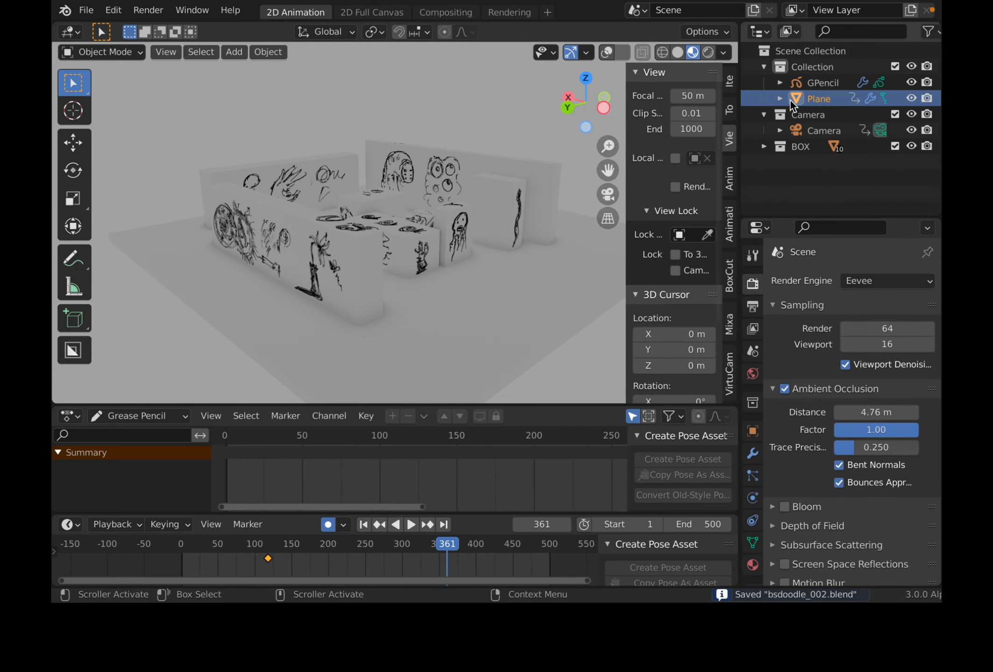
left_click(780, 97)
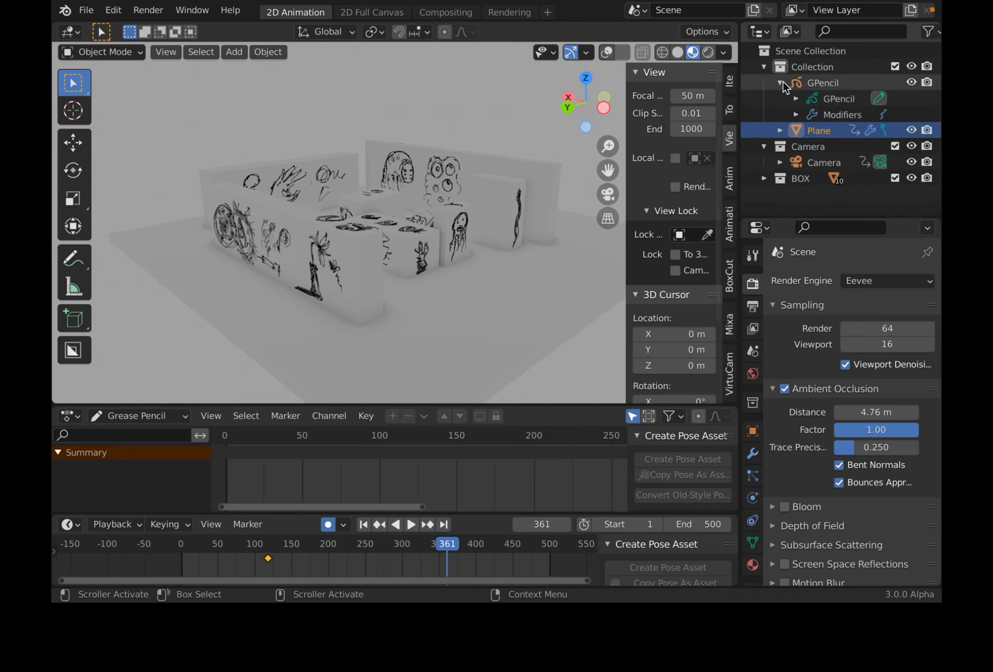
left_click(781, 82)
middle_click_drag(451, 155, 456, 163)
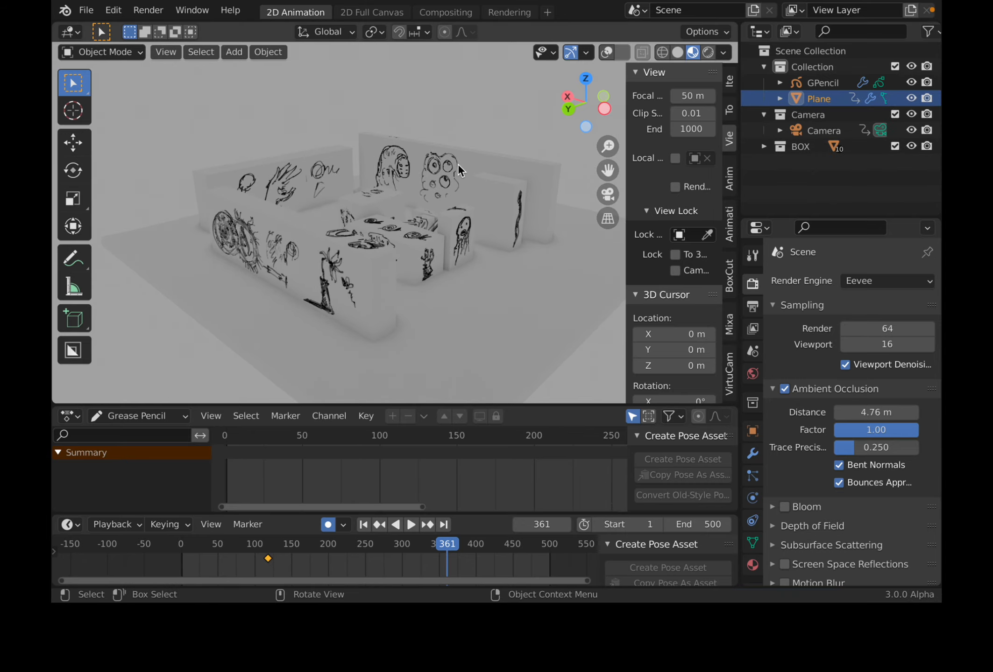
- Save the current file, and save it again as a new version named bsdoodle_003.blend
key("super+s")
left_click(81, 11)
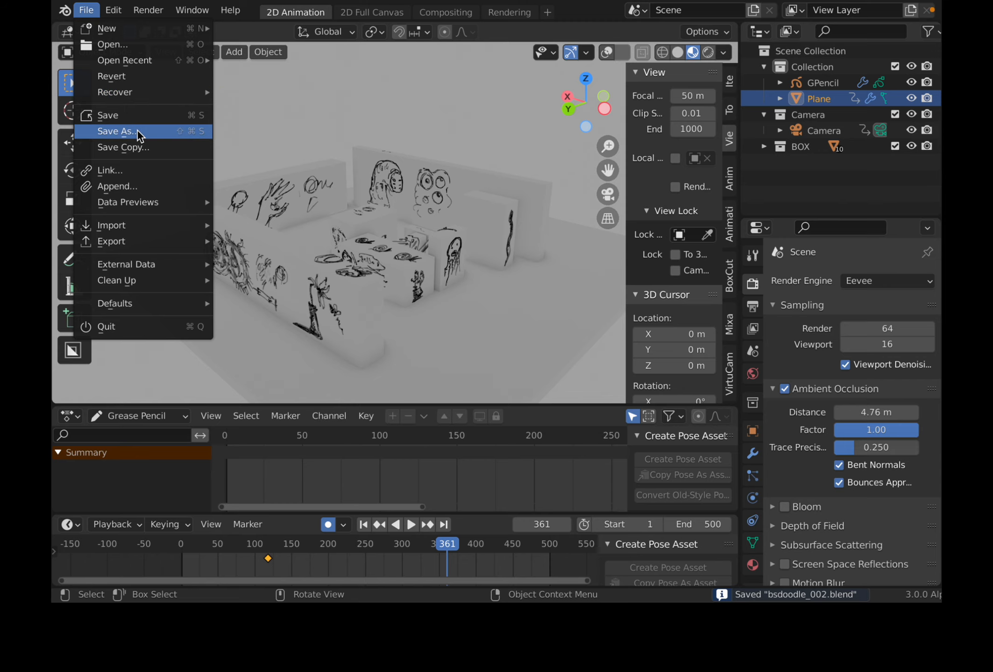
left_click(137, 131)
left_click(714, 583)
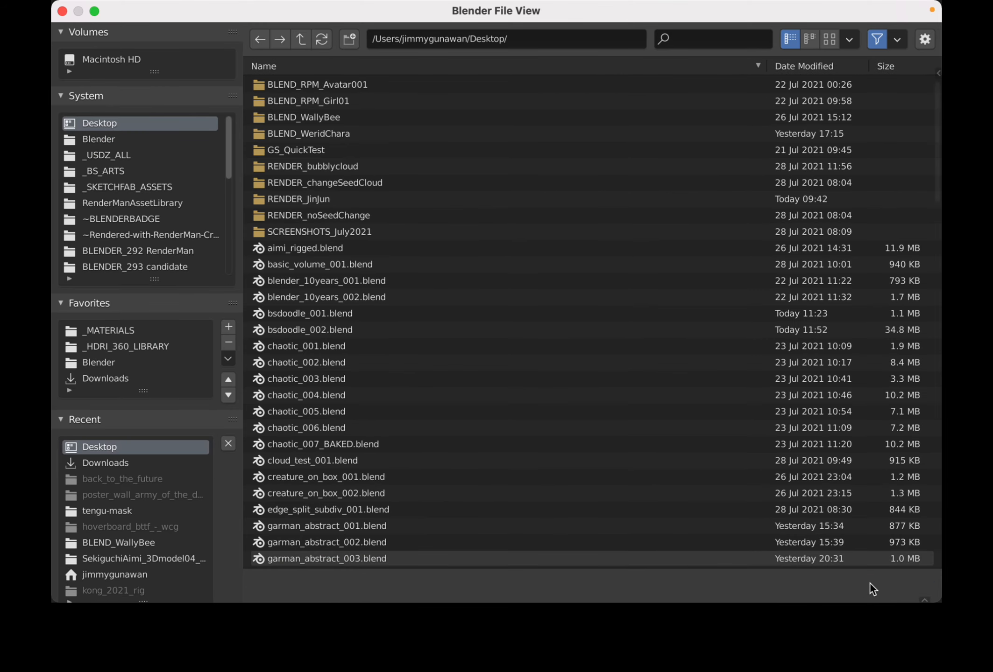
left_click(870, 584)
- Select the GPencil object, turn on viewport overlays, convert the doodles to a Bezier Curve, and make the viewport slightly taller
left_click(815, 82)
middle_click_drag(514, 254, 495, 216)
right_click(495, 216)
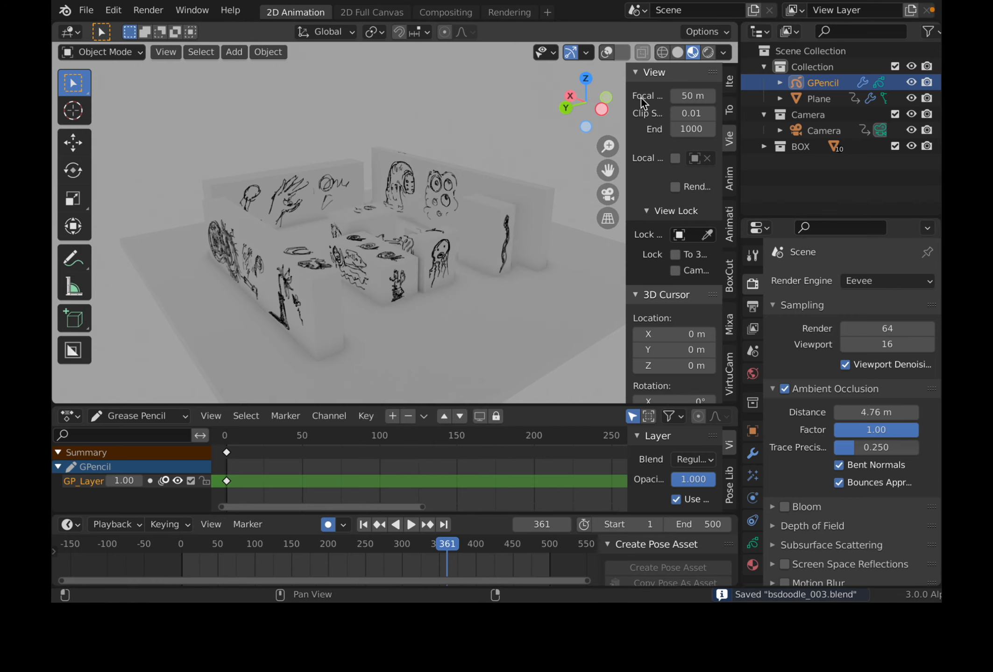
left_click(607, 52)
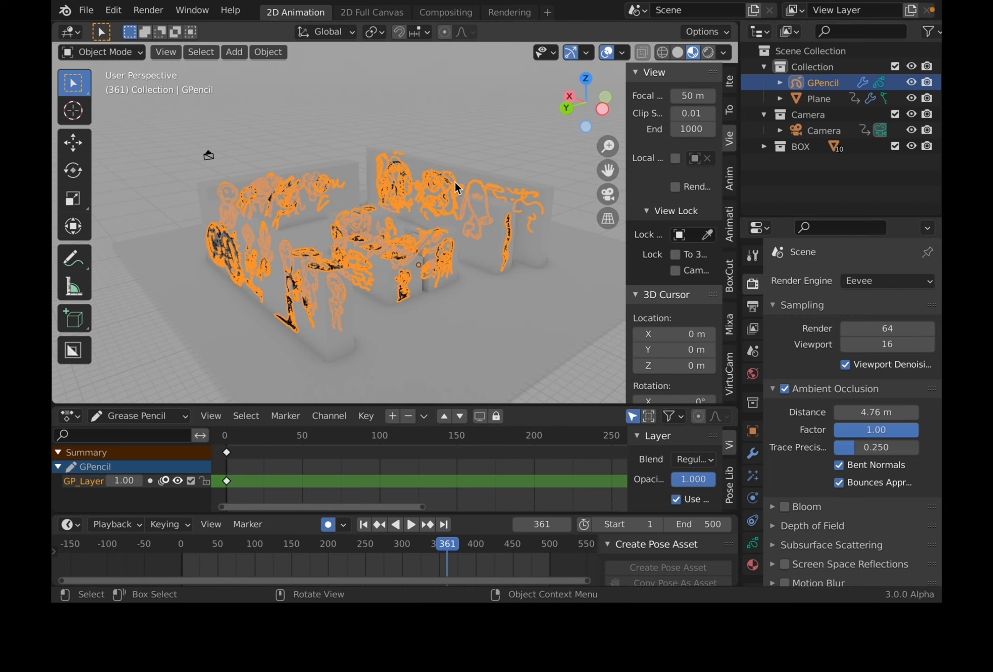
right_click(456, 184)
mouse_move(455, 183)
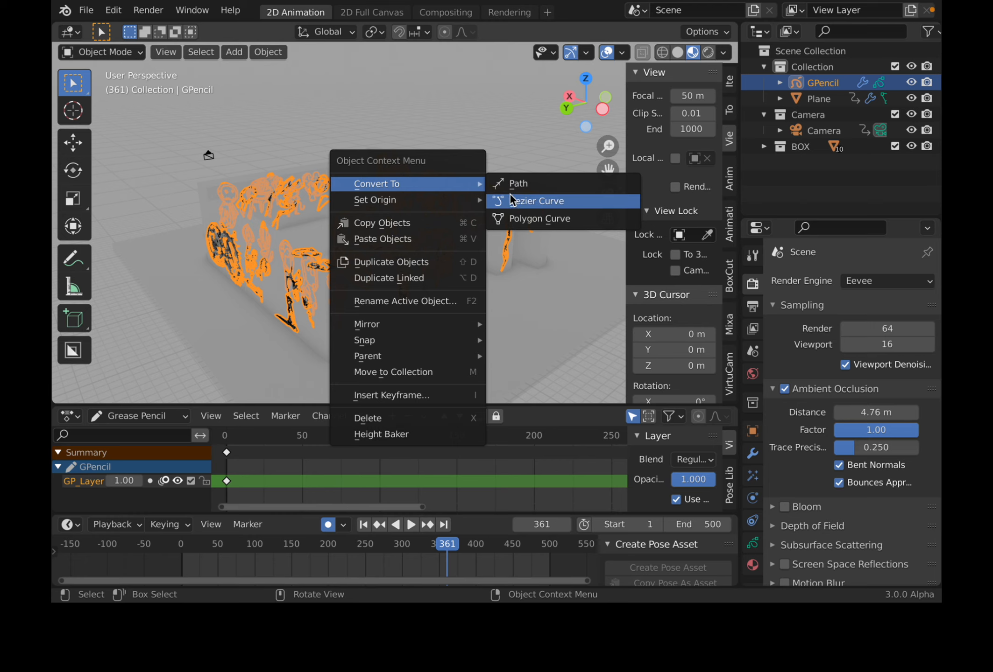
key("Return")
left_click_drag(583, 406, 583, 433)
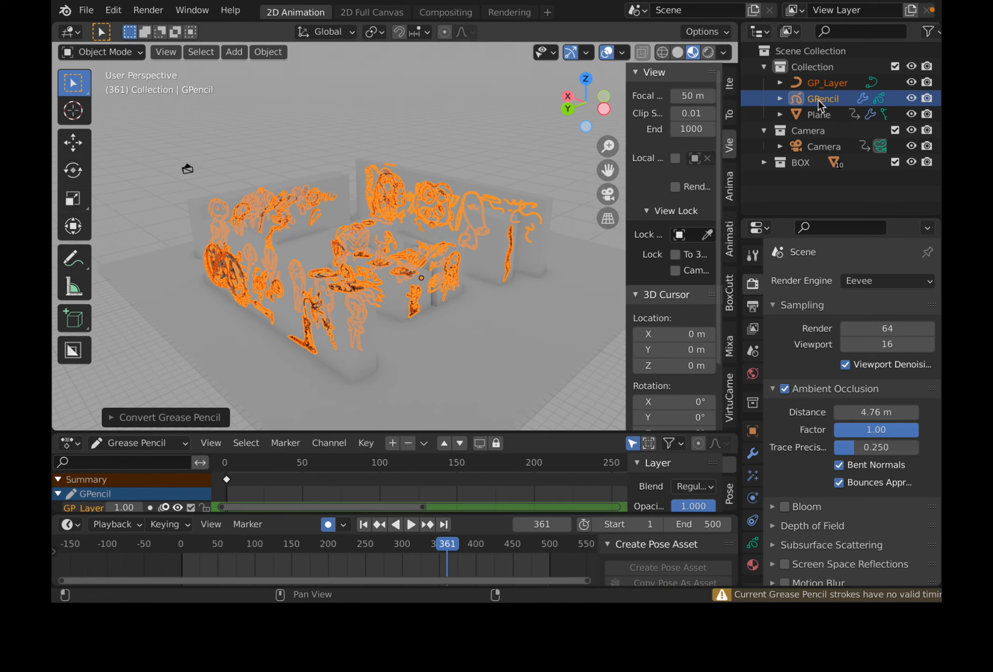
- Delete the original GPencil object and select the curve converted from it
left_click(839, 87)
left_click(824, 99)
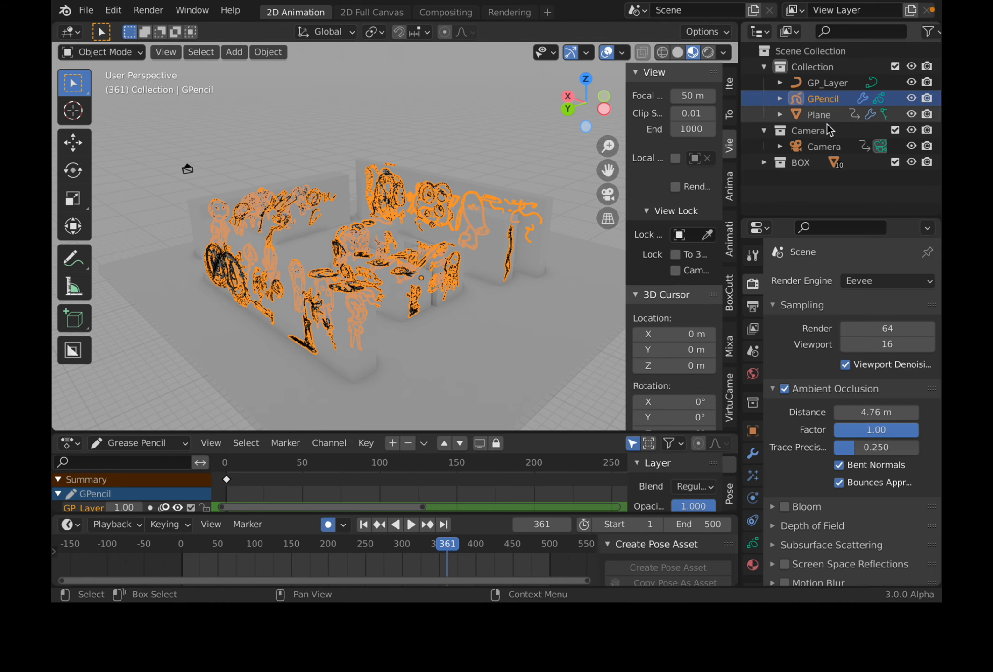
left_click(753, 544)
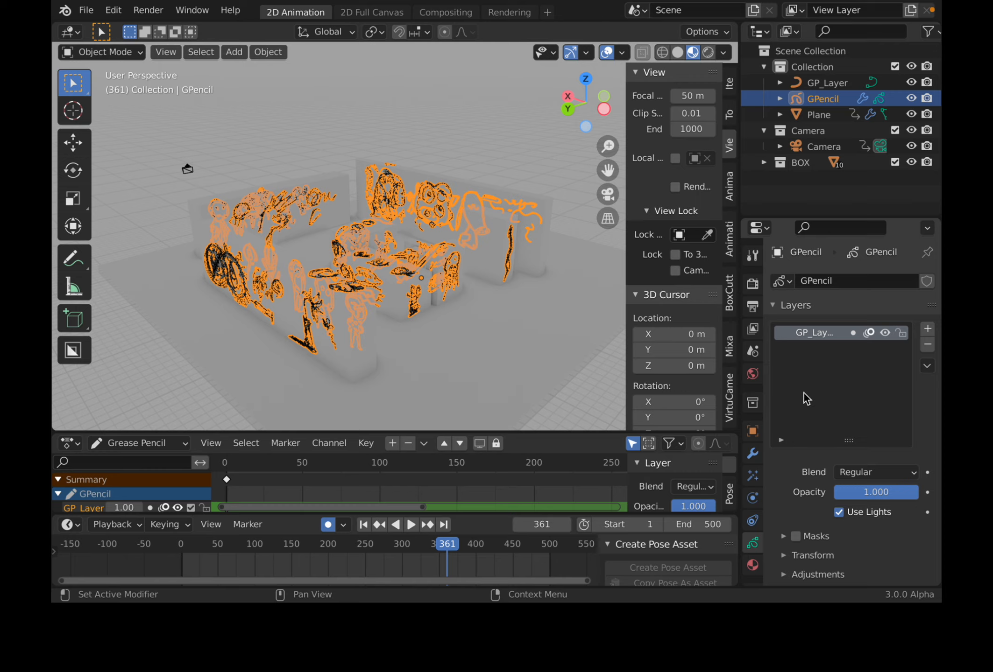
right_click(821, 99)
left_click(816, 98)
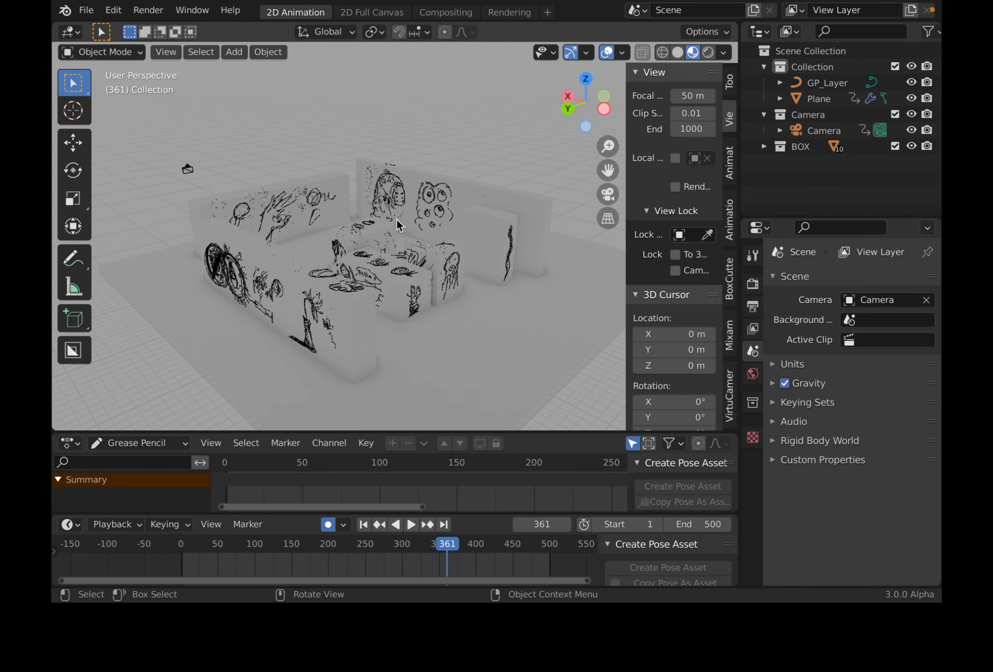
middle_click_drag(396, 219, 444, 209)
left_click(838, 84)
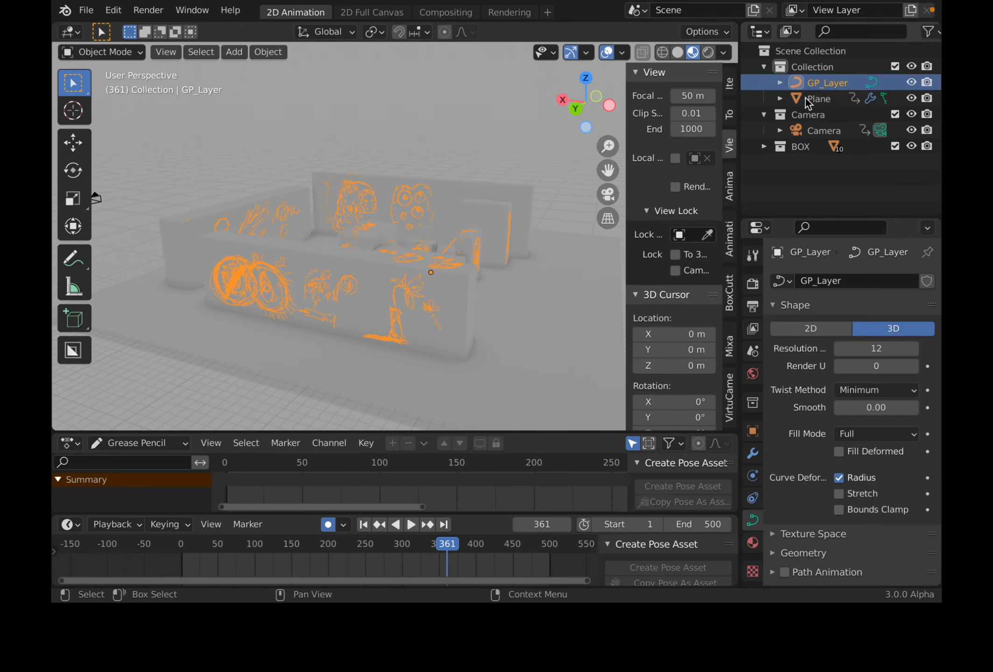
- Save the scene with the converted curve as a new version named bsdoodle_004.blend
left_click(87, 14)
left_click(131, 133)
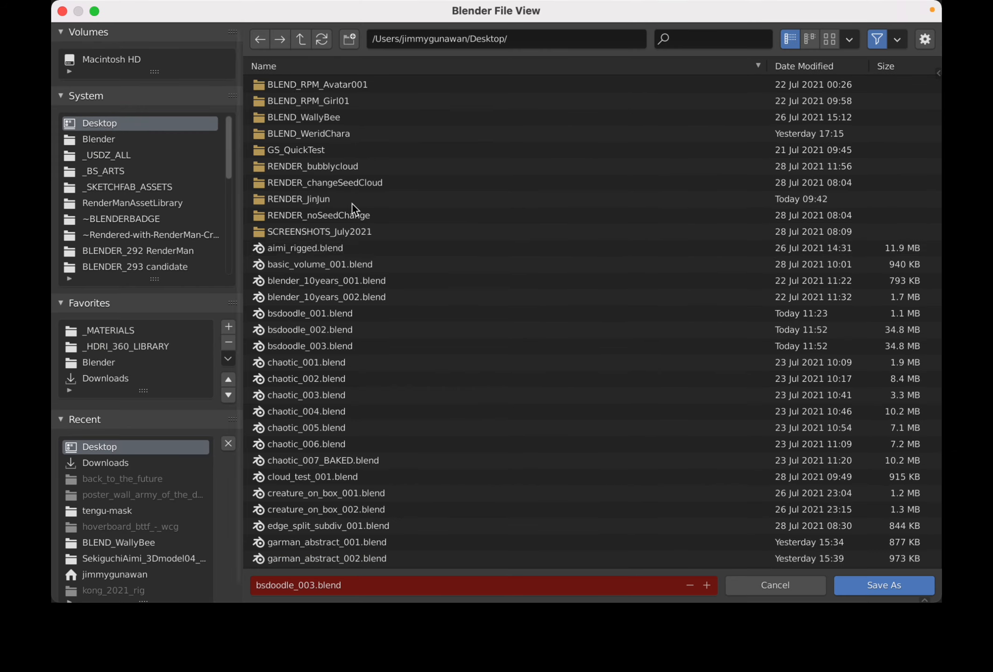
left_click(707, 586)
left_click(868, 585)
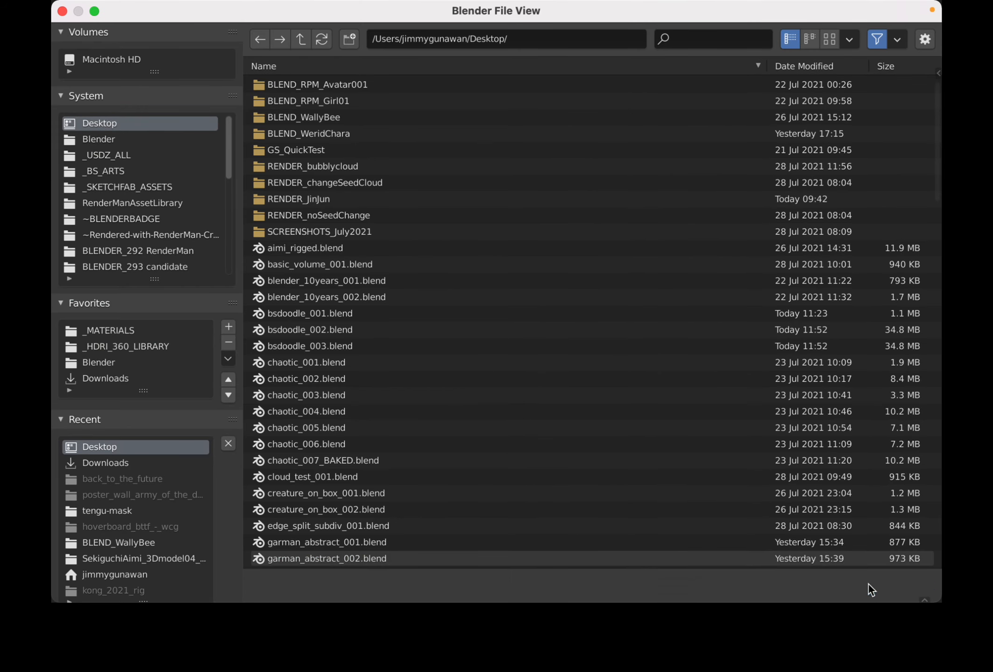
middle_click_drag(426, 246, 421, 247)
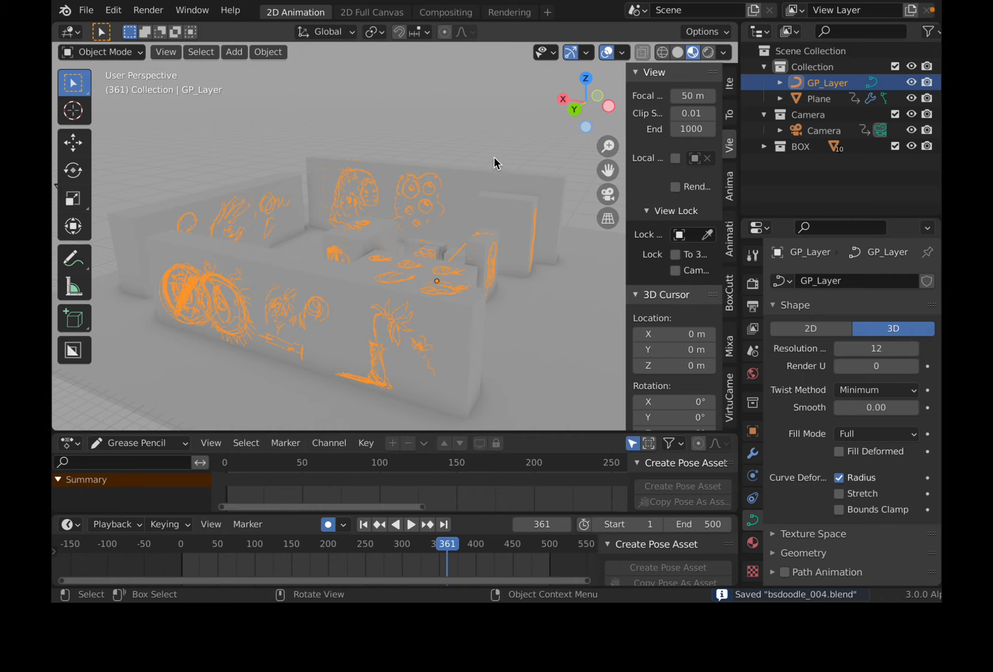